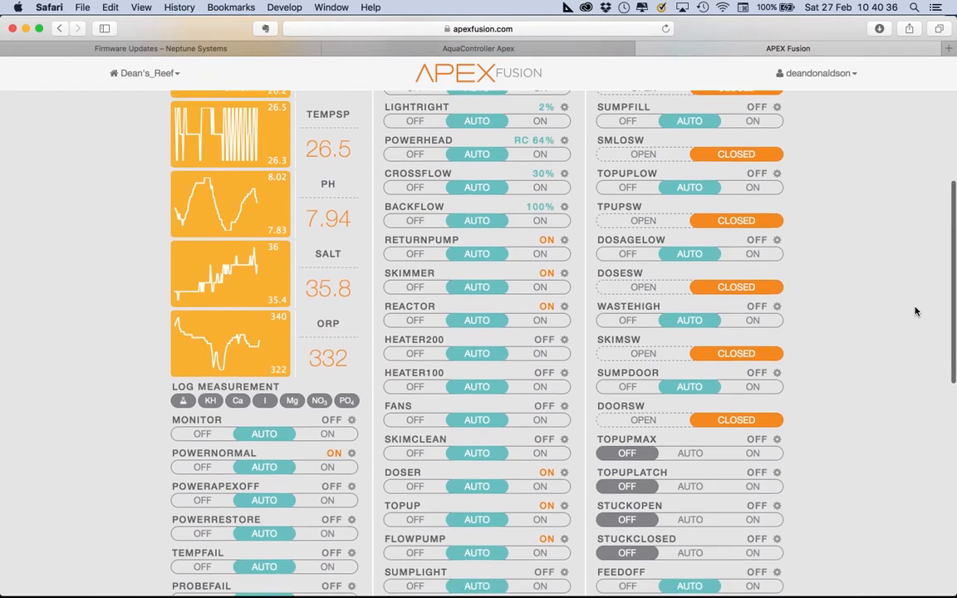
# Open the last controller in the Apex List and look over its dashboard of probes and outlets.
pyautogui.scroll(2, 915, 312)
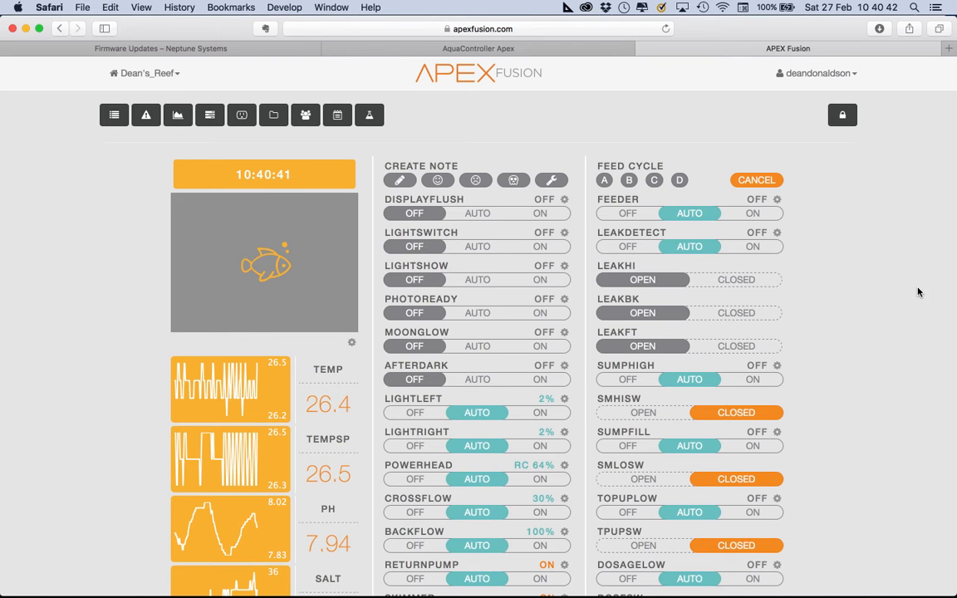
pyautogui.click(133, 73)
pyautogui.click(143, 102)
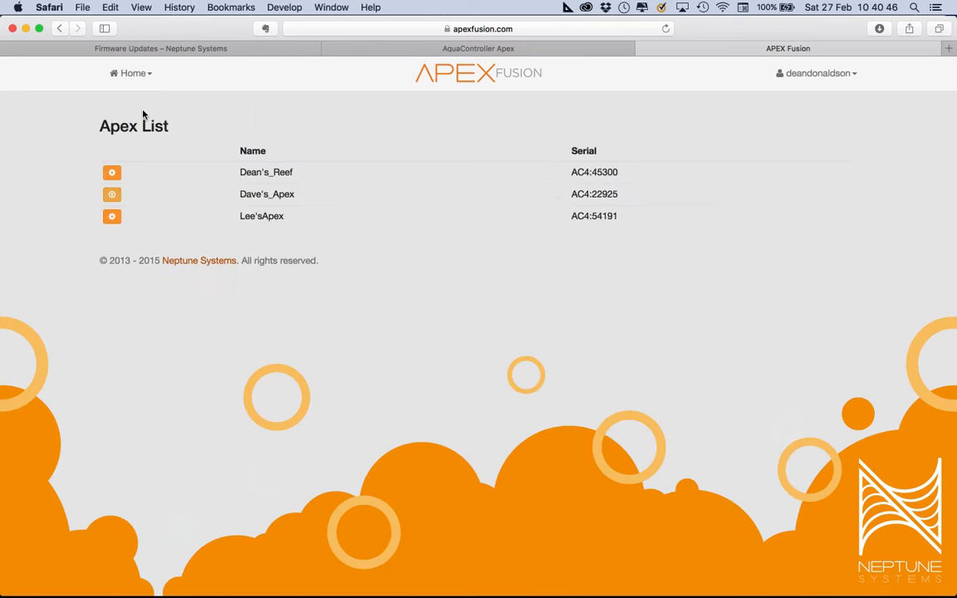
pyautogui.click(261, 221)
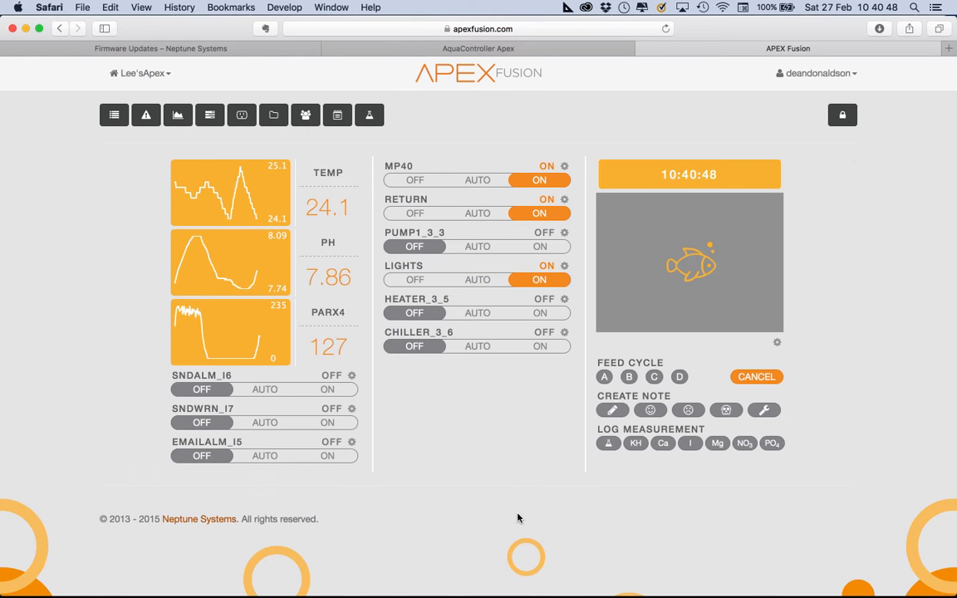
pyautogui.scroll(-1, 518, 519)
pyautogui.scroll(1, 517, 518)
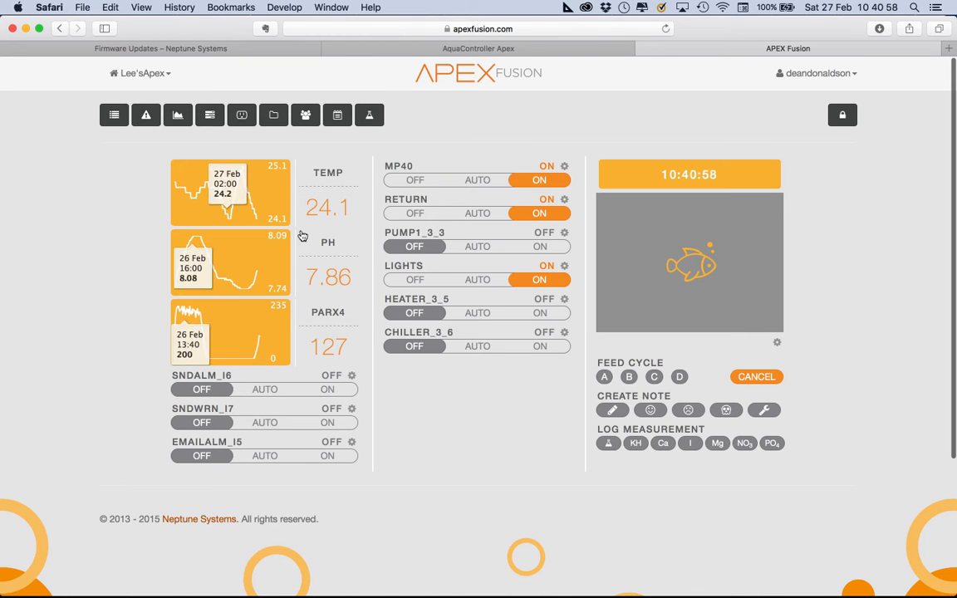
# Return to the Apex List and open the first controller's dashboard.
pyautogui.click(135, 73)
pyautogui.click(145, 104)
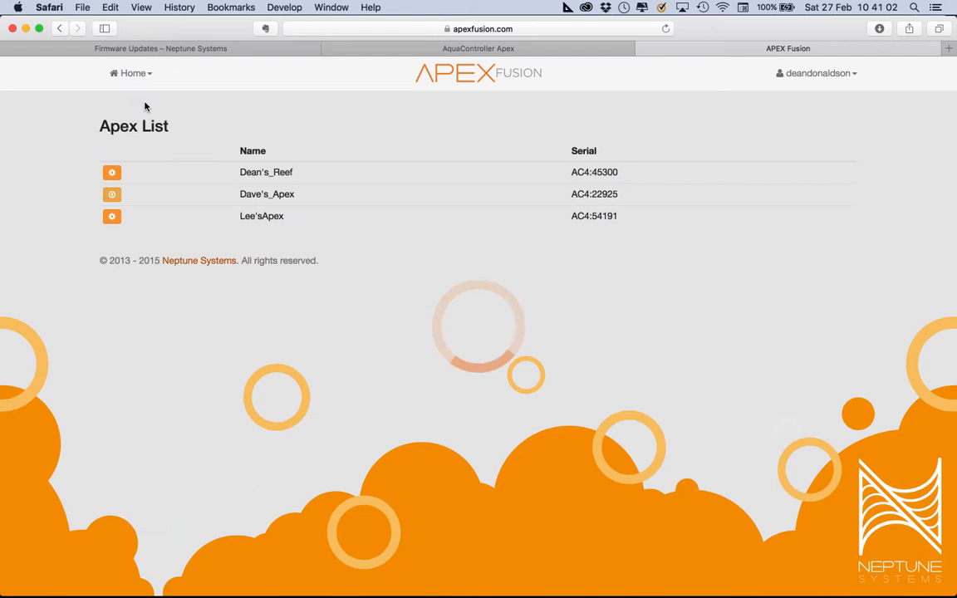
pyautogui.click(265, 179)
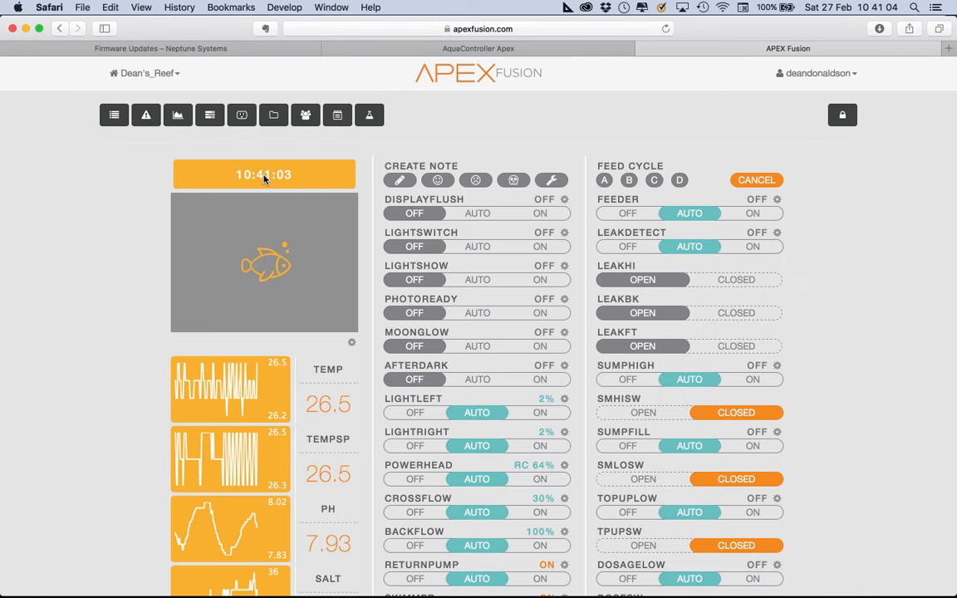
# Examine the dashboard's probe graphs and the power, failure, alarm and control outlets listed below them.
pyautogui.scroll(-8, 873, 456)
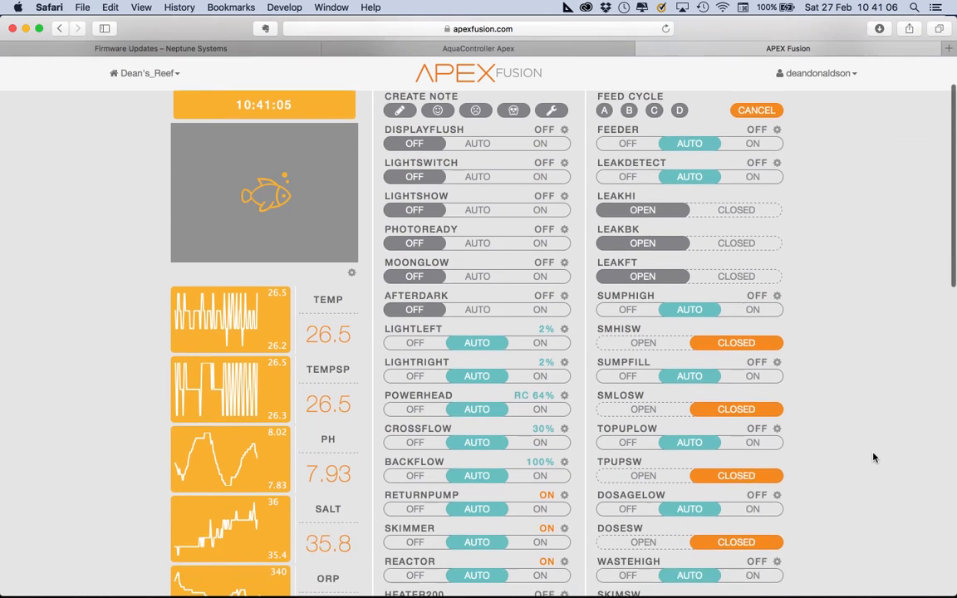
pyautogui.scroll(4, 874, 456)
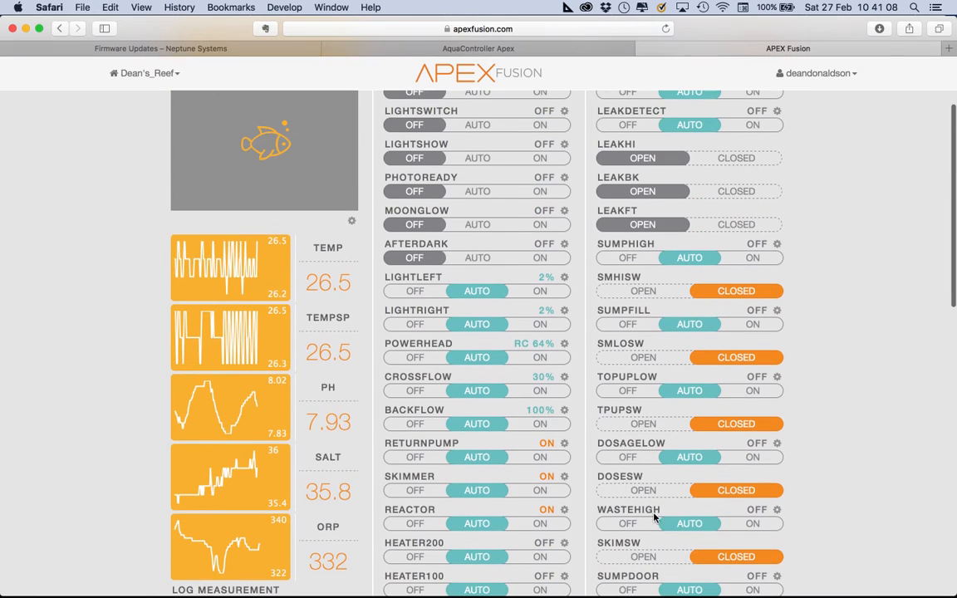
pyautogui.scroll(-3, 212, 320)
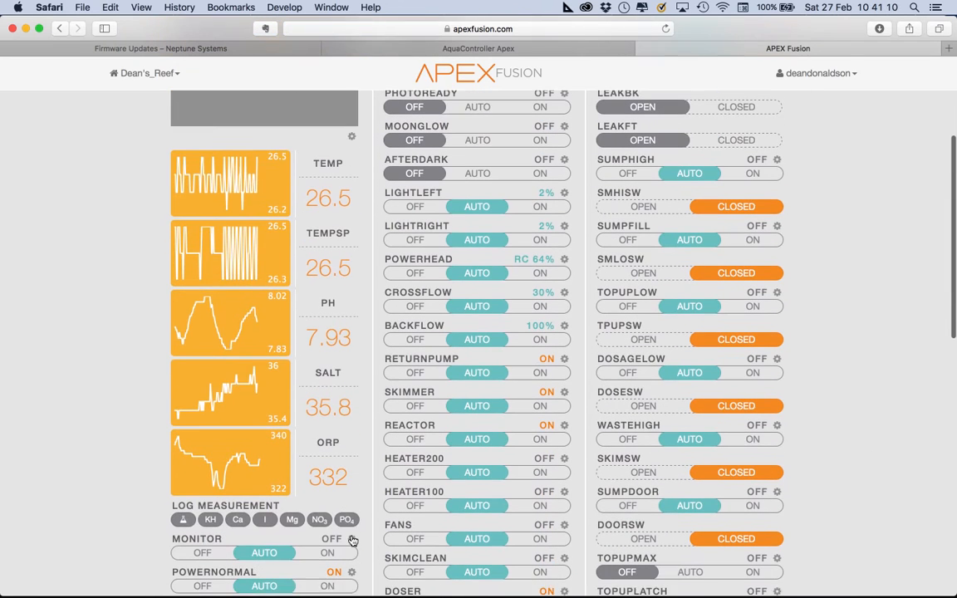
pyautogui.scroll(-6, 199, 390)
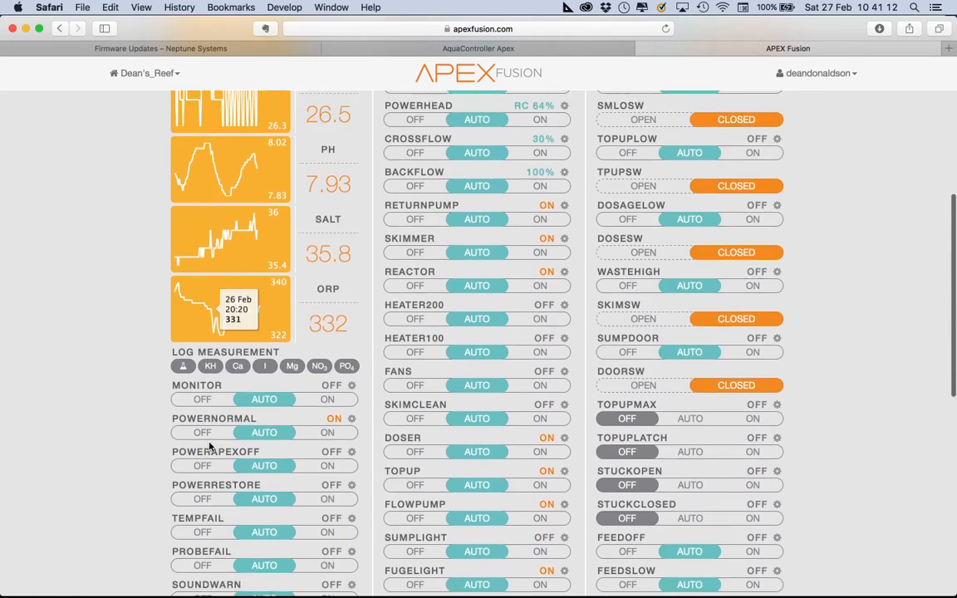
pyautogui.scroll(-6, 130, 406)
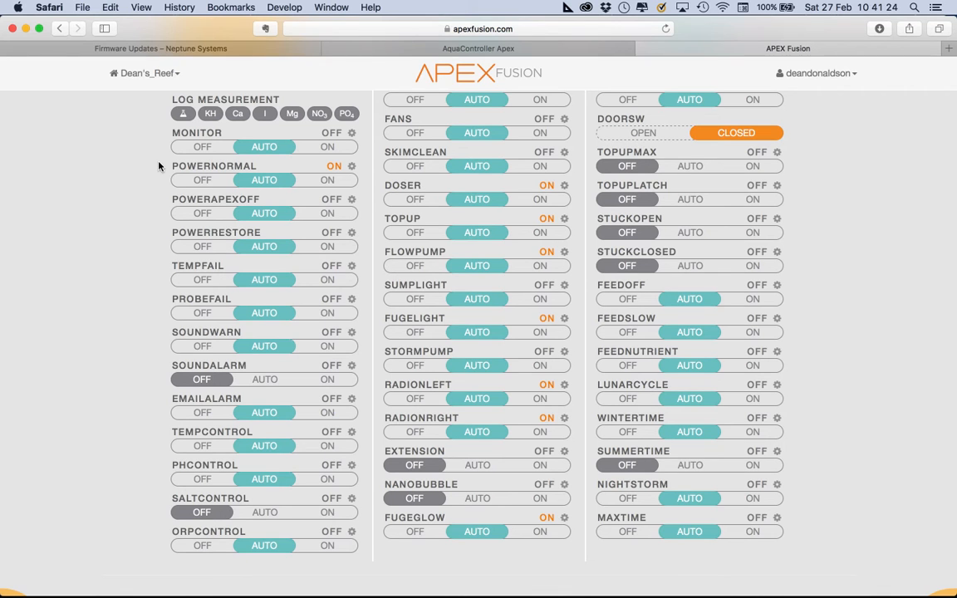
pyautogui.scroll(-1, 138, 250)
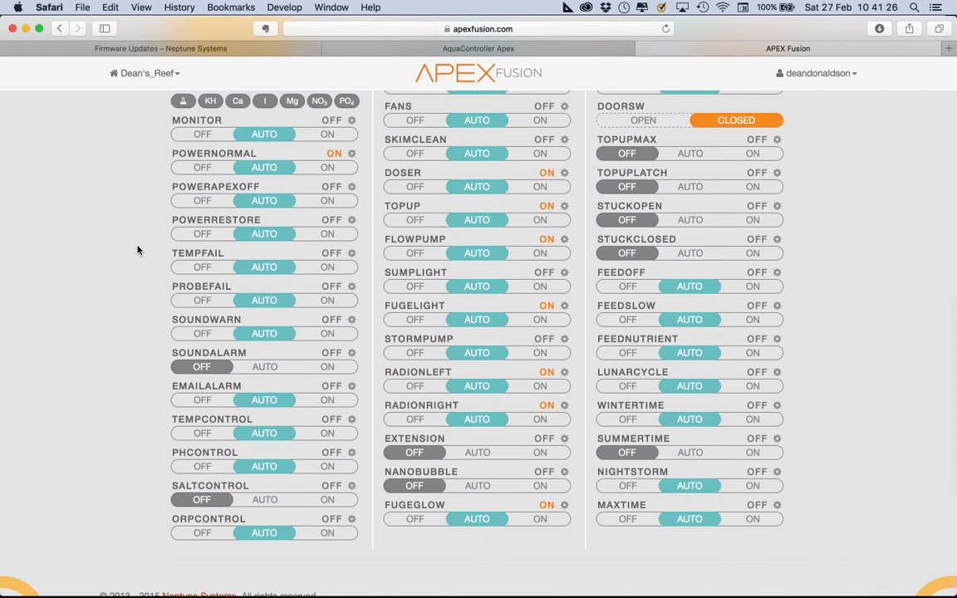
pyautogui.scroll(-5, 166, 257)
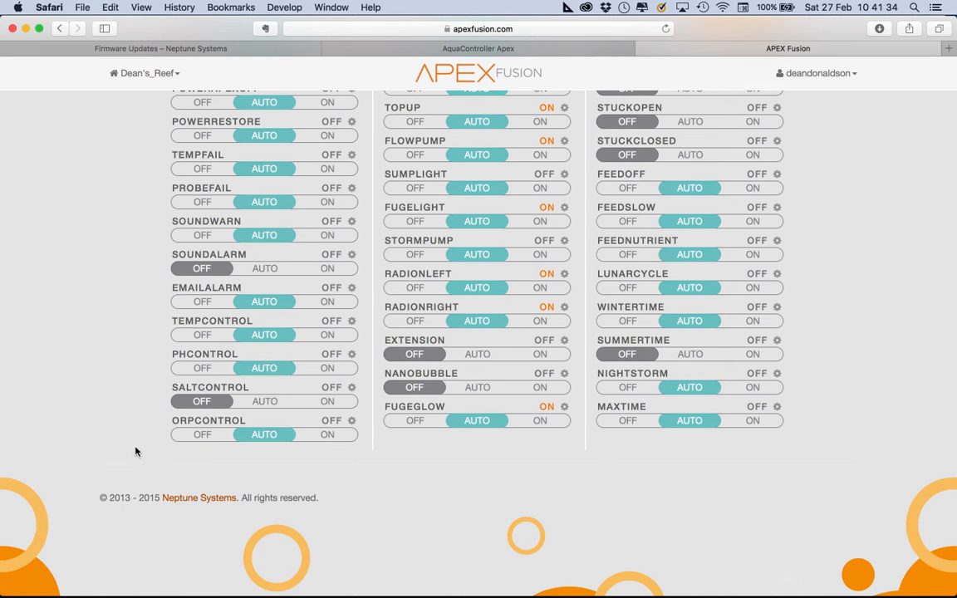
pyautogui.scroll(20, 136, 451)
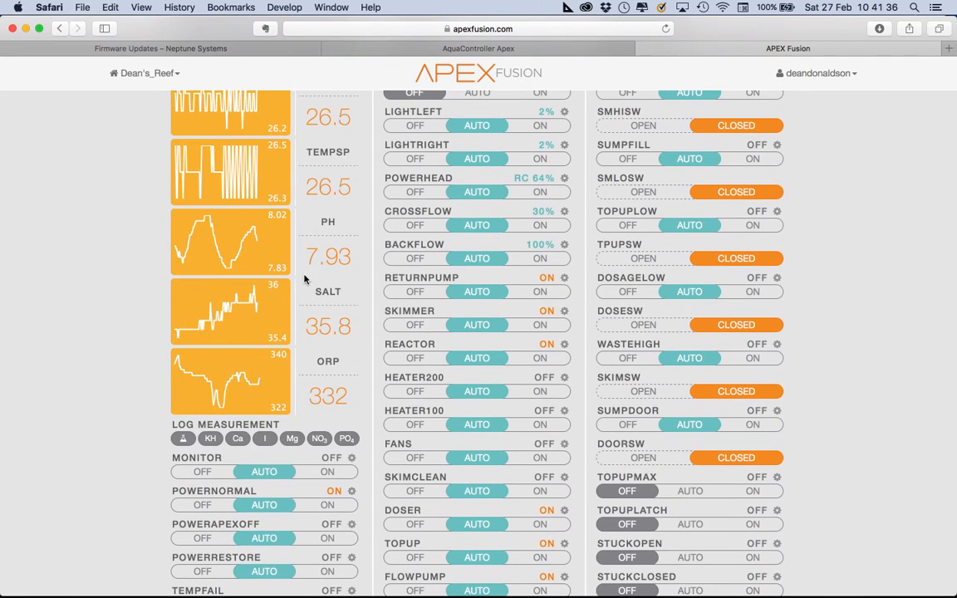
pyautogui.scroll(-20, 68, 434)
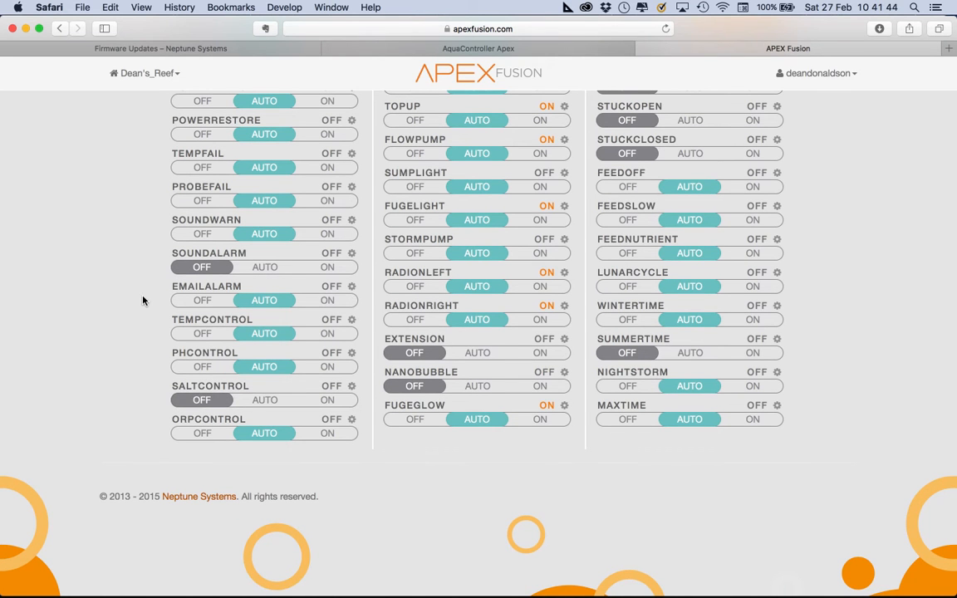
pyautogui.scroll(3, 143, 299)
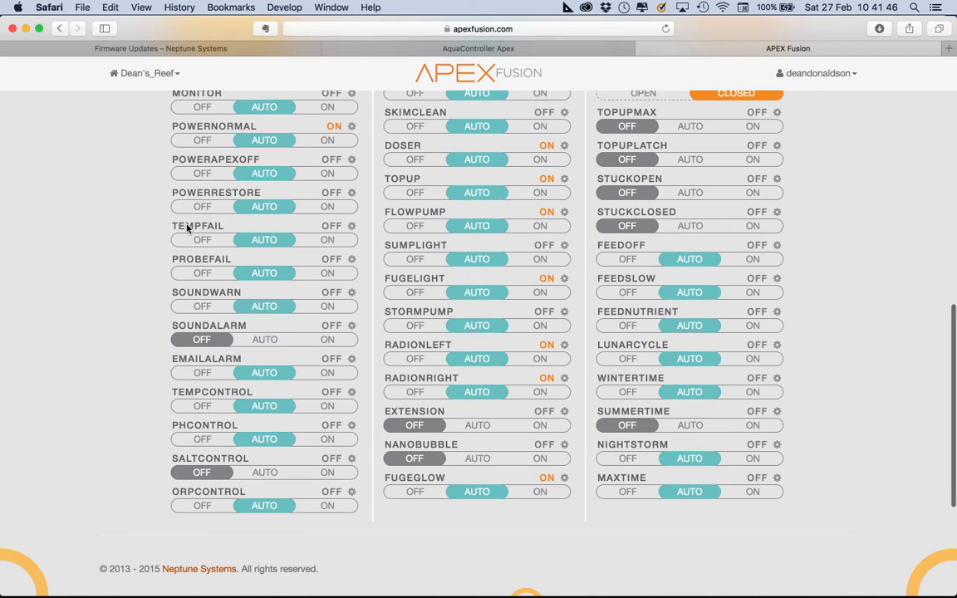
pyautogui.scroll(1, 249, 182)
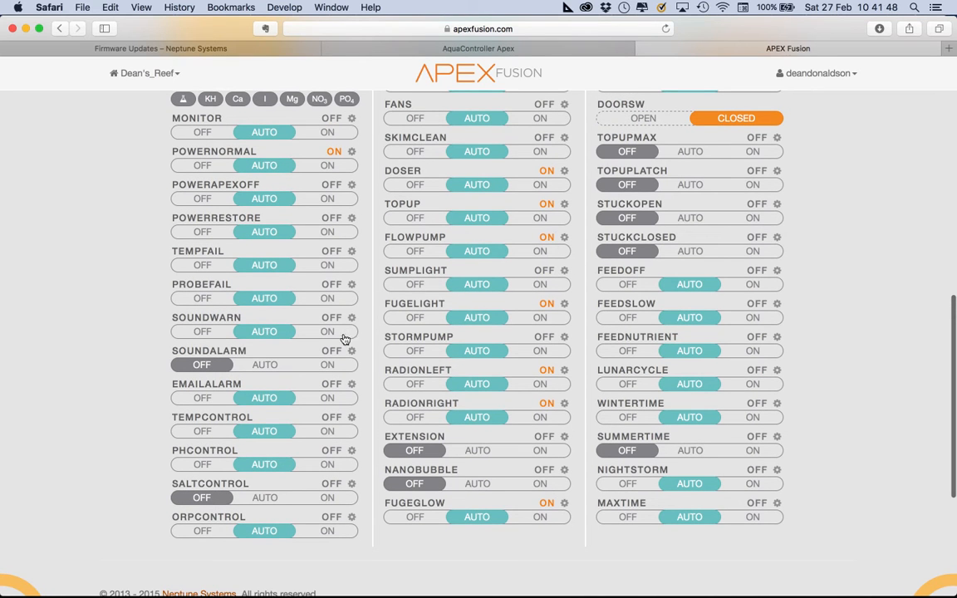
# Open the EMAILALARM alert configuration, read through its program, and go back to the dashboard.
pyautogui.click(352, 384)
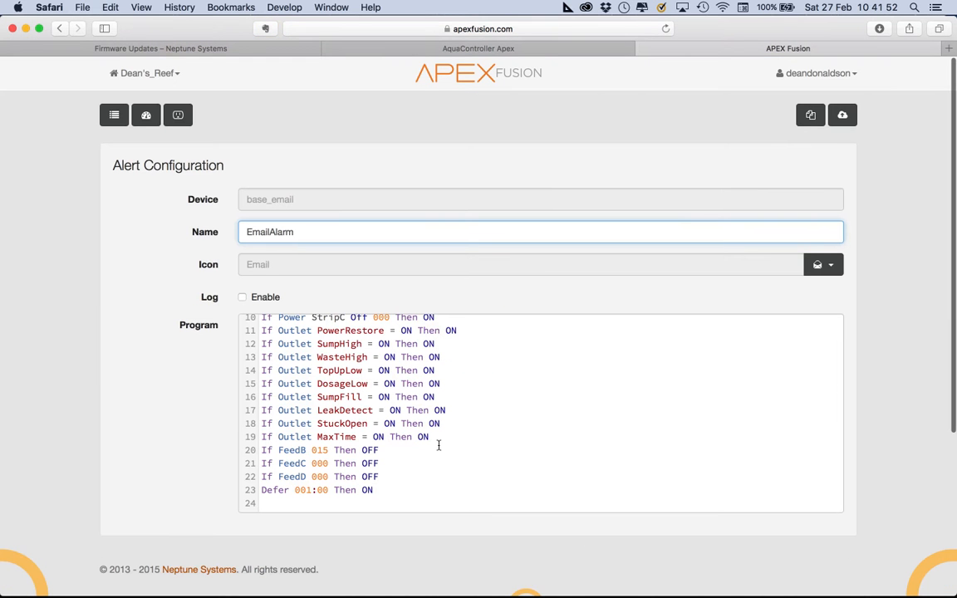
pyautogui.scroll(5, 449, 342)
pyautogui.scroll(-10, 449, 341)
pyautogui.scroll(8, 449, 342)
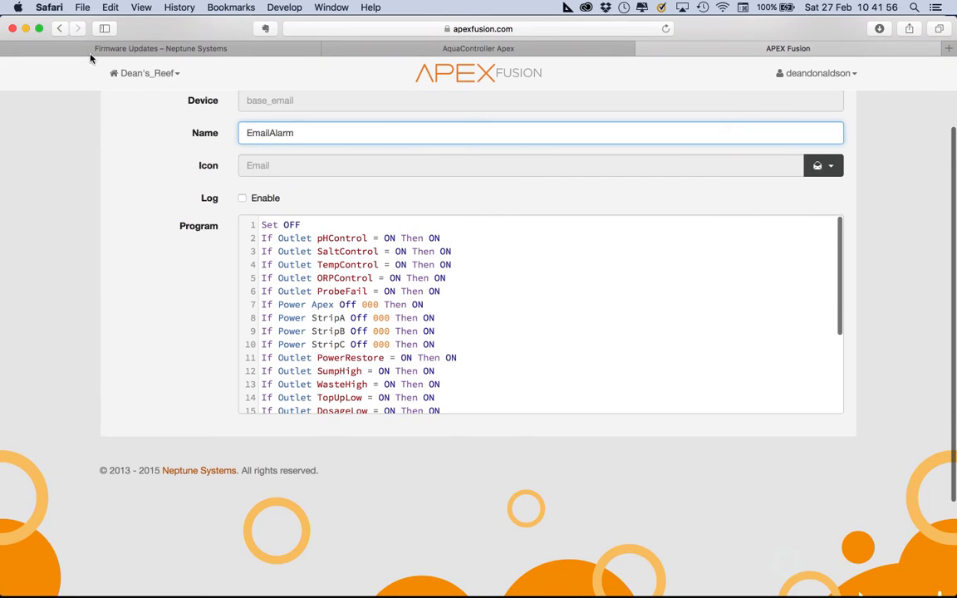
pyautogui.click(61, 30)
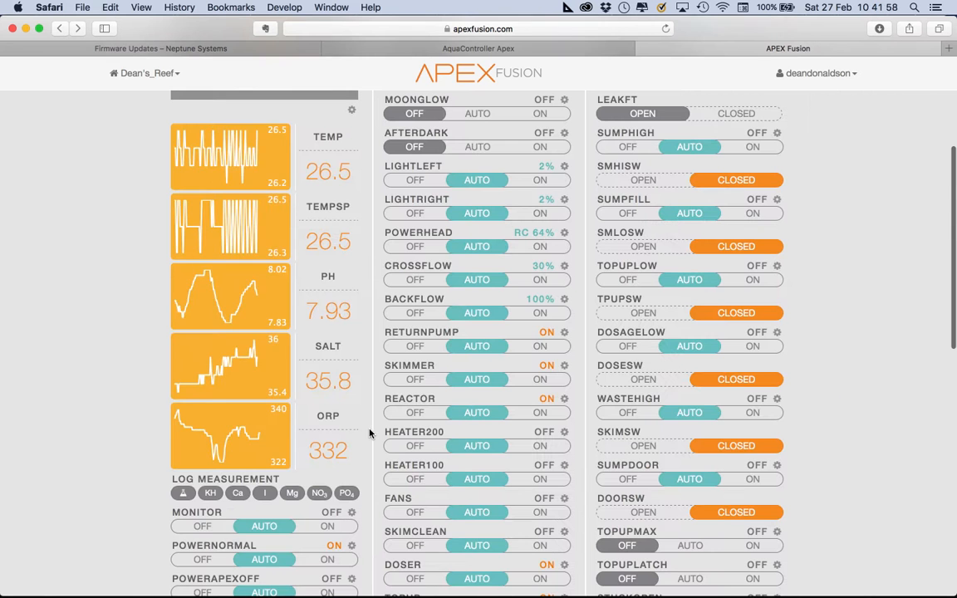
# Examine the dashboard's probe control outlets, followed by the equipment, pump and lighting outlets.
pyautogui.scroll(-10, 336, 366)
pyautogui.click(202, 474)
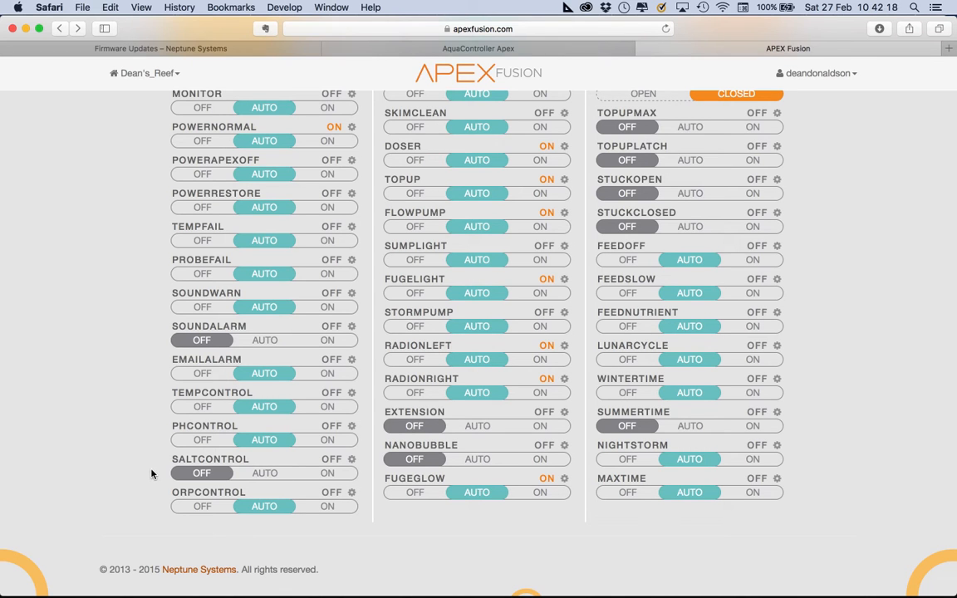
pyautogui.scroll(10, 852, 289)
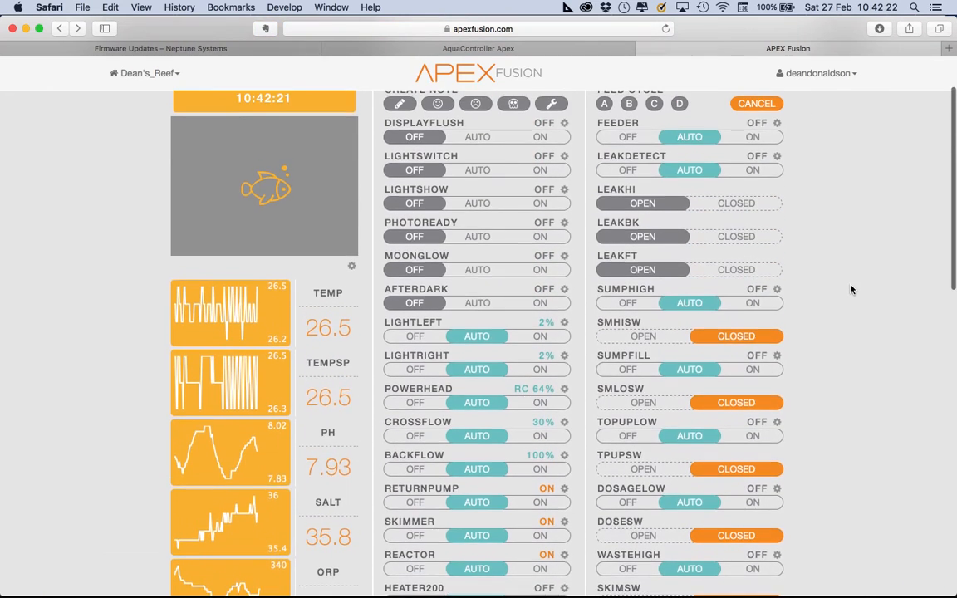
pyautogui.scroll(-5, 851, 288)
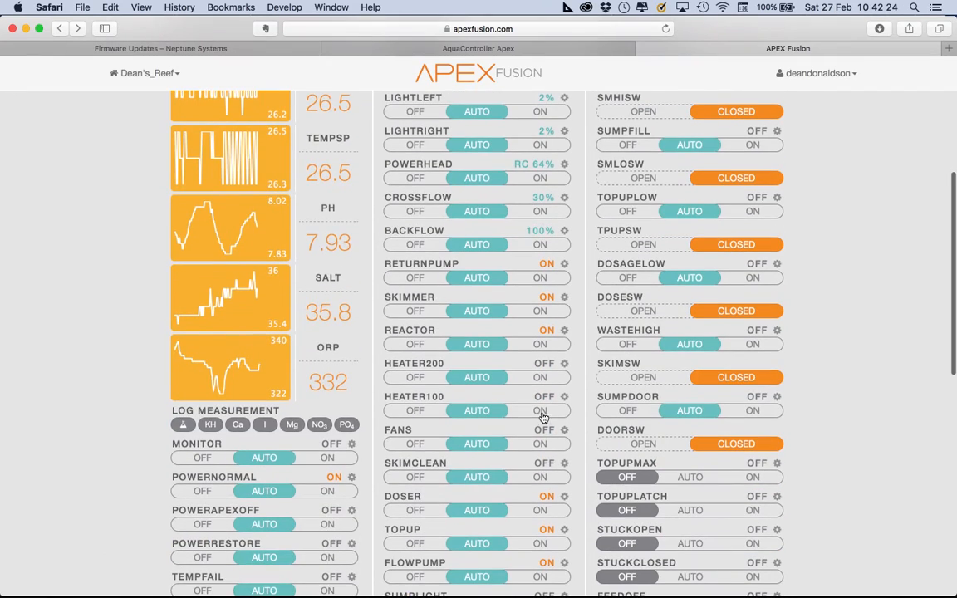
pyautogui.scroll(-5, 541, 374)
pyautogui.scroll(4, 544, 407)
pyautogui.scroll(4, 545, 418)
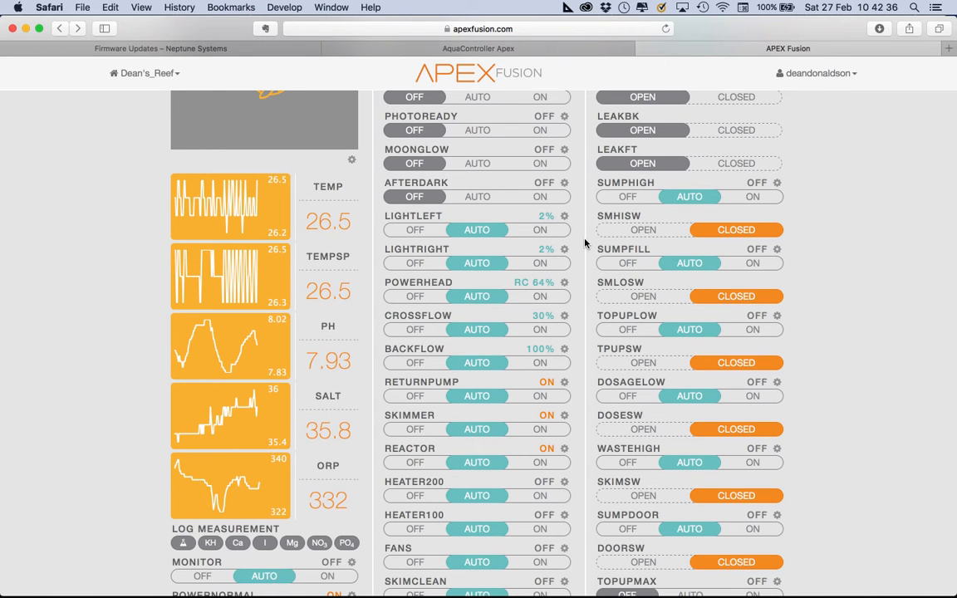
pyautogui.scroll(-4, 577, 316)
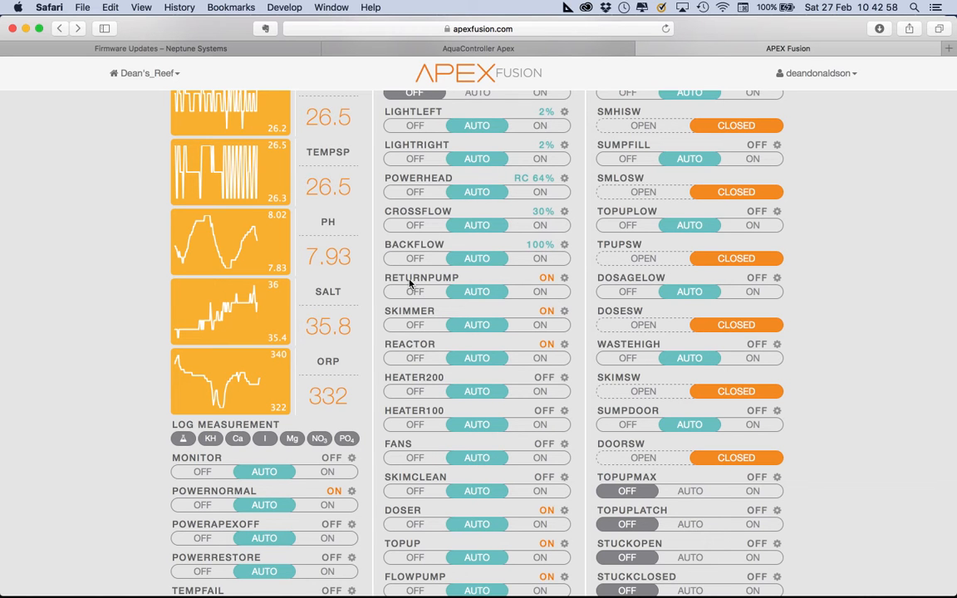
pyautogui.scroll(3, 409, 284)
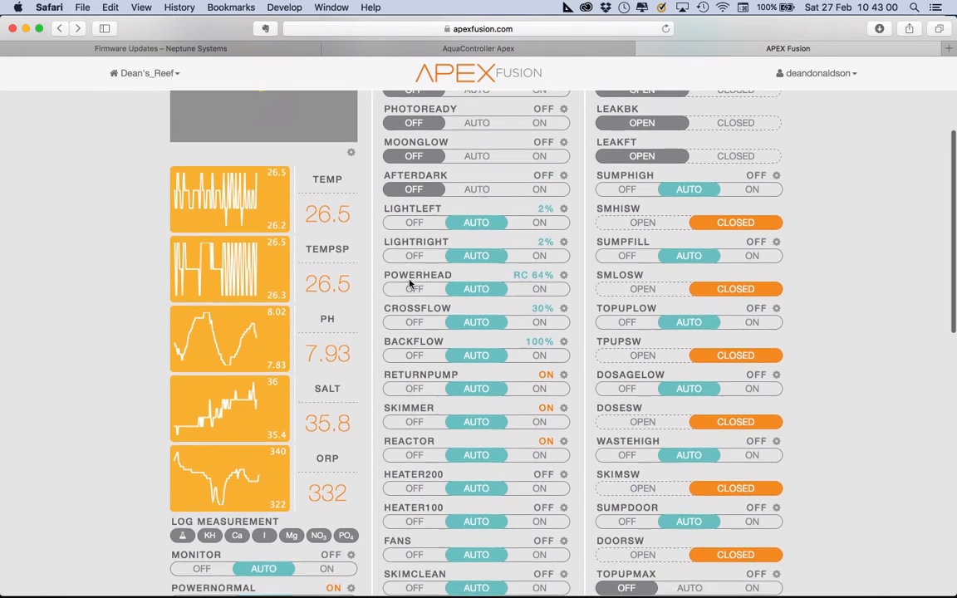
pyautogui.scroll(-1, 410, 283)
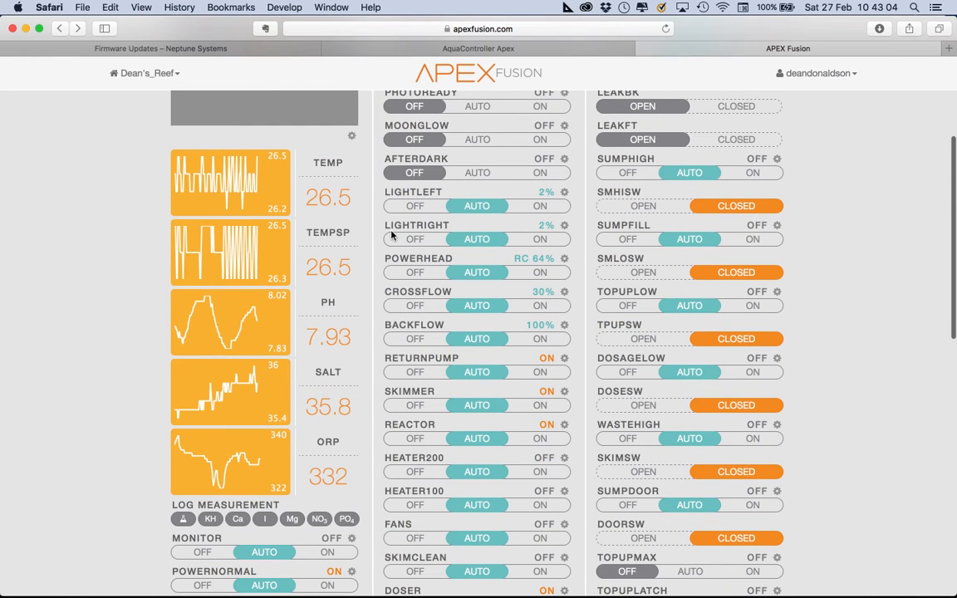
pyautogui.scroll(5, 599, 240)
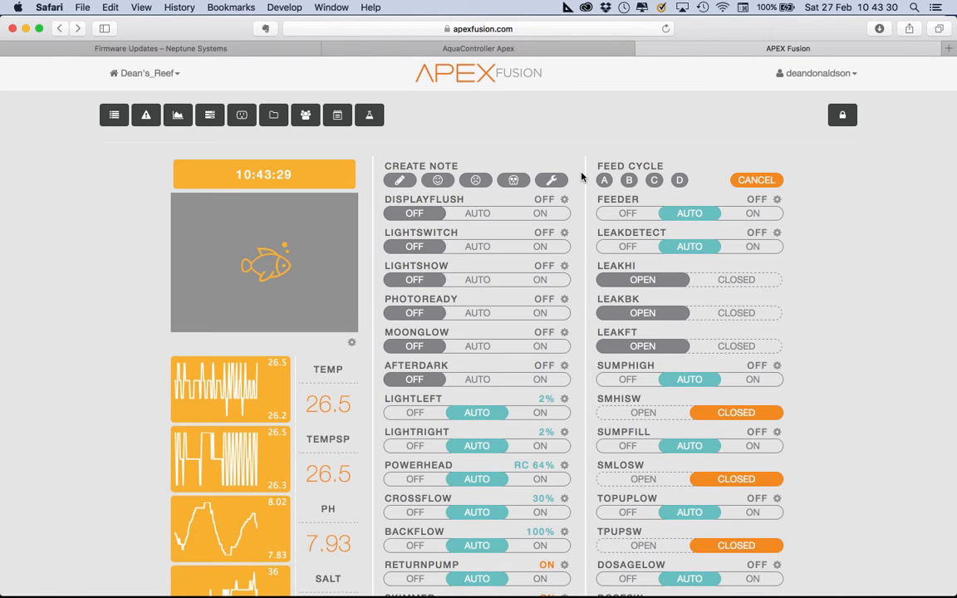
# Switch the LIGHTSWITCH outlet on and back off.
pyautogui.scroll(-2, 582, 177)
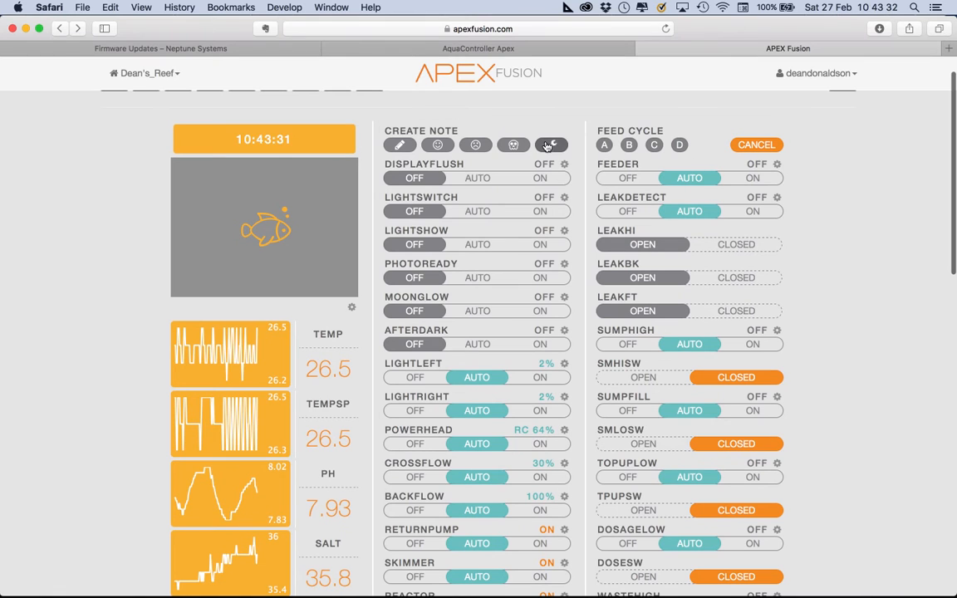
pyautogui.click(540, 212)
pyautogui.click(416, 212)
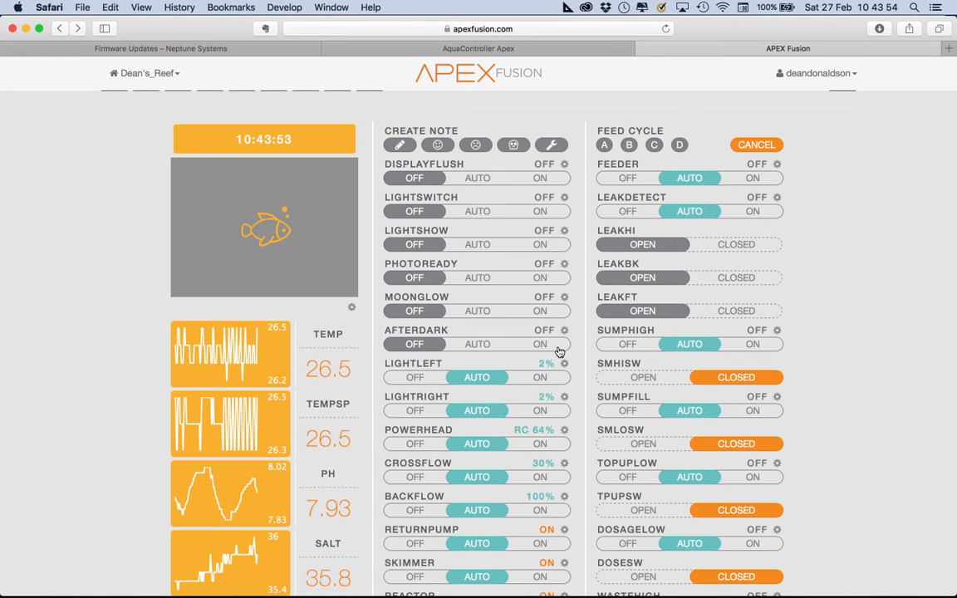
# Open the SUMPHIGH outlet's configuration, read through its SmHiSw program conditions, and return to the dashboard.
pyautogui.scroll(-1, 578, 355)
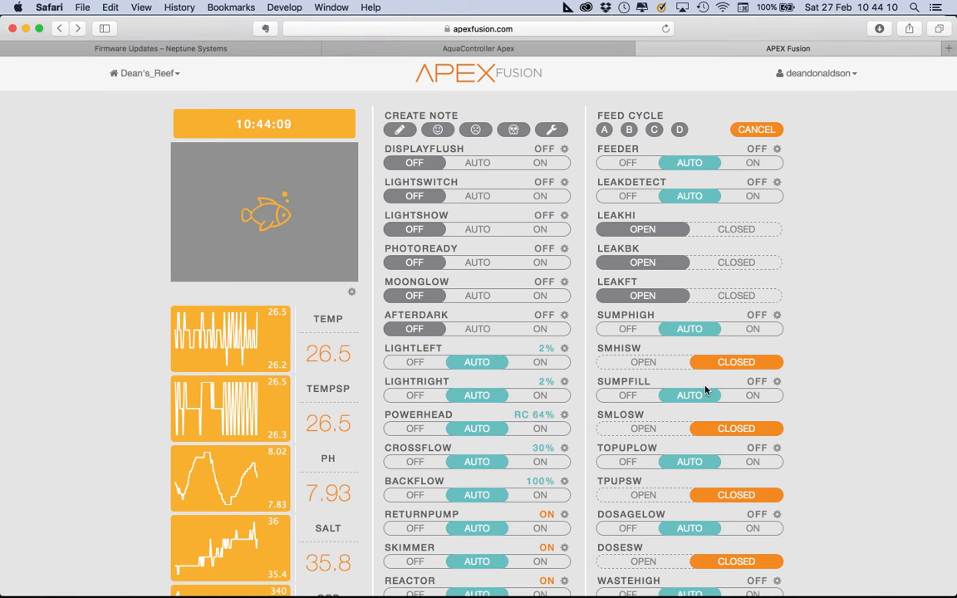
pyautogui.scroll(-2, 834, 423)
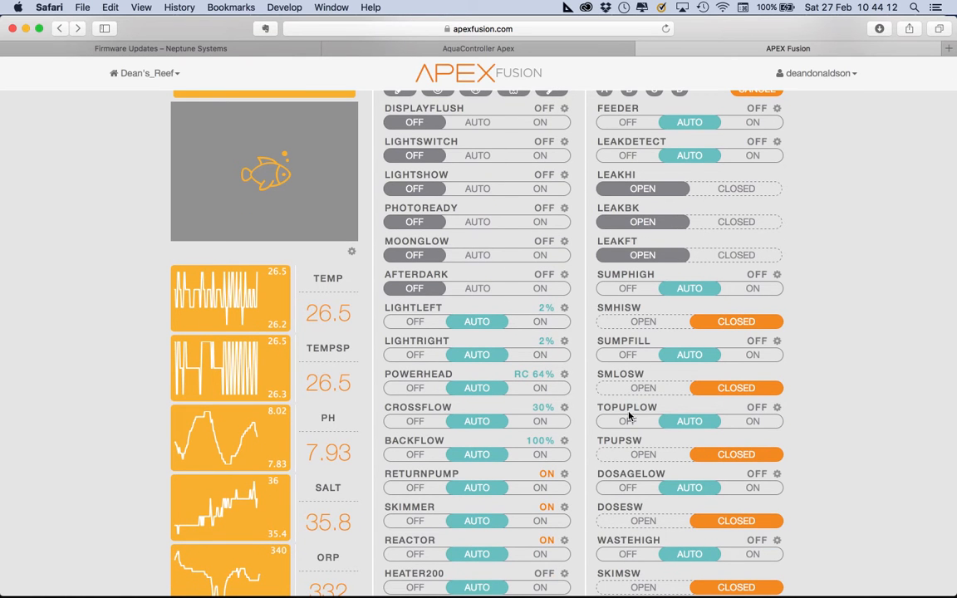
pyautogui.scroll(-3, 830, 410)
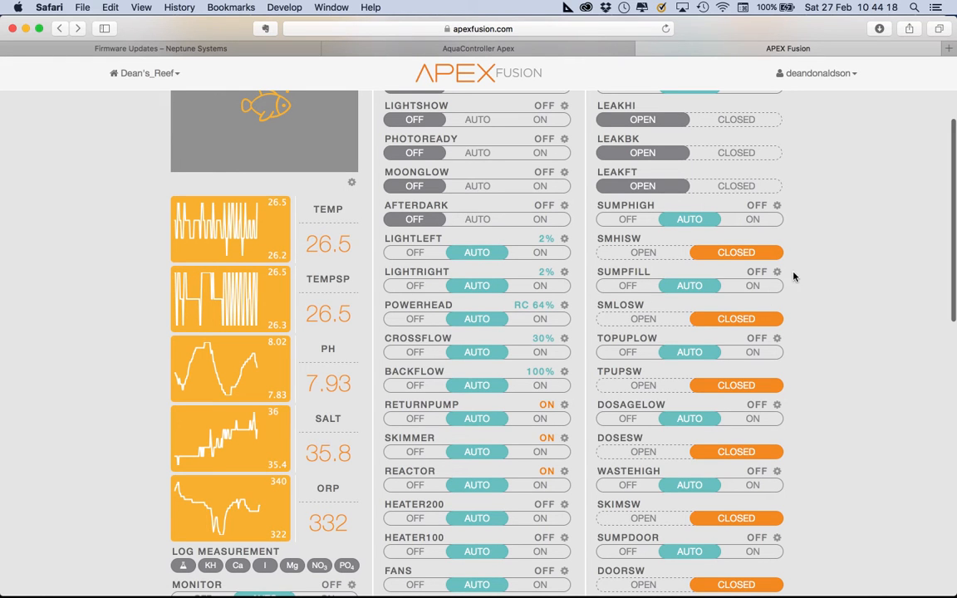
pyautogui.click(777, 206)
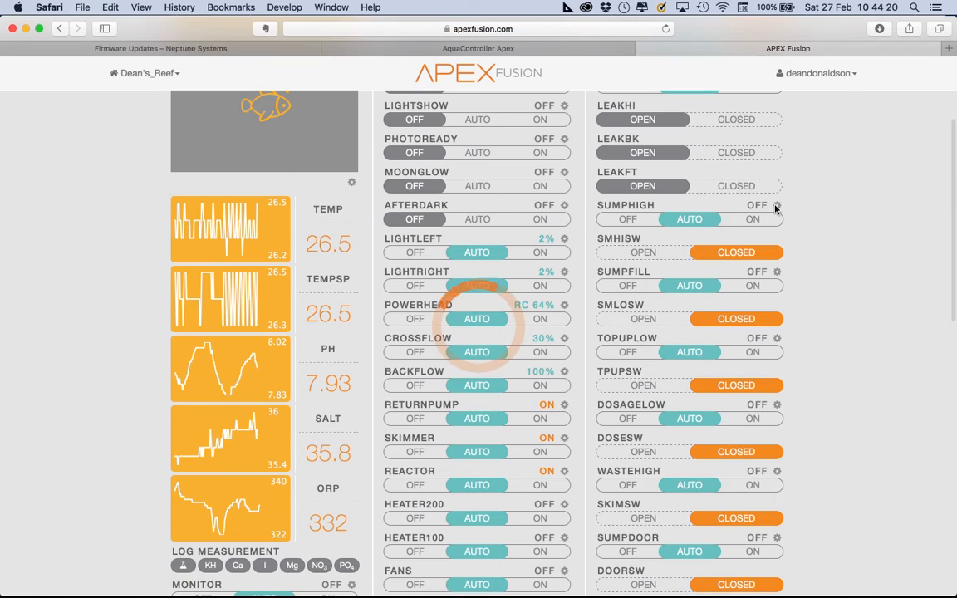
pyautogui.moveTo(261, 213); pyautogui.dragTo(403, 214)
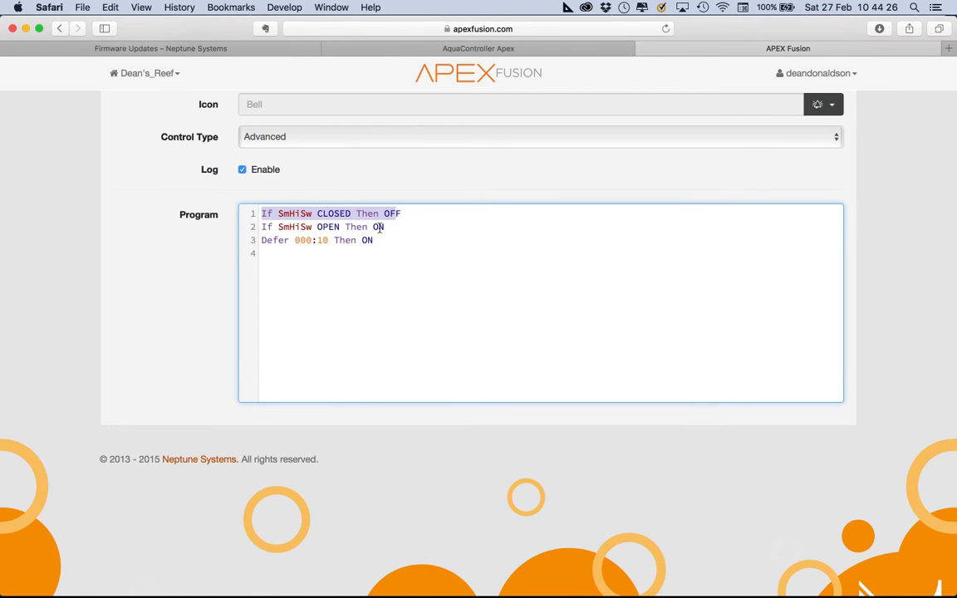
pyautogui.click(59, 29)
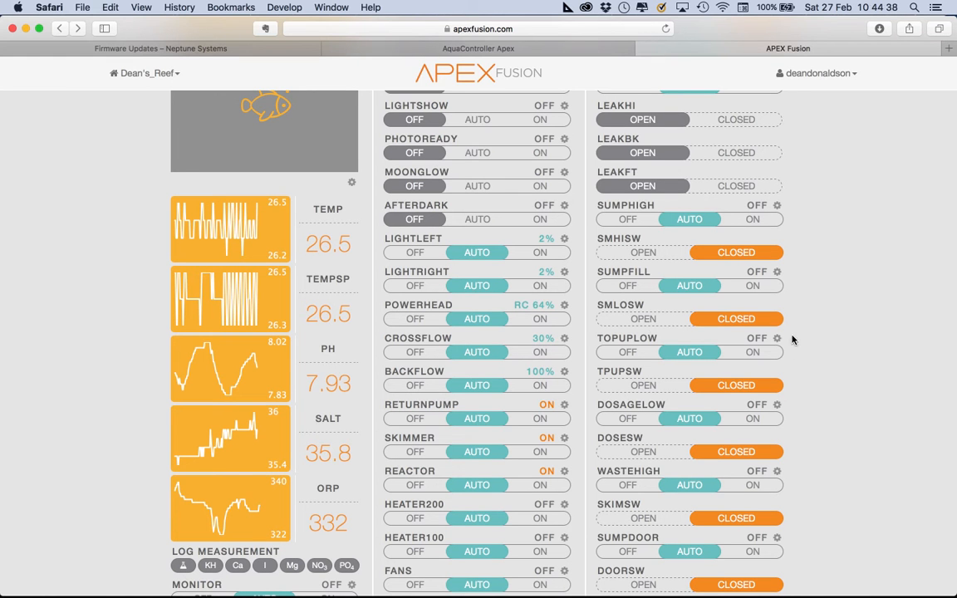
# Examine the dashboard's remaining virtual outlets, from the sump and top-up switches through the feed, season and MAXTIME outlets.
pyautogui.scroll(-2, 791, 376)
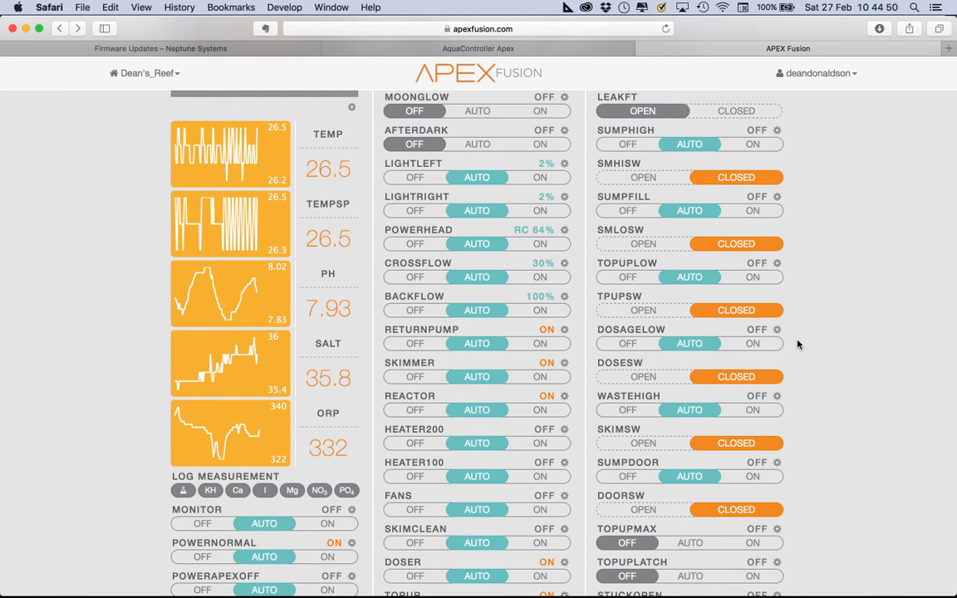
pyautogui.scroll(-6, 794, 328)
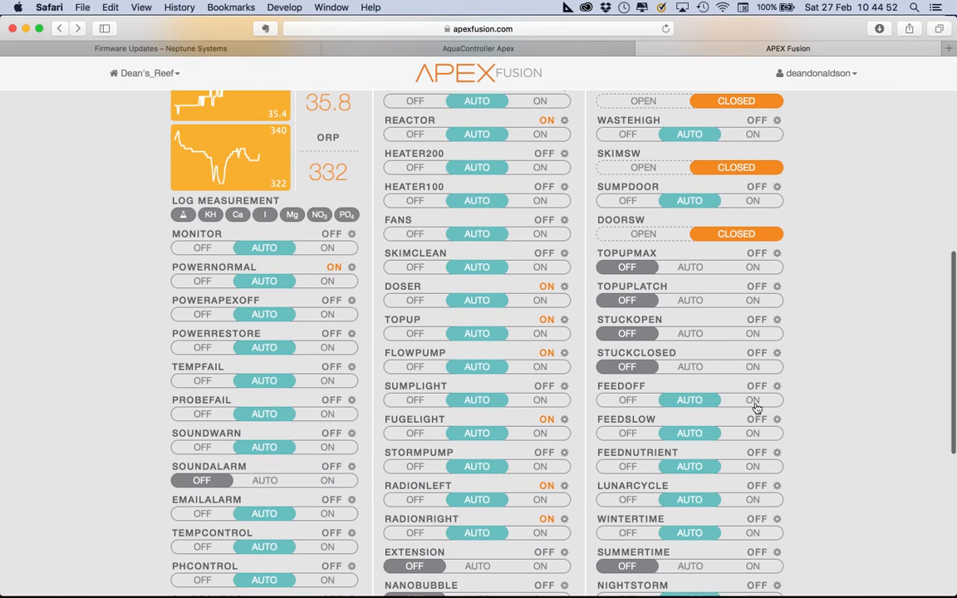
pyautogui.scroll(-4, 808, 453)
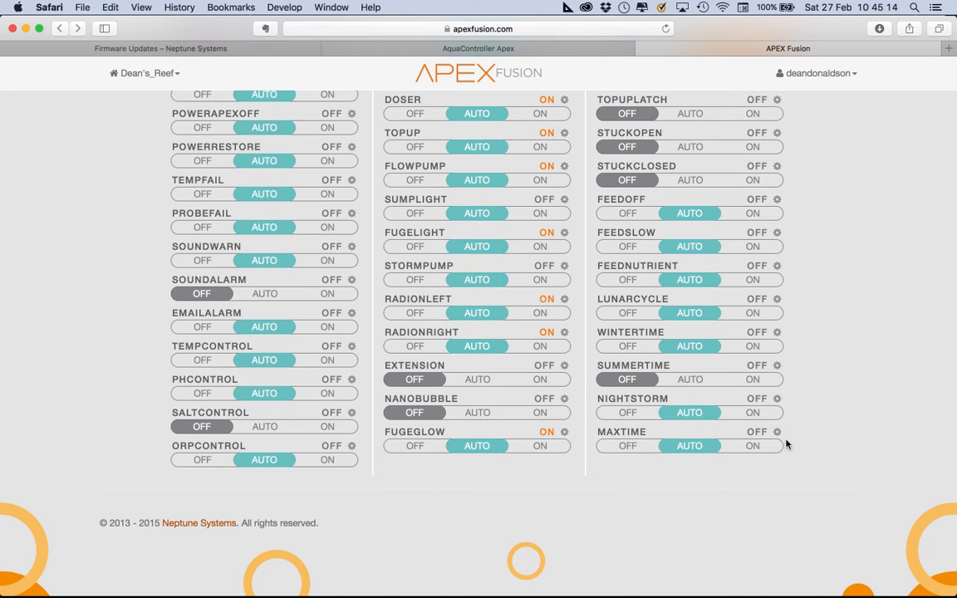
# Turn the LIGHTSWITCH outlet on and off again from the dashboard.
pyautogui.scroll(10, 838, 430)
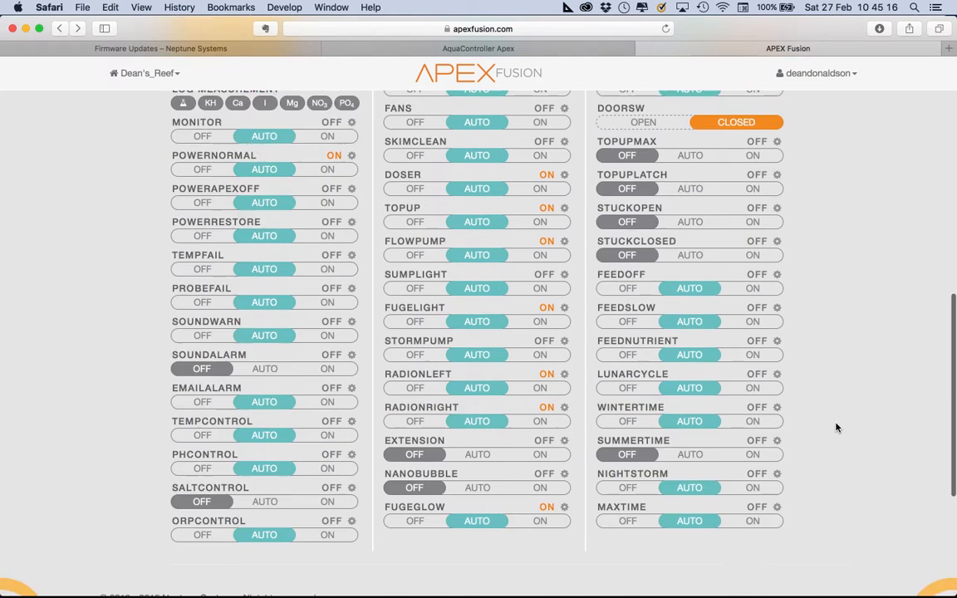
pyautogui.scroll(3, 837, 428)
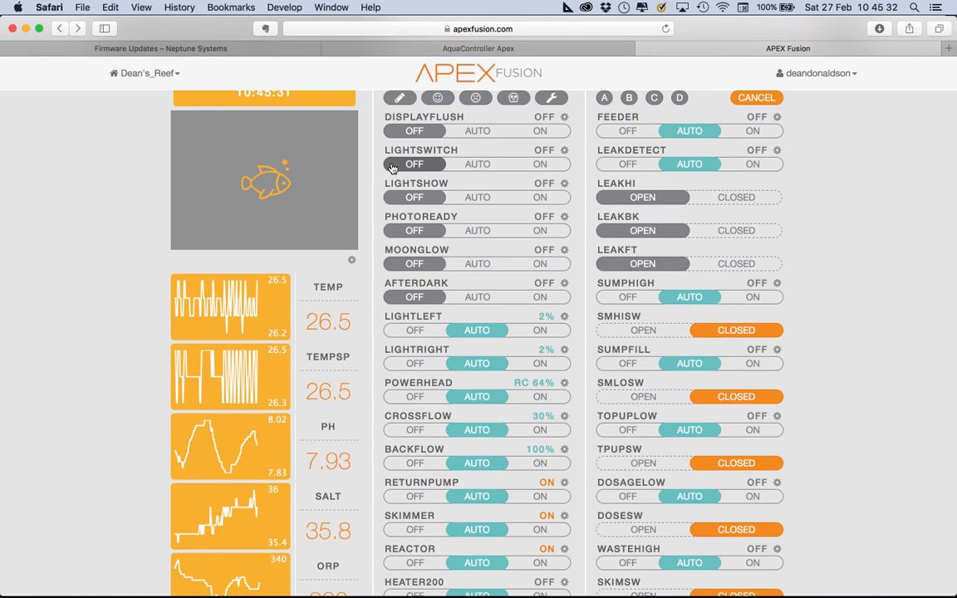
pyautogui.click(542, 165)
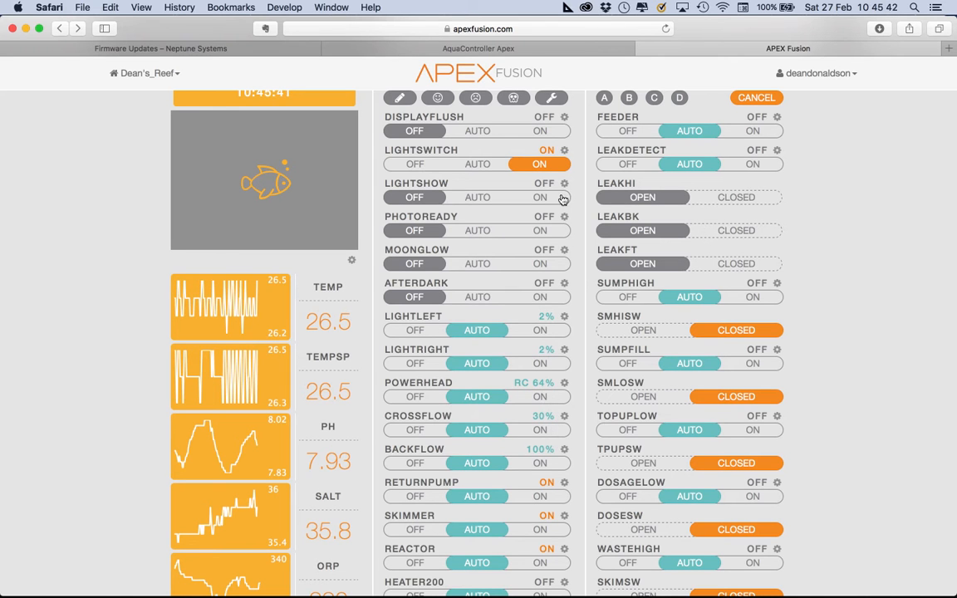
pyautogui.click(415, 169)
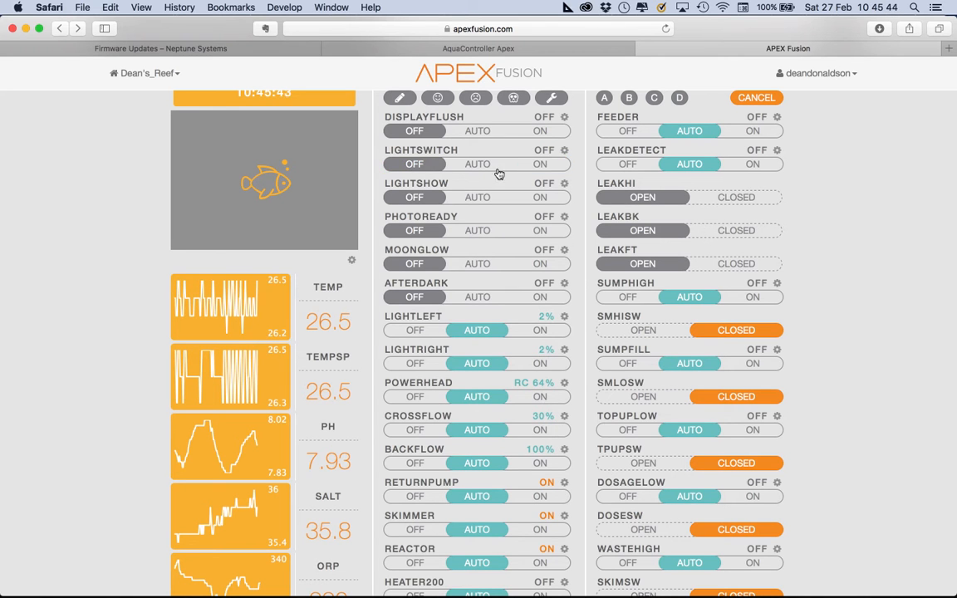
# Review the whole dashboard layout, comparing the light switches, equipment outlets, probe graphs and virtual outlets in all three columns.
pyautogui.scroll(-3, 927, 446)
pyautogui.scroll(-10, 927, 446)
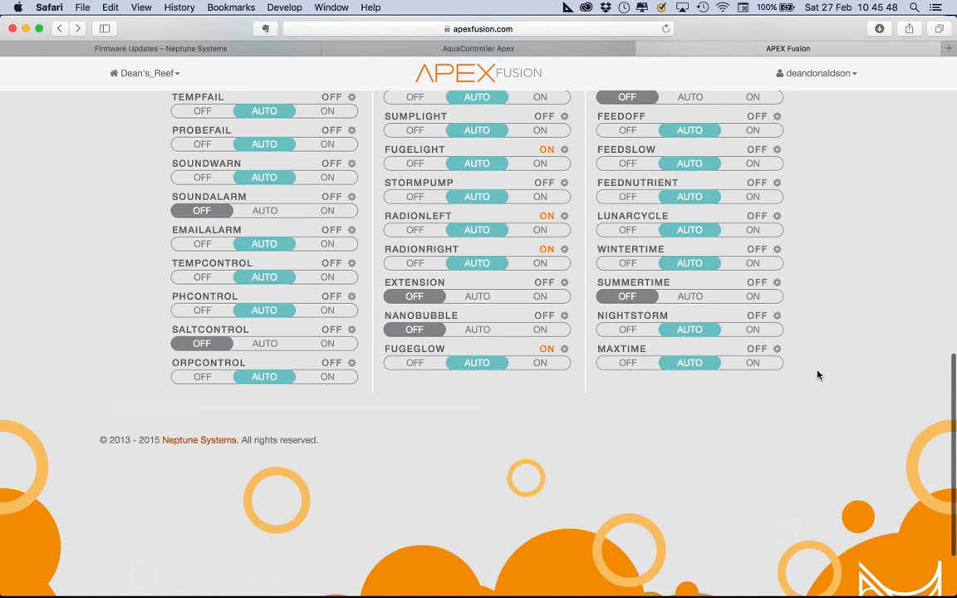
pyautogui.scroll(15, 828, 385)
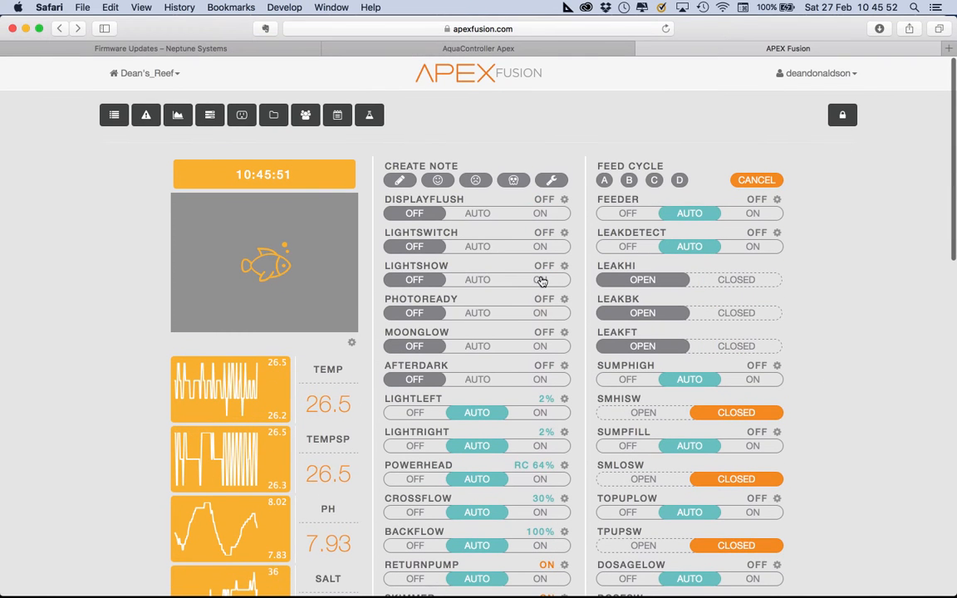
pyautogui.scroll(-2, 582, 315)
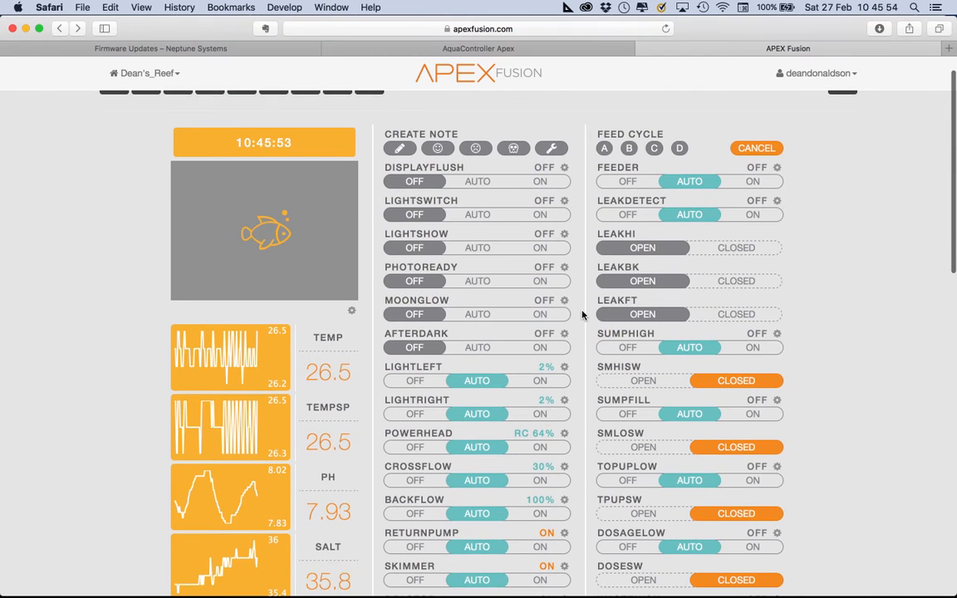
pyautogui.scroll(-8, 582, 315)
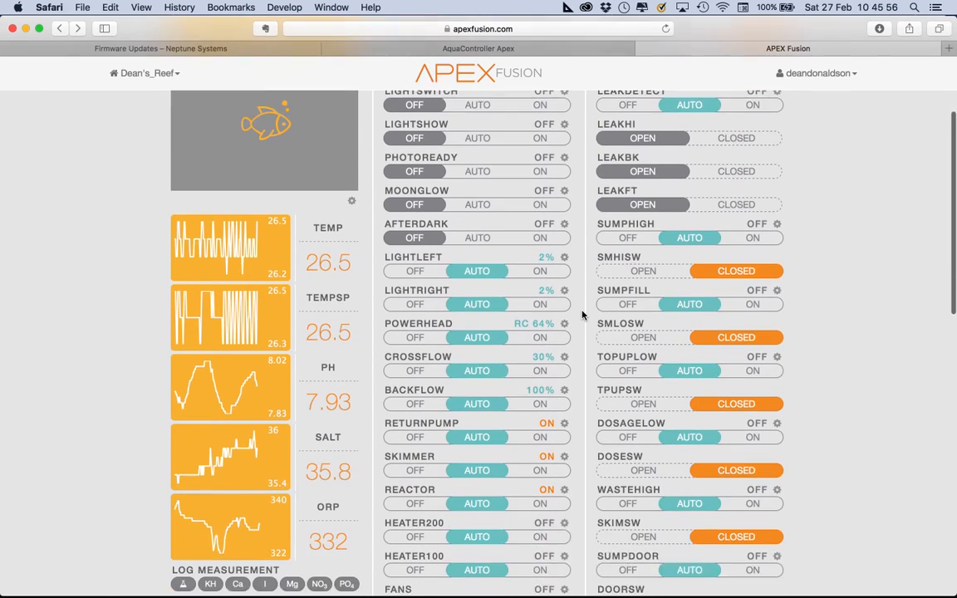
pyautogui.scroll(-7, 590, 369)
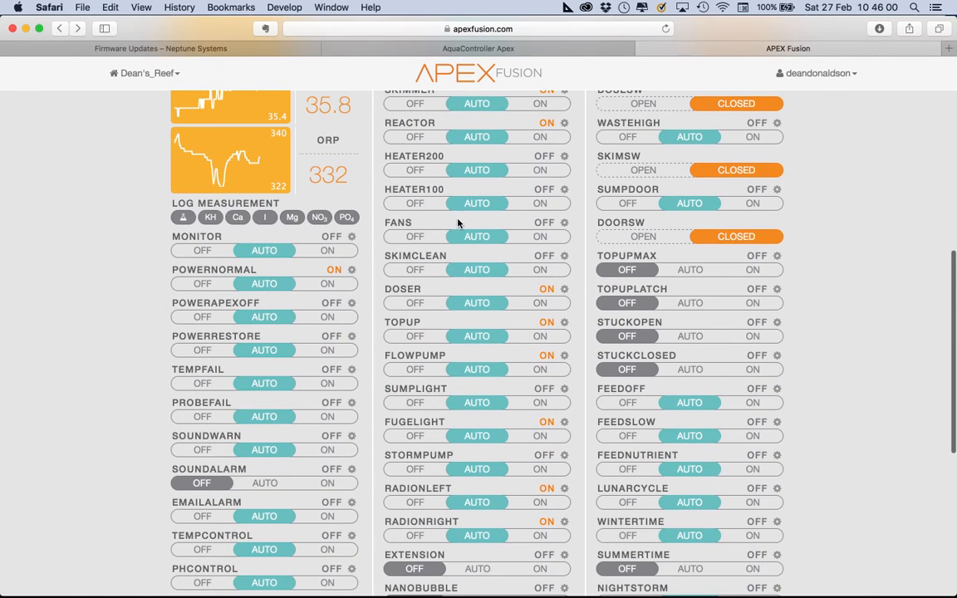
pyautogui.scroll(-5, 752, 480)
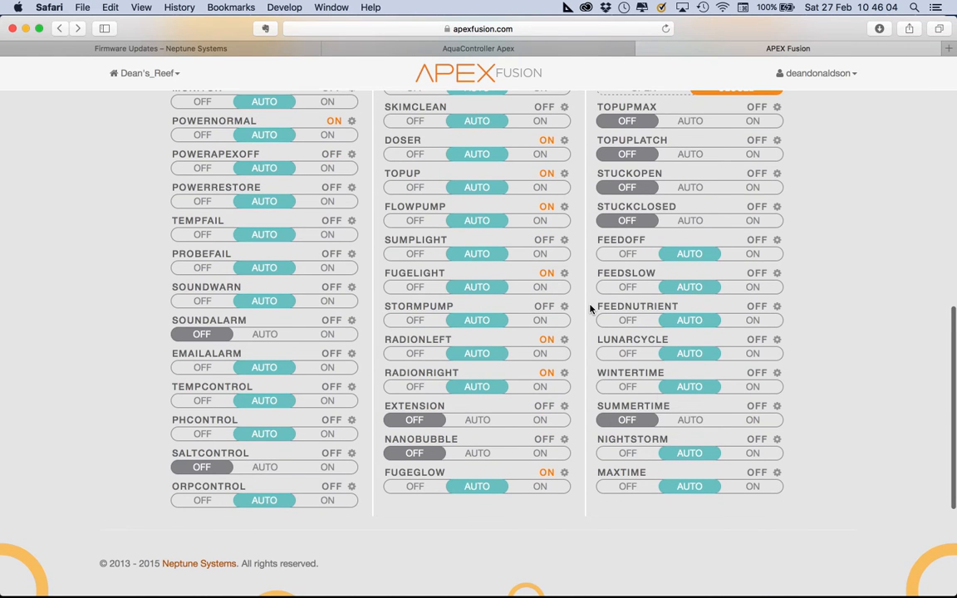
pyautogui.scroll(10, 592, 305)
pyautogui.scroll(2, 590, 309)
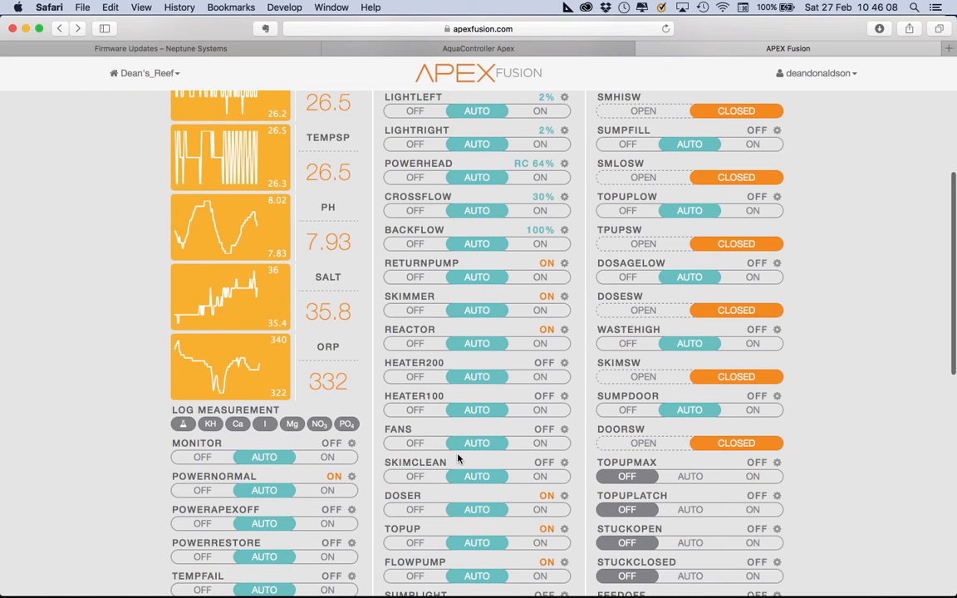
pyautogui.scroll(-5, 552, 542)
pyautogui.scroll(-4, 553, 543)
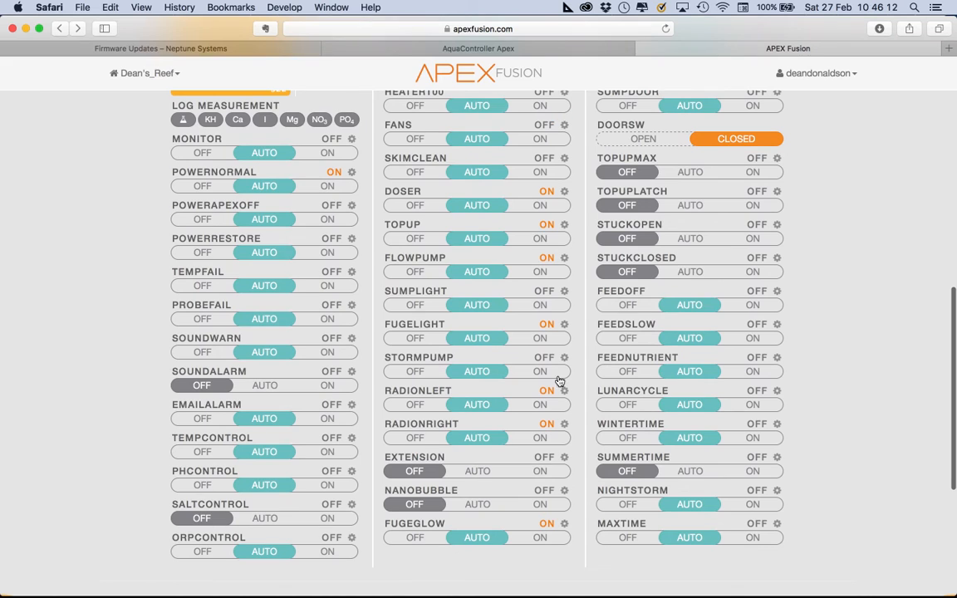
pyautogui.scroll(7, 534, 148)
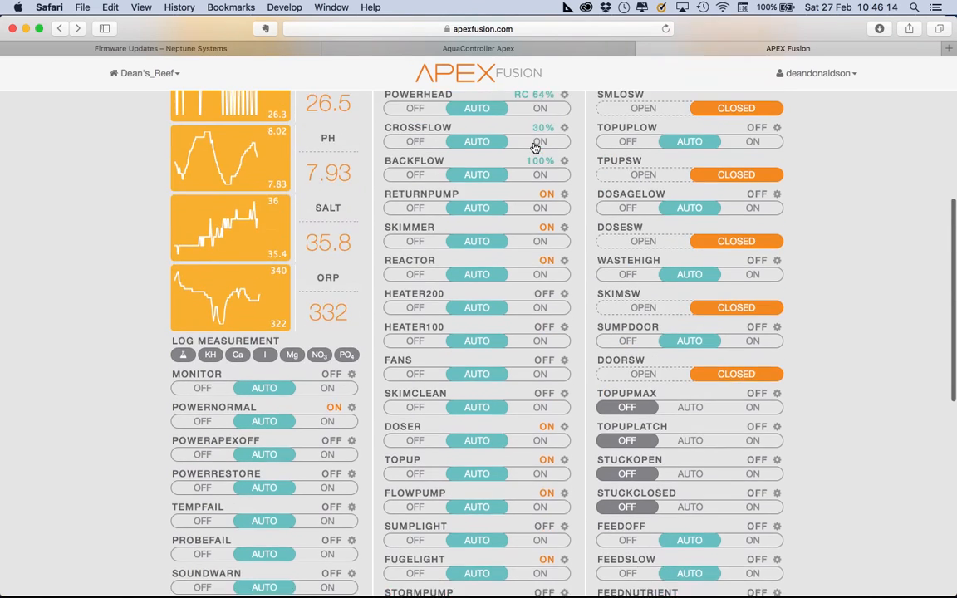
pyautogui.scroll(12, 534, 148)
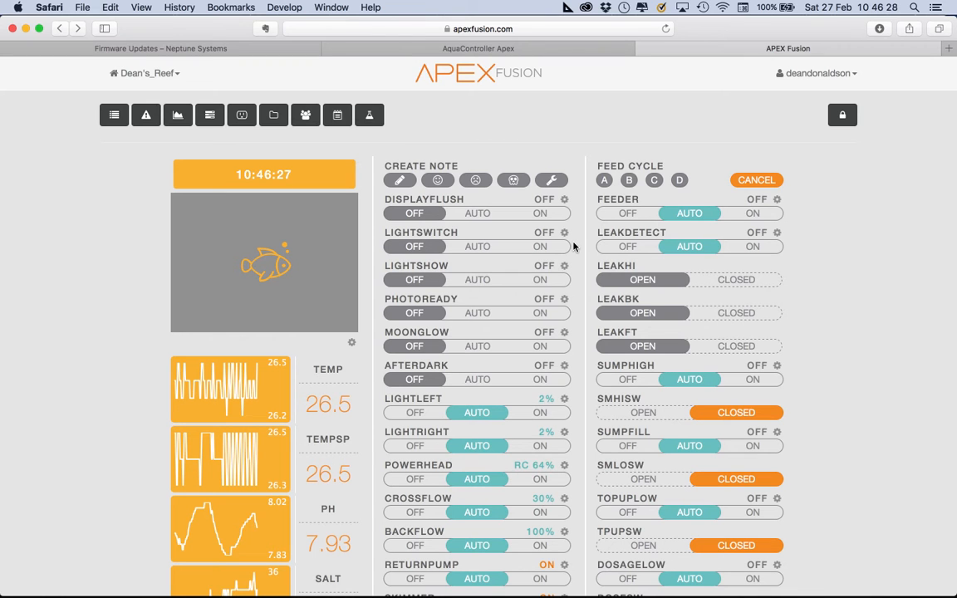
pyautogui.scroll(-7, 573, 247)
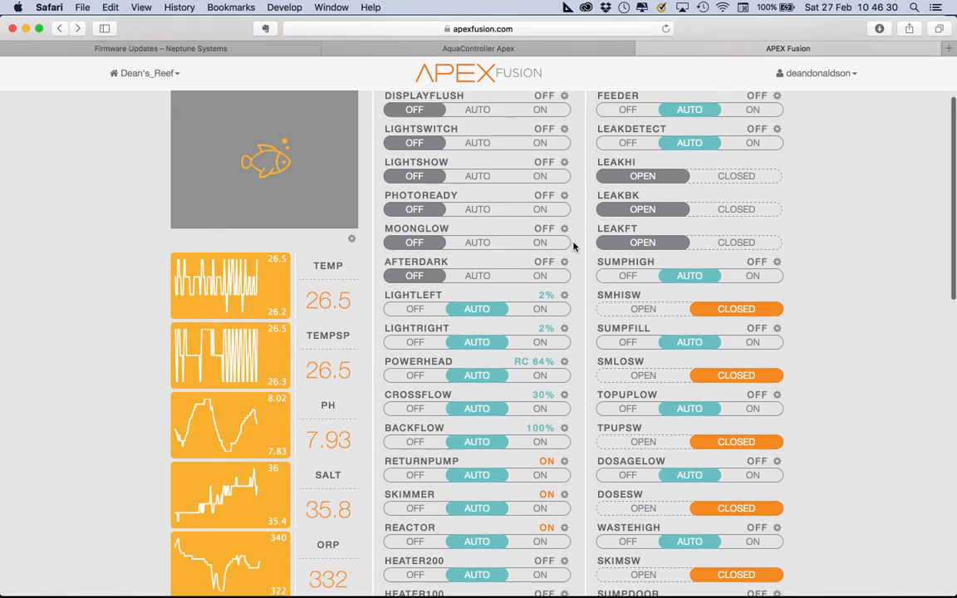
pyautogui.scroll(7, 573, 246)
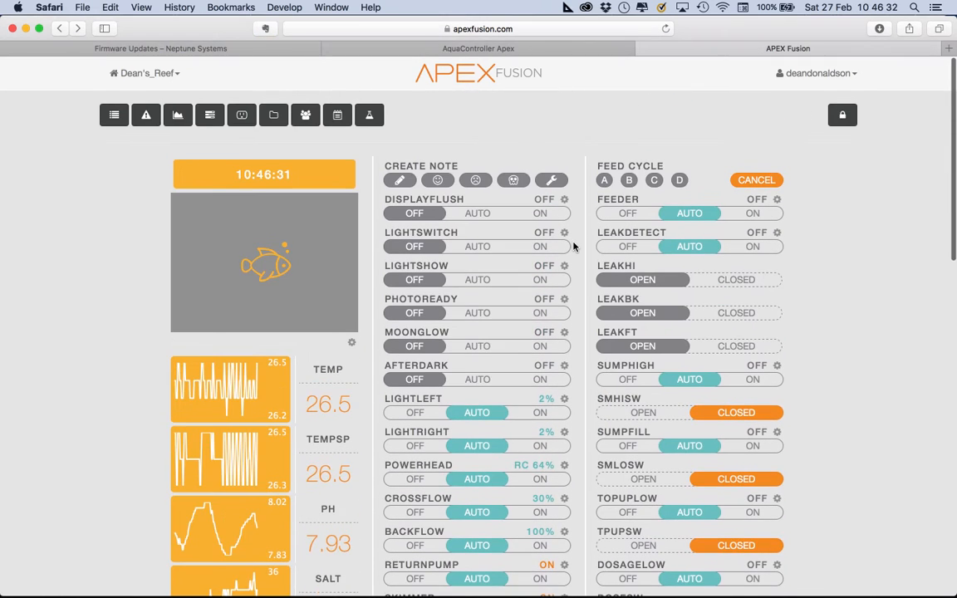
# Show Neptune Systems' Firmware Updates page with its full web address and find the Apex AquaController Firmware Version 4.40 entry.
pyautogui.click(229, 52)
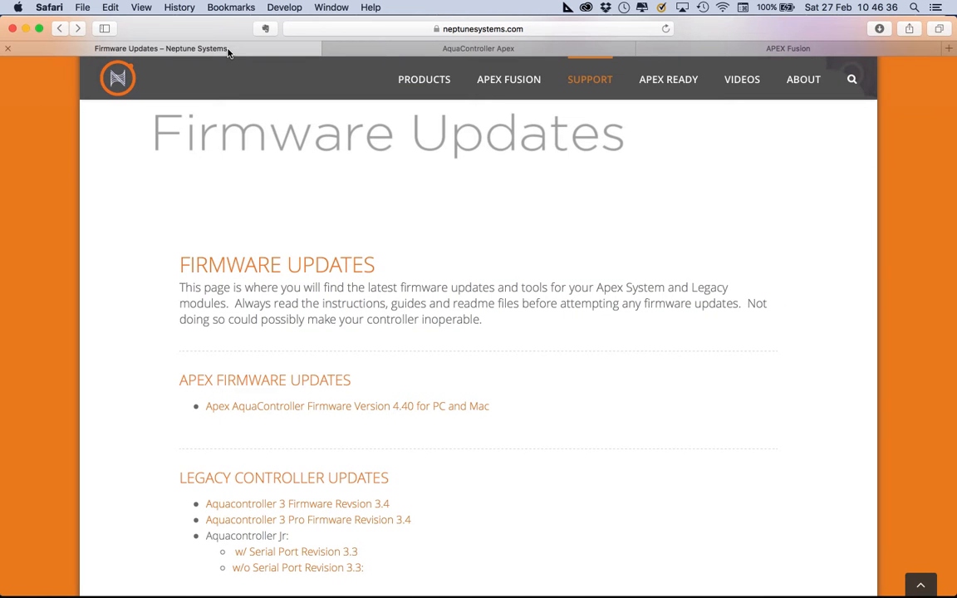
pyautogui.click(488, 30)
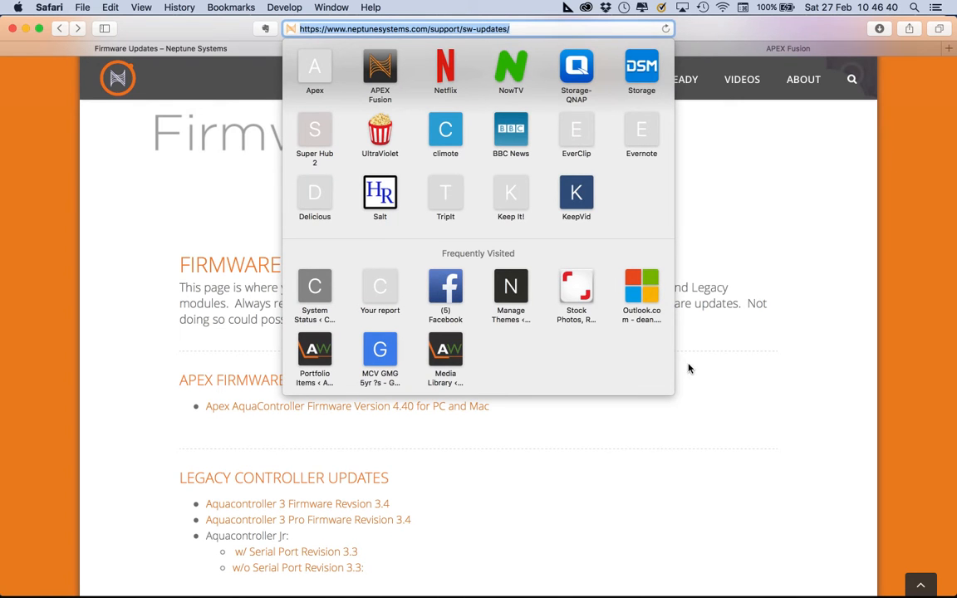
pyautogui.click(731, 395)
pyautogui.scroll(-2, 413, 370)
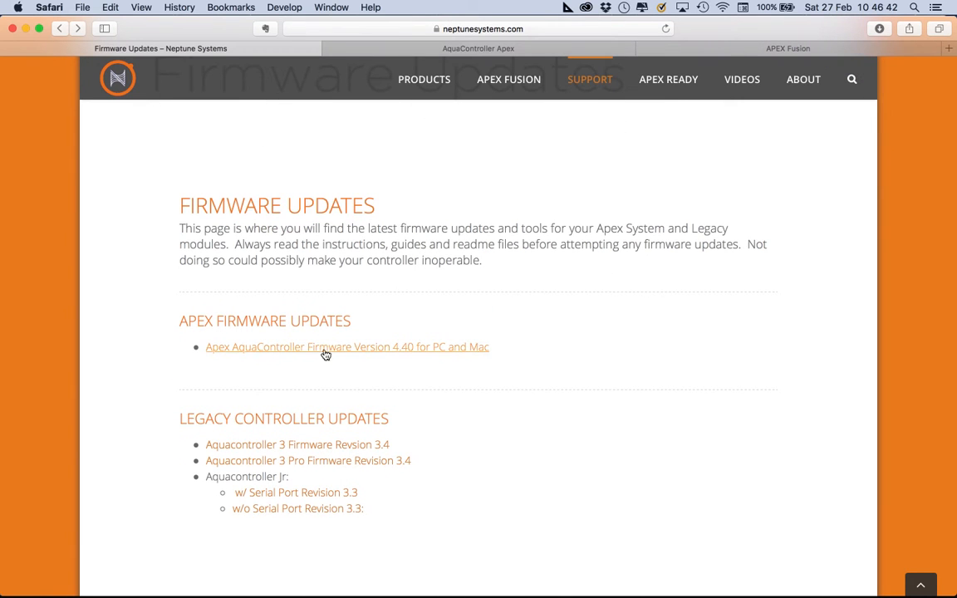
# Switch to Finder, launch the Apex application from the Applications folder, and search the local network for controllers.
pyautogui.press('super+Tab')
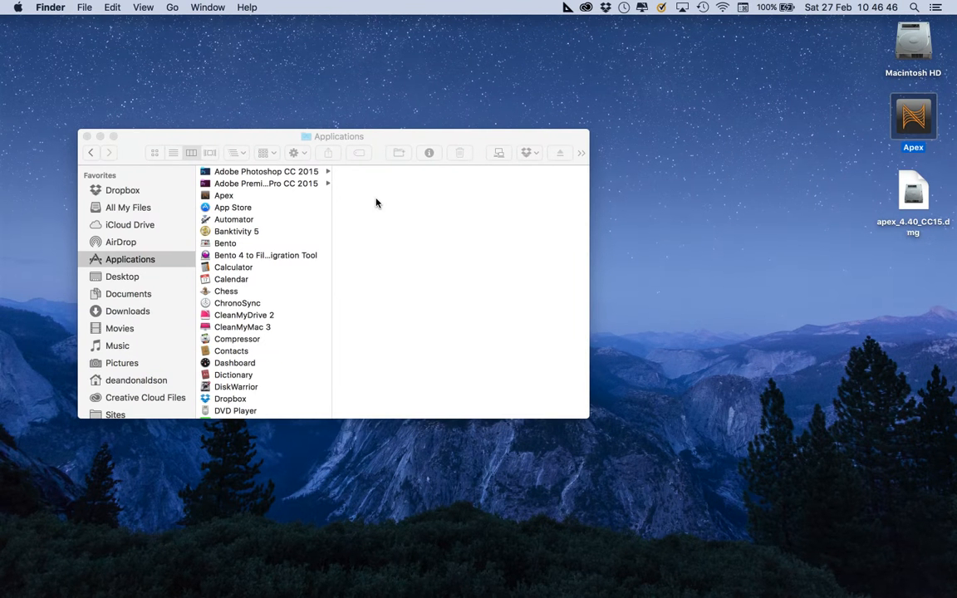
pyautogui.doubleClick(206, 197)
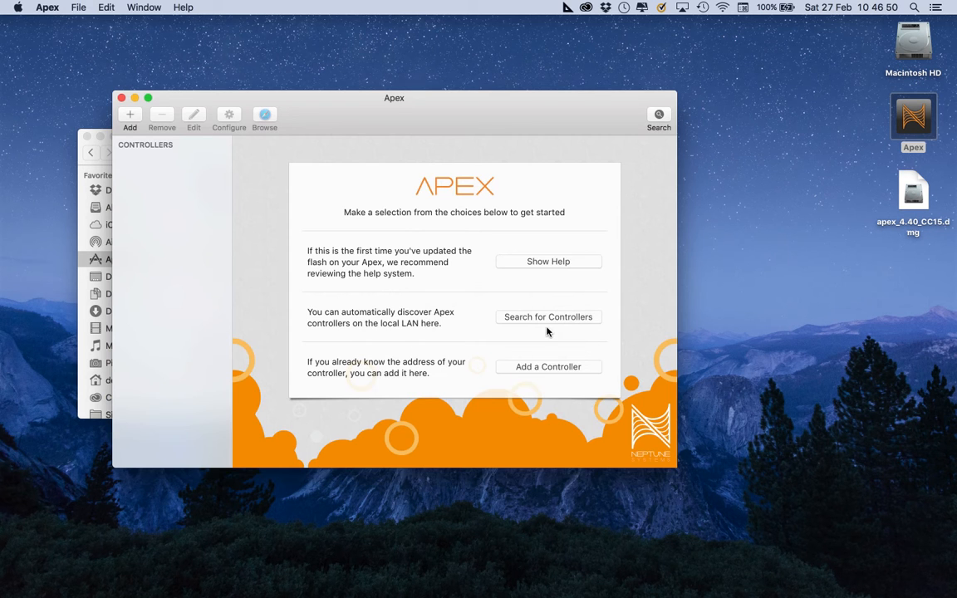
pyautogui.click(661, 115)
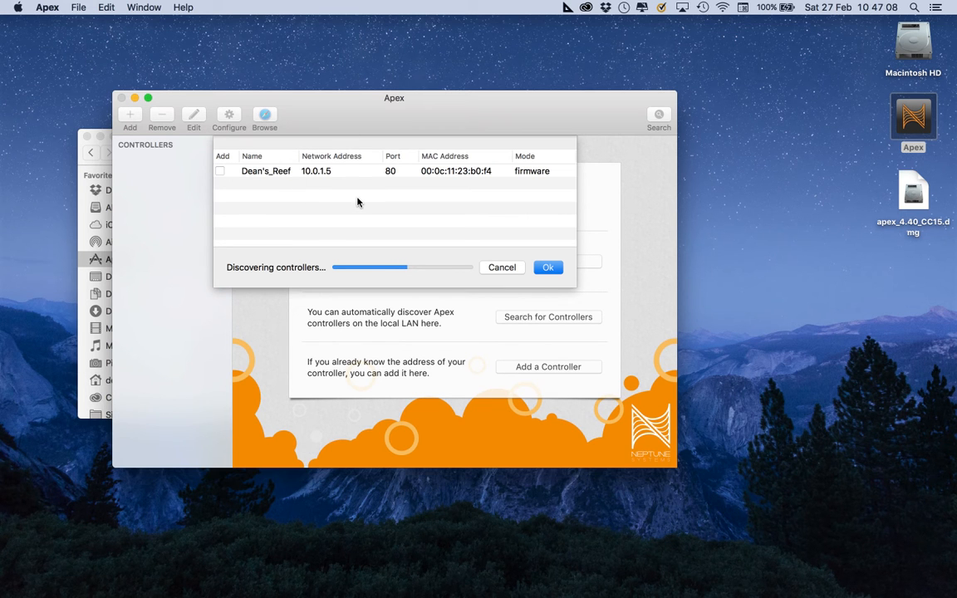
# Switch back to Safari and load the controller's local page at 10.0.1.5 in place of the AquaController Apex module page.
pyautogui.press('super+Tab')
pyautogui.press('super+Tab')
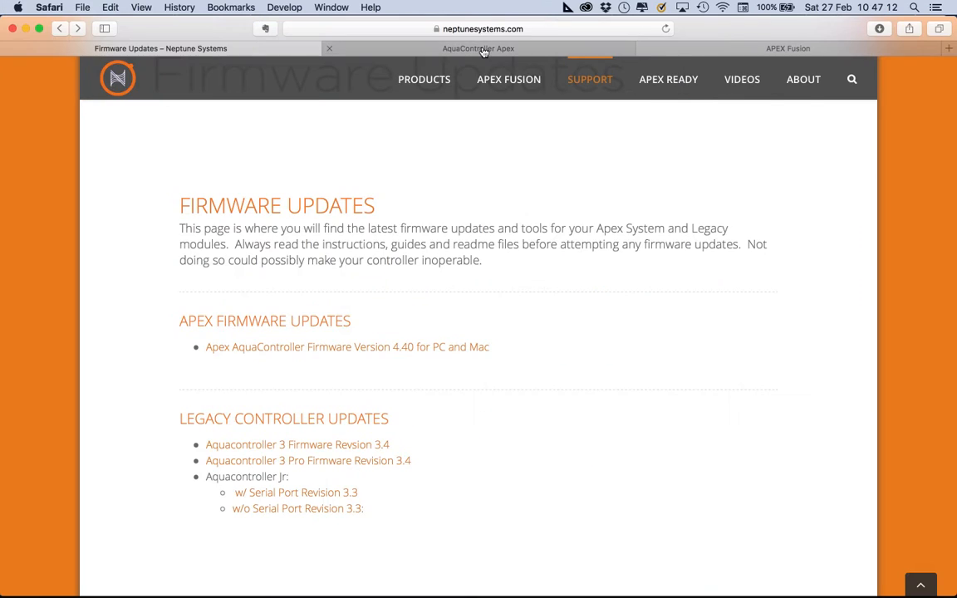
pyautogui.click(486, 49)
pyautogui.click(473, 29)
pyautogui.press('BackSpace')
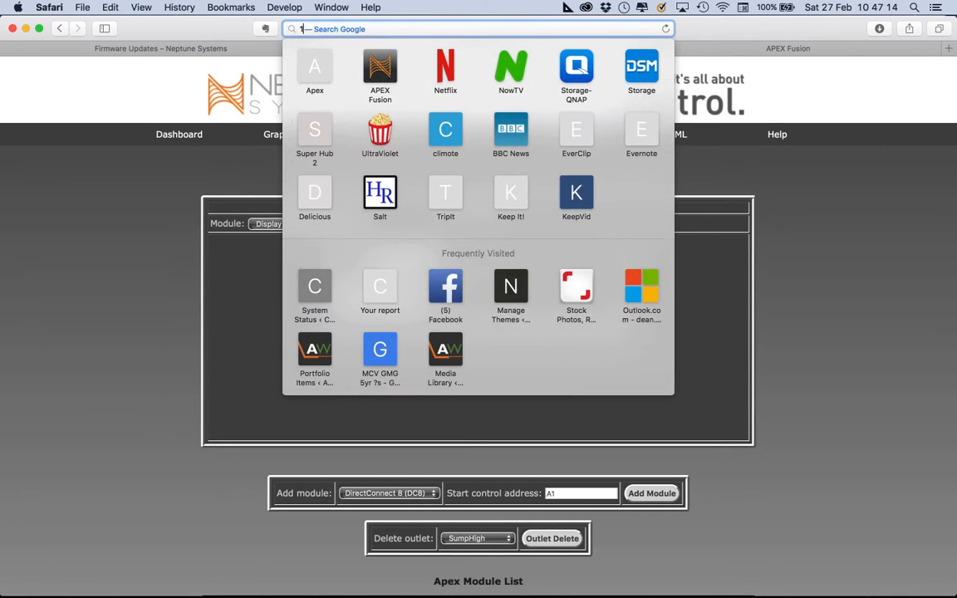
pyautogui.write('10.0.1.5')
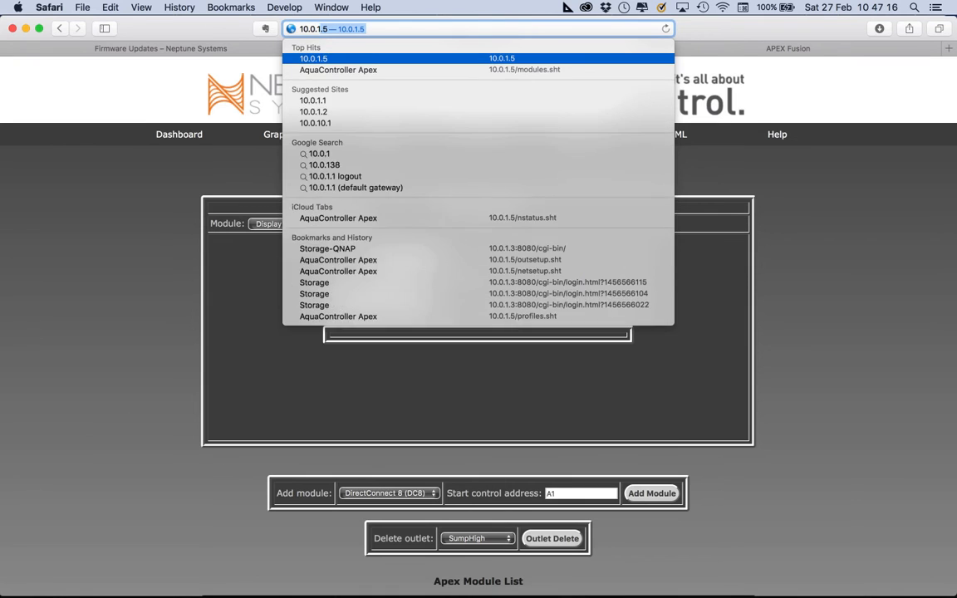
pyautogui.press('Return')
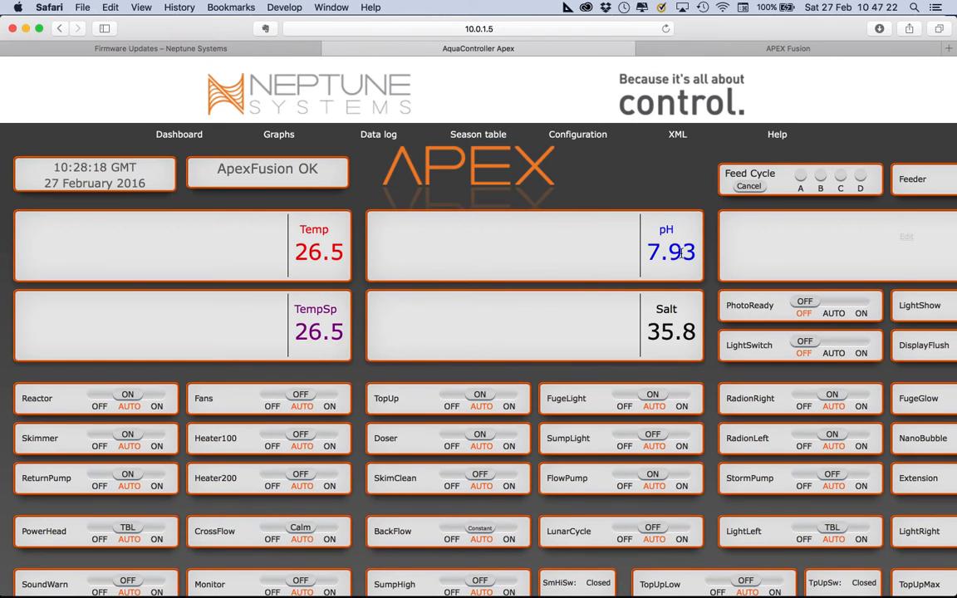
# Examine the controller's local dashboard from its probe graphs down through the equipment outlets, virtual outlets and switch inputs.
pyautogui.scroll(-5, 721, 457)
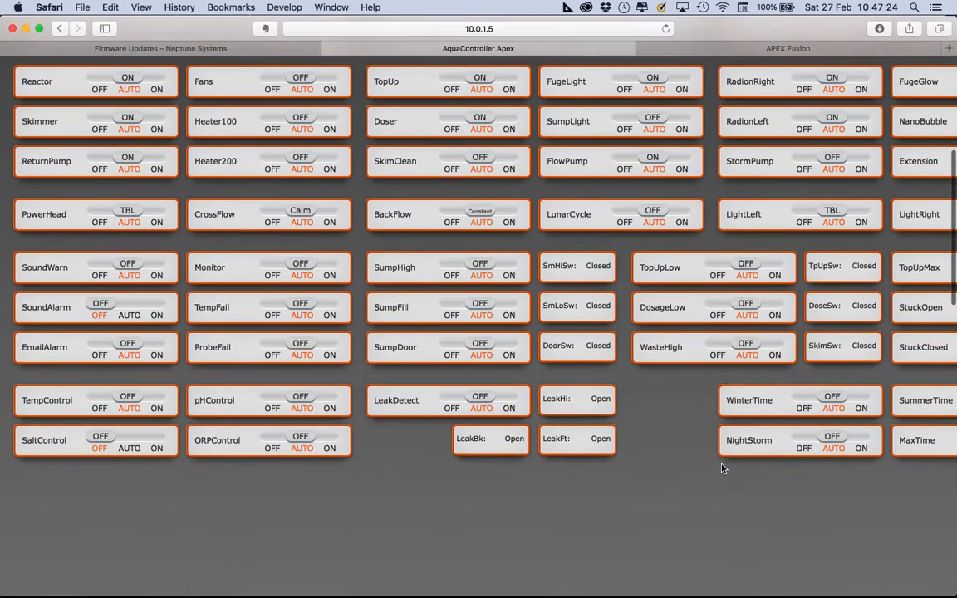
pyautogui.scroll(5, 721, 468)
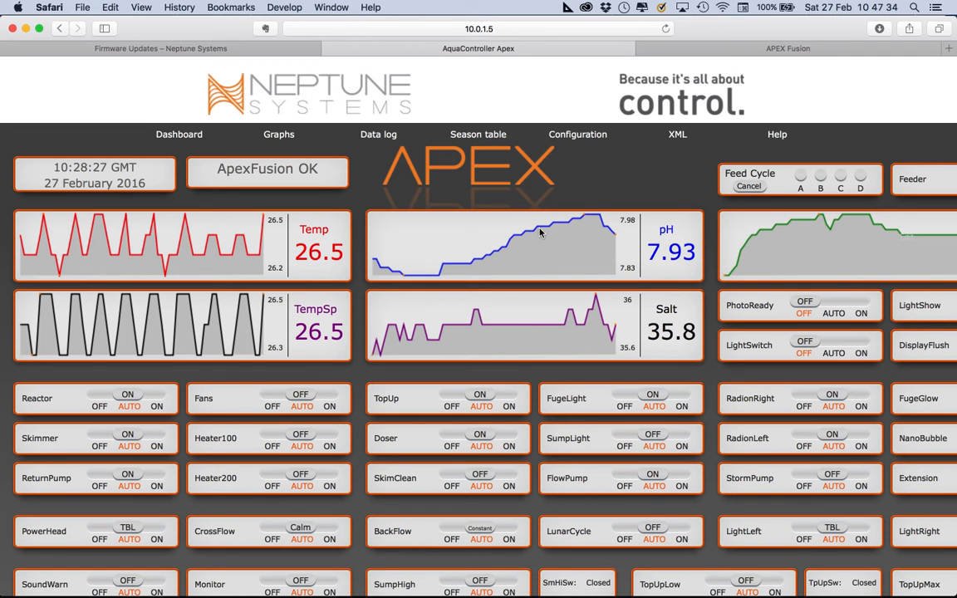
pyautogui.scroll(-10, 584, 298)
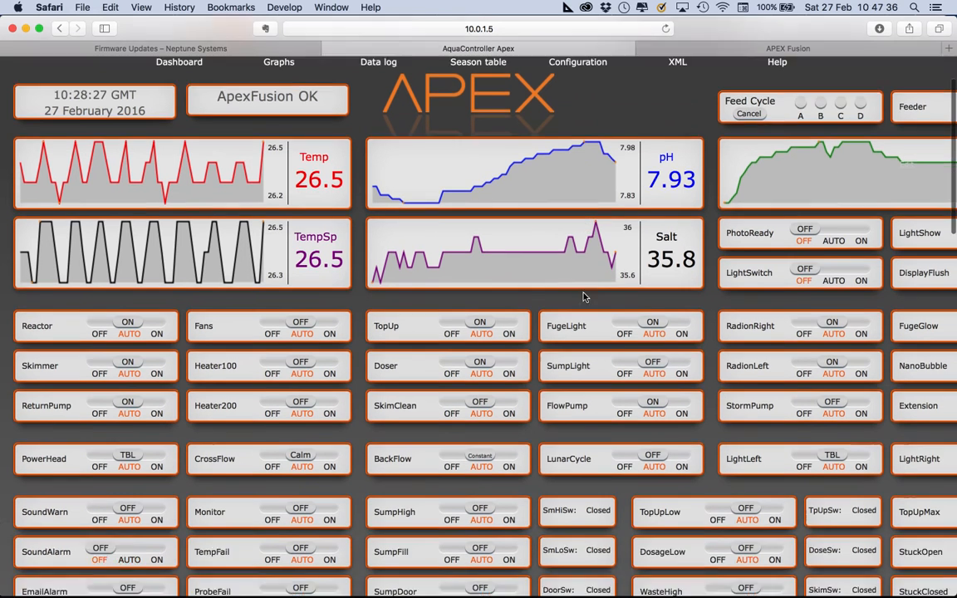
pyautogui.scroll(10, 585, 298)
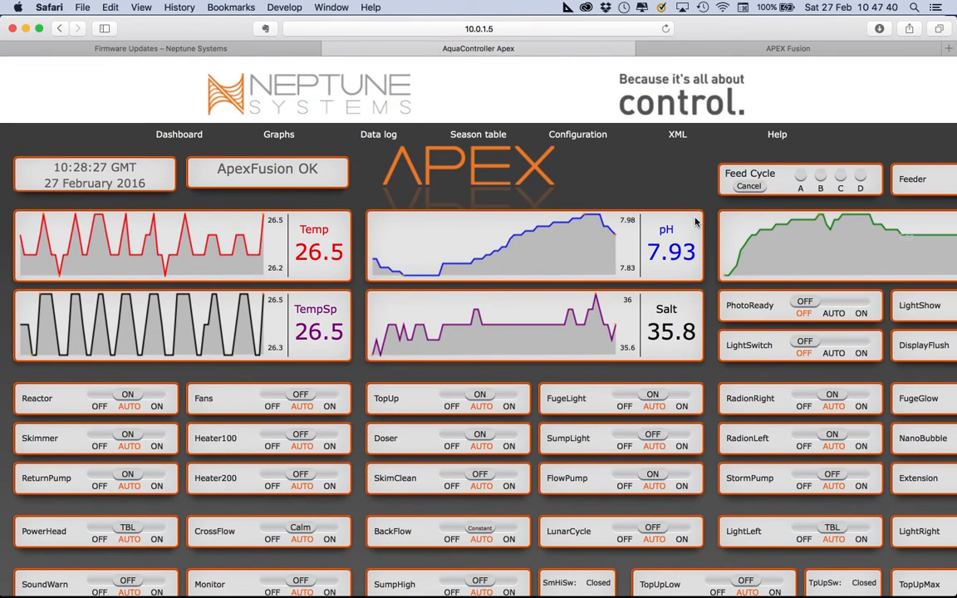
pyautogui.scroll(-5, 582, 453)
pyautogui.scroll(5, 605, 474)
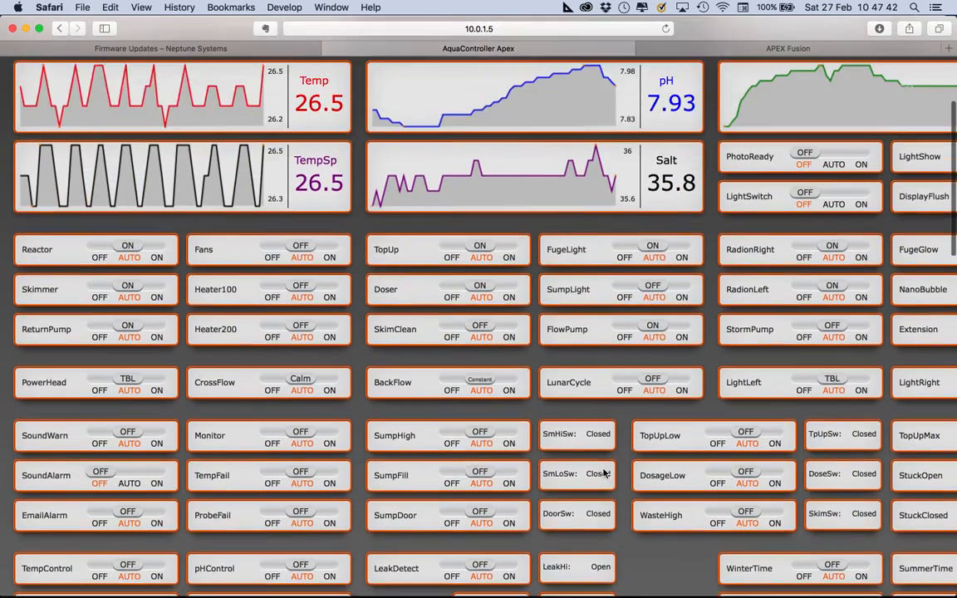
pyautogui.scroll(-4, 605, 474)
pyautogui.scroll(-2, 604, 473)
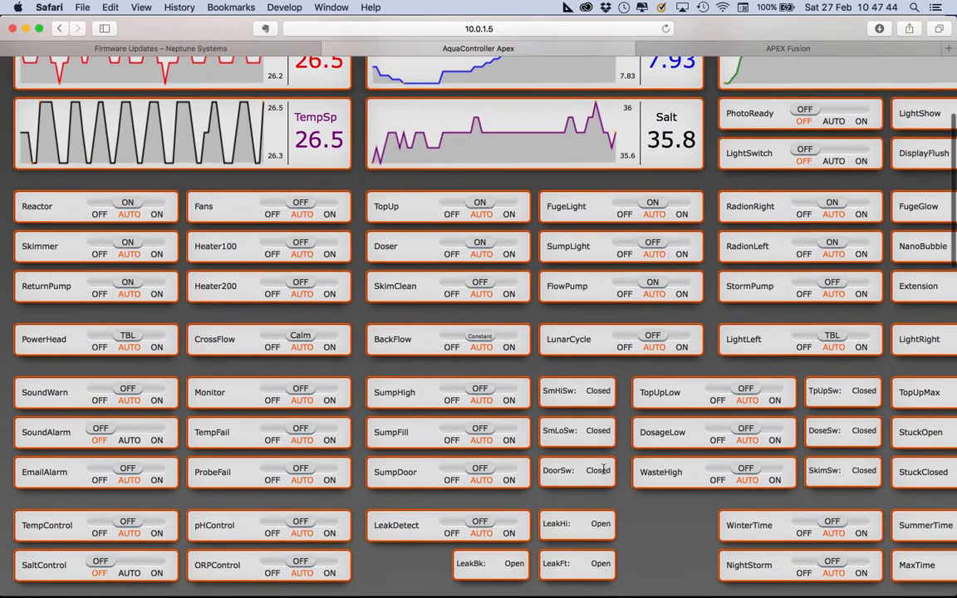
pyautogui.scroll(6, 540, 440)
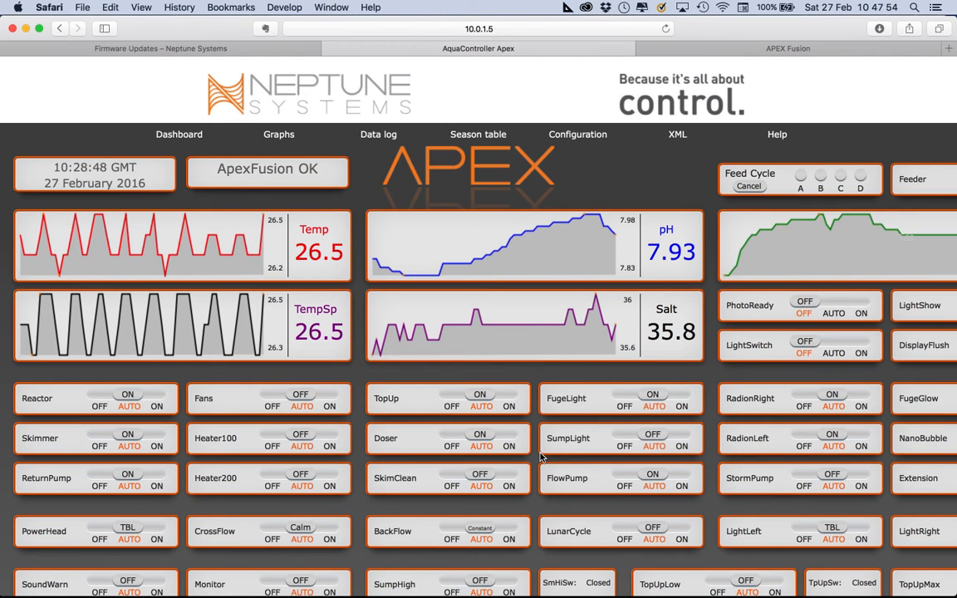
pyautogui.scroll(-8, 696, 545)
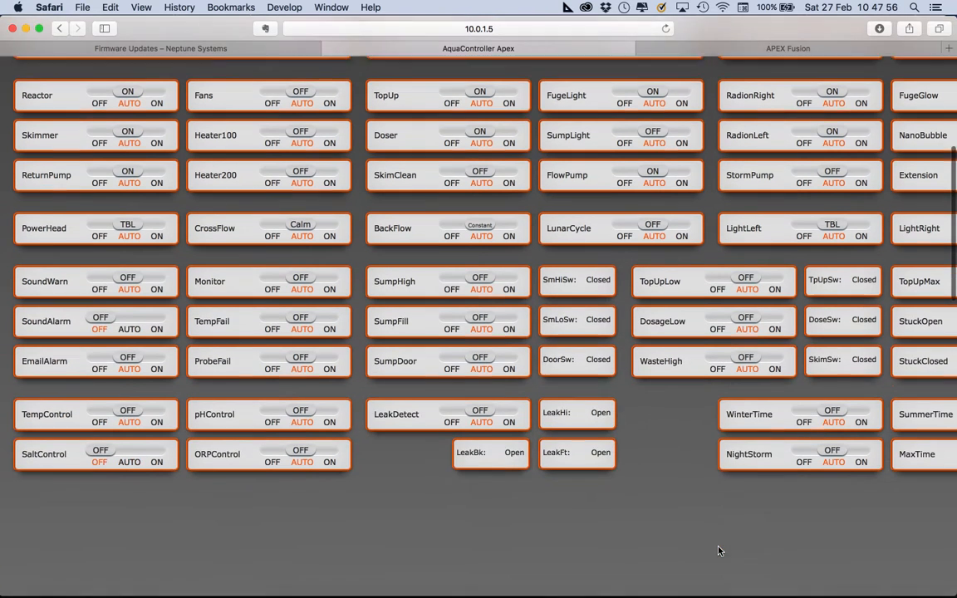
pyautogui.scroll(8, 673, 426)
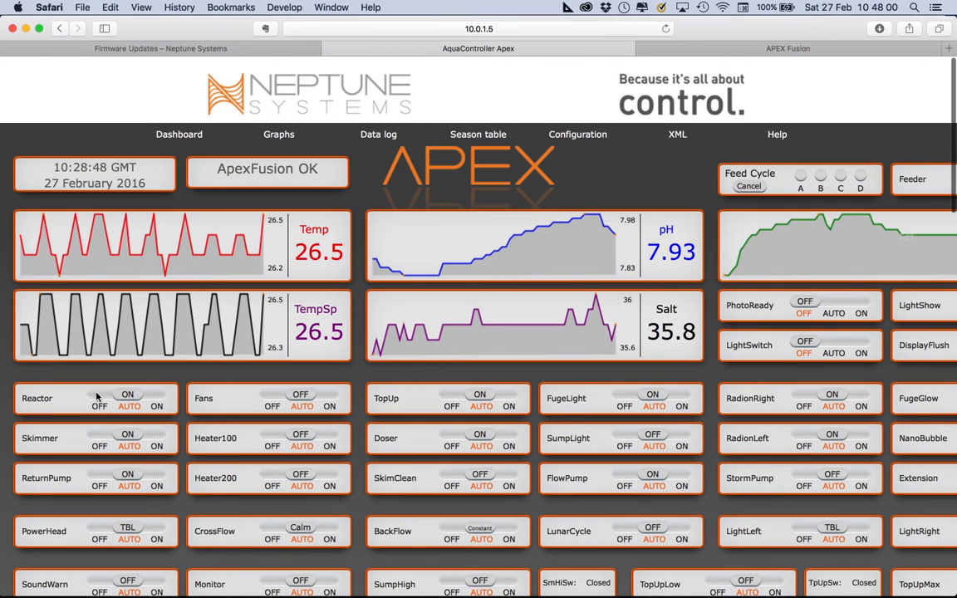
pyautogui.click(179, 134)
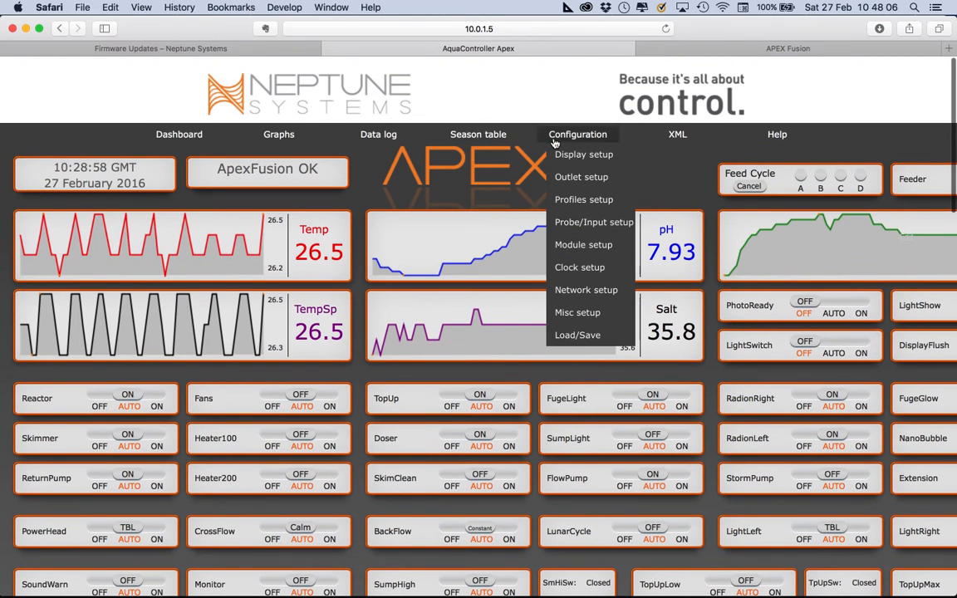
# Open the season table and go through the January sun, moon and temperature rows down to the month selector.
pyautogui.moveTo(532, 134)
pyautogui.click(477, 140)
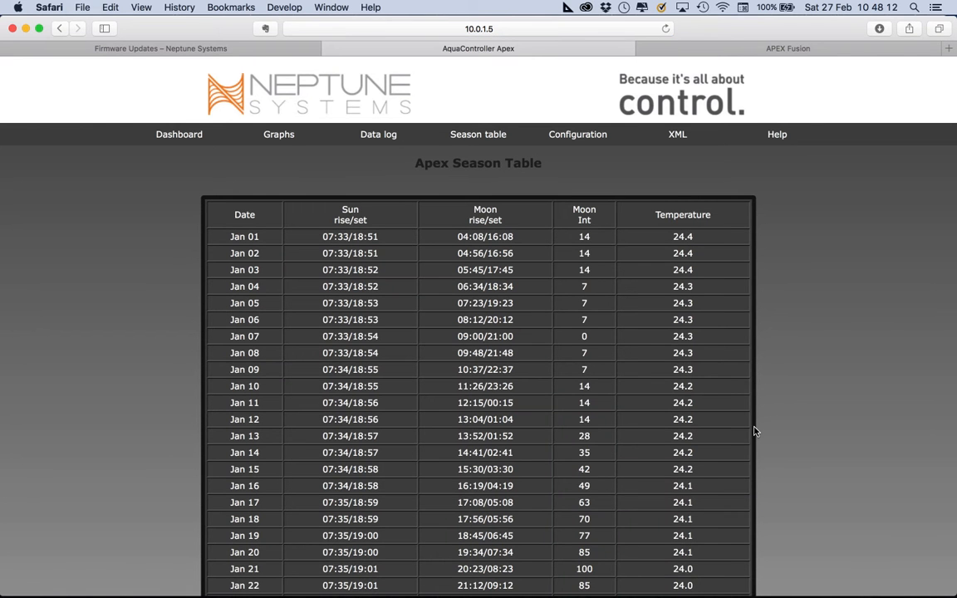
pyautogui.scroll(-3, 755, 432)
pyautogui.scroll(-3, 754, 432)
pyautogui.scroll(6, 755, 432)
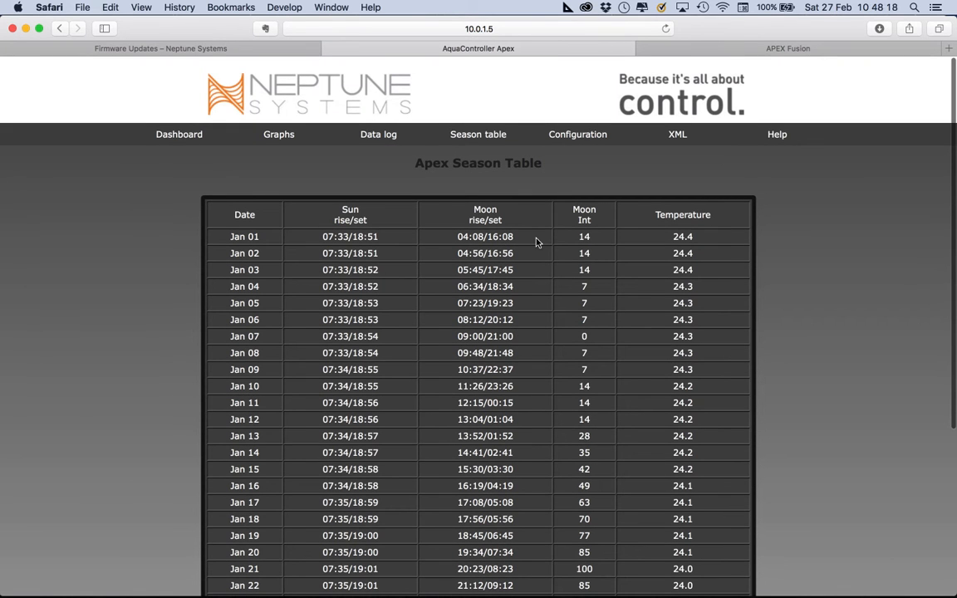
pyautogui.scroll(-5, 731, 310)
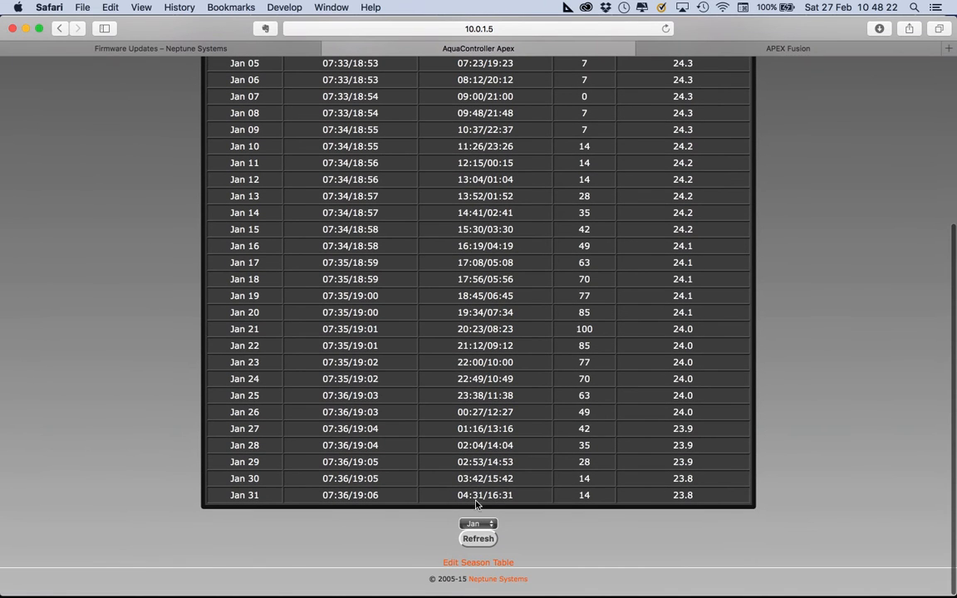
# Refresh the season table for September and read through its sunrise, moonrise, moon intensity and temperature rows.
pyautogui.click(478, 524)
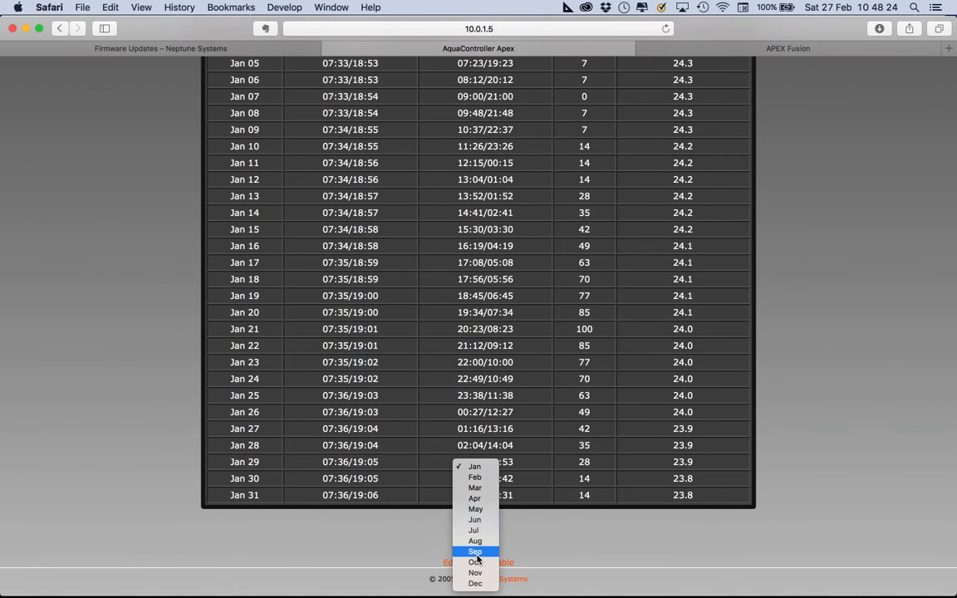
pyautogui.click(477, 552)
pyautogui.click(478, 538)
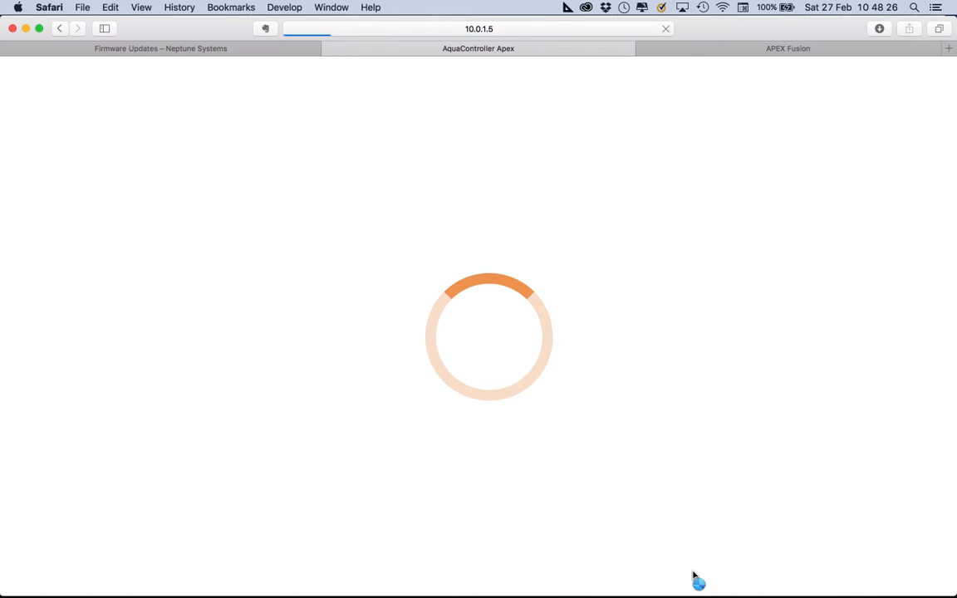
pyautogui.scroll(-5, 560, 468)
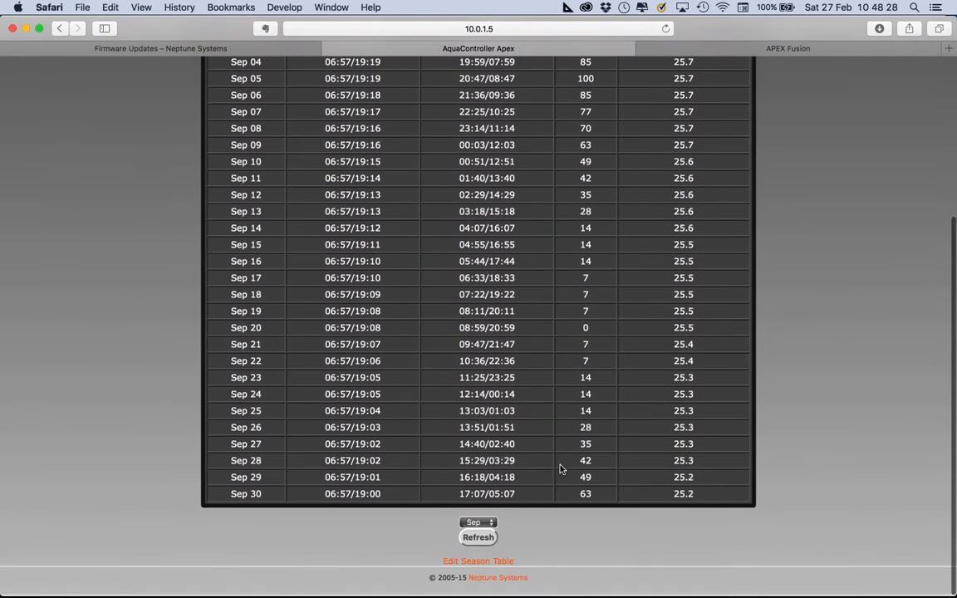
pyautogui.scroll(5, 560, 467)
pyautogui.scroll(2, 585, 466)
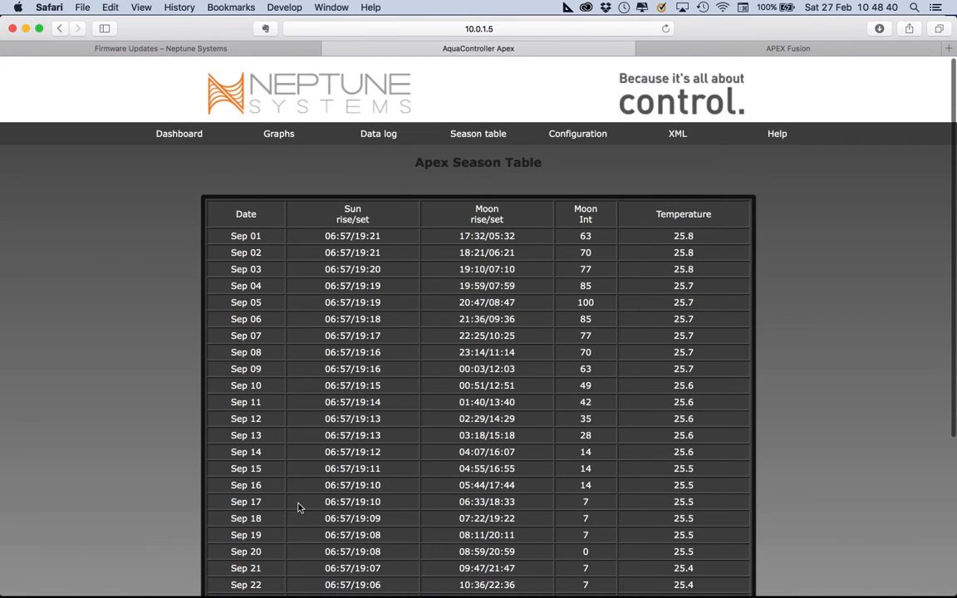
pyautogui.scroll(1, 374, 265)
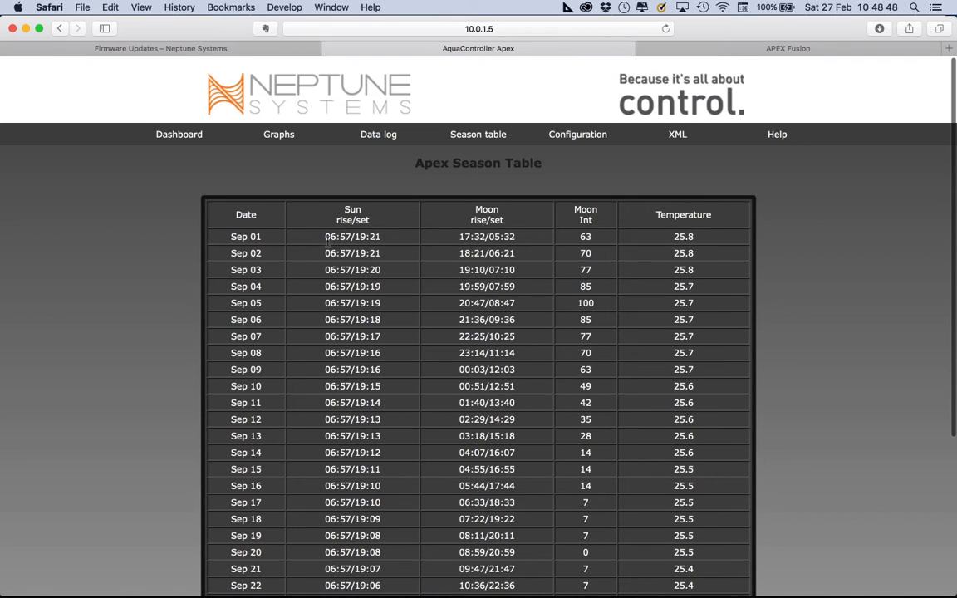
# Open the network setup page, point out the DHCP setting and highlight the AquaController IP address.
pyautogui.moveTo(568, 139)
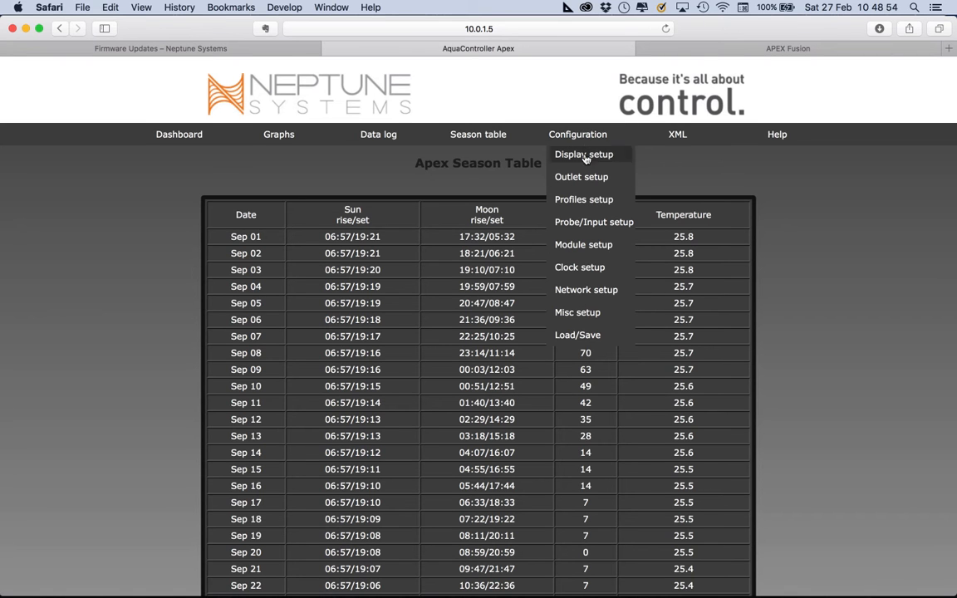
pyautogui.click(586, 291)
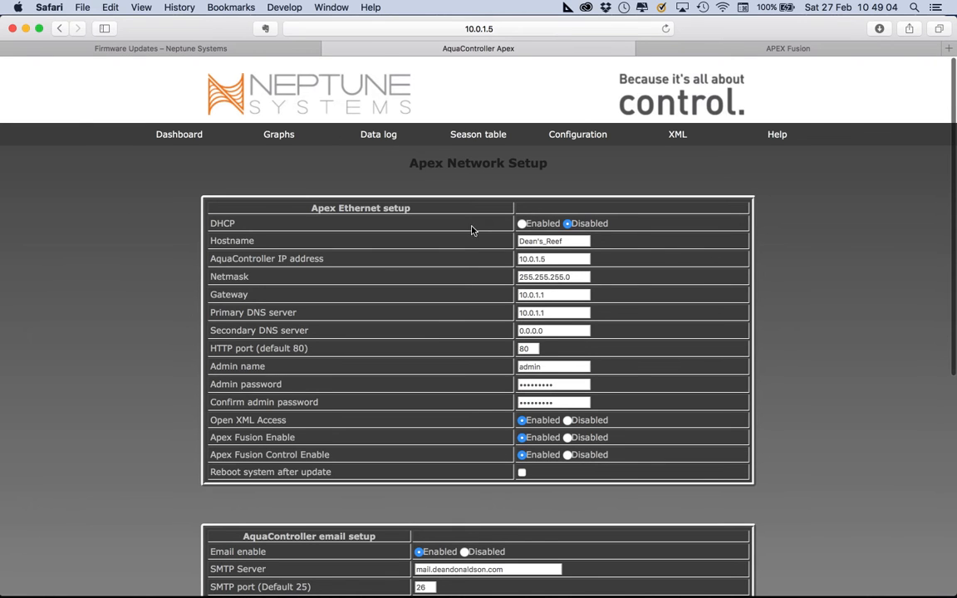
pyautogui.moveTo(218, 223); pyautogui.dragTo(238, 226)
pyautogui.click(520, 259)
pyautogui.moveTo(520, 259); pyautogui.dragTo(541, 259)
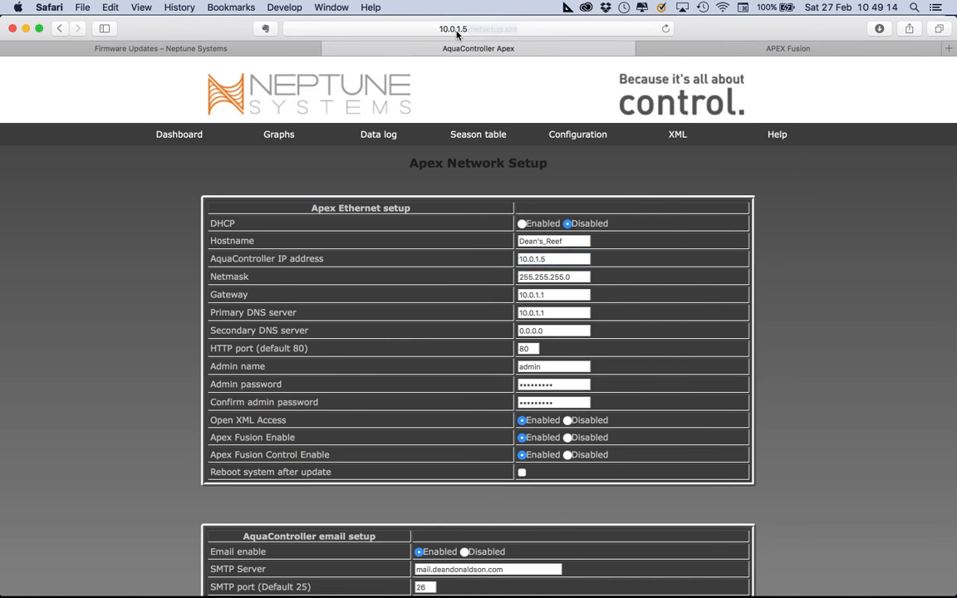
# Show the network setup page's full web address, check the discovered controller in the Apex application, and return to Safari.
pyautogui.click(374, 29)
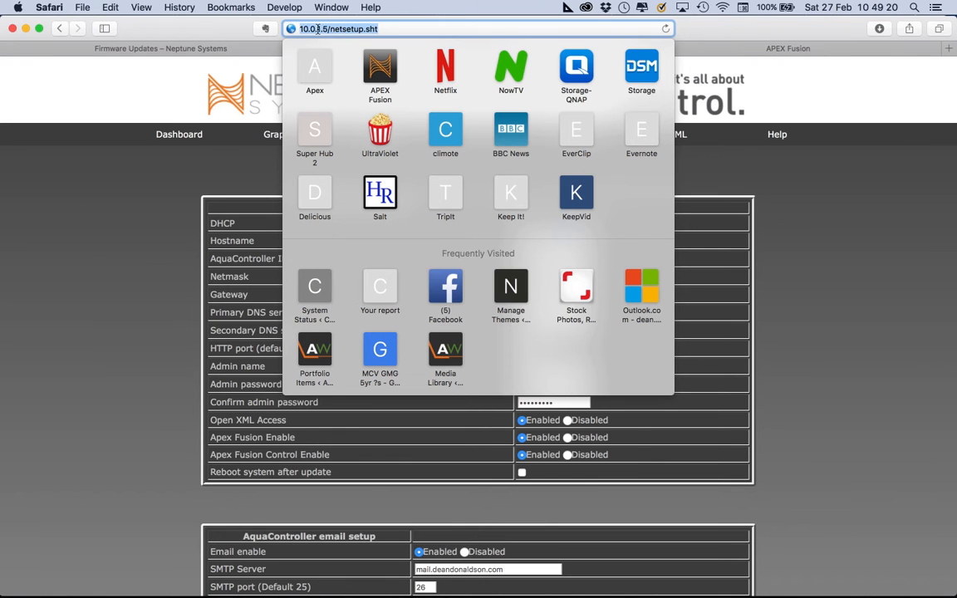
pyautogui.click(231, 181)
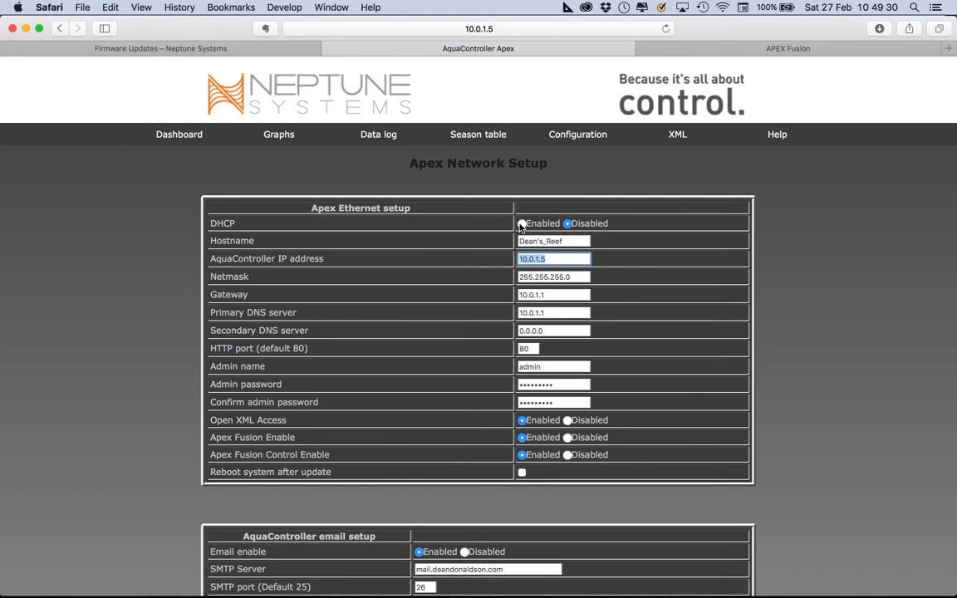
pyautogui.press('super+Tab')
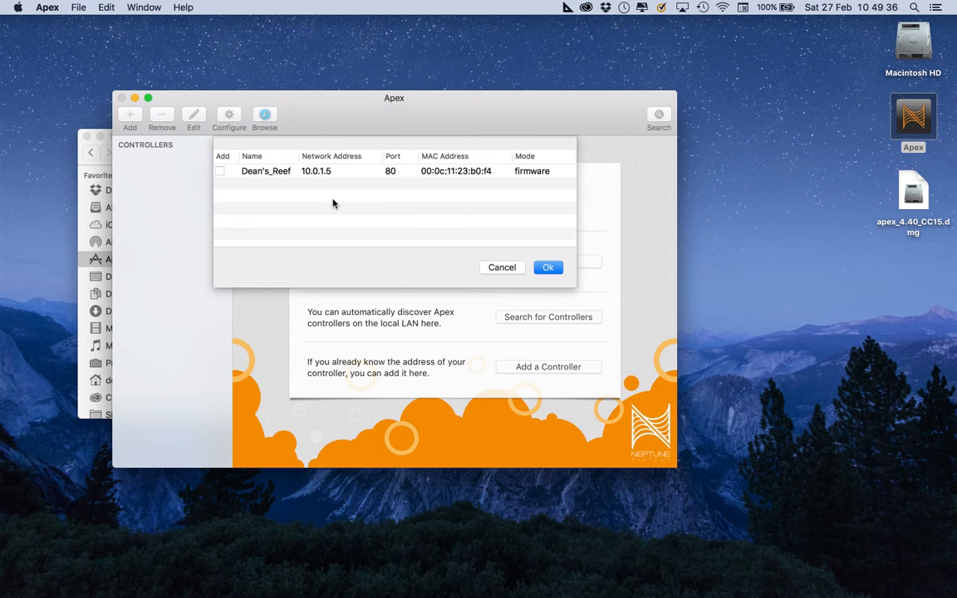
pyautogui.press('super+Tab')
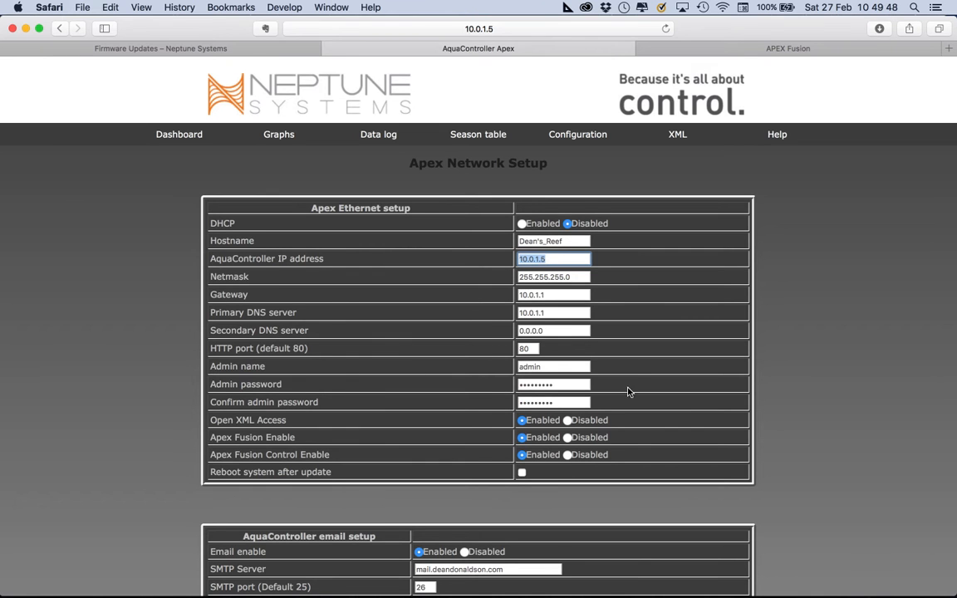
# Review the Ethernet, email and firmware version sections of the network setup page from end to end.
pyautogui.scroll(-4, 628, 391)
pyautogui.scroll(-6, 581, 374)
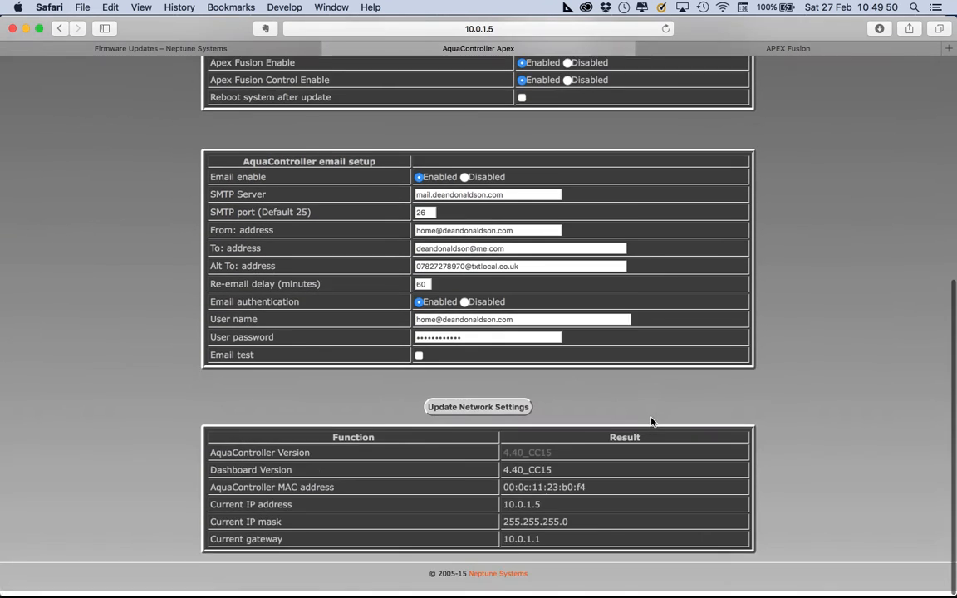
pyautogui.scroll(10, 748, 375)
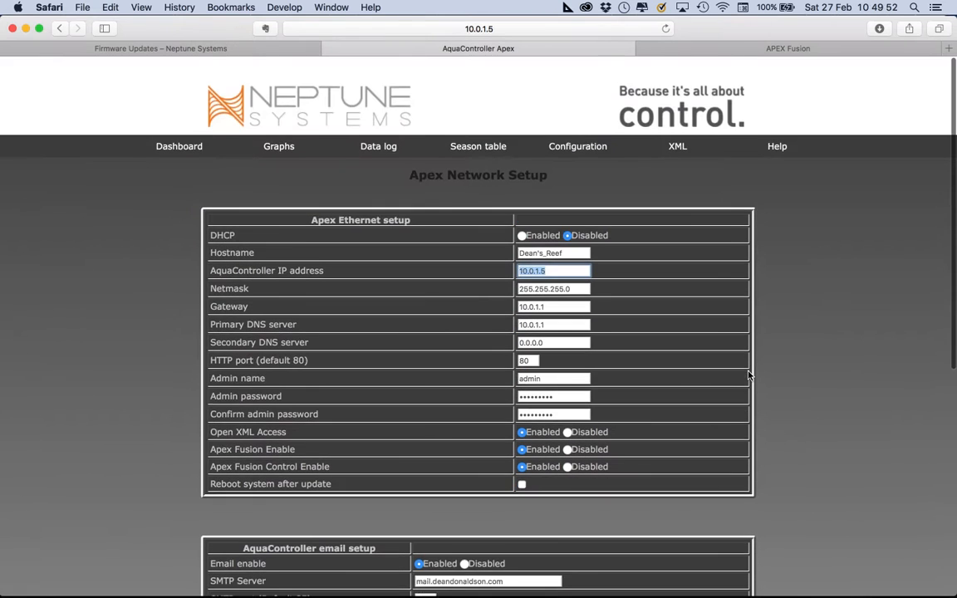
pyautogui.scroll(-10, 748, 375)
pyautogui.scroll(10, 748, 375)
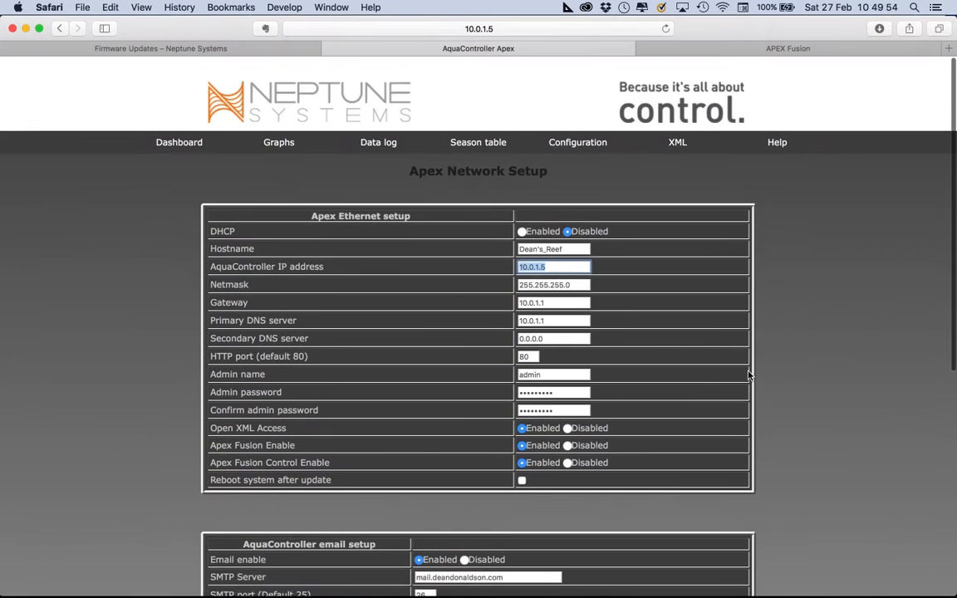
# Open the display setup page and view the available display pages, keeping Page 1 selected.
pyautogui.moveTo(577, 134)
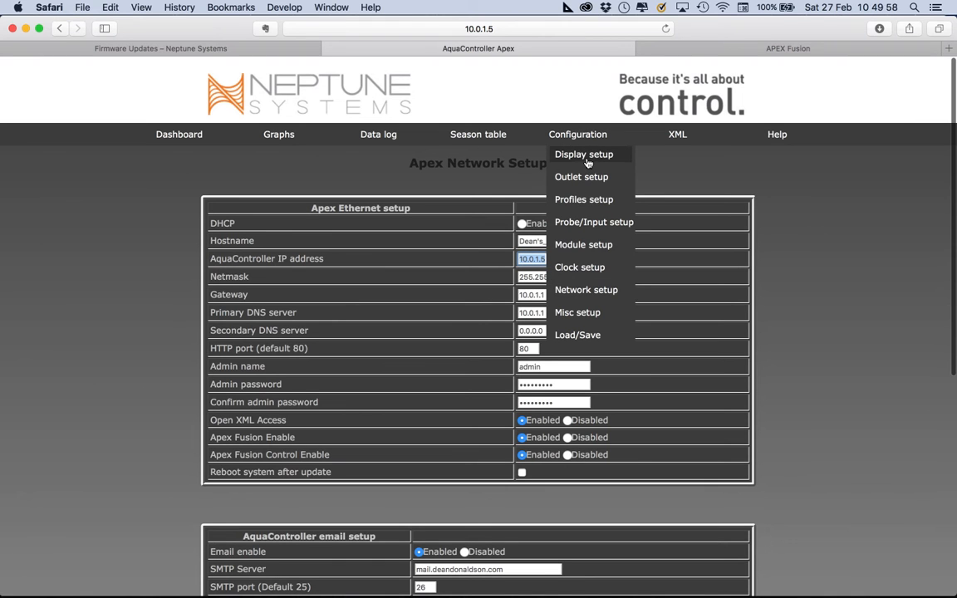
pyautogui.click(587, 163)
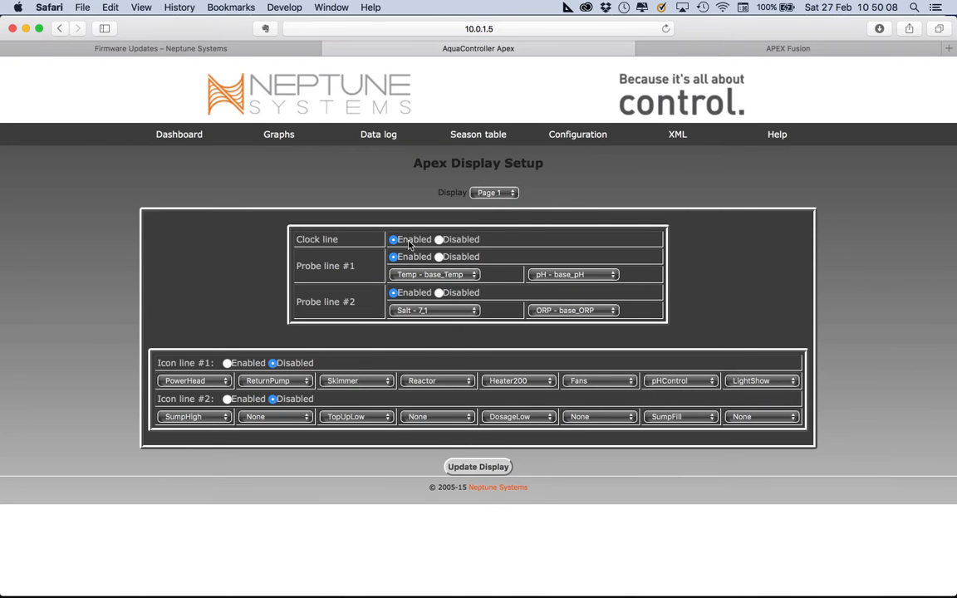
pyautogui.click(495, 193)
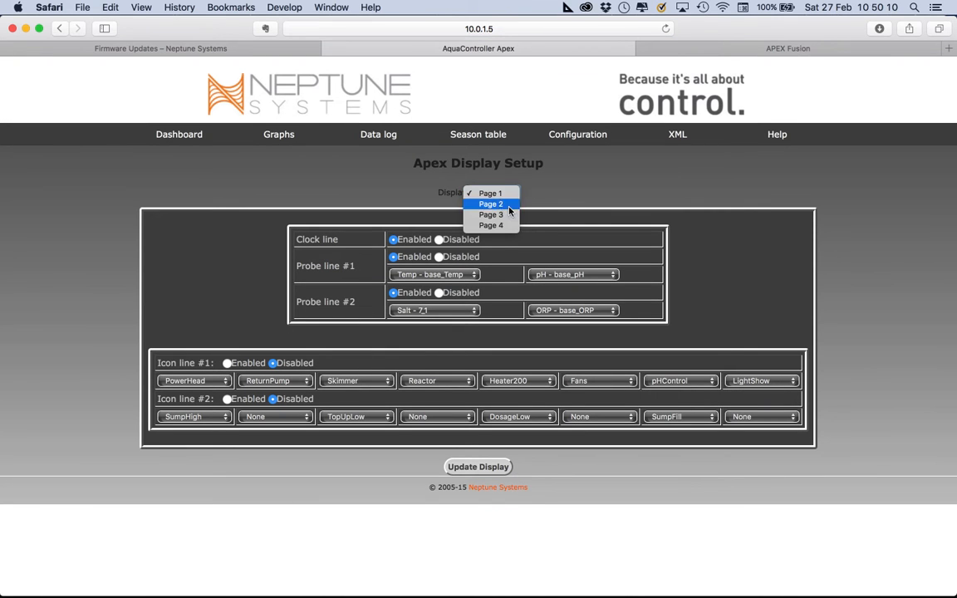
pyautogui.click(540, 184)
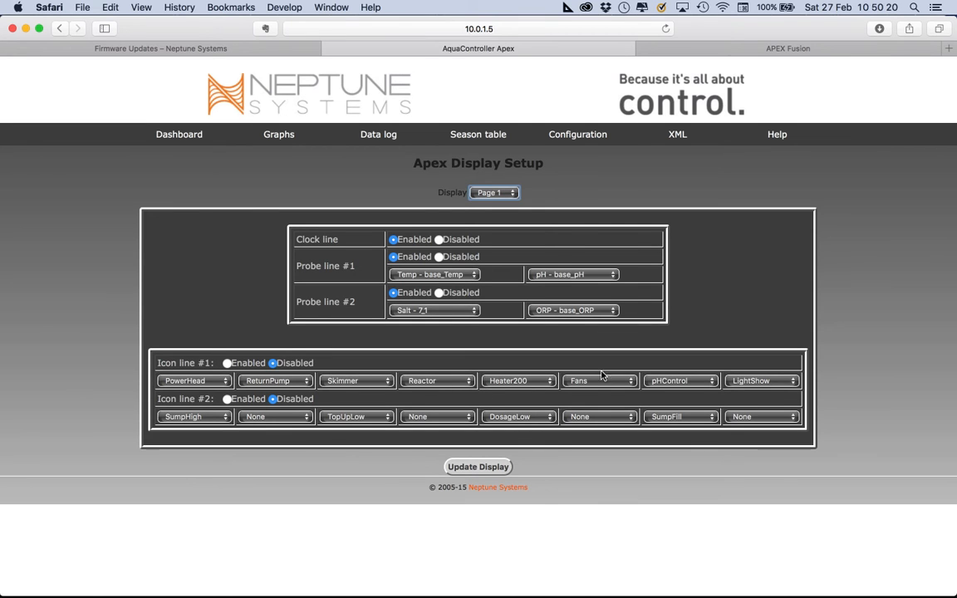
# Open the outlet setup page and view the list of available outlets, keeping CrossFlow selected.
pyautogui.moveTo(576, 134)
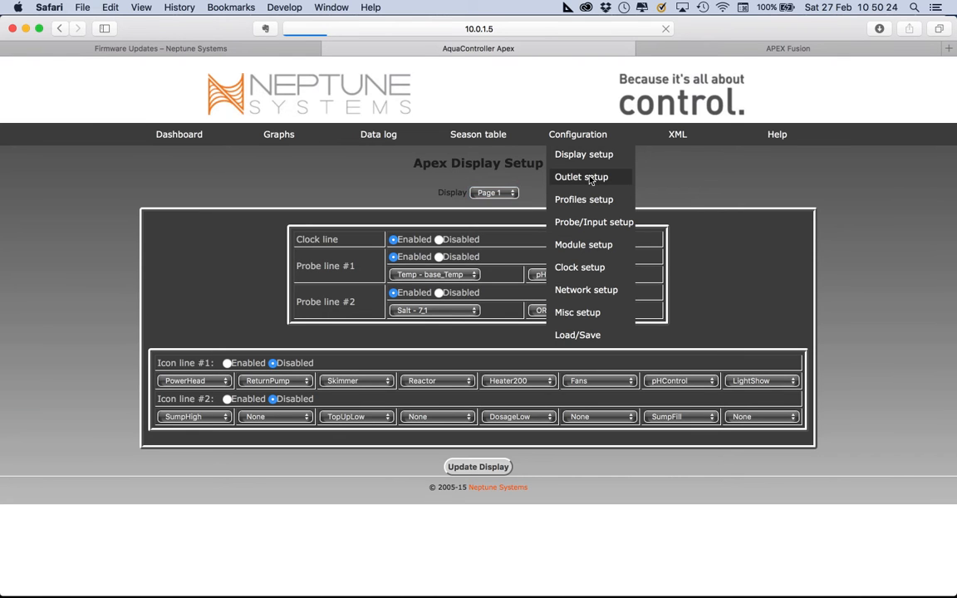
pyautogui.click(591, 178)
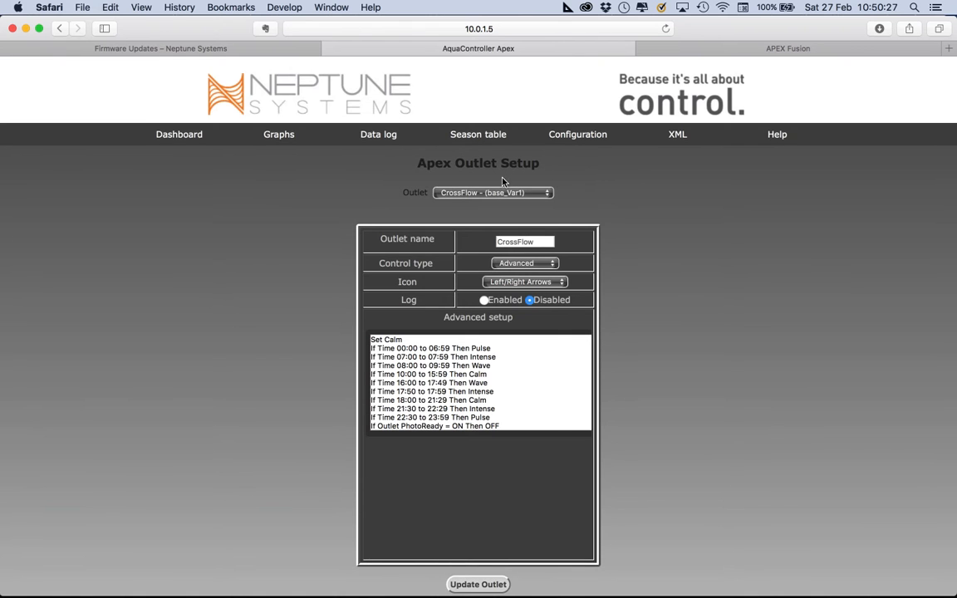
pyautogui.click(498, 192)
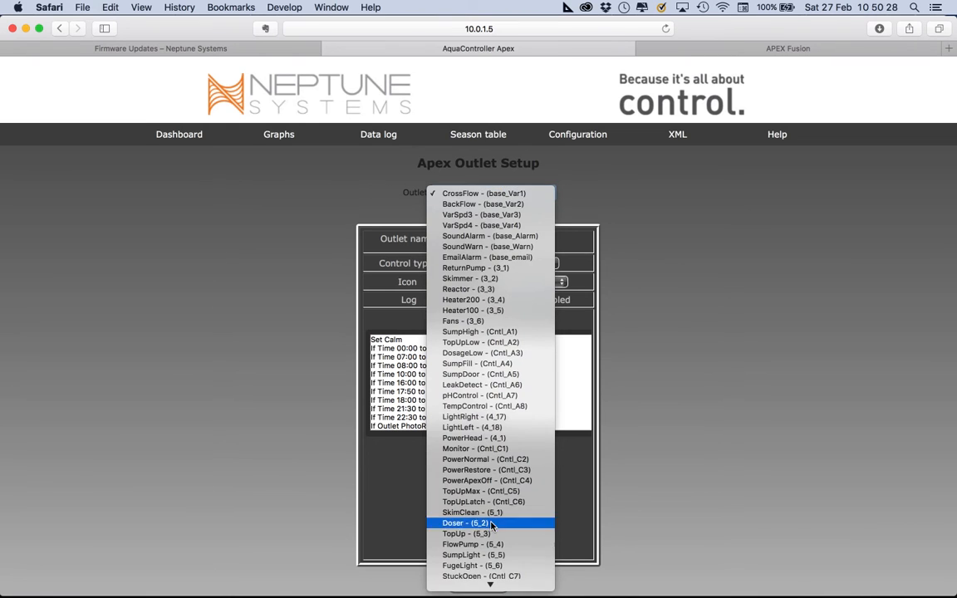
pyautogui.click(669, 270)
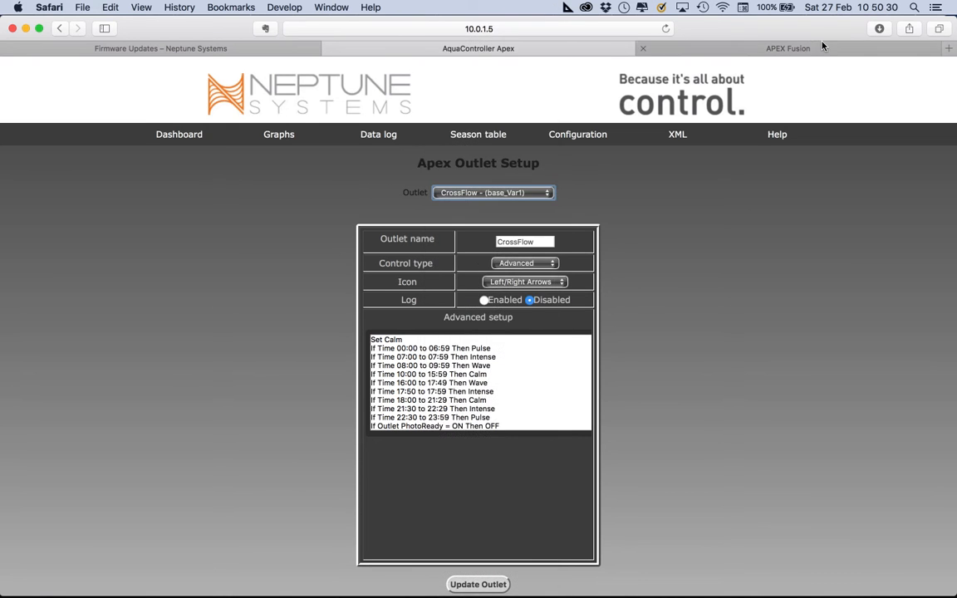
# Switch to the APEX Fusion site and look through its list of profiles.
pyautogui.click(752, 48)
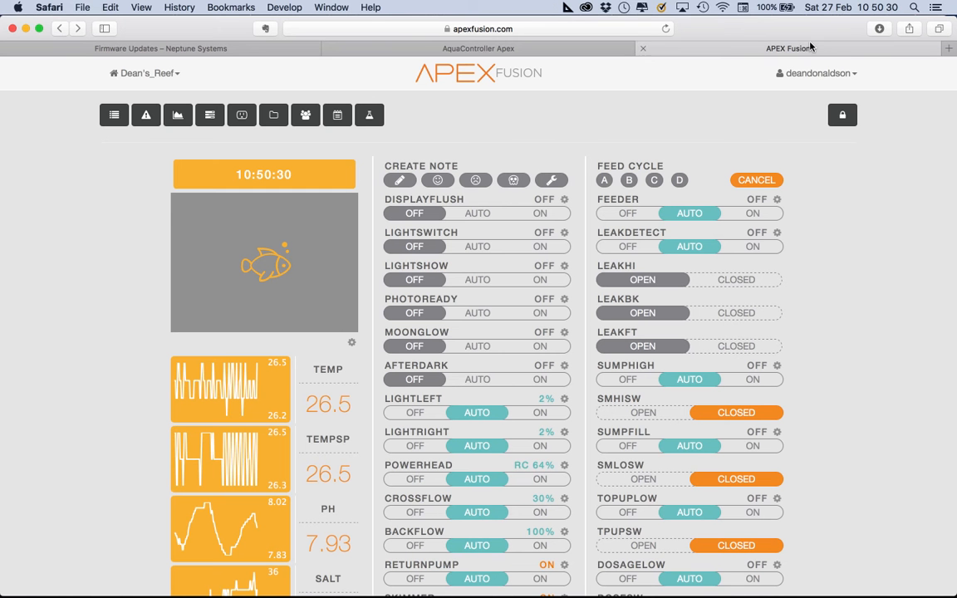
pyautogui.click(275, 117)
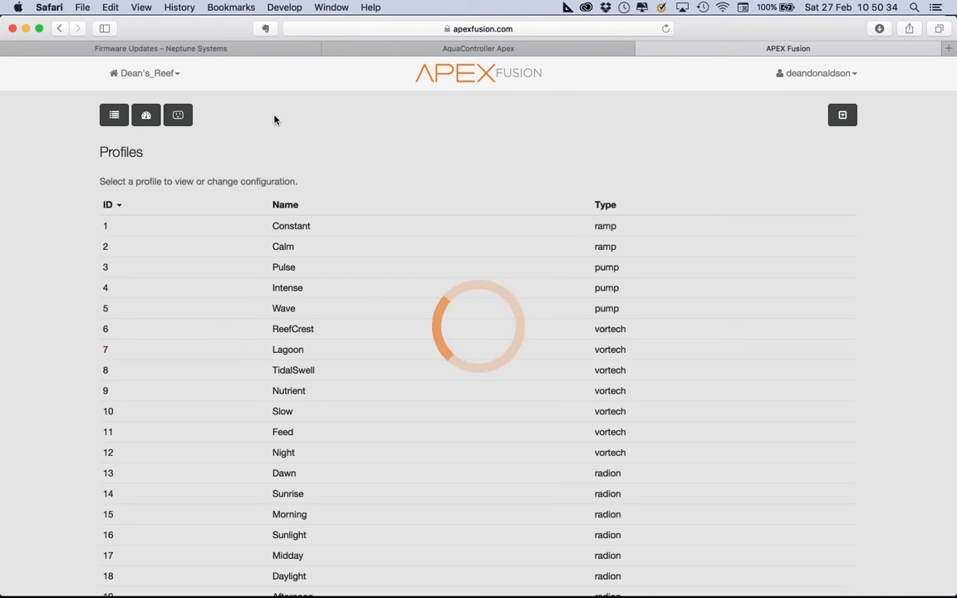
pyautogui.scroll(-2, 442, 466)
pyautogui.scroll(5, 441, 466)
# Open the Fusion outputs list and review the outputs with their devices, types and log settings.
pyautogui.click(146, 115)
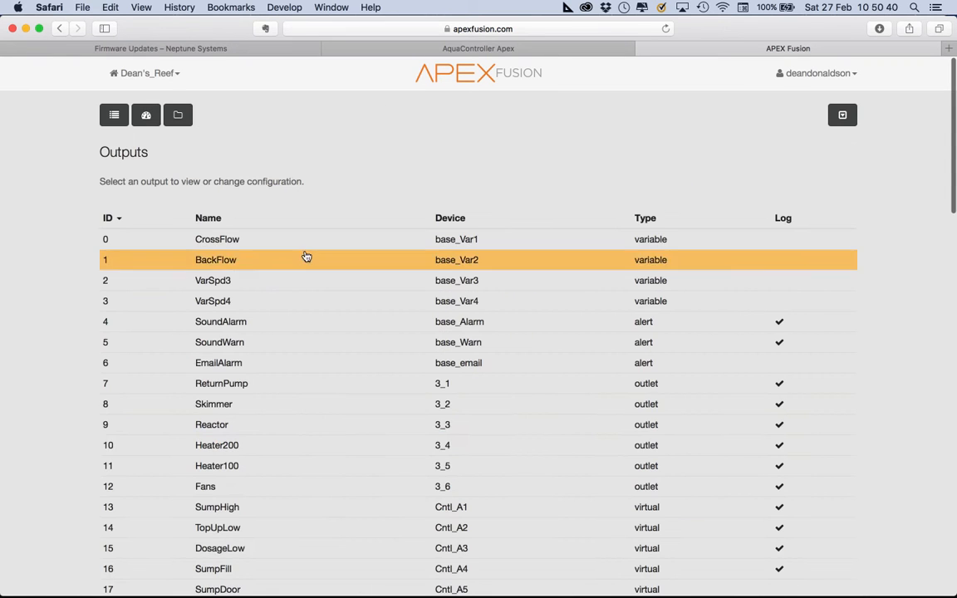
pyautogui.scroll(-3, 426, 453)
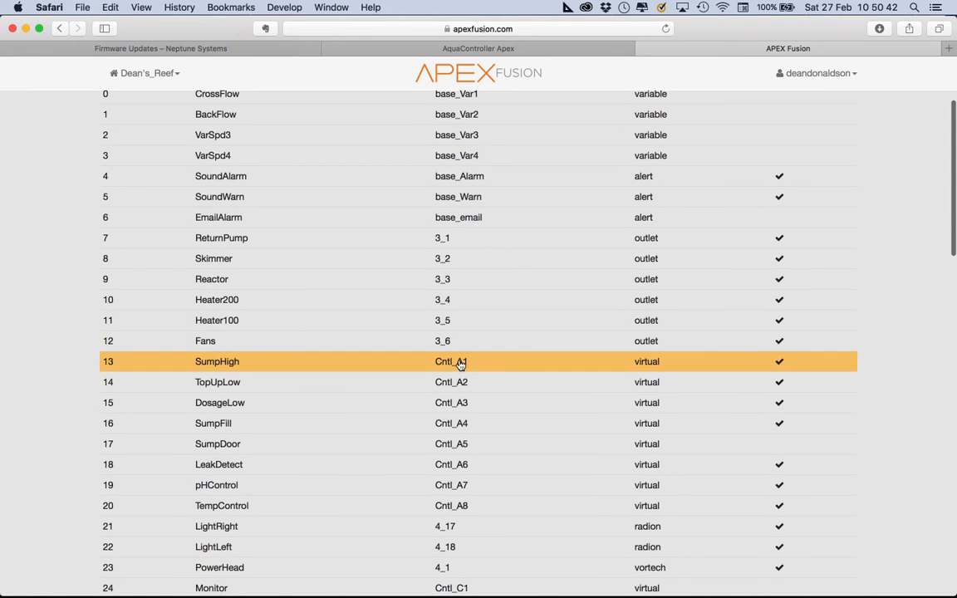
pyautogui.scroll(-3, 464, 509)
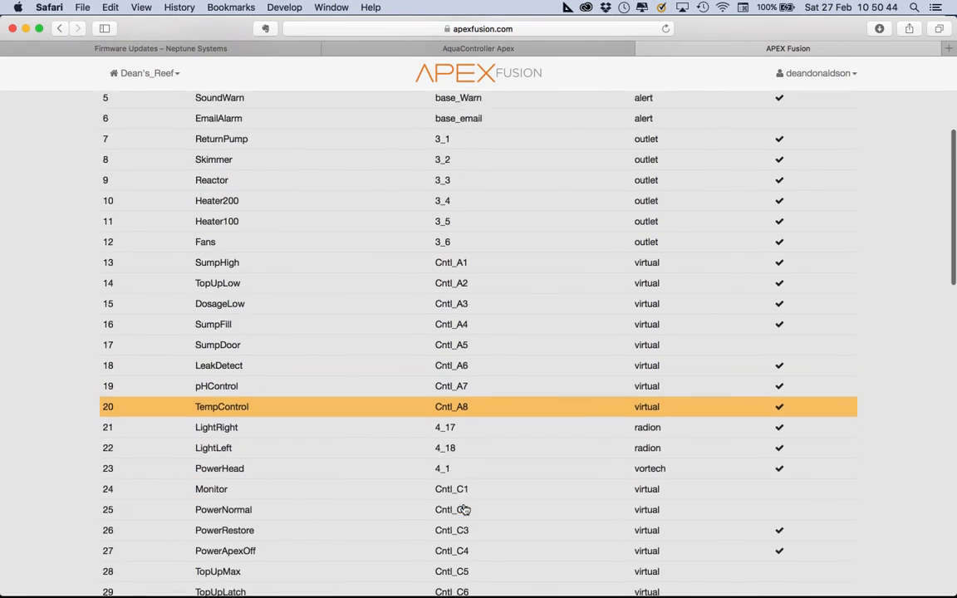
pyautogui.scroll(-4, 461, 453)
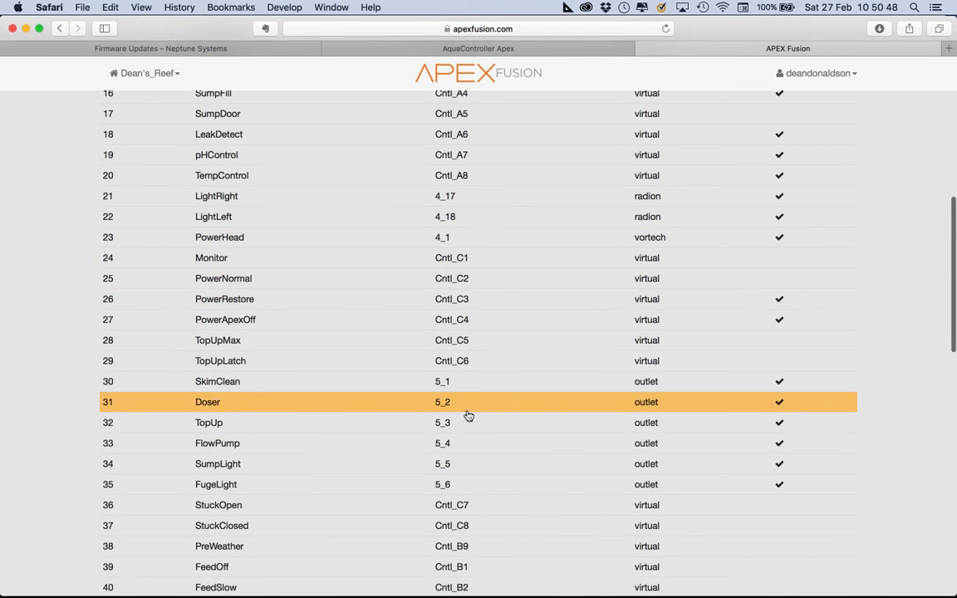
pyautogui.scroll(-2, 472, 520)
pyautogui.scroll(10, 472, 519)
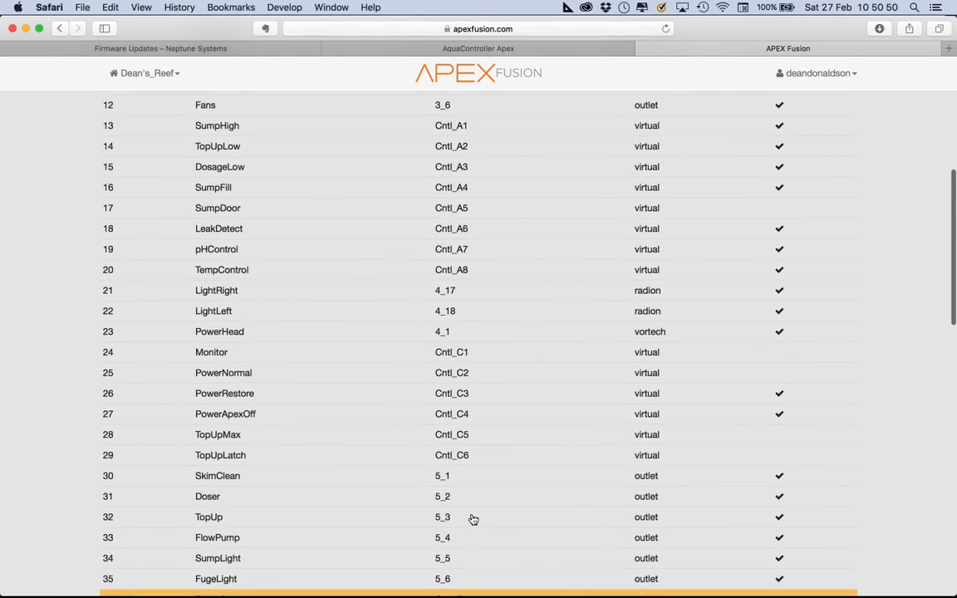
# Return to the local controller's outlet setup page and compare its outlet list, leaving CrossFlow selected.
pyautogui.click(472, 50)
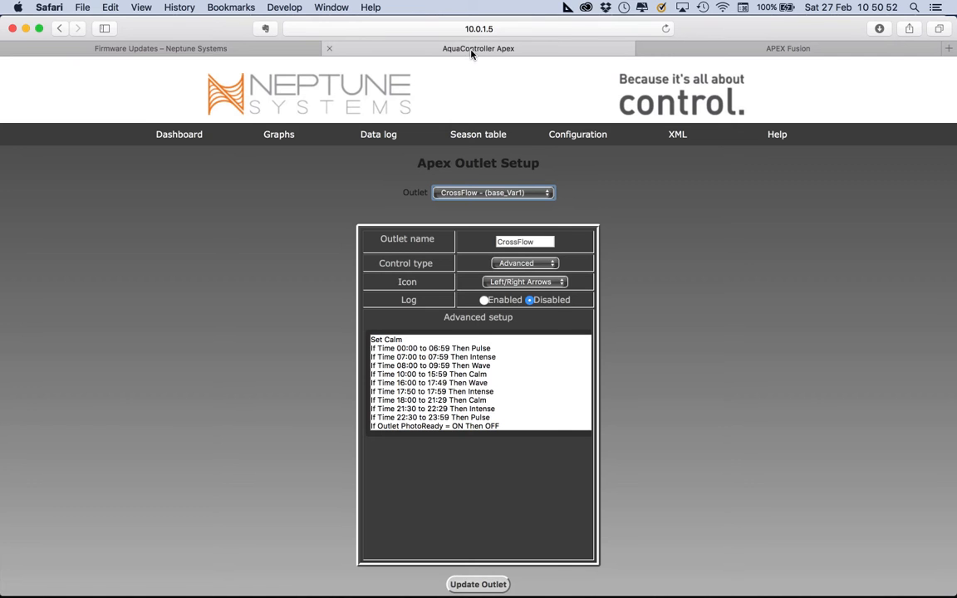
pyautogui.click(453, 193)
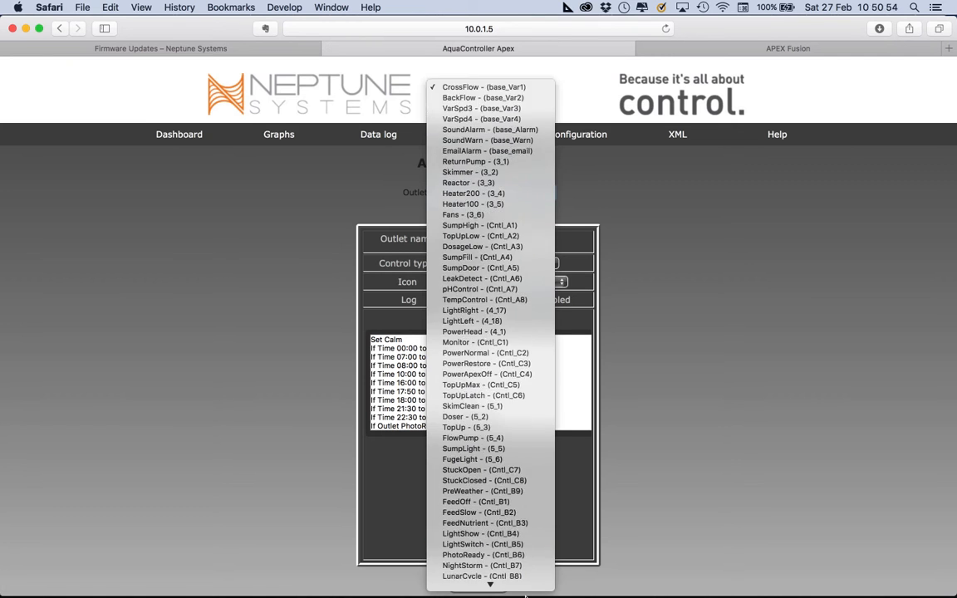
pyautogui.click(653, 497)
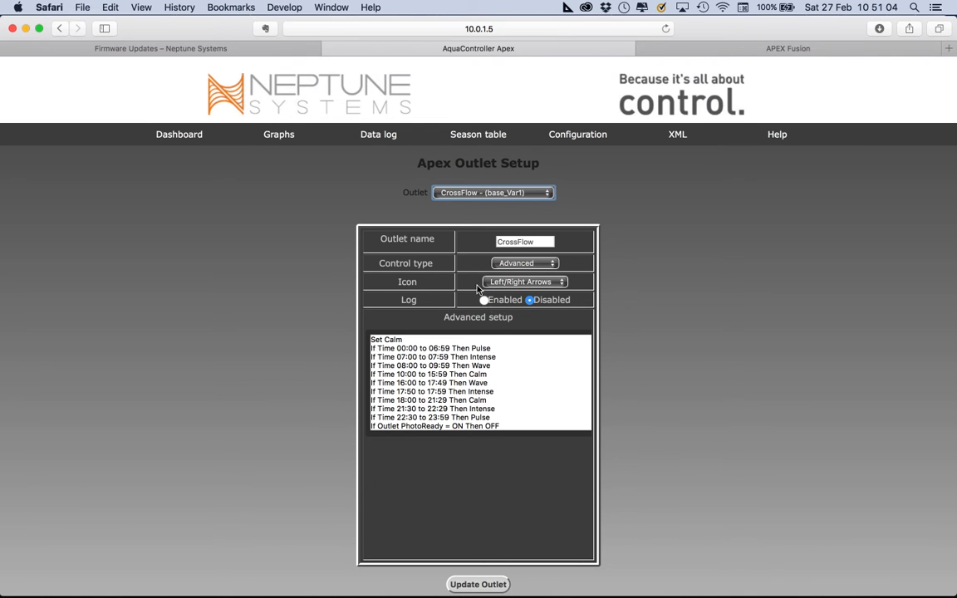
# View the control types available for the CrossFlow outlet, keeping Advanced.
pyautogui.click(521, 266)
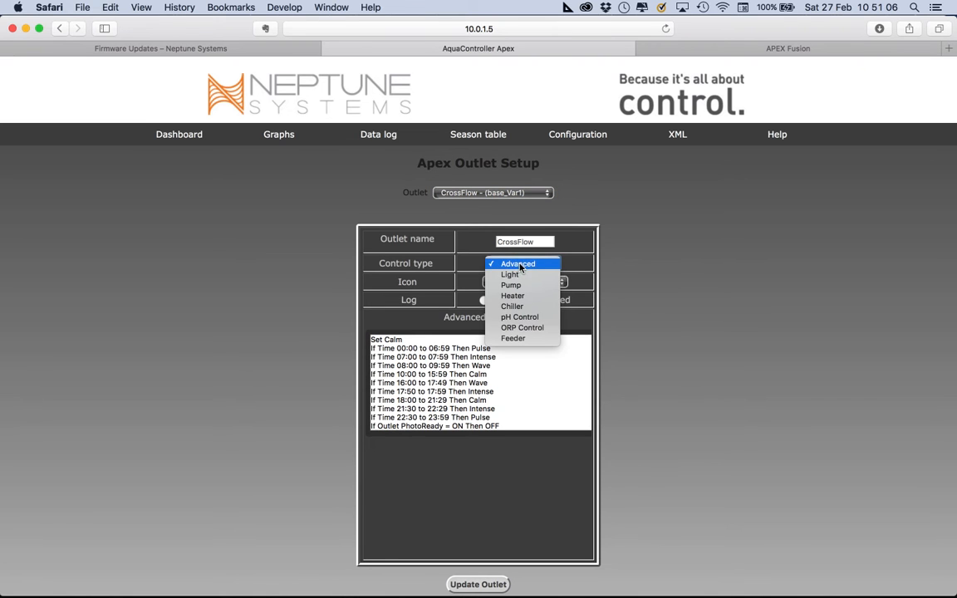
pyautogui.click(599, 256)
pyautogui.click(522, 265)
pyautogui.click(568, 190)
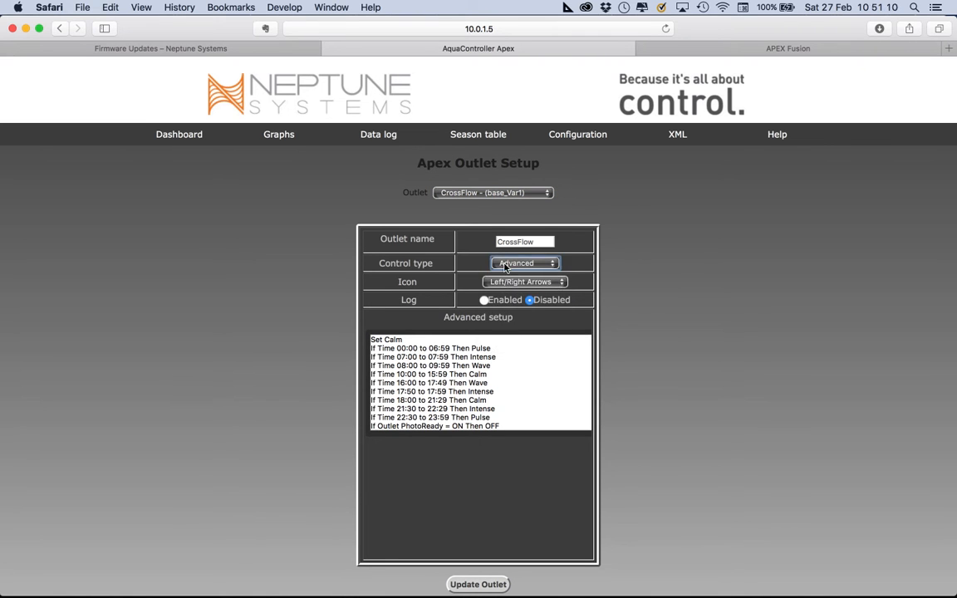
# Open the profiles setup page and view the list of profiles, keeping Constant(PF1) selected.
pyautogui.moveTo(567, 140)
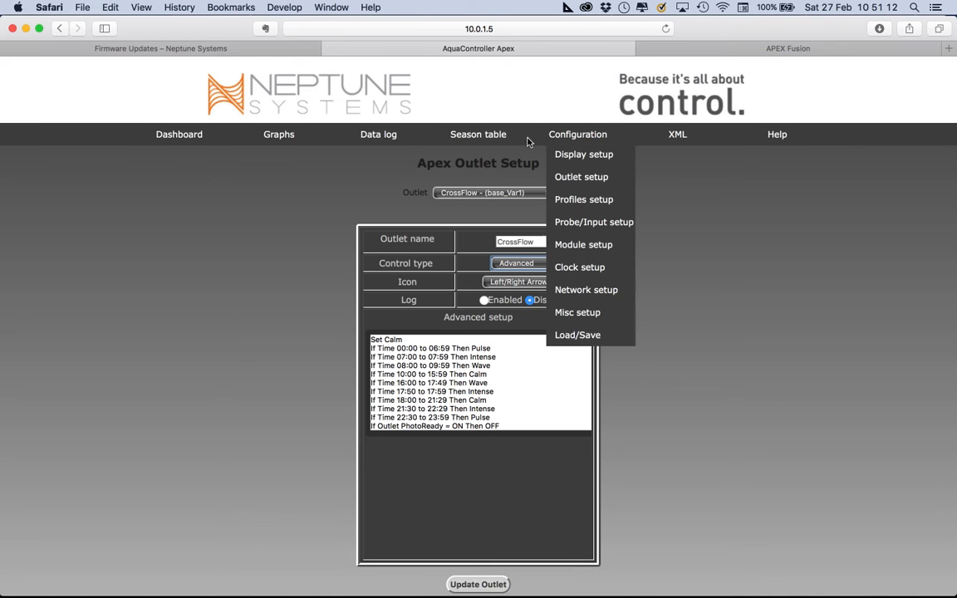
pyautogui.click(582, 201)
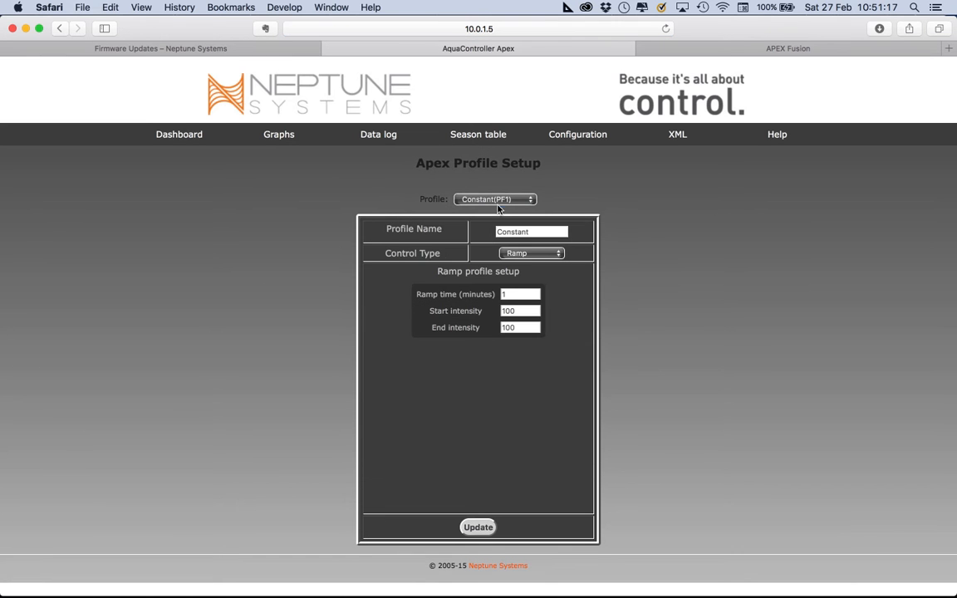
pyautogui.click(453, 198)
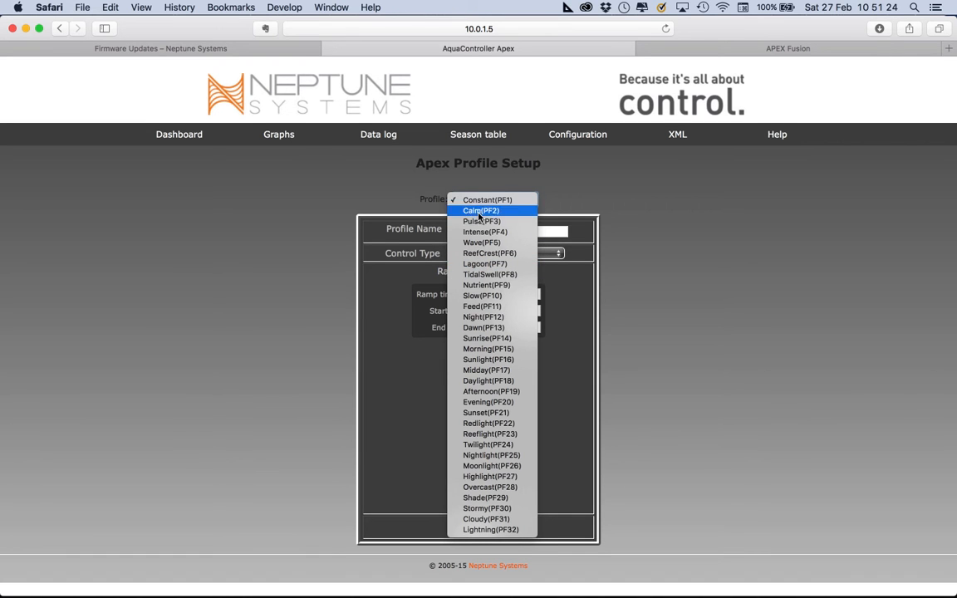
pyautogui.click(620, 341)
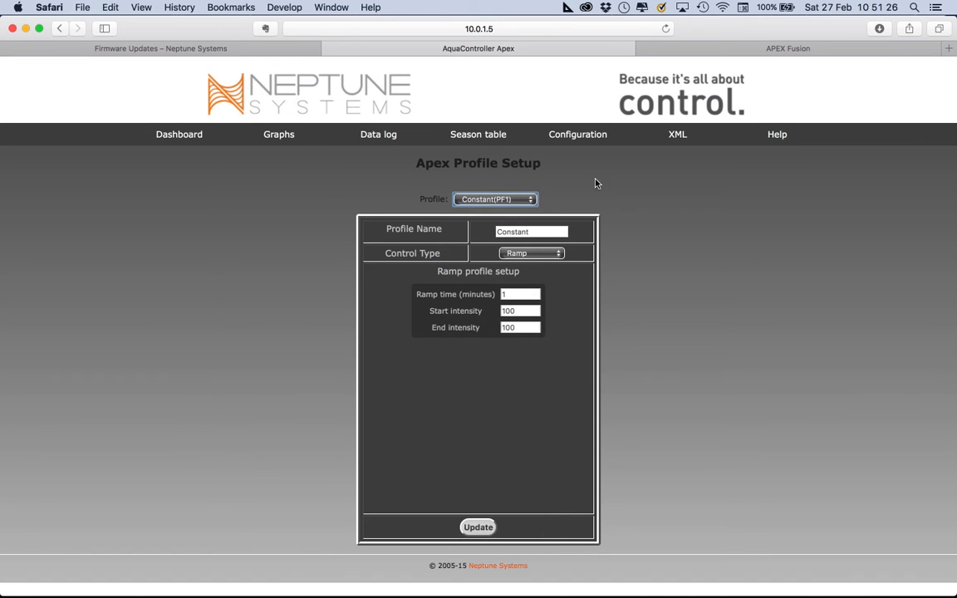
# Open the probe/input setup page, display the DoseSw - Swx7_3 input and highlight its probe name.
pyautogui.moveTo(582, 139)
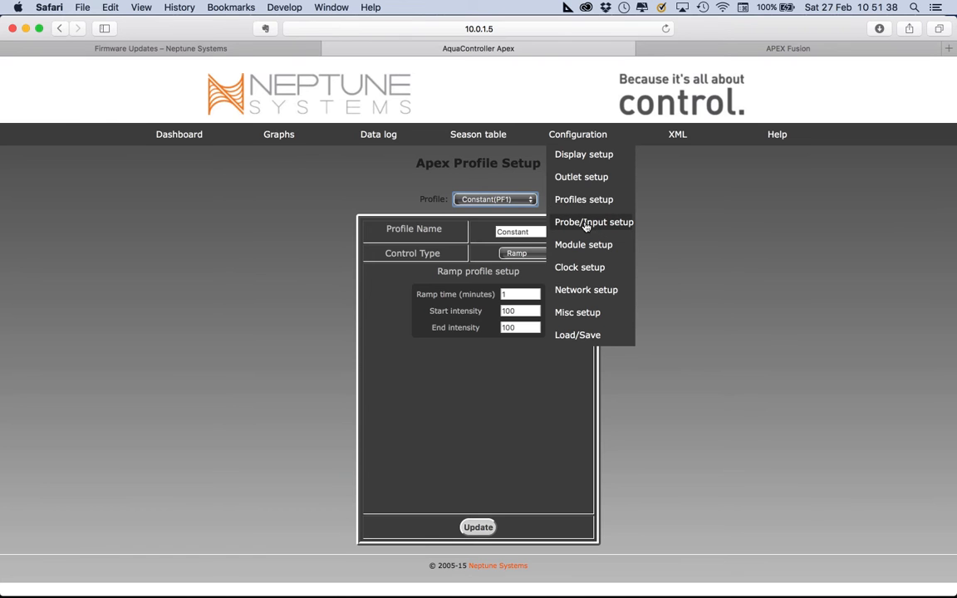
pyautogui.click(581, 223)
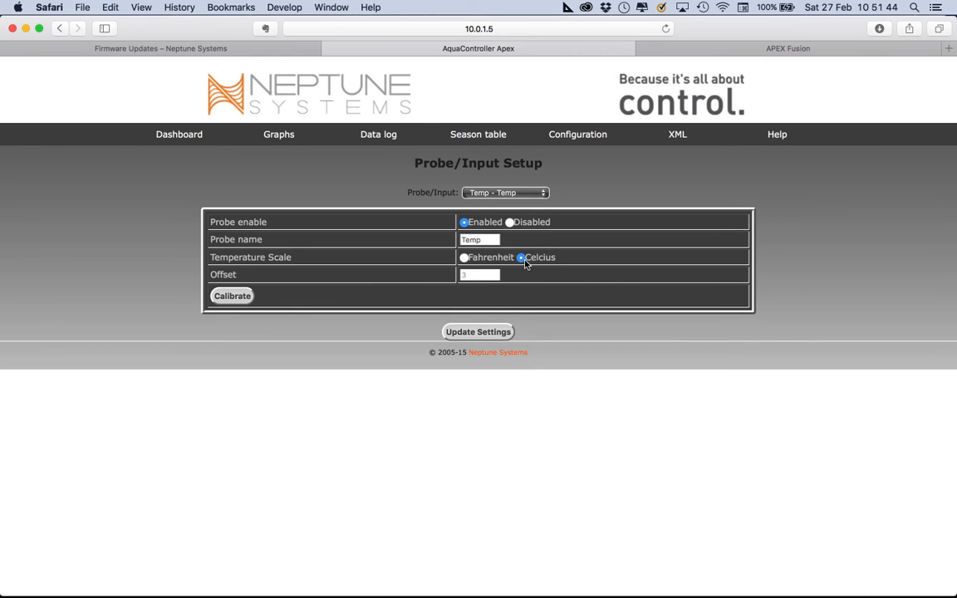
pyautogui.click(503, 193)
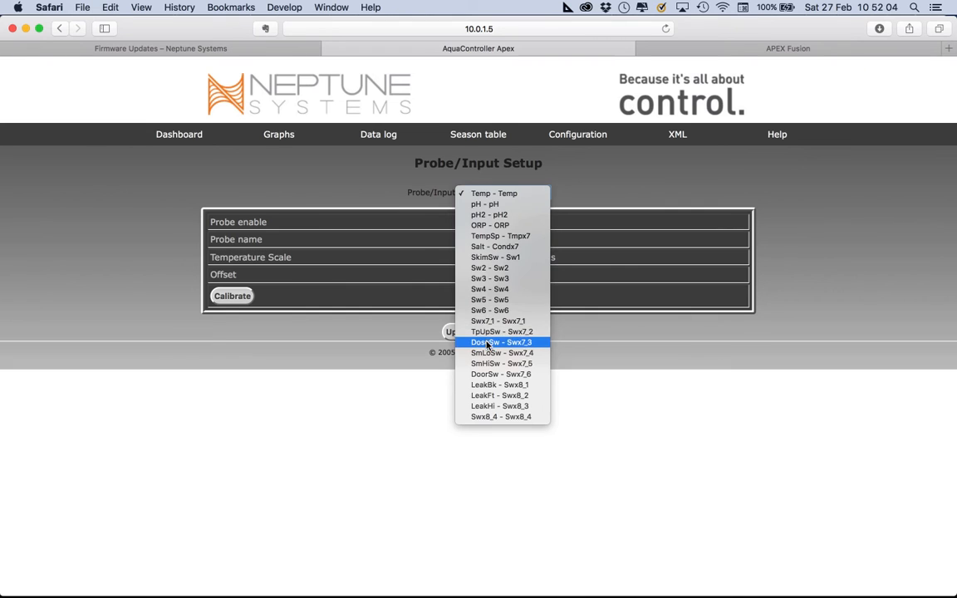
pyautogui.click(483, 335)
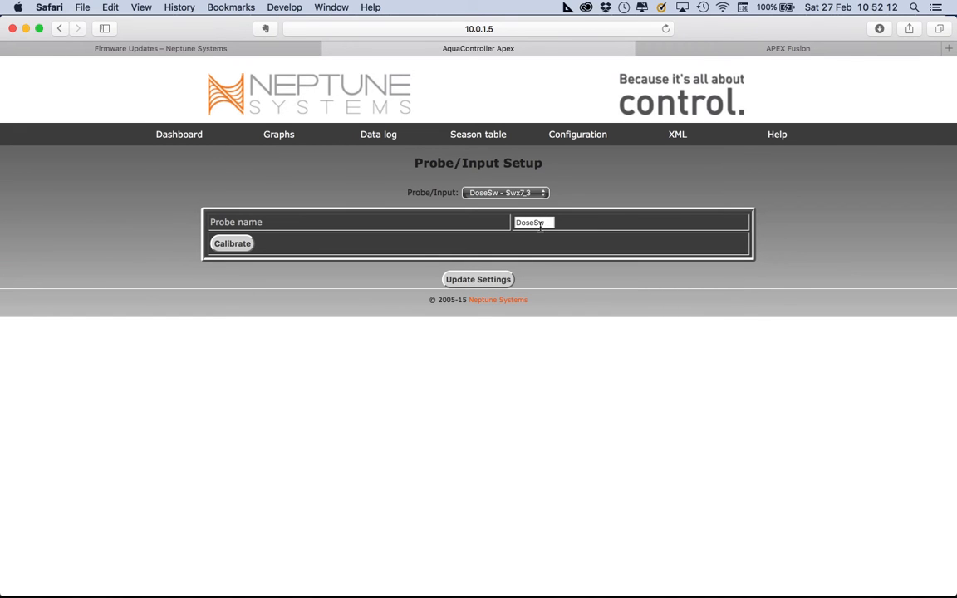
pyautogui.doubleClick(549, 223)
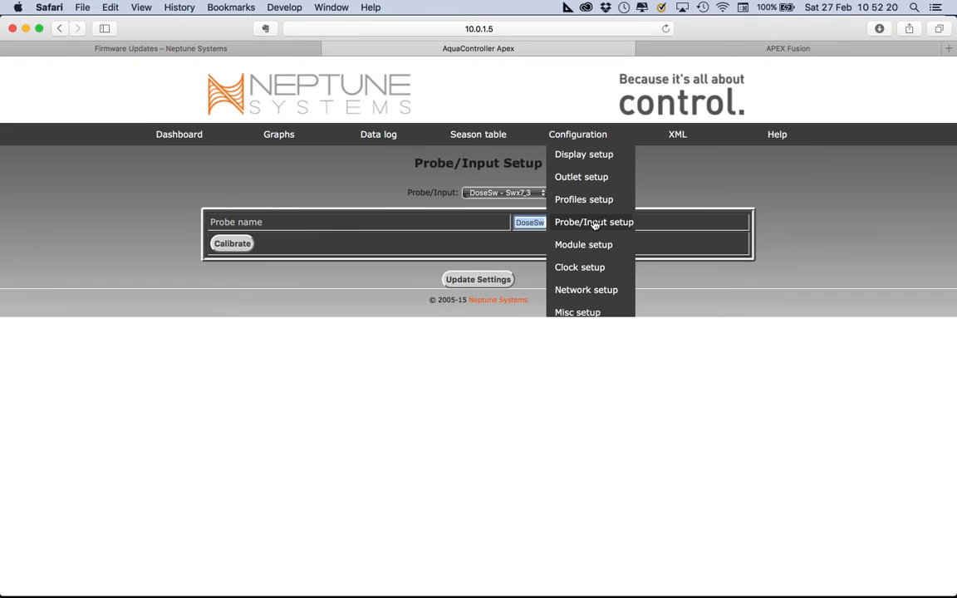
# Open the module setup page and review it down to the Apex Module List.
pyautogui.click(586, 245)
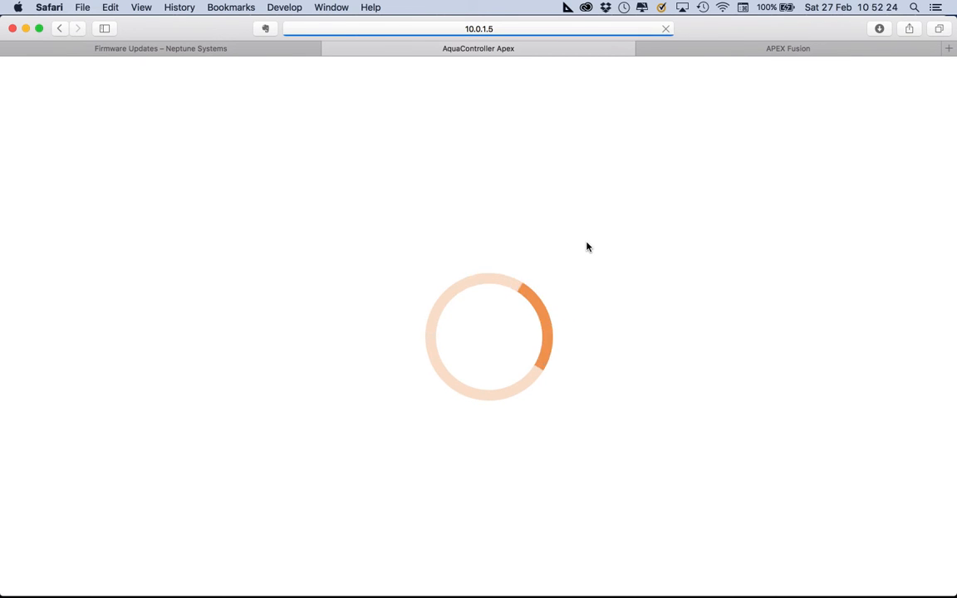
pyautogui.scroll(-4, 700, 350)
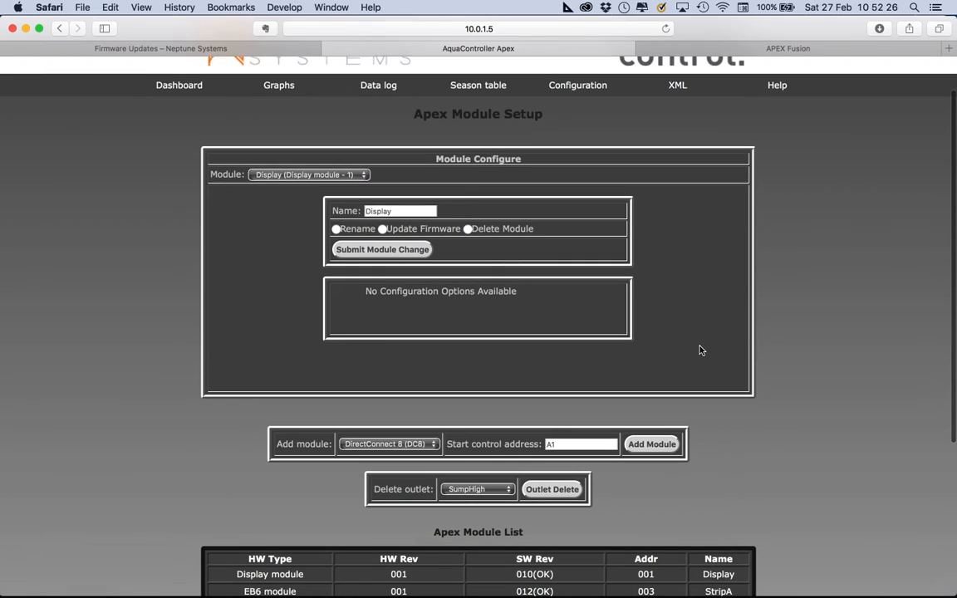
pyautogui.scroll(-2, 722, 374)
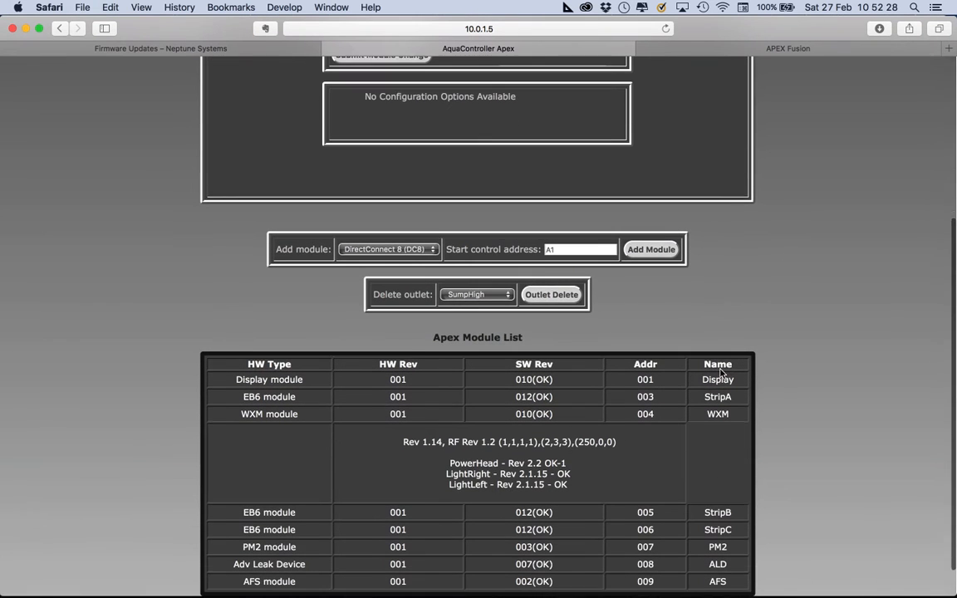
pyautogui.scroll(-1, 498, 532)
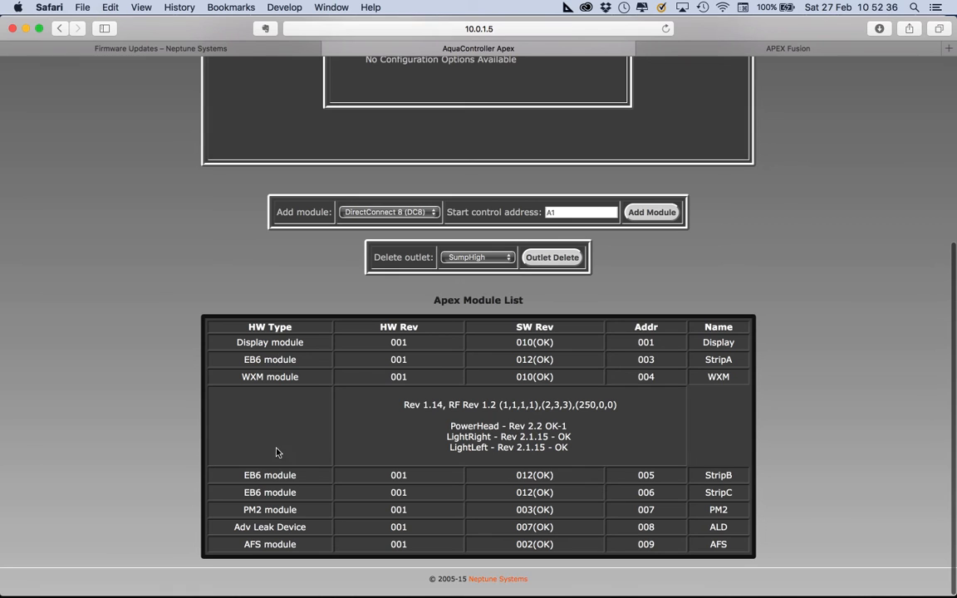
pyautogui.scroll(5, 290, 352)
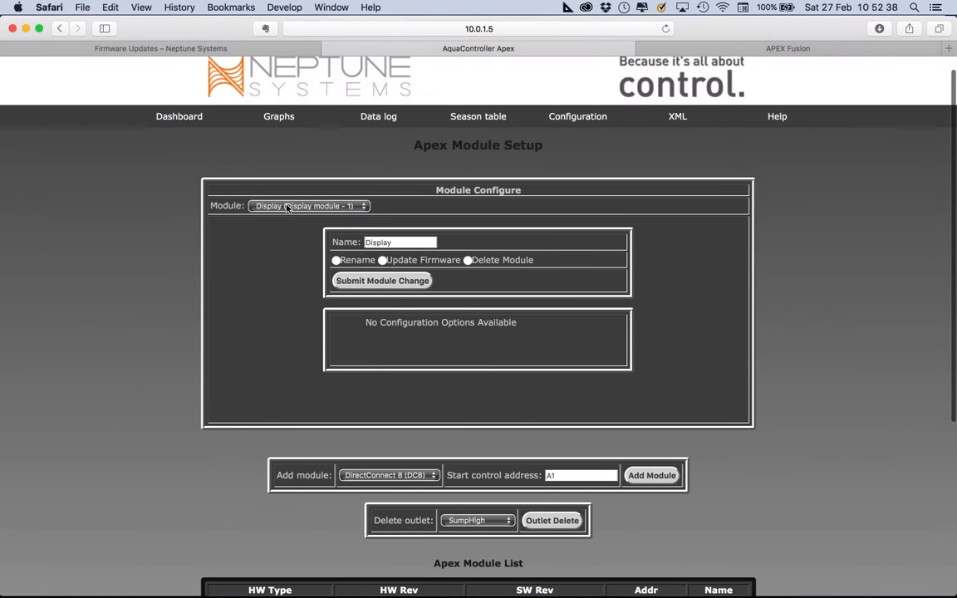
# Select the StripB (EB6 module - 5) module for configuration and choose its Update Firmware option.
pyautogui.click(286, 207)
pyautogui.click(189, 272)
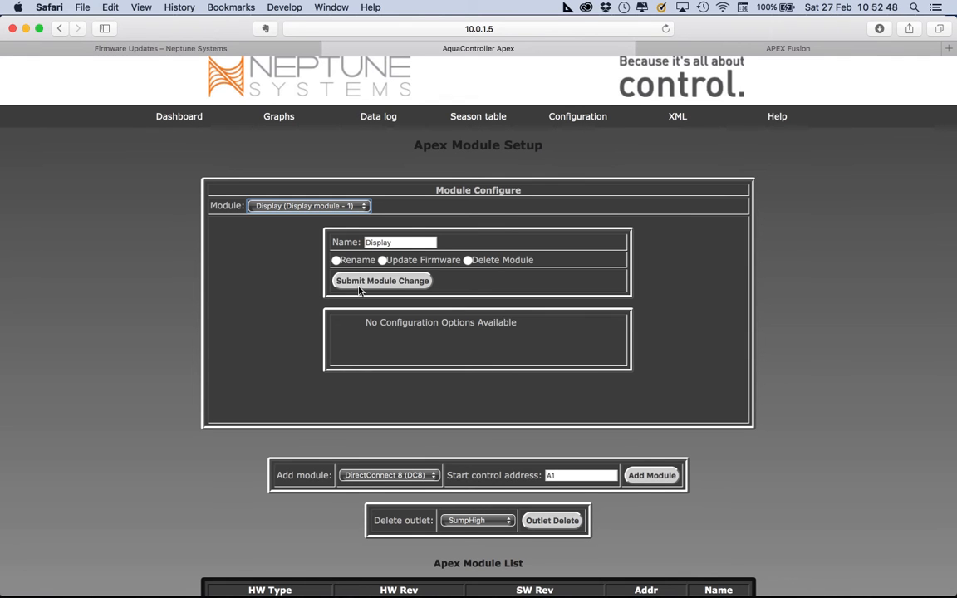
pyautogui.click(325, 207)
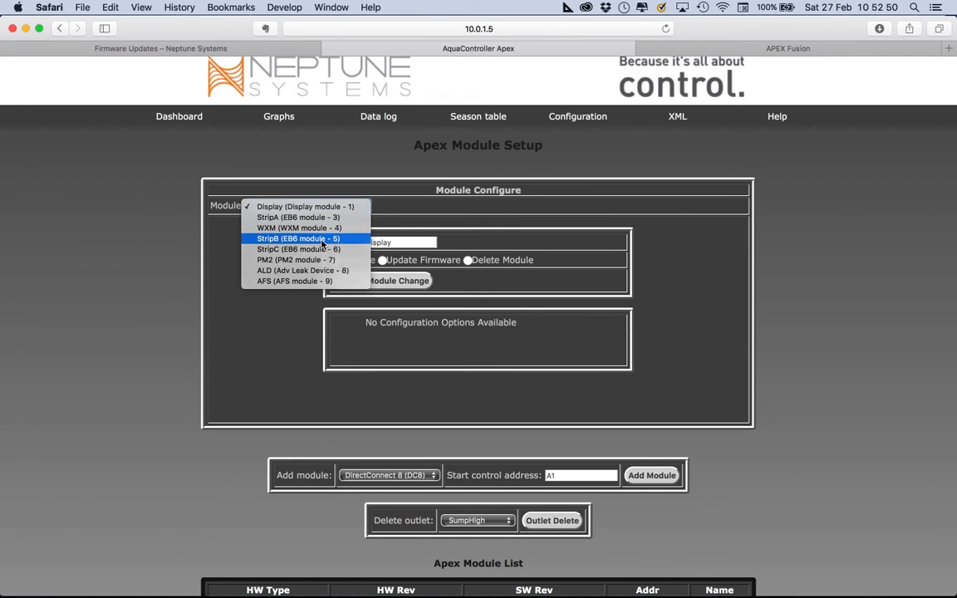
pyautogui.click(290, 239)
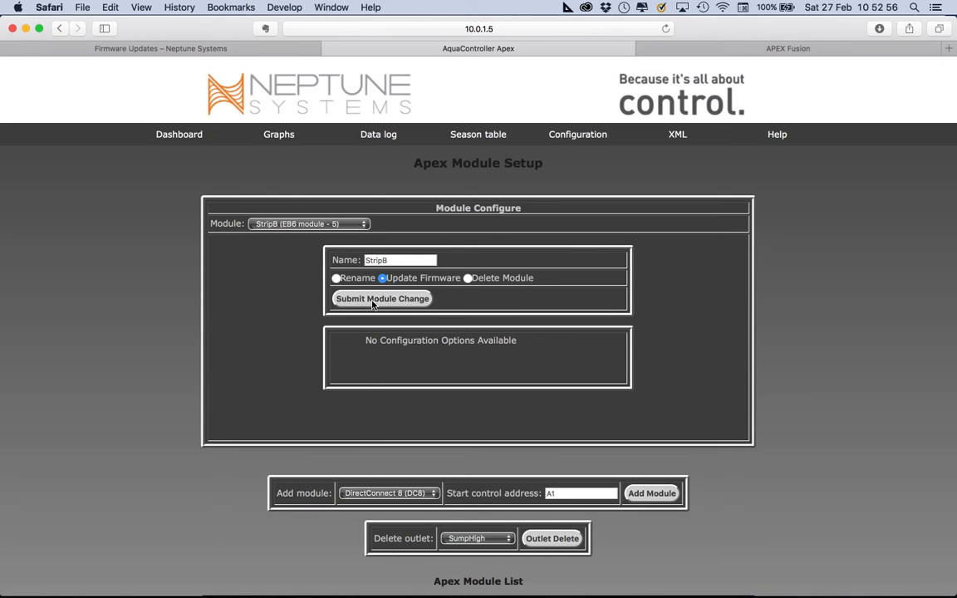
# View the module types available for adding on the module setup page, keeping DirectConnect 8 (DC8) selected.
pyautogui.scroll(-5, 792, 440)
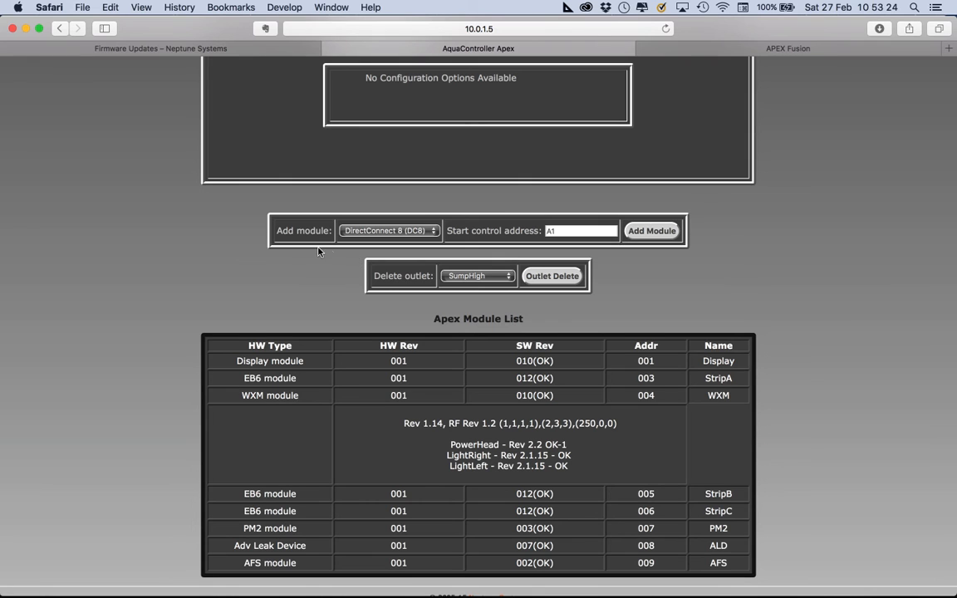
pyautogui.moveTo(277, 230); pyautogui.dragTo(310, 231)
pyautogui.click(341, 235)
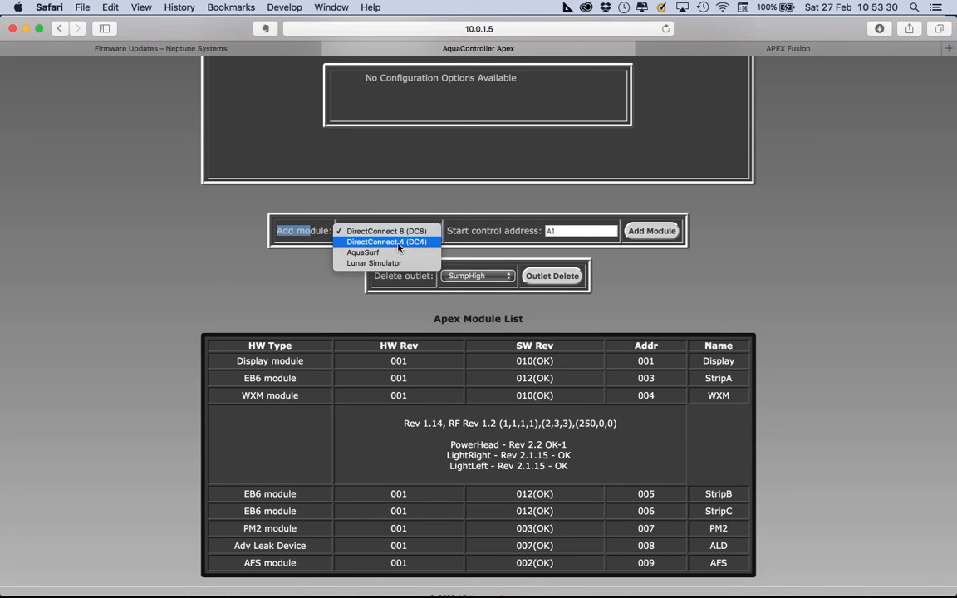
pyautogui.click(401, 215)
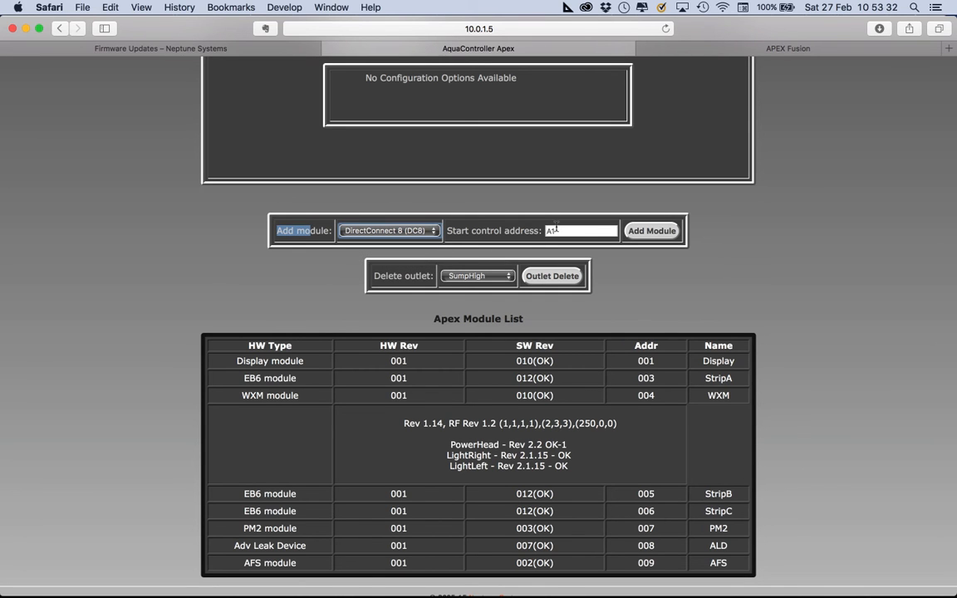
pyautogui.click(399, 235)
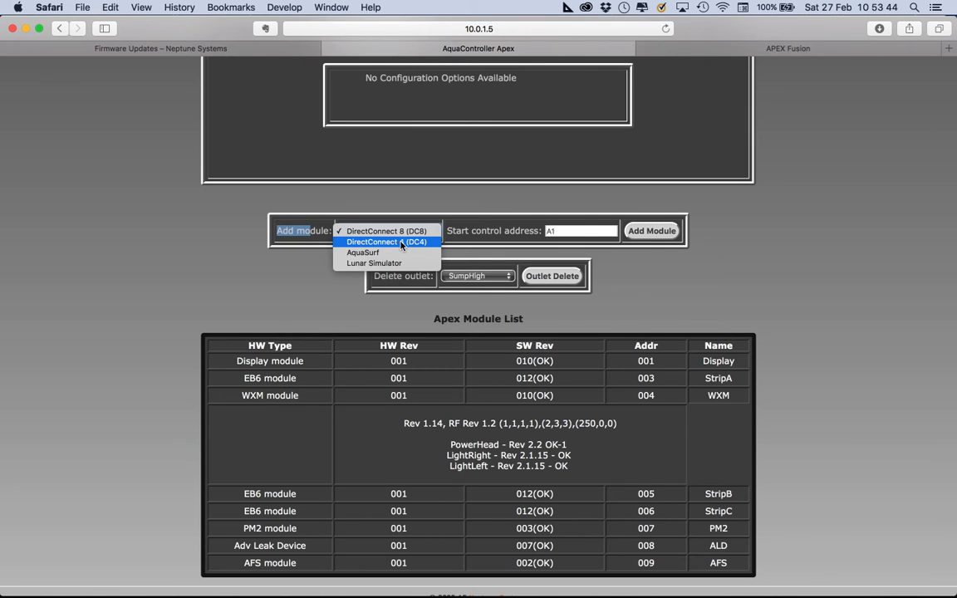
# Switch to the Apex Fusion page and review the whole Outputs list with its device addresses, then return to its beginning.
pyautogui.click(813, 48)
pyautogui.click(812, 49)
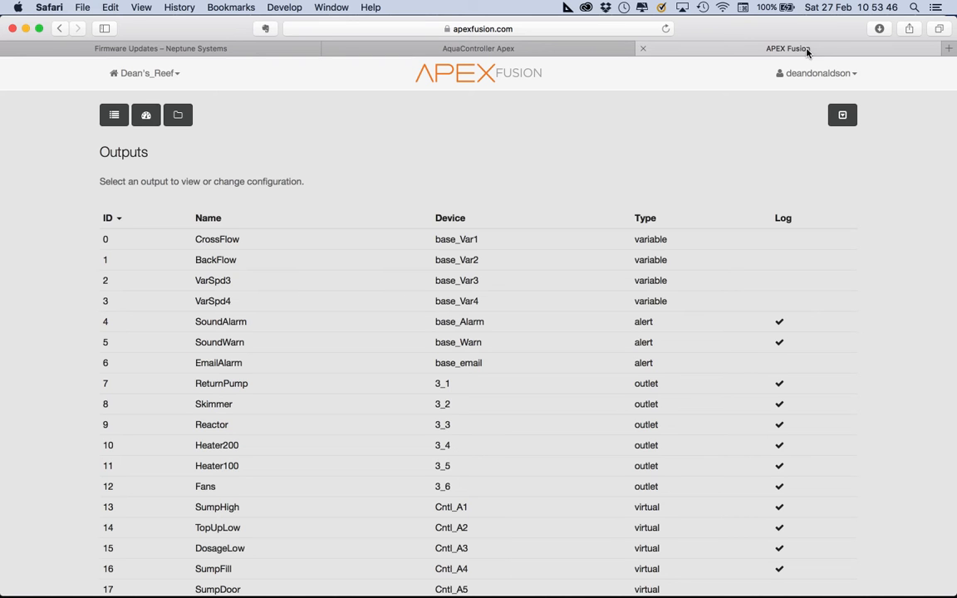
pyautogui.scroll(-5, 595, 549)
pyautogui.scroll(-3, 594, 549)
pyautogui.scroll(-5, 558, 451)
pyautogui.scroll(-3, 558, 451)
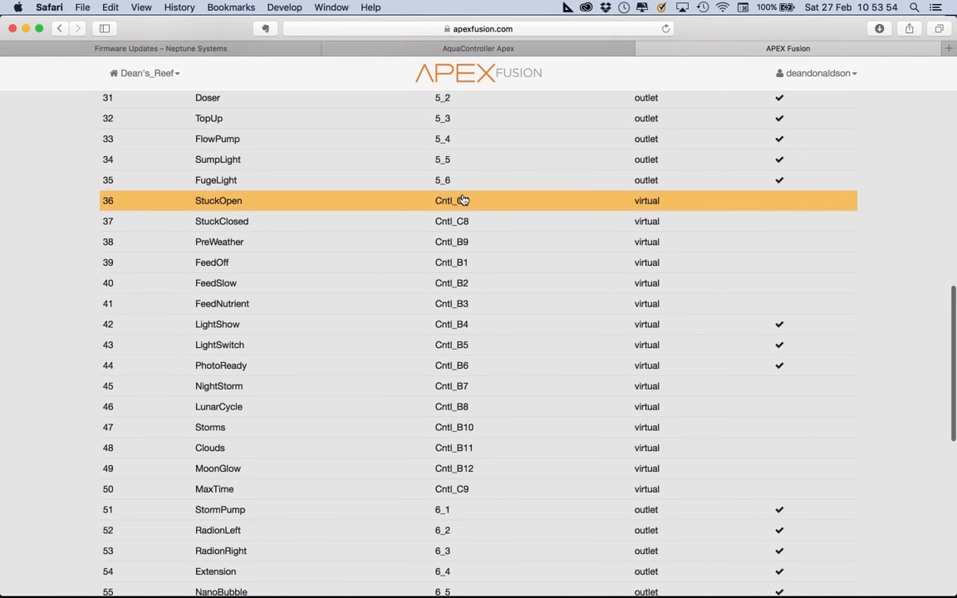
pyautogui.scroll(-3, 435, 471)
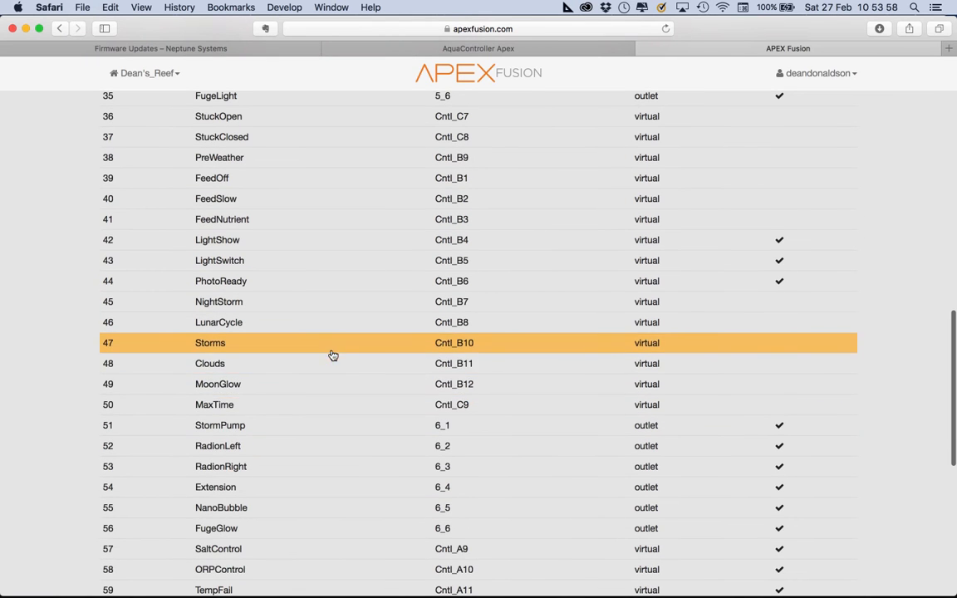
pyautogui.scroll(-5, 367, 312)
pyautogui.scroll(15, 407, 300)
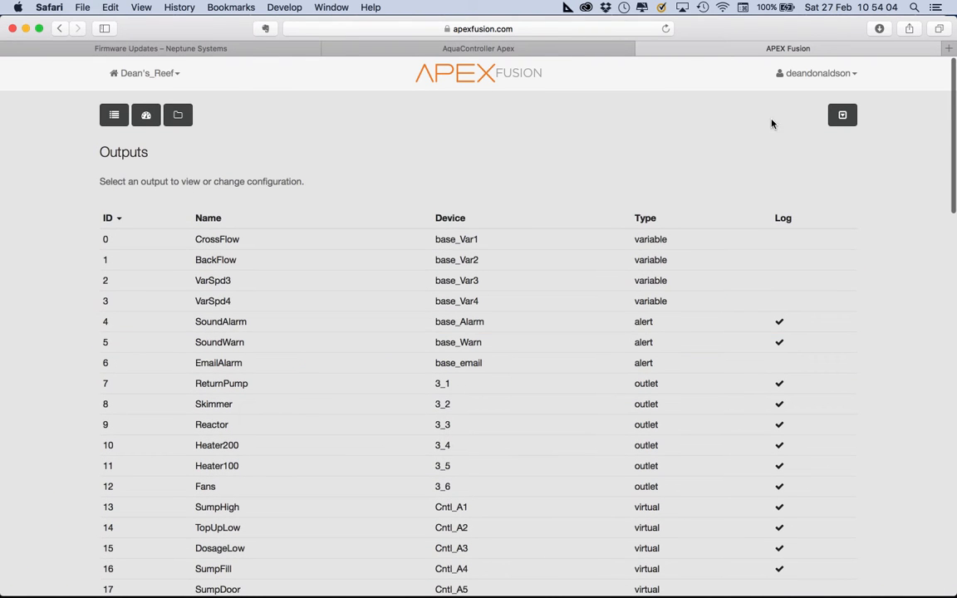
# Return to the local controller's module setup page and view the outlets available for deletion, keeping SumpHigh selected.
pyautogui.click(574, 51)
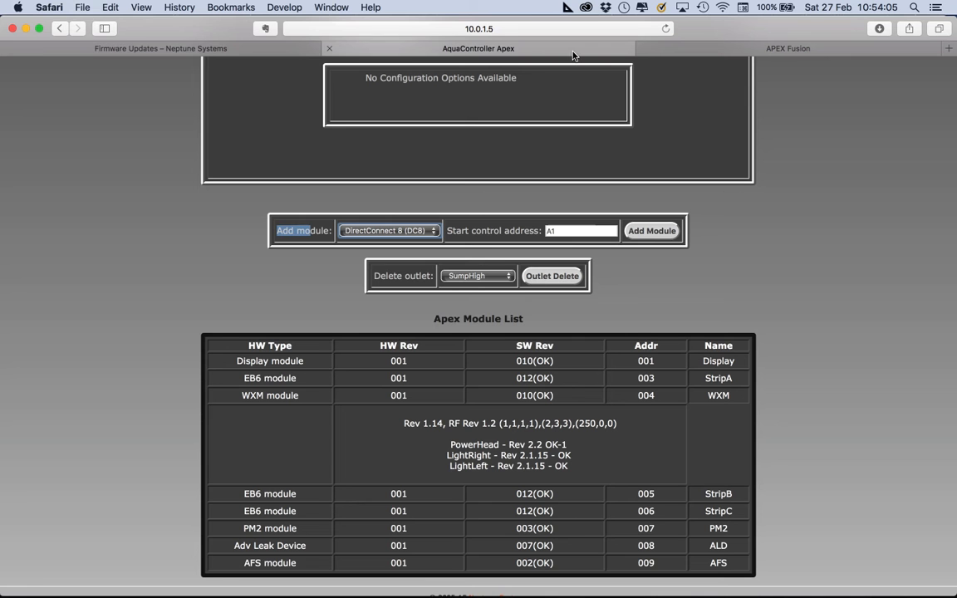
pyautogui.click(472, 281)
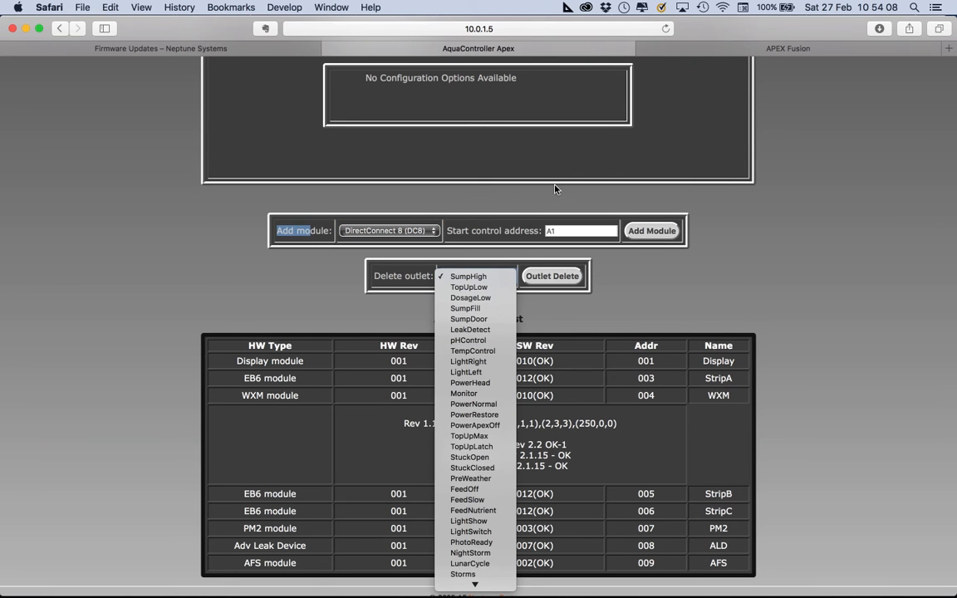
pyautogui.scroll(-3, 443, 488)
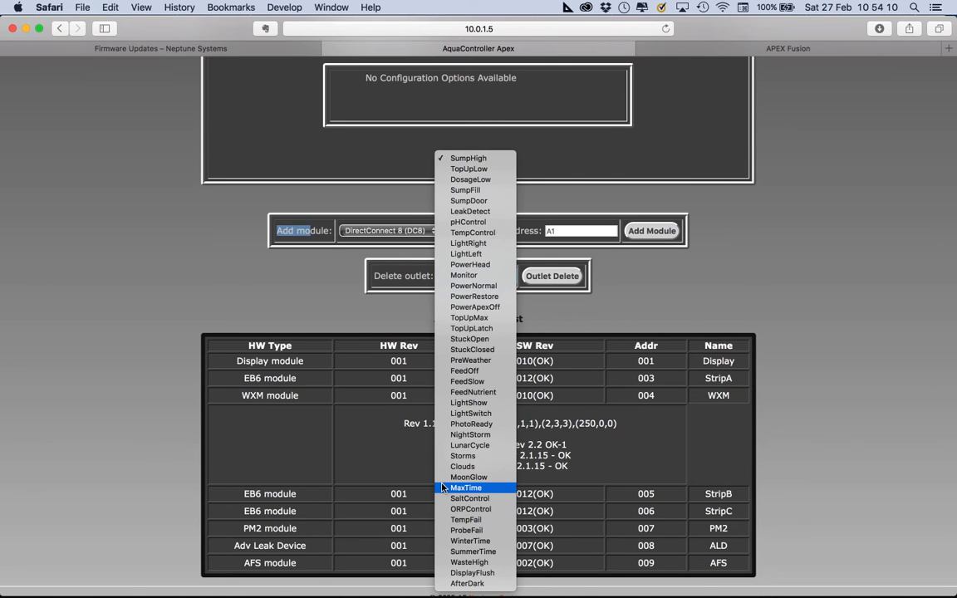
pyautogui.click(626, 247)
pyautogui.scroll(6, 715, 207)
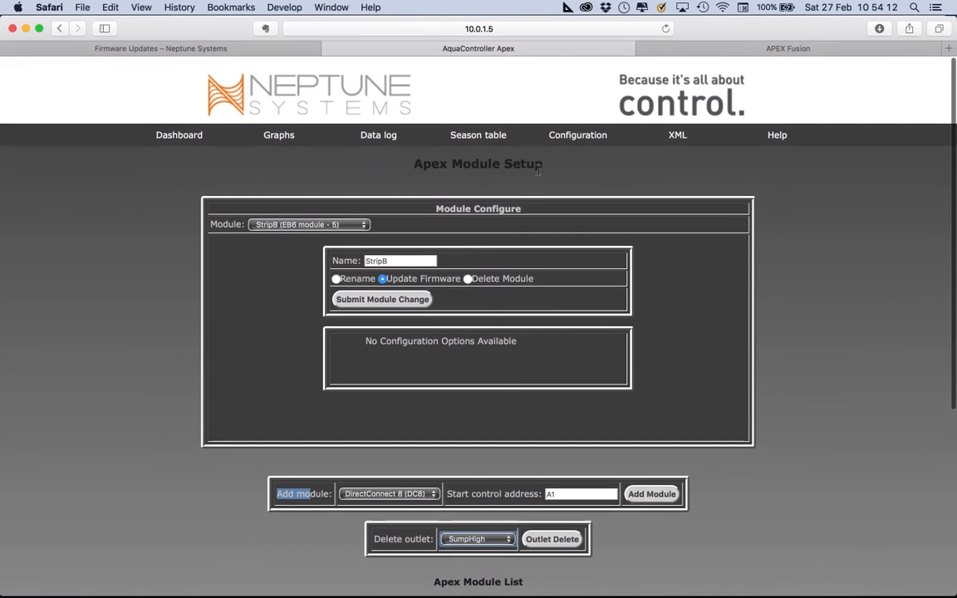
# Open the outlet setup page and view the outlet list down to AfterDark, keeping CrossFlow - (base_Var1) selected.
pyautogui.moveTo(577, 134)
pyautogui.click(587, 178)
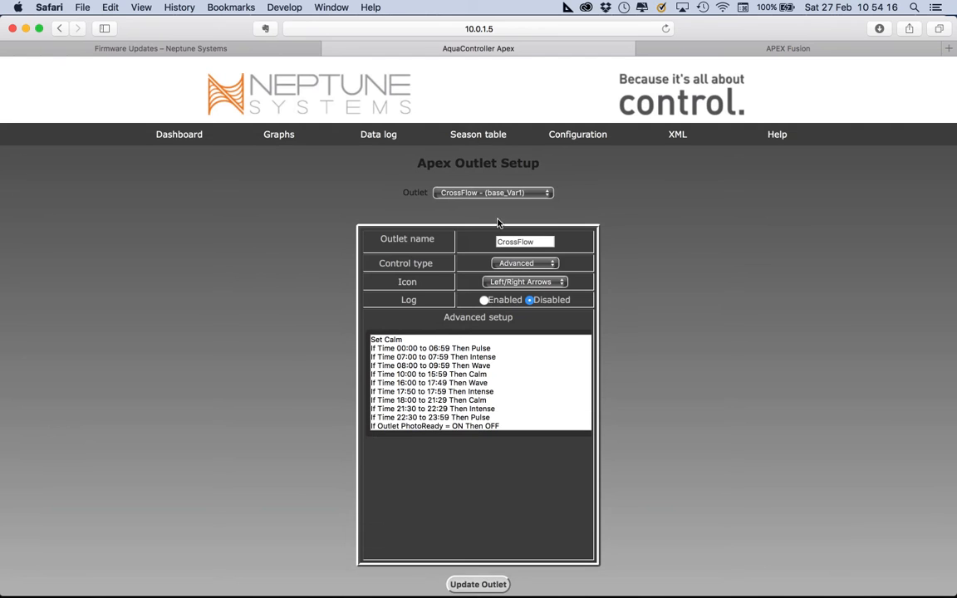
pyautogui.click(494, 192)
pyautogui.scroll(-5, 511, 554)
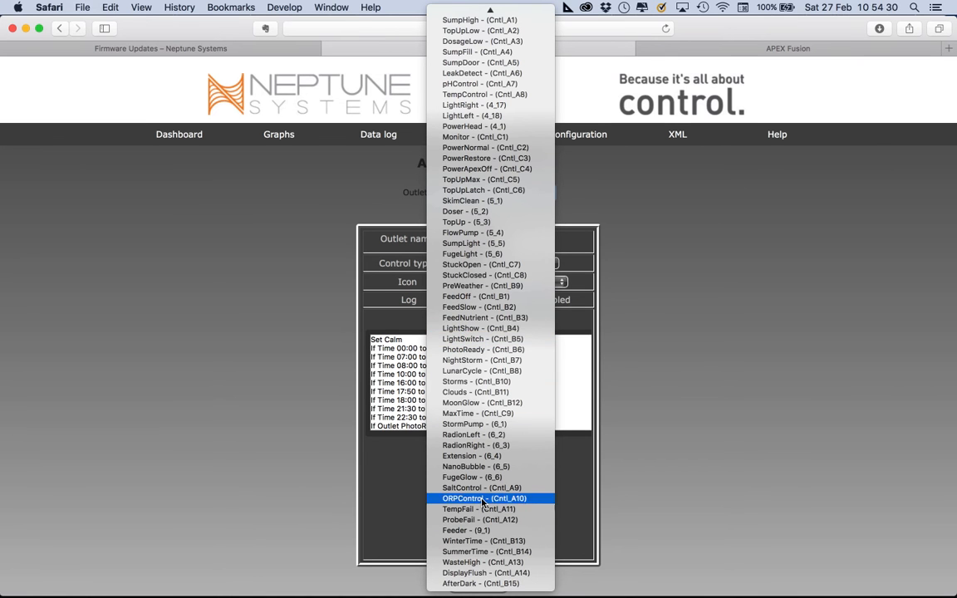
pyautogui.click(674, 280)
# On the module setup page, add a DirectConnect 8 (DC8) module with the start control address H1.
pyautogui.moveTo(578, 136)
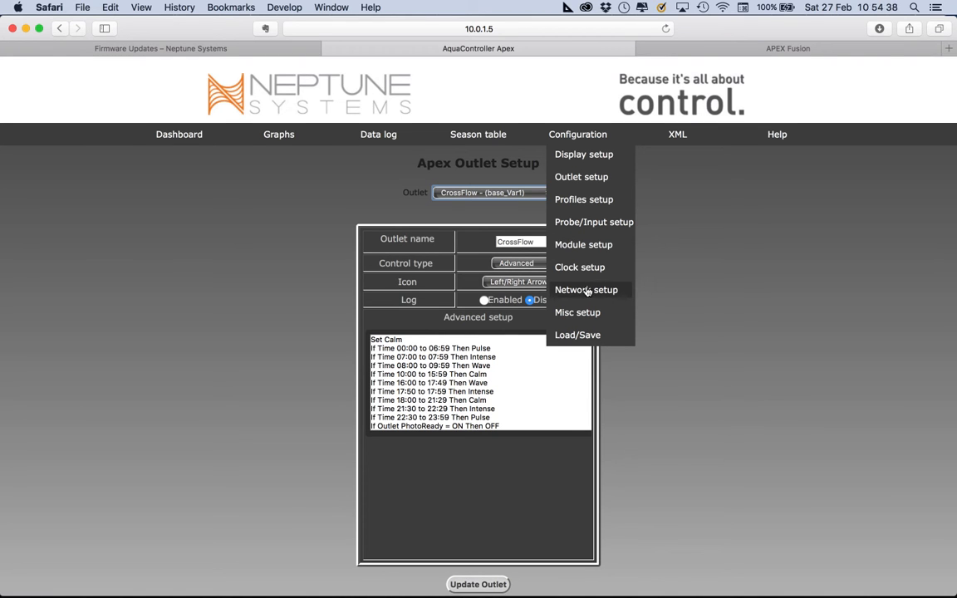
pyautogui.click(582, 244)
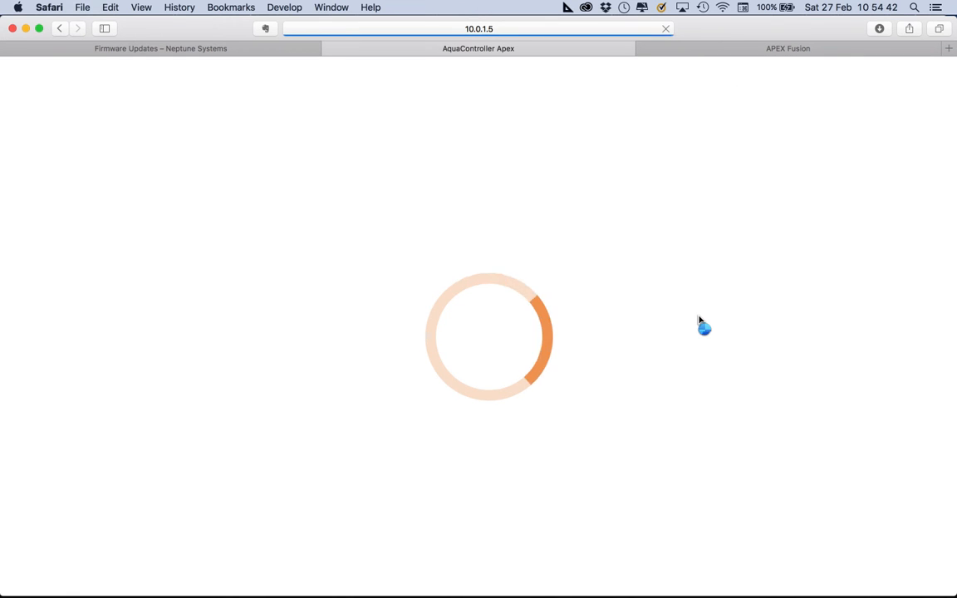
pyautogui.scroll(-5, 689, 386)
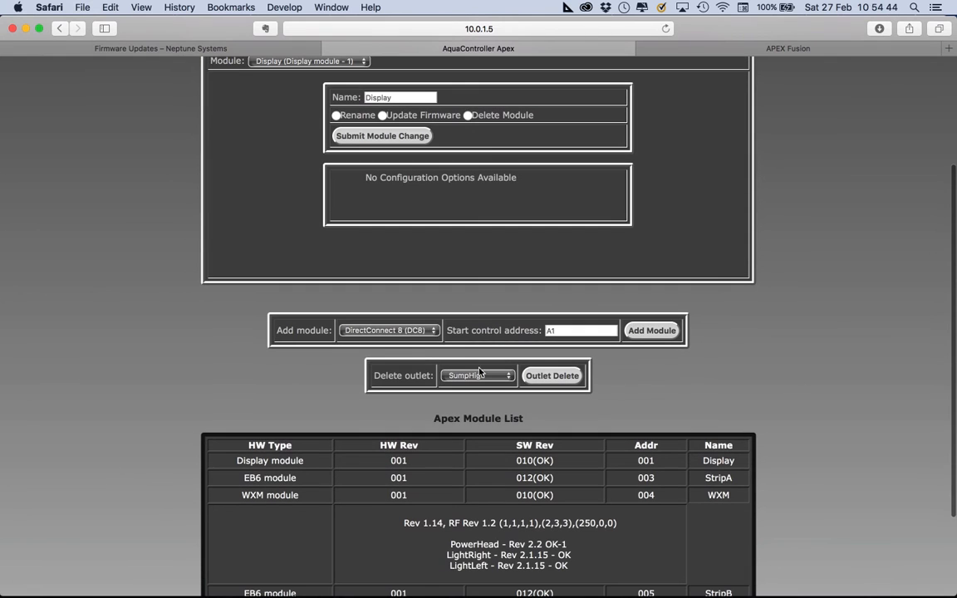
pyautogui.click(396, 332)
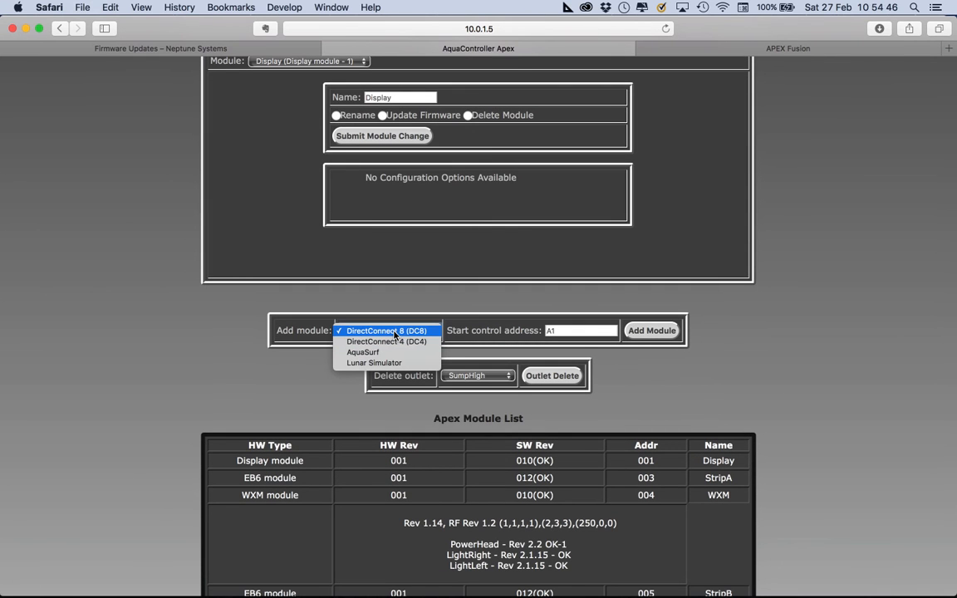
pyautogui.click(396, 332)
pyautogui.click(536, 331)
pyautogui.write('H1')
pyautogui.click(703, 404)
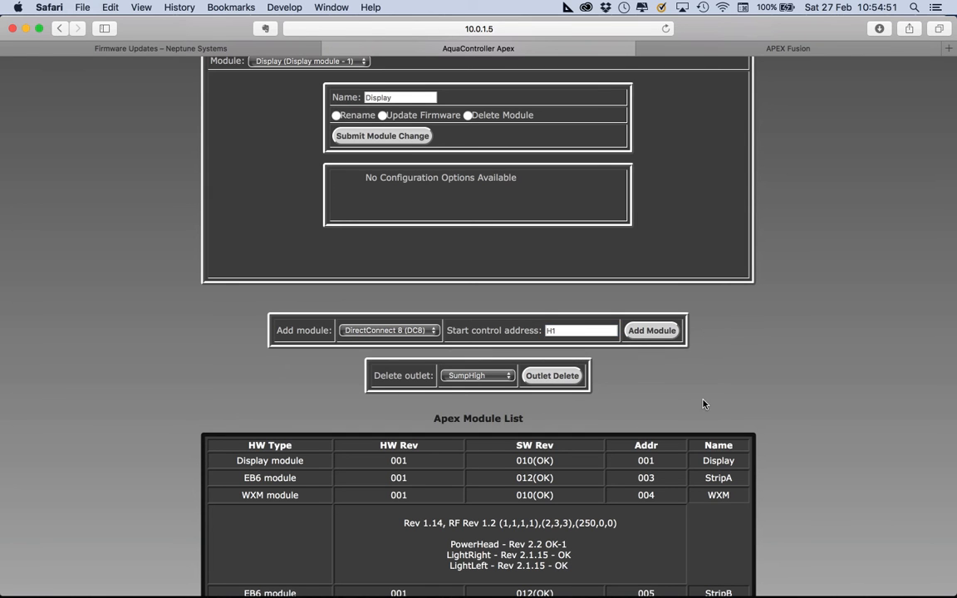
pyautogui.click(654, 330)
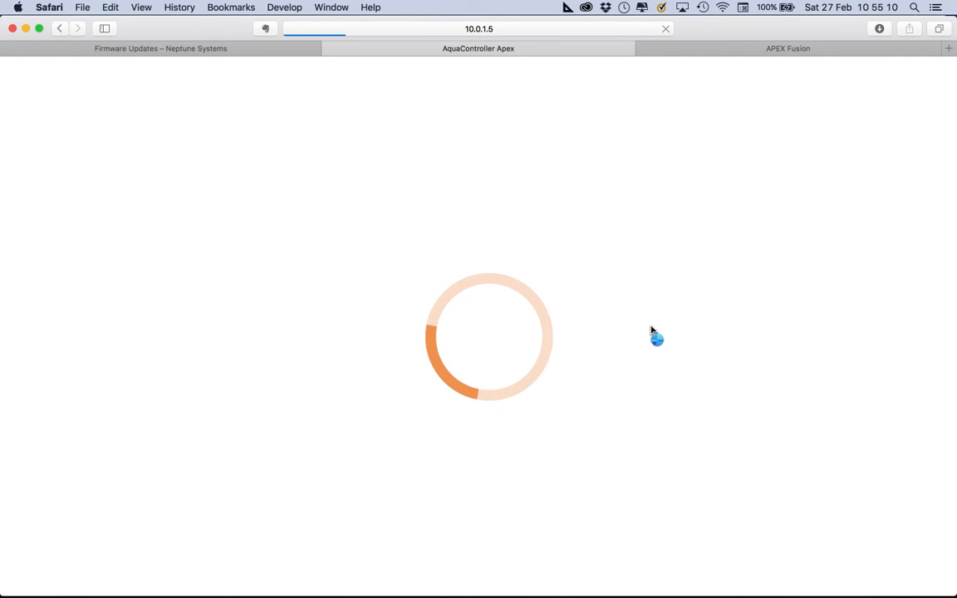
# Switch to the Apex Radion Lights document in Pages and highlight the complete Fans (3_6) outlet program.
pyautogui.press('super+Tab')
pyautogui.press('super+Tab')
pyautogui.press('super+Tab')
pyautogui.press('super+Tab')
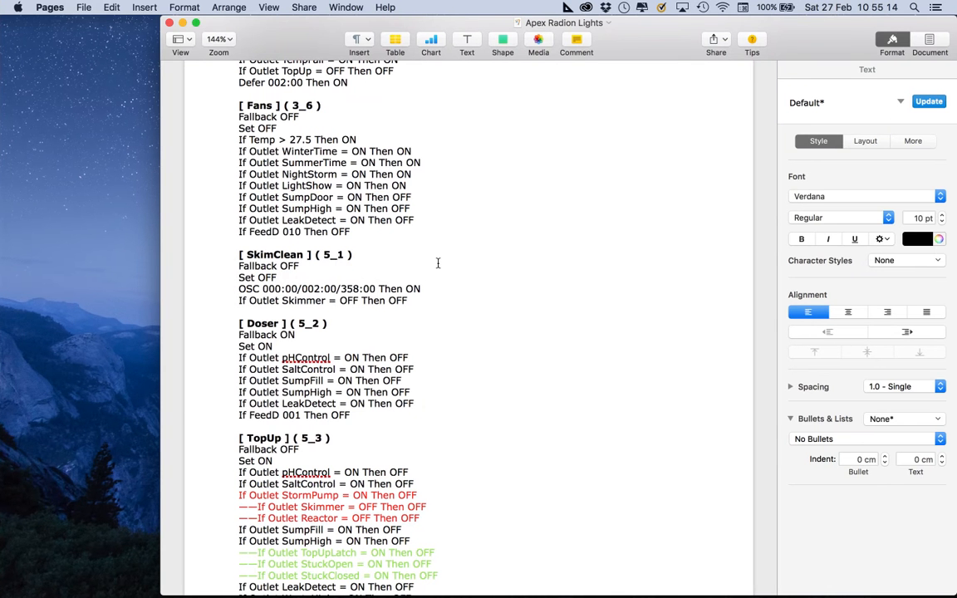
pyautogui.scroll(5, 494, 249)
pyautogui.scroll(-4, 494, 249)
pyautogui.scroll(2, 494, 249)
pyautogui.moveTo(240, 226); pyautogui.dragTo(397, 352)
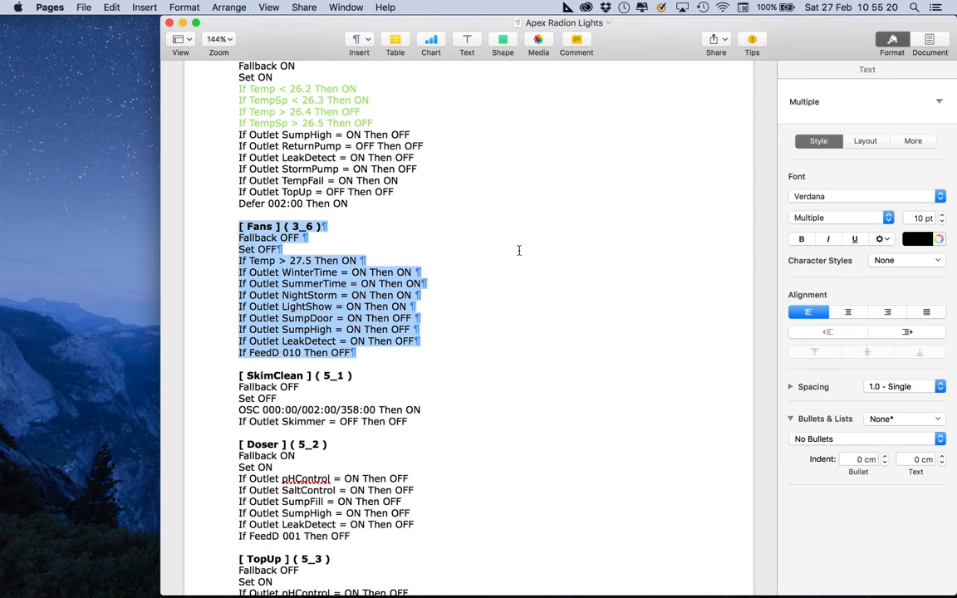
# Review the Skimmer, Reactor and heater programs, highlighting individual lines, and continue down to the FugeLight and StormPump programs.
pyautogui.scroll(6, 519, 250)
pyautogui.moveTo(240, 390); pyautogui.dragTo(404, 437)
pyautogui.scroll(9, 453, 275)
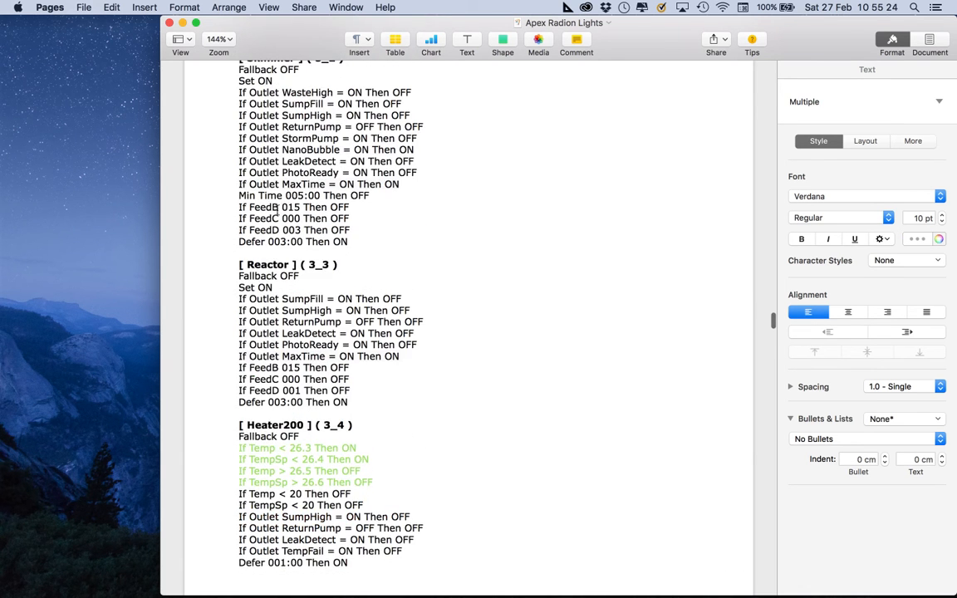
pyautogui.moveTo(306, 200); pyautogui.dragTo(350, 200)
pyautogui.moveTo(293, 404); pyautogui.dragTo(338, 406)
pyautogui.scroll(-4, 341, 391)
pyautogui.moveTo(297, 362); pyautogui.dragTo(355, 360)
pyautogui.scroll(-5, 355, 359)
pyautogui.click(307, 341)
pyautogui.scroll(-1, 309, 342)
pyautogui.scroll(-20, 310, 341)
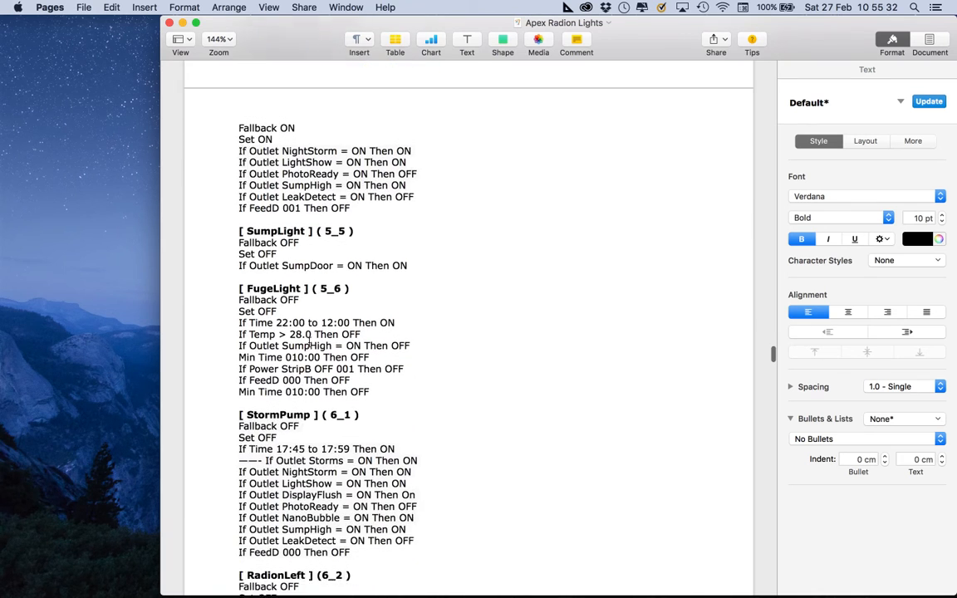
# Review the virtual outlet programs from SumpHigh (Cntl_A1) through LeakDetect (Cntl_A6), highlighting the SmHiSw switch name in SumpHigh's first condition.
pyautogui.scroll(-10, 309, 341)
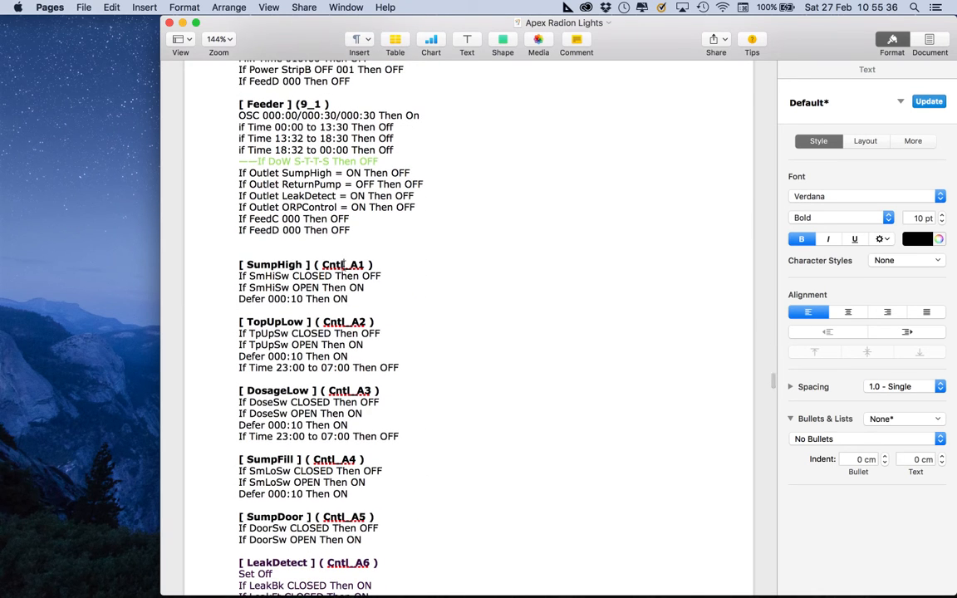
pyautogui.click(359, 334)
pyautogui.scroll(-3, 357, 400)
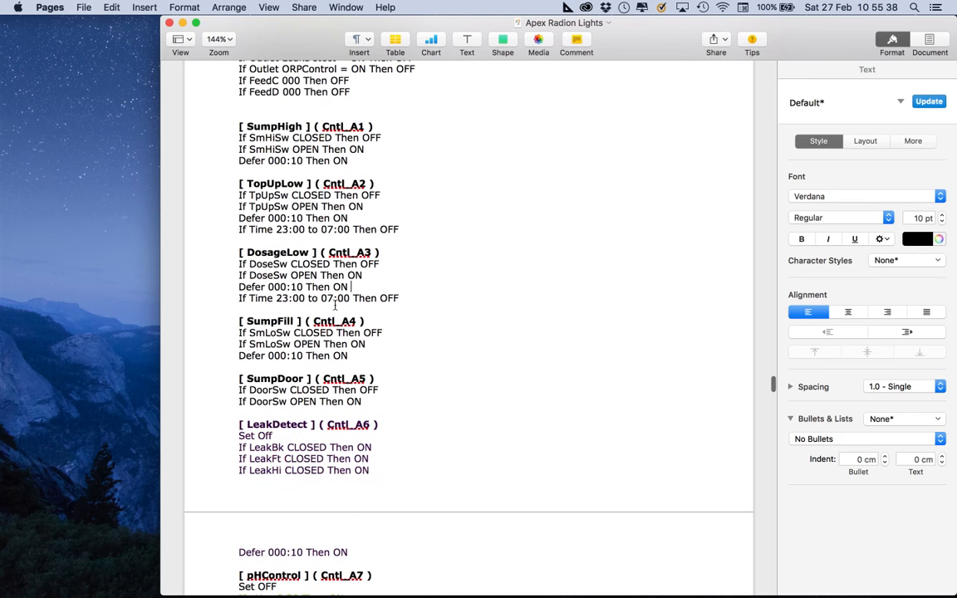
pyautogui.moveTo(250, 139); pyautogui.dragTo(293, 144)
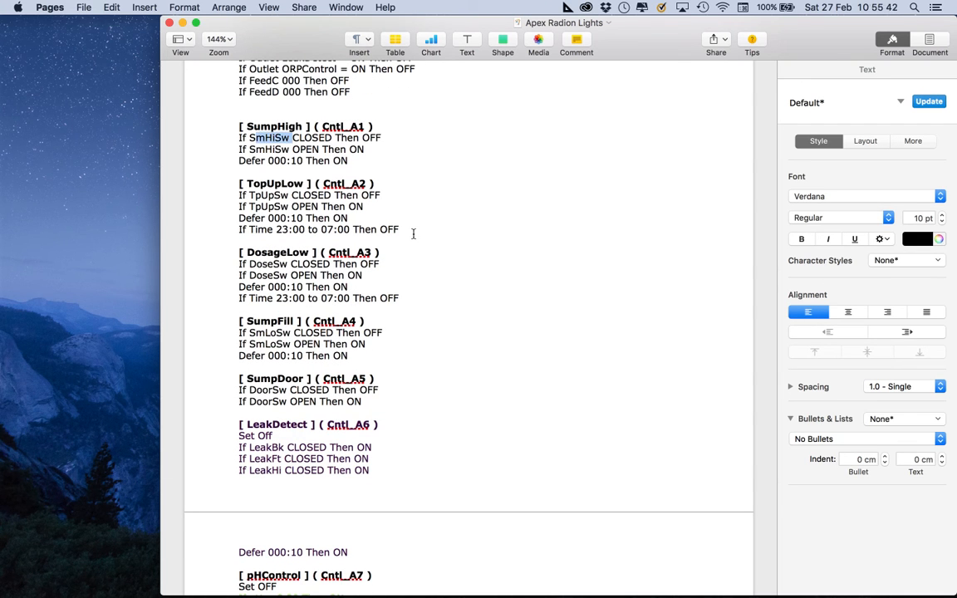
pyautogui.scroll(-5, 376, 402)
pyautogui.scroll(9, 377, 401)
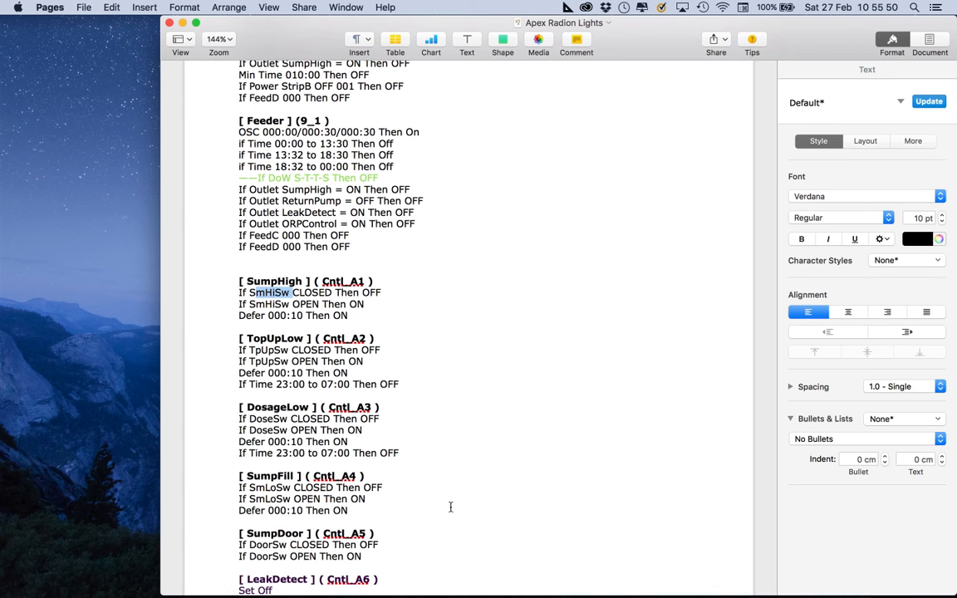
# Switch back to Safari, open reeftronics.net in a new tab and open the controller owner's member page from the Da-Dm group.
pyautogui.press('super+Tab')
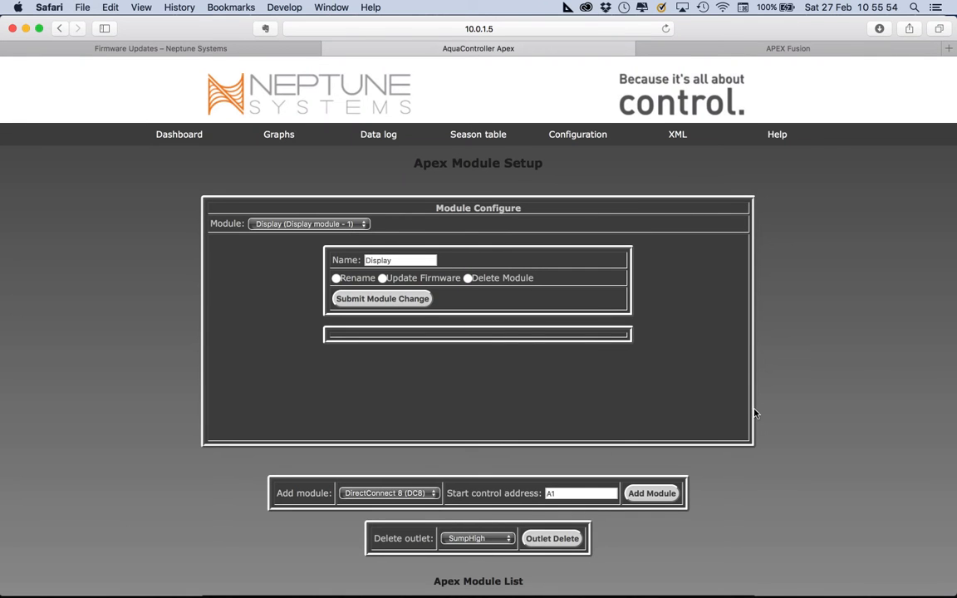
pyautogui.click(949, 50)
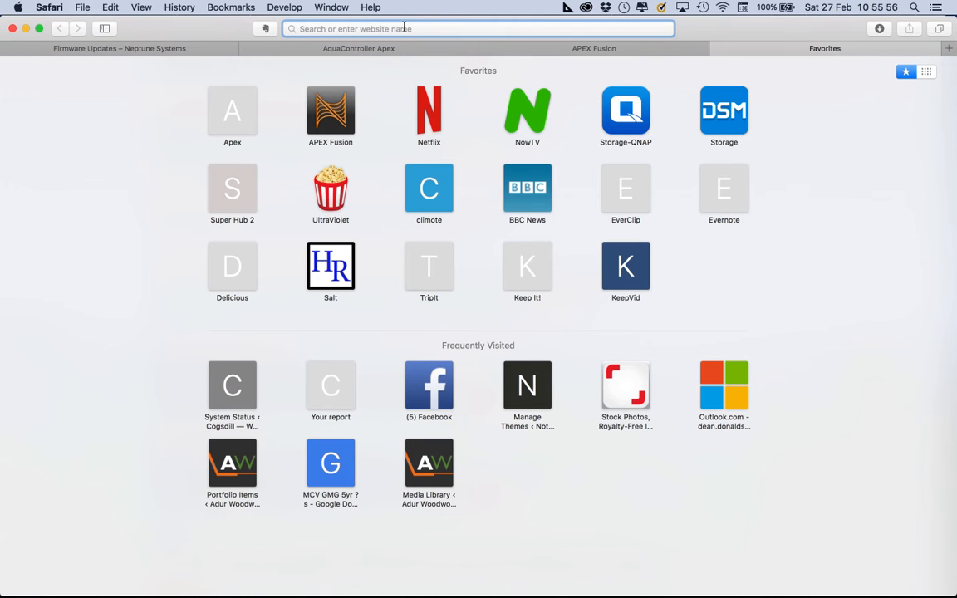
pyautogui.write('reeftronics.net')
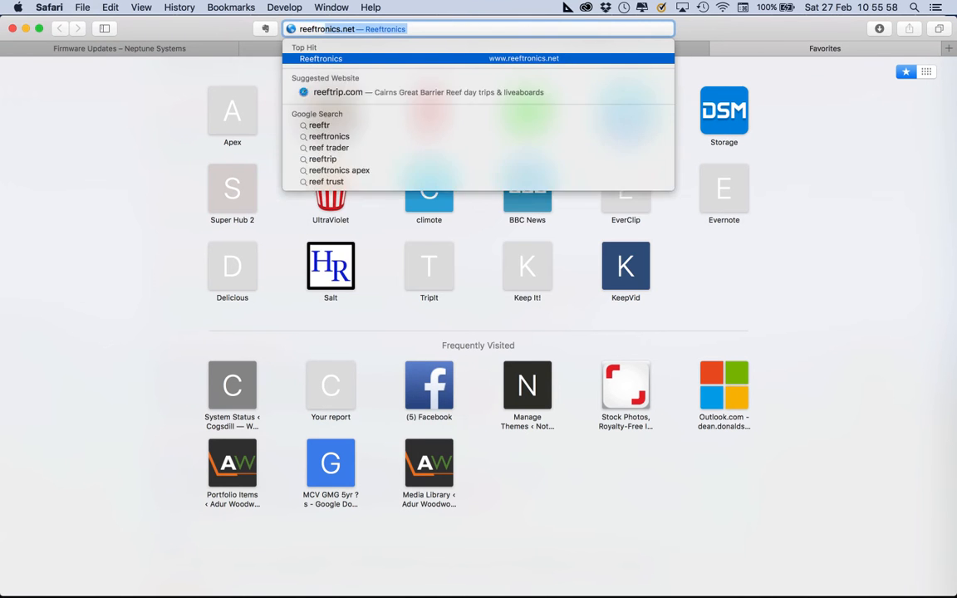
pyautogui.press('Return')
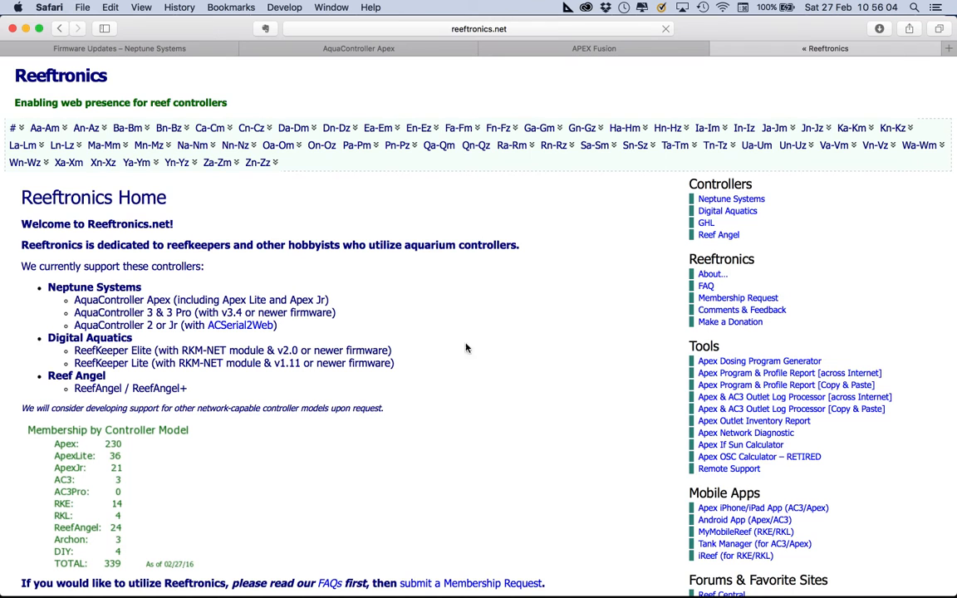
pyautogui.moveTo(292, 128)
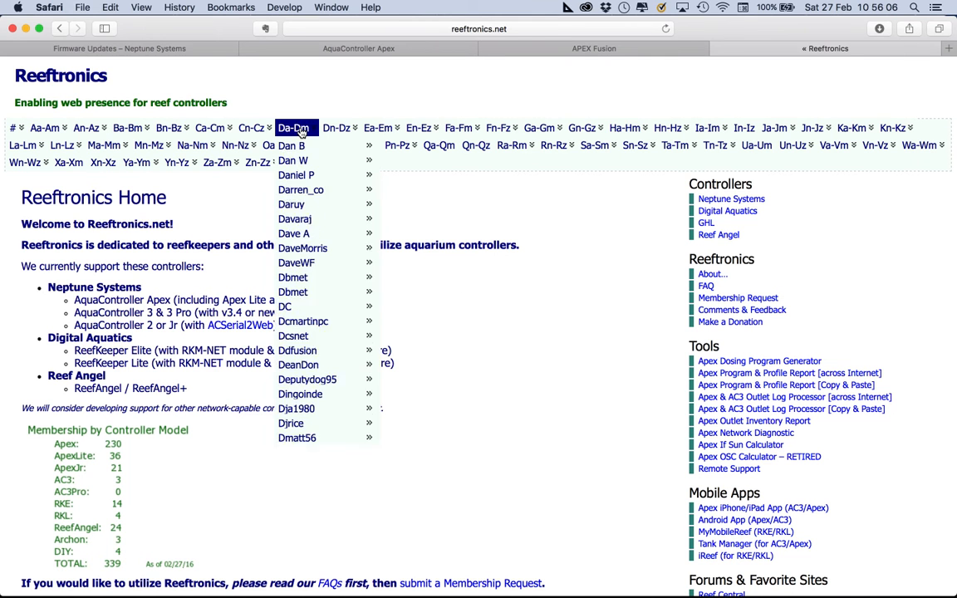
pyautogui.moveTo(305, 415)
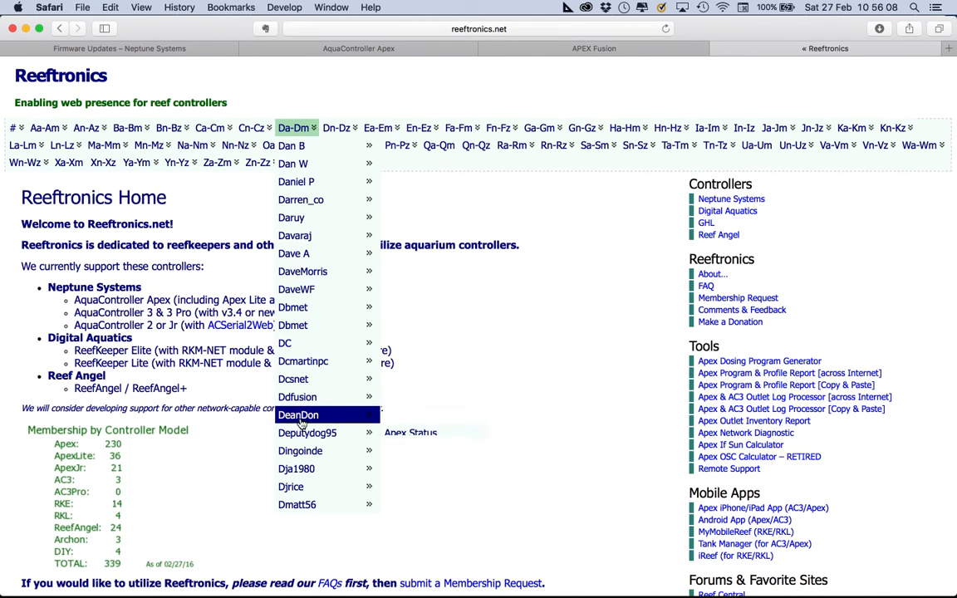
pyautogui.click(317, 419)
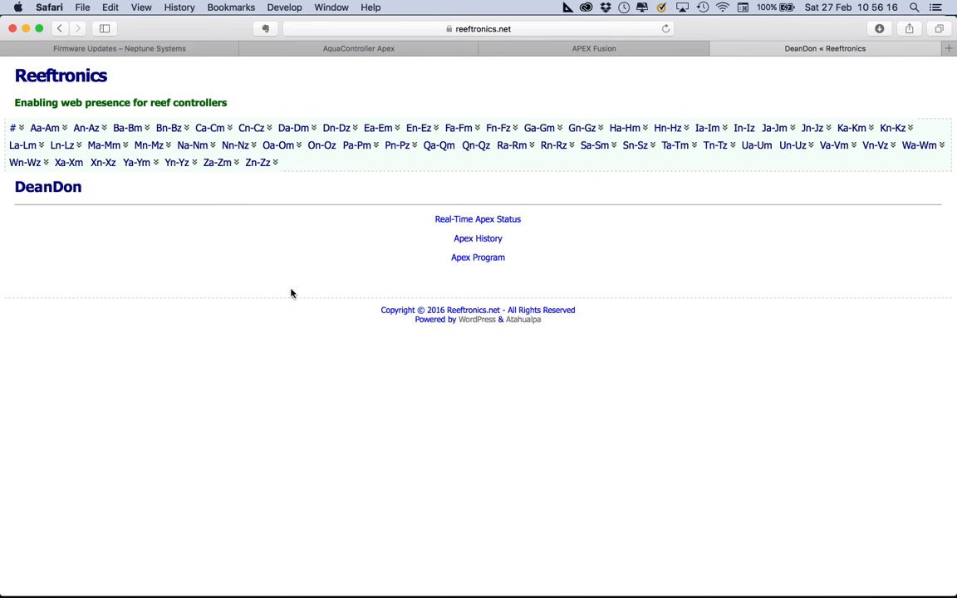
# Open the member's Apex program listing in HTML format.
pyautogui.click(479, 258)
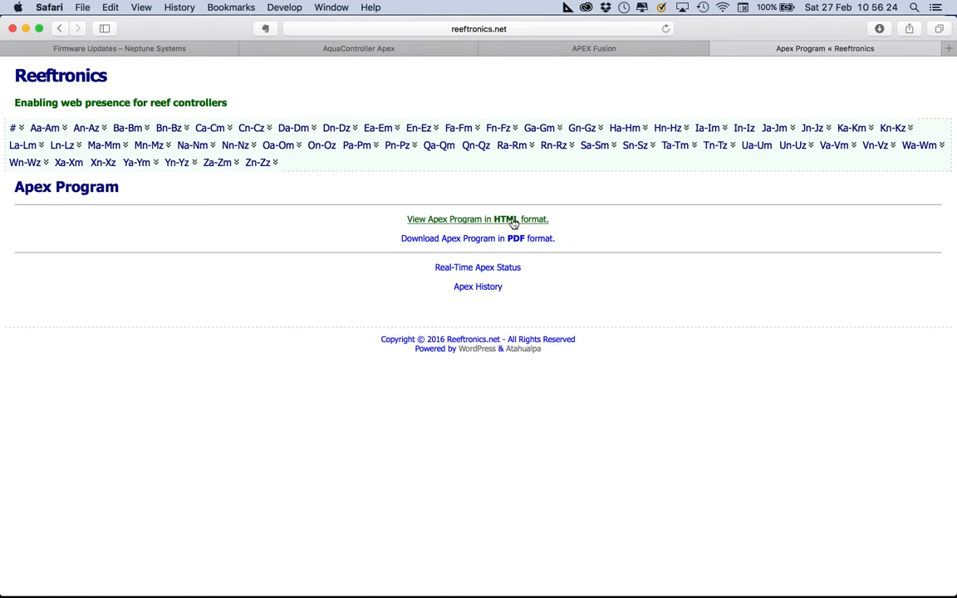
pyautogui.click(514, 221)
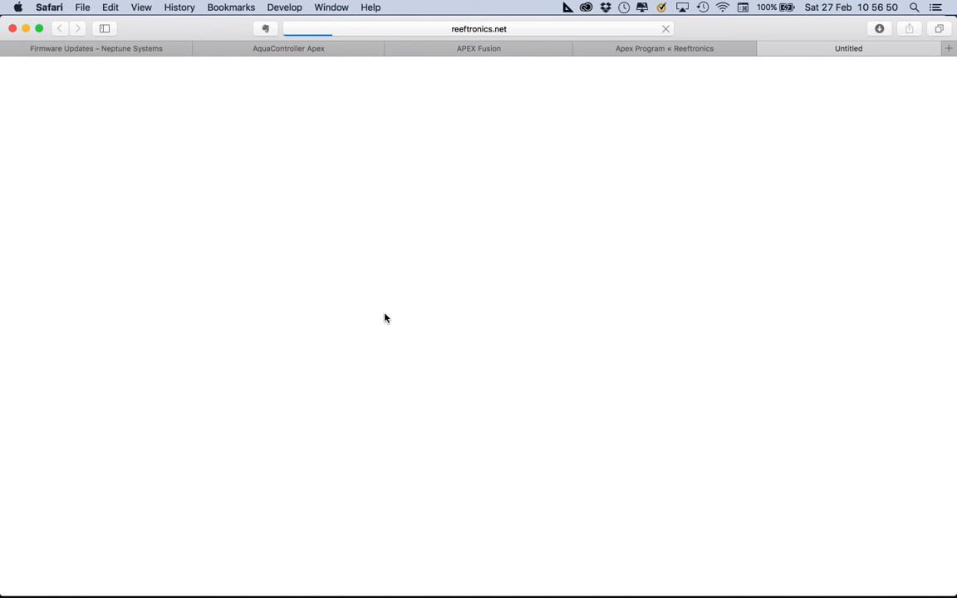
pyautogui.click(499, 30)
pyautogui.click(532, 32)
pyautogui.click(785, 234)
# Highlight the 00:00 time condition and its Pulse profile name in the CrossFlow program.
pyautogui.moveTo(25, 231); pyautogui.dragTo(73, 232)
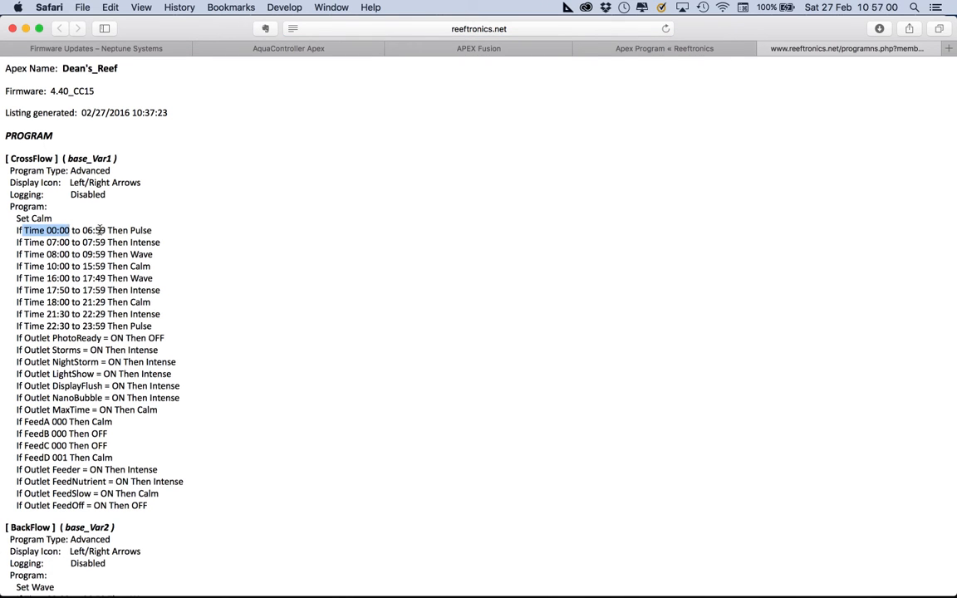
pyautogui.moveTo(130, 231); pyautogui.dragTo(143, 231)
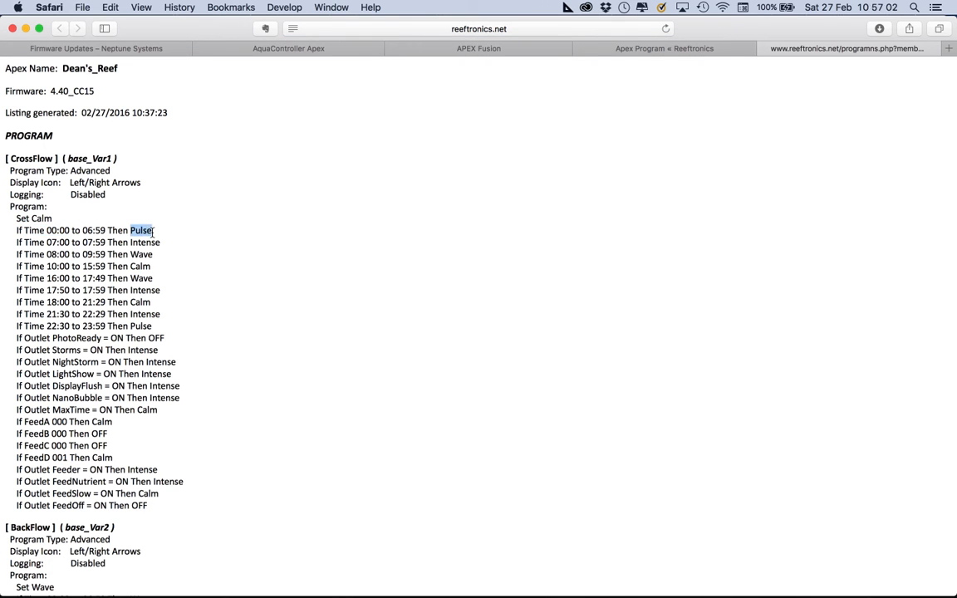
pyautogui.scroll(-1, 116, 309)
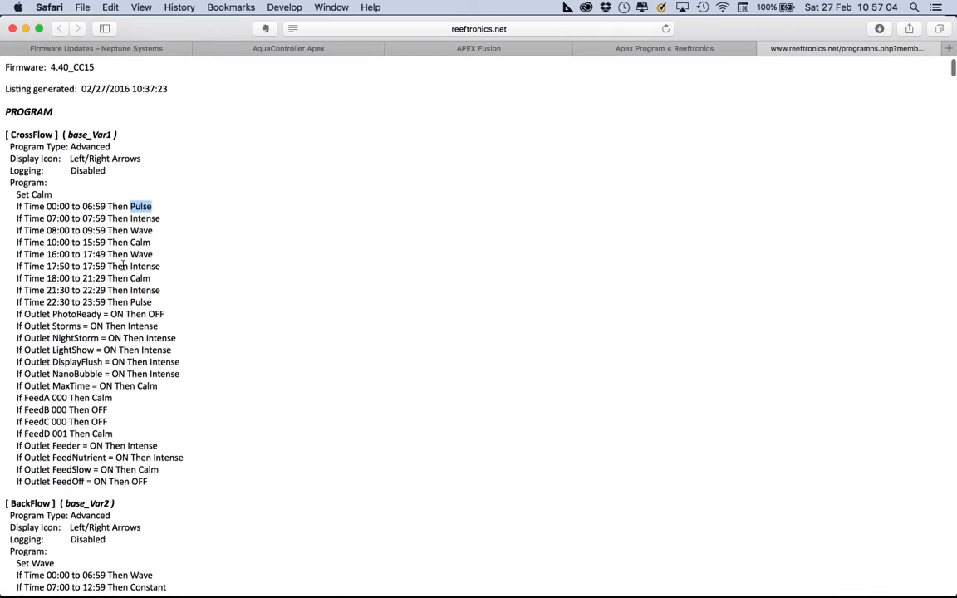
# Review the outlet programs down to the Profiles section and highlight the Pulse (PF3) on/off time and intensity lines.
pyautogui.scroll(-20, 73, 362)
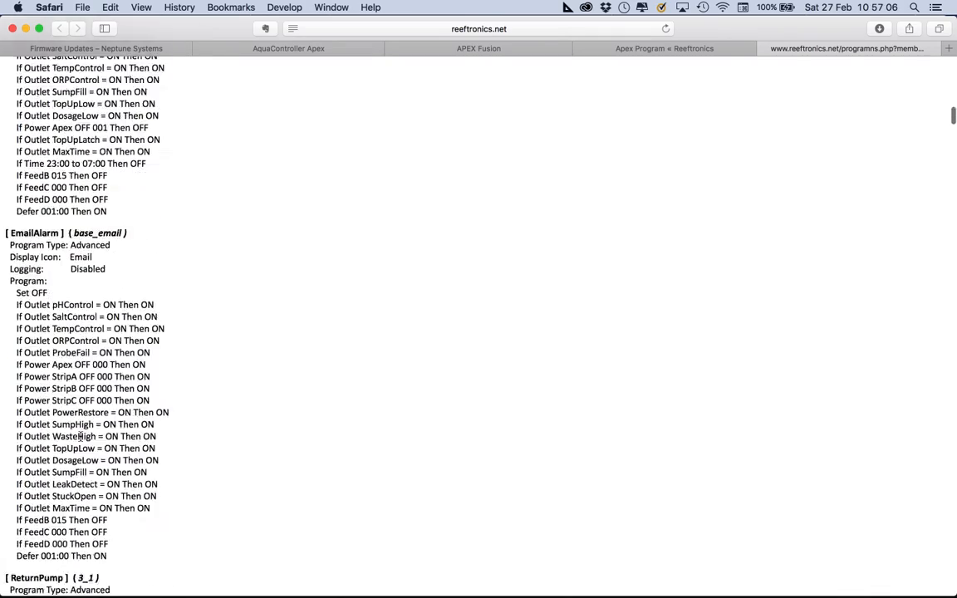
pyautogui.scroll(-20, 81, 436)
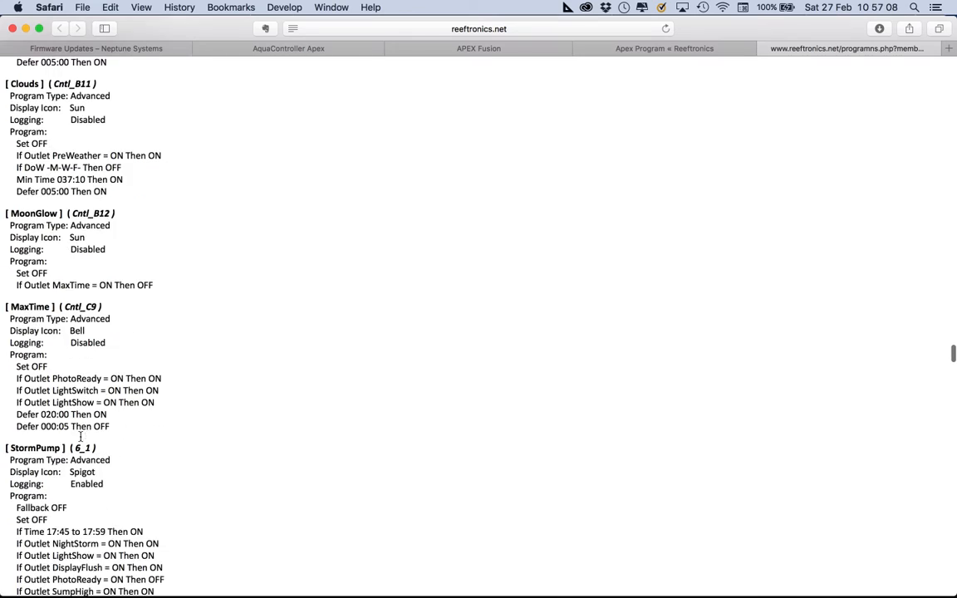
pyautogui.scroll(-20, 97, 425)
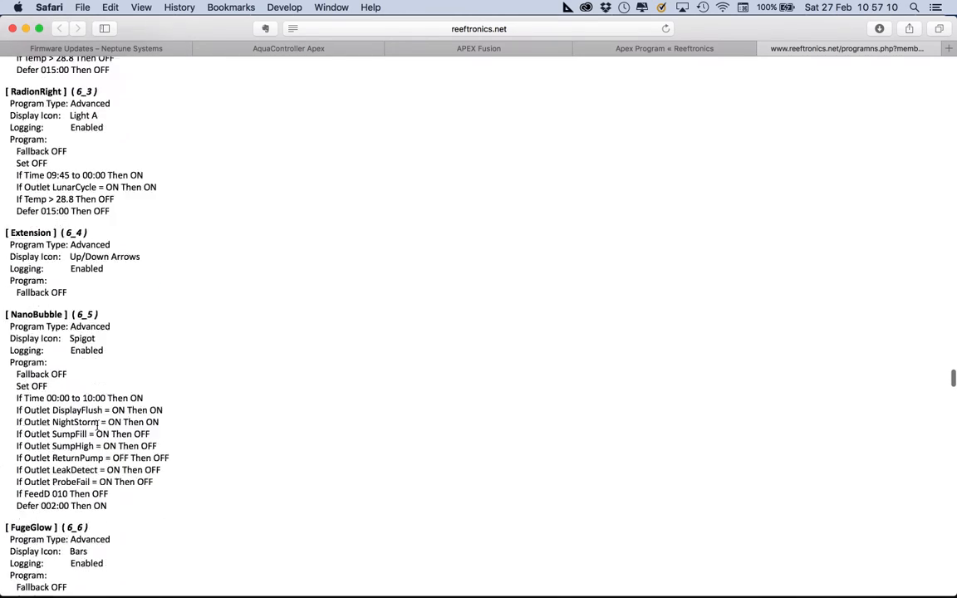
pyautogui.scroll(-20, 97, 426)
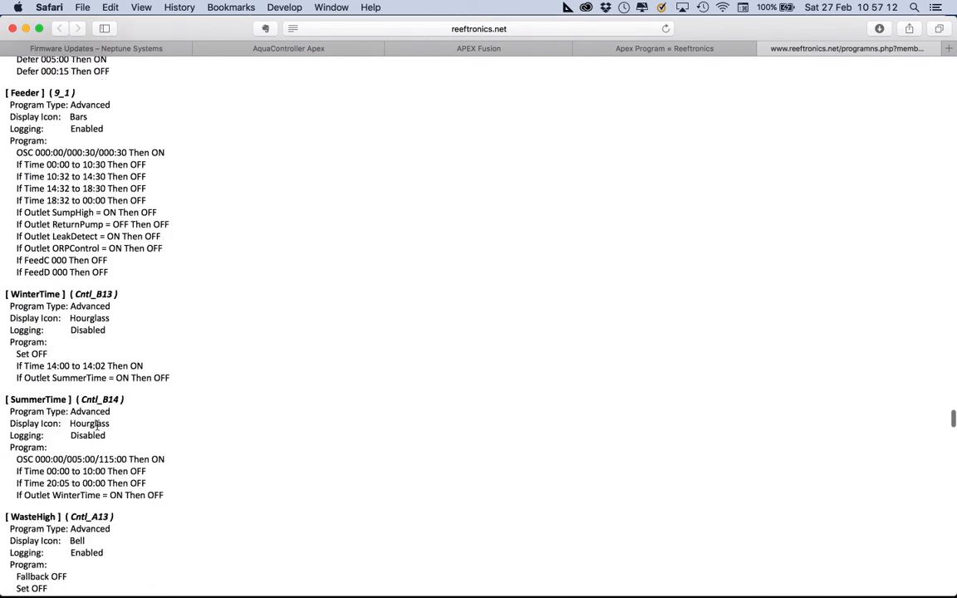
pyautogui.scroll(-15, 97, 426)
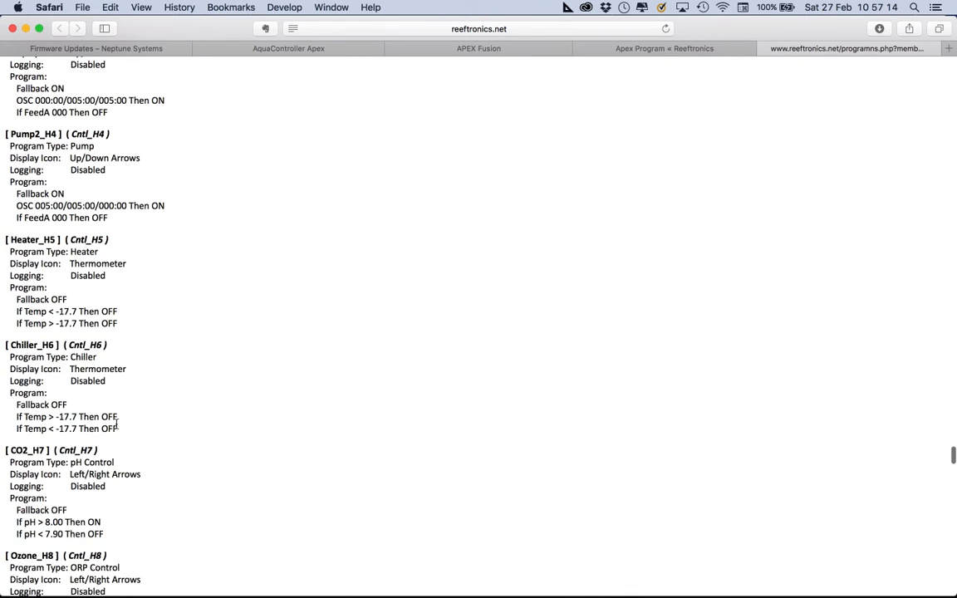
pyautogui.scroll(-4, 50, 417)
pyautogui.scroll(-10, 56, 454)
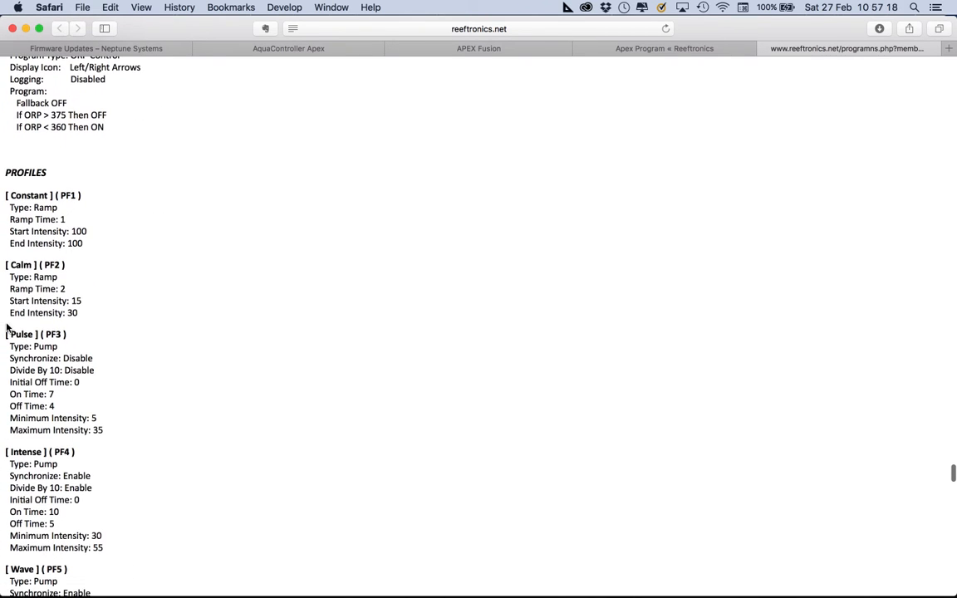
pyautogui.moveTo(28, 394); pyautogui.dragTo(89, 433)
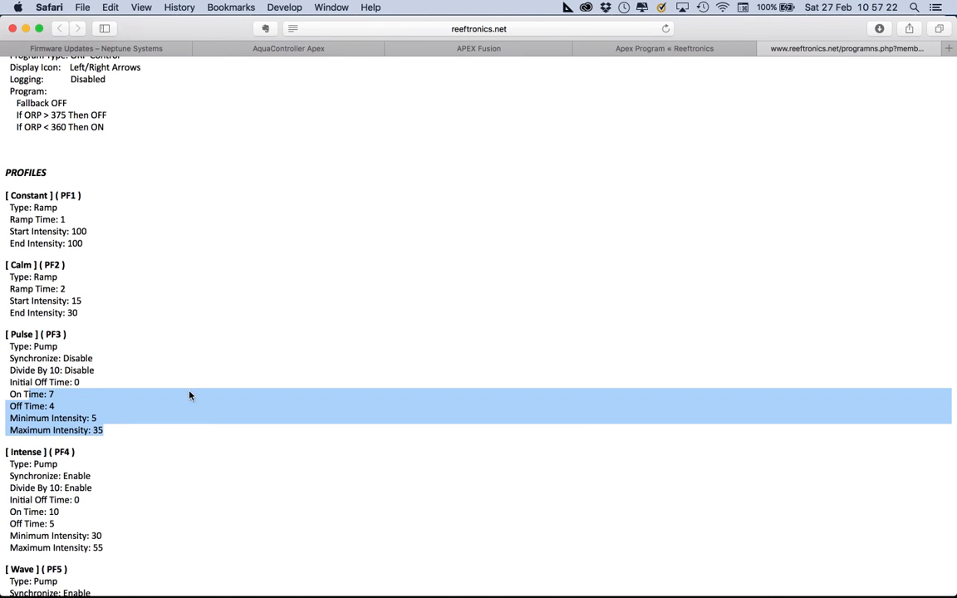
# Return to the CrossFlow program and highlight its 00:00 to 06:59 condition and the Pulse profile name in it.
pyautogui.scroll(20, 205, 251)
pyautogui.scroll(20, 205, 250)
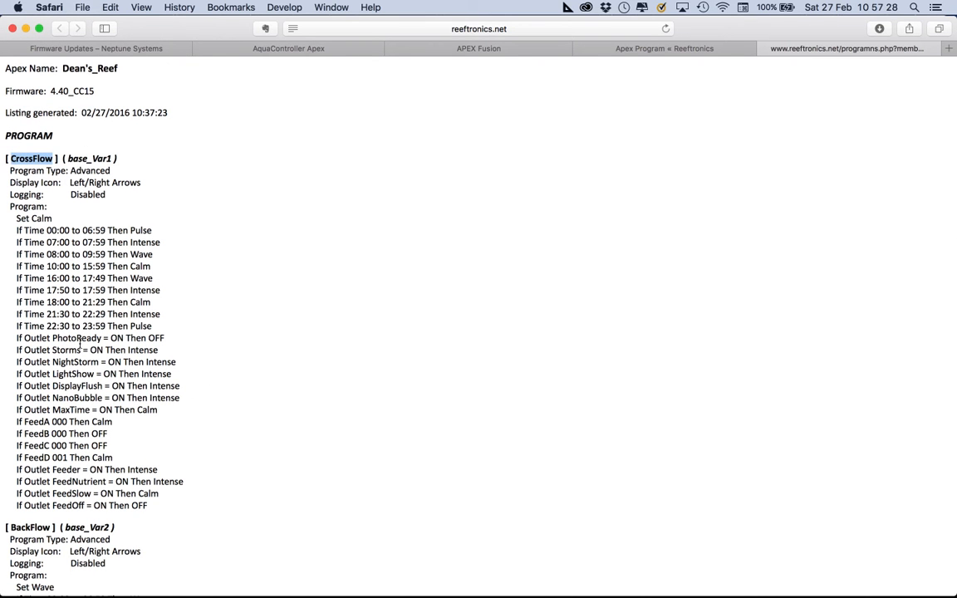
pyautogui.moveTo(12, 226); pyautogui.dragTo(156, 235)
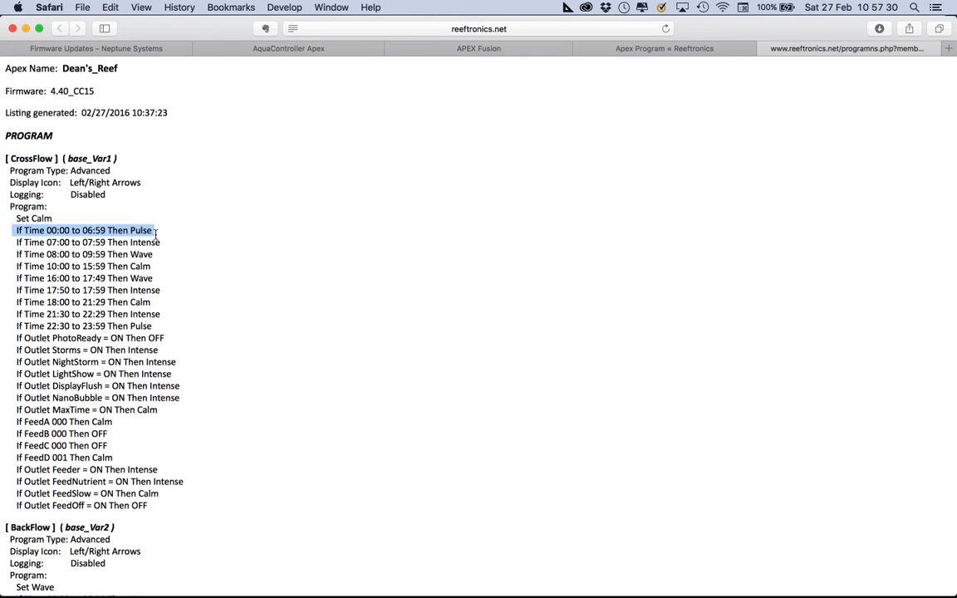
pyautogui.click(142, 228)
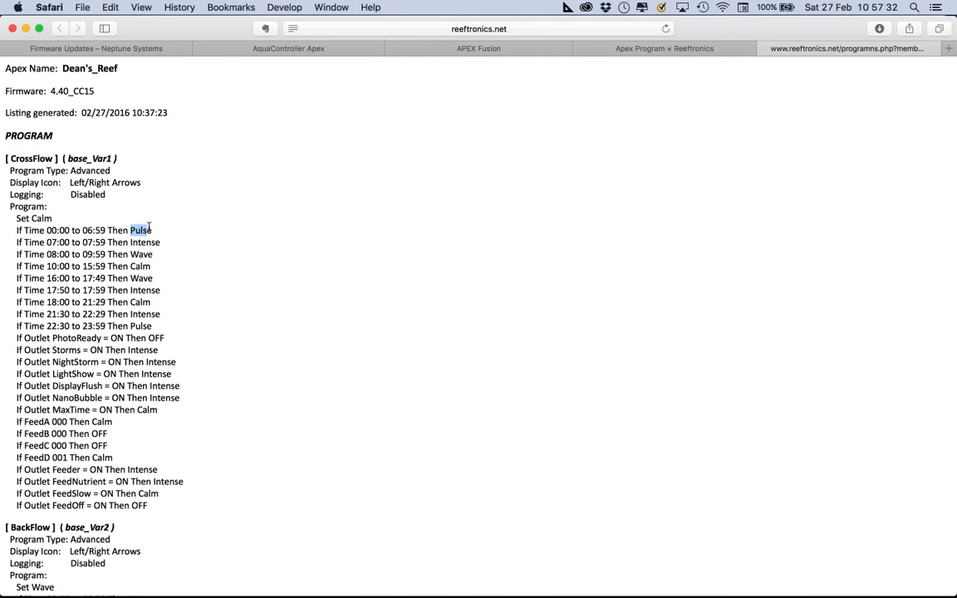
pyautogui.scroll(-3, 158, 249)
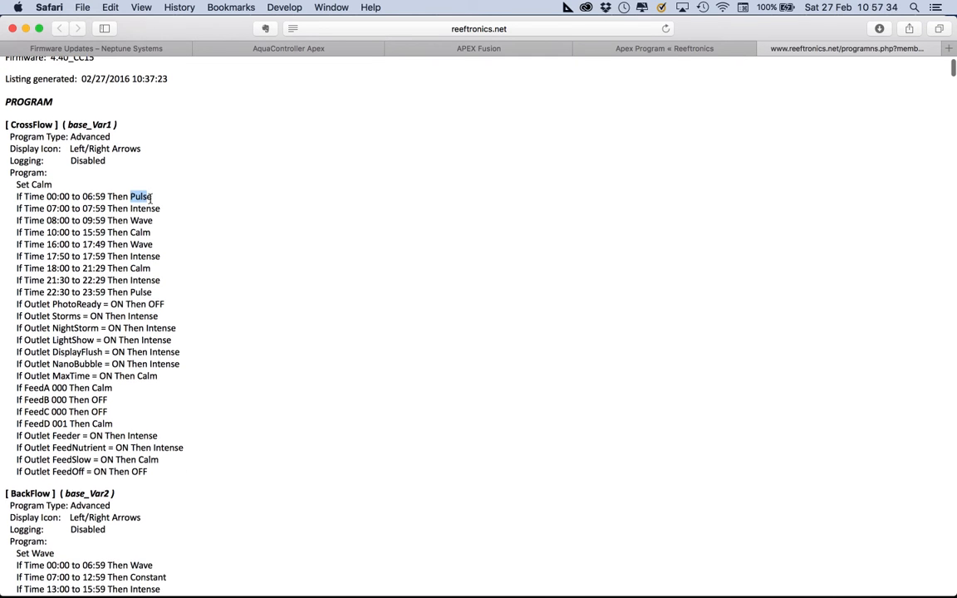
# Select the entire program listing and switch to the Pages document to view its programs from SumpHigh back up to FugeGlow.
pyautogui.press('super+a')
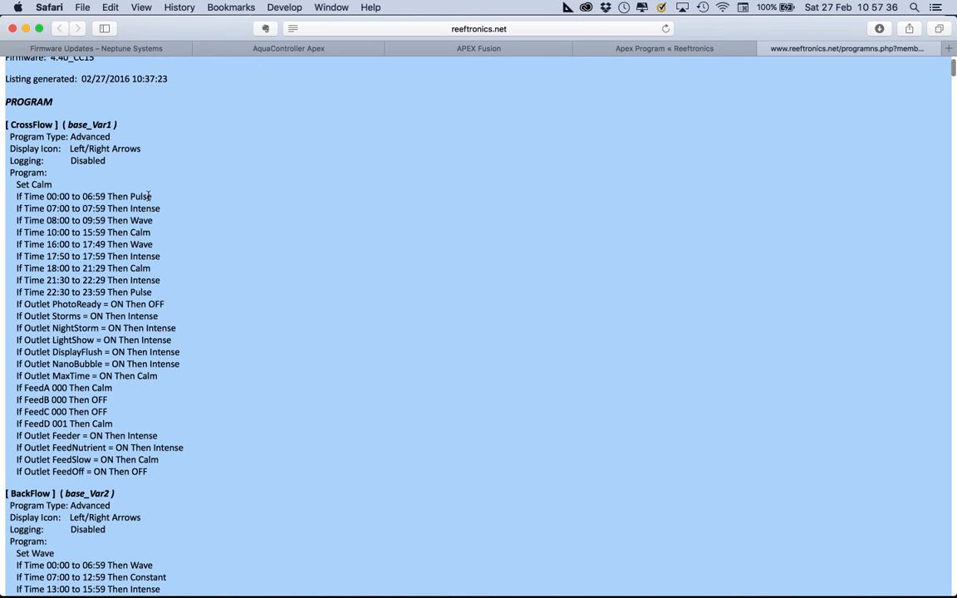
pyautogui.press('super+Tab')
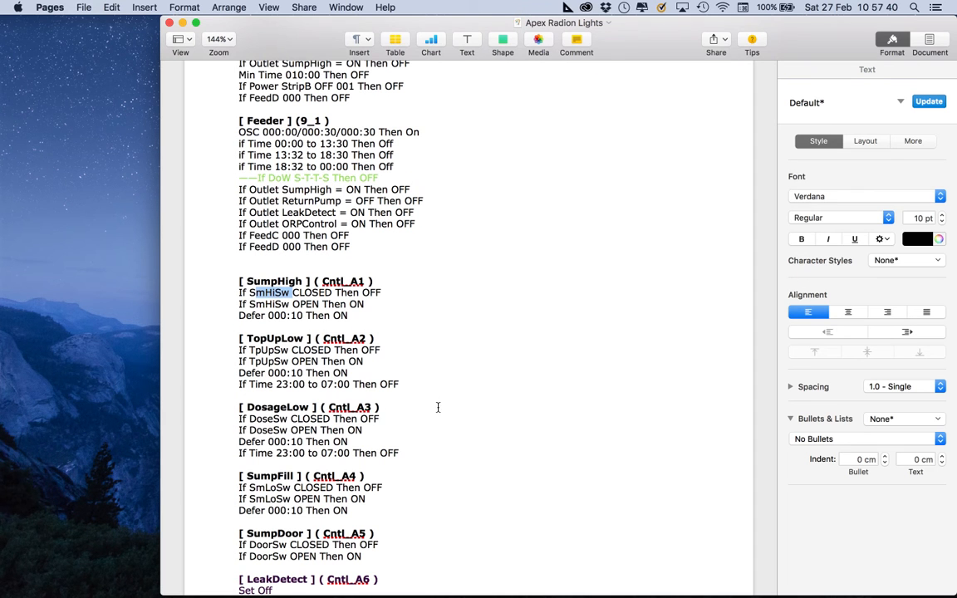
pyautogui.click(449, 407)
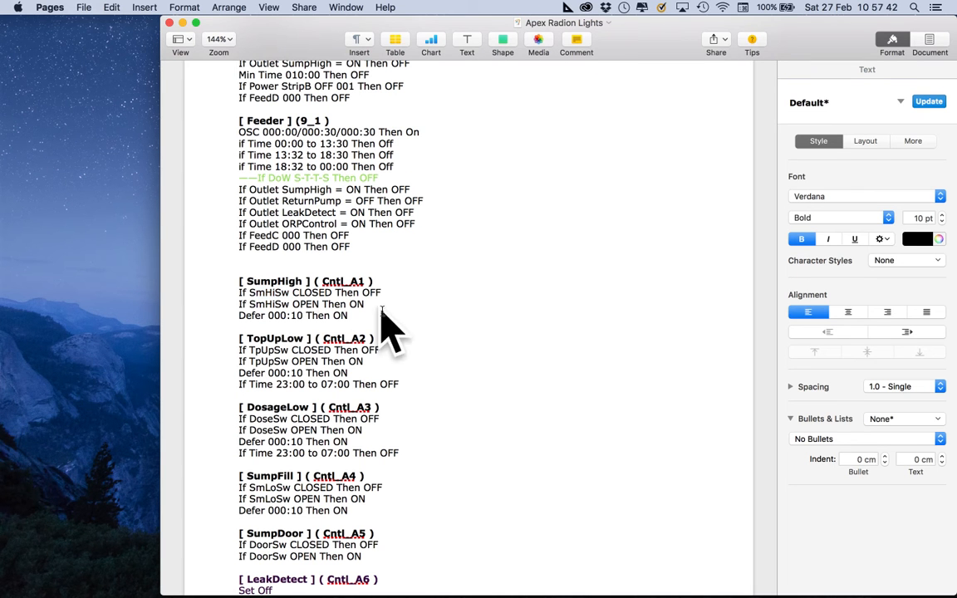
pyautogui.scroll(3, 354, 236)
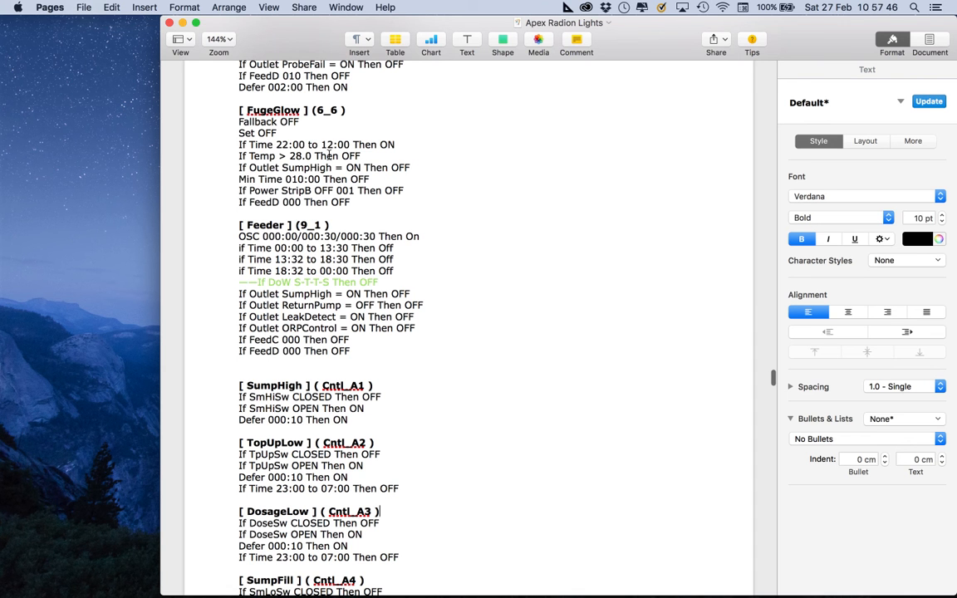
# Switch back to Safari's AquaController Apex module setup page and delete the Ozone_H8 outlet.
pyautogui.press('super+Tab')
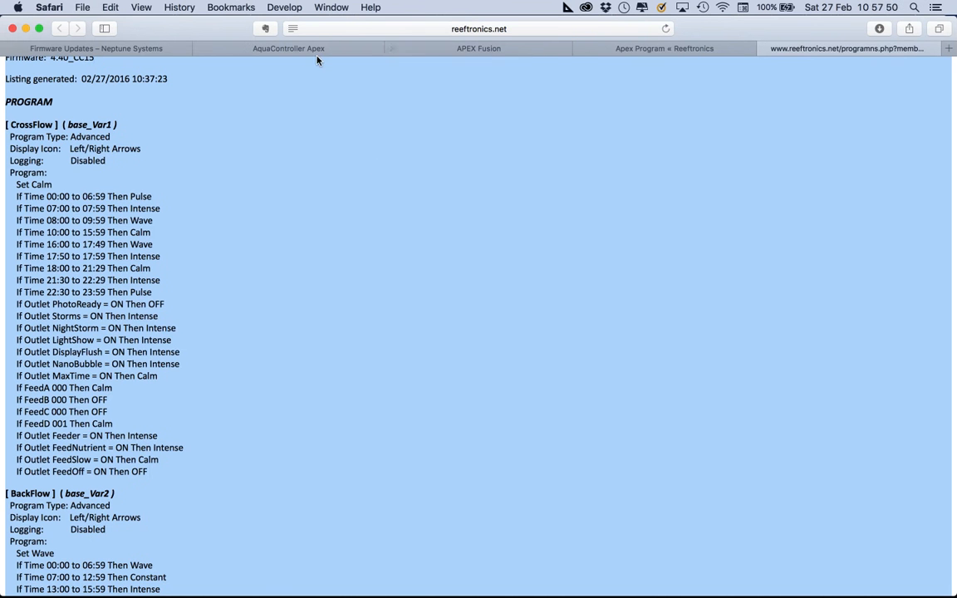
pyautogui.click(350, 50)
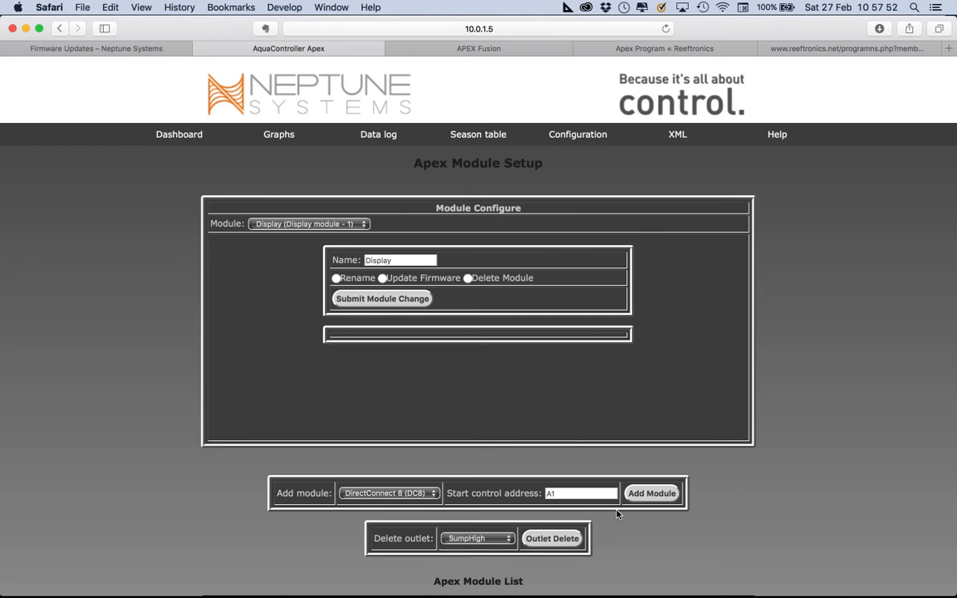
pyautogui.scroll(-5, 733, 538)
pyautogui.click(478, 307)
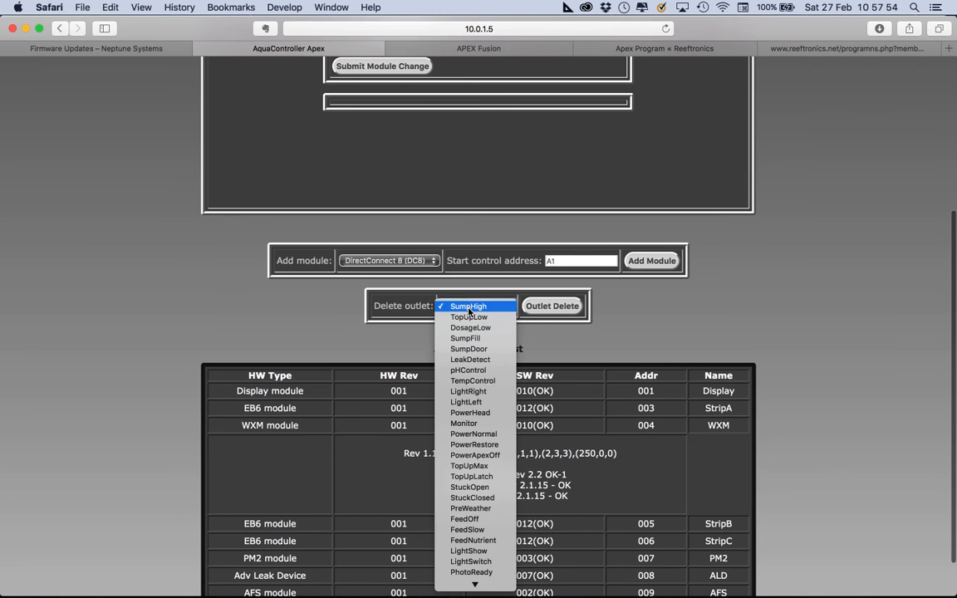
pyautogui.moveTo(478, 586)
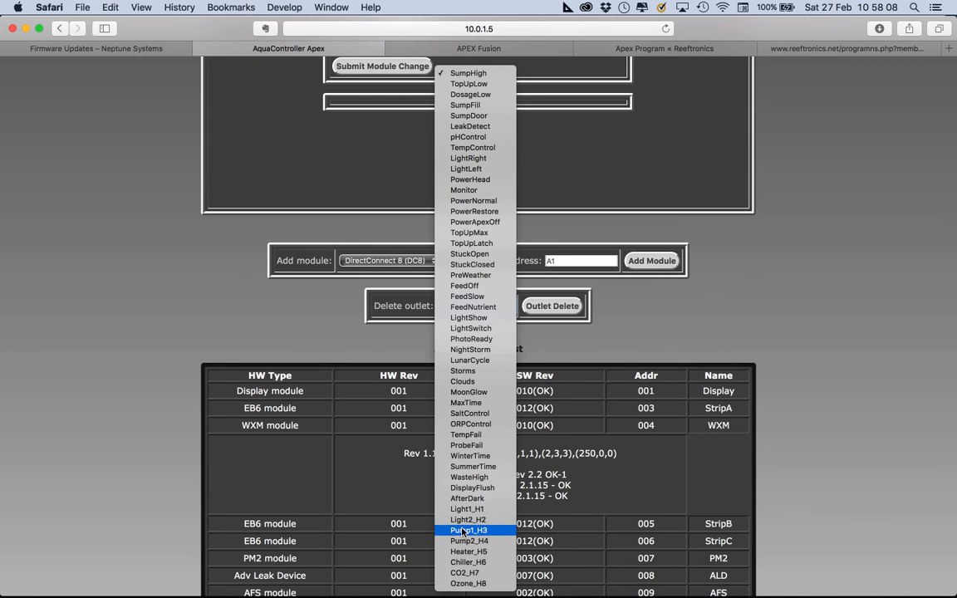
pyautogui.click(455, 585)
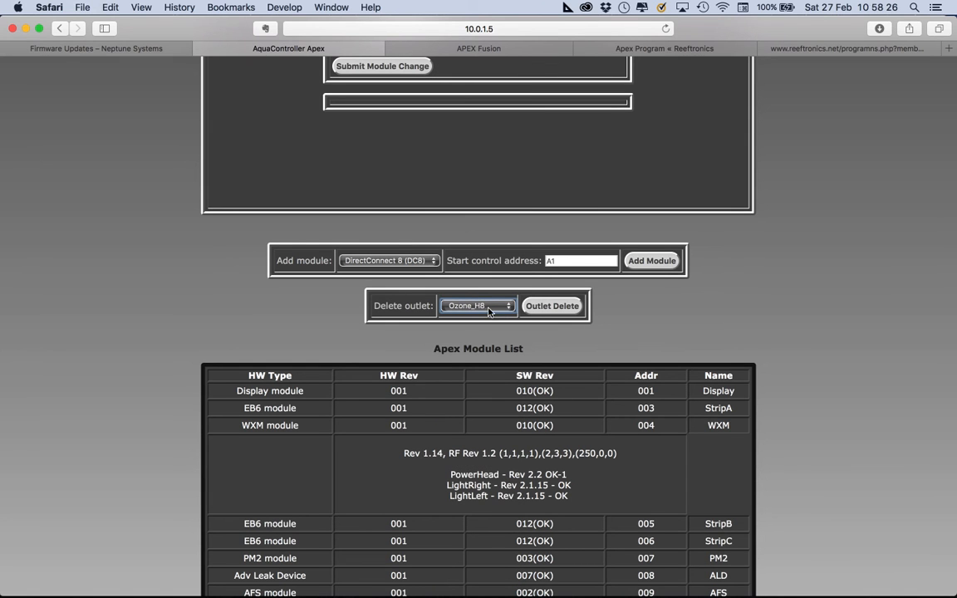
pyautogui.click(546, 309)
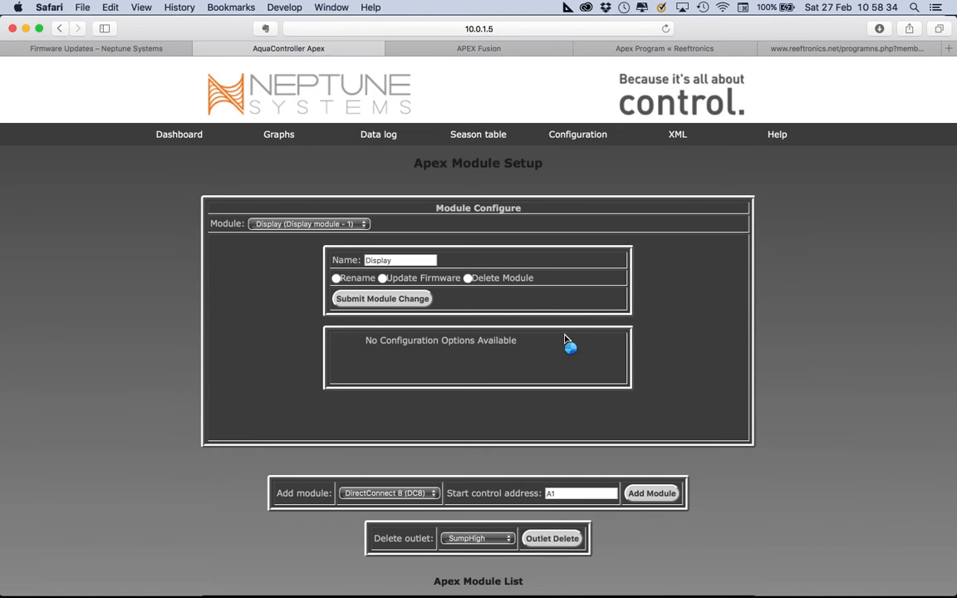
# Delete the CO2_H7 and Chiller_H6 outlets from the controller.
pyautogui.scroll(-5, 438, 425)
pyautogui.click(478, 336)
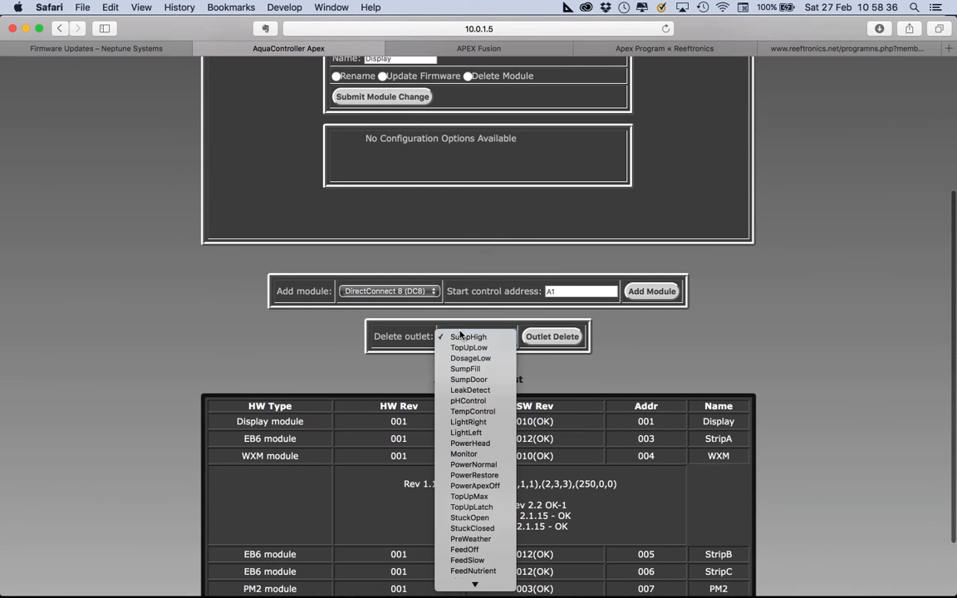
pyautogui.scroll(-5, 476, 337)
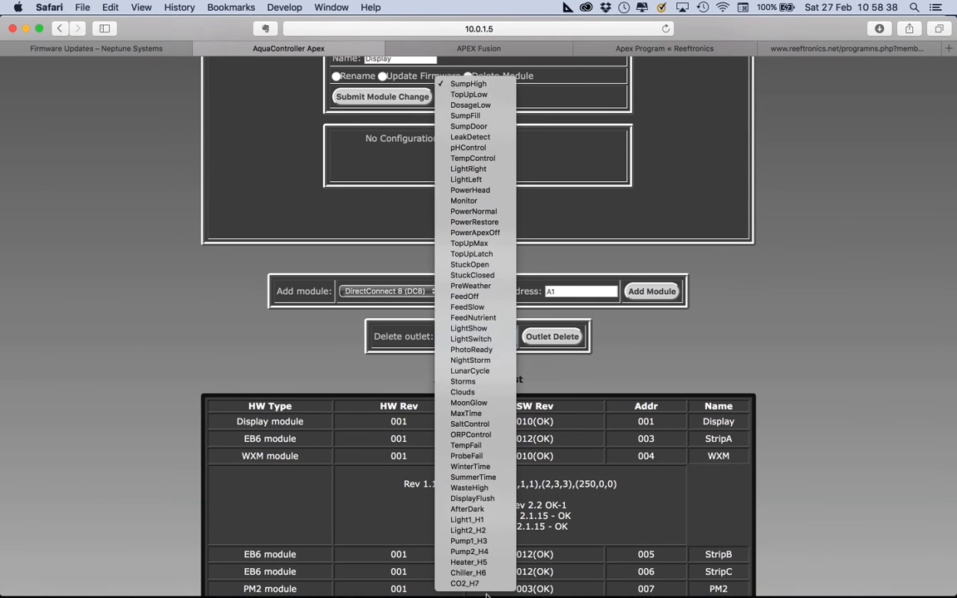
pyautogui.click(477, 584)
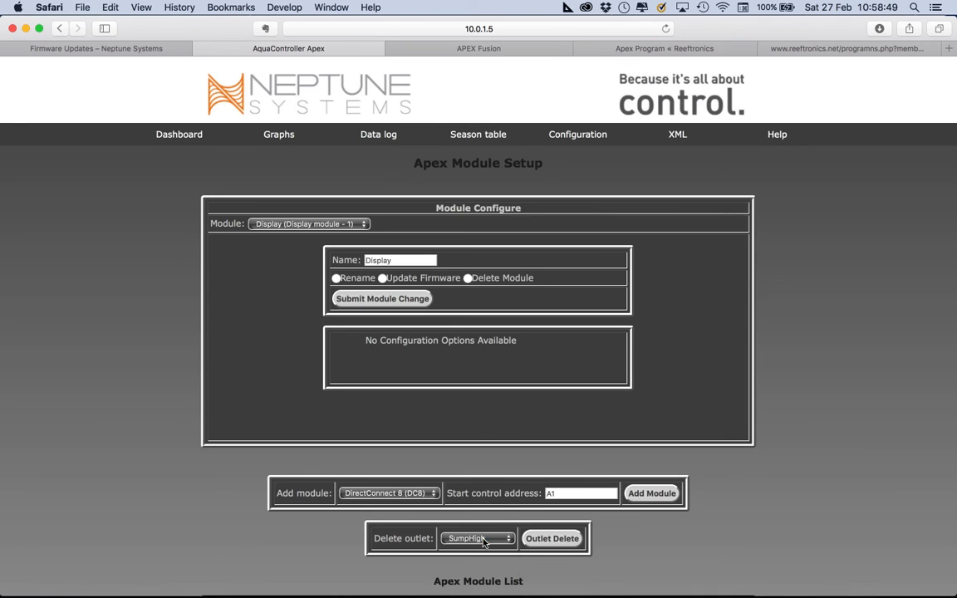
pyautogui.click(484, 540)
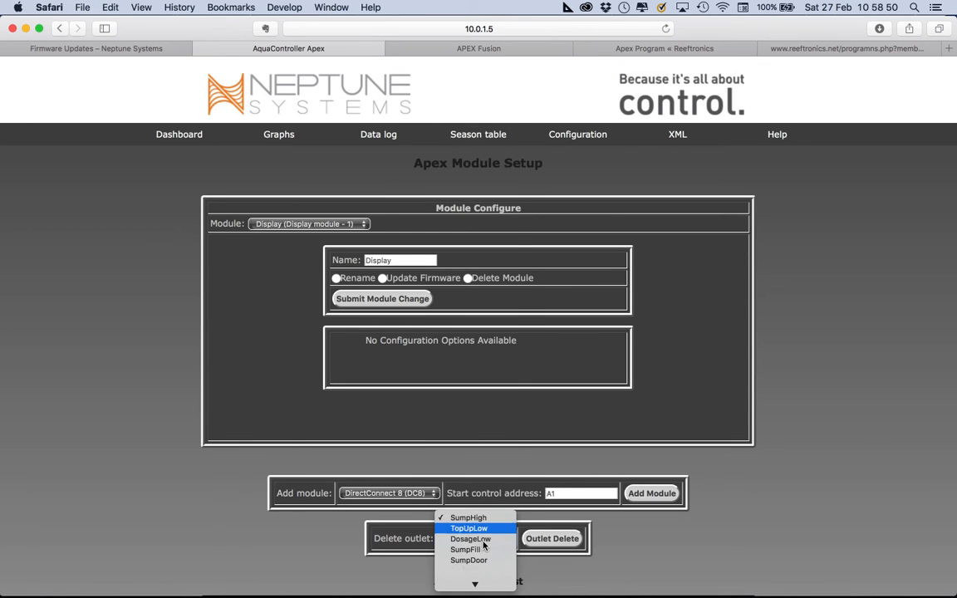
pyautogui.click(469, 584)
pyautogui.click(563, 542)
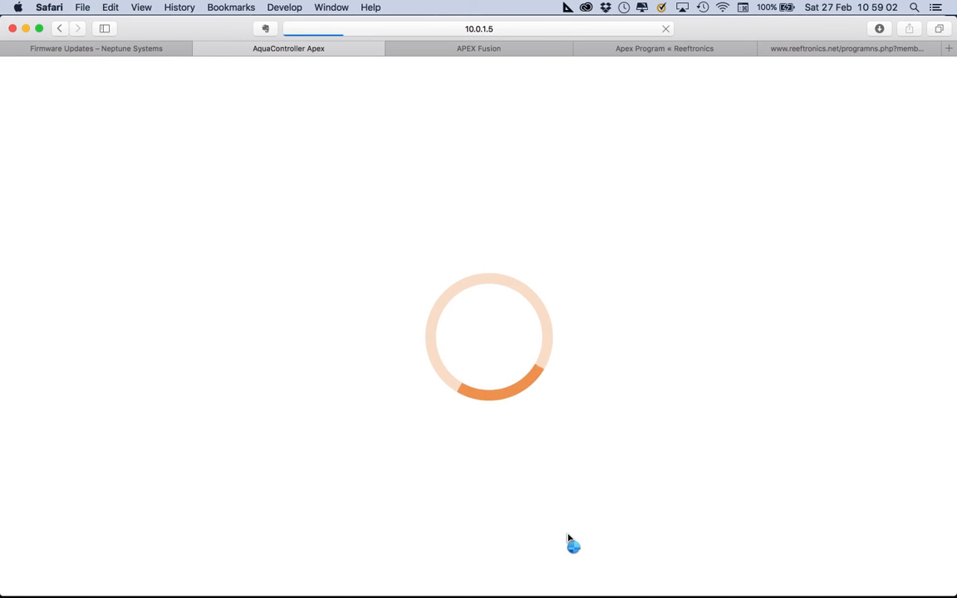
# Check the remaining outlets offered for deletion without choosing one, and switch to the Apex Fusion Outputs page.
pyautogui.scroll(-5, 498, 359)
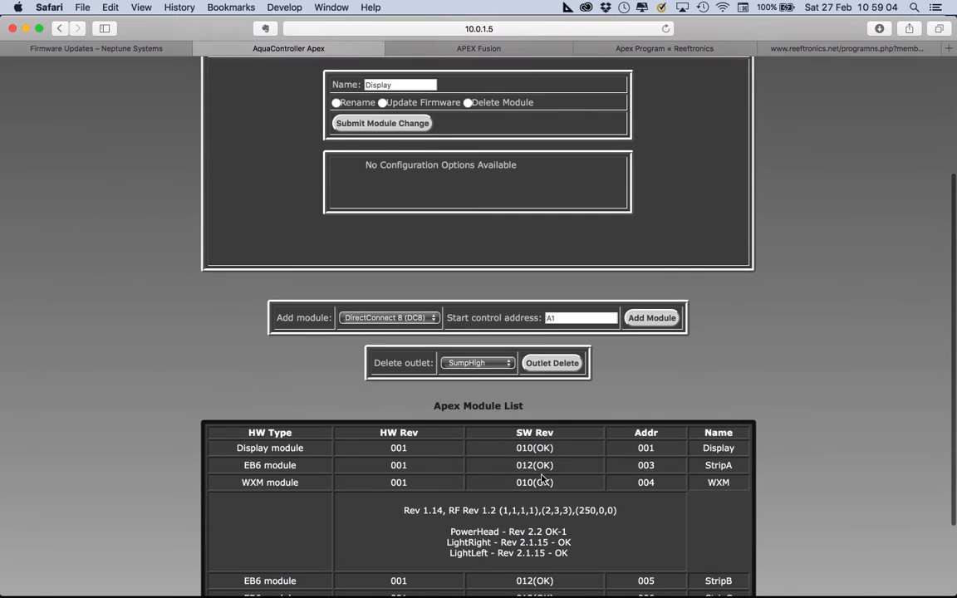
pyautogui.click(486, 330)
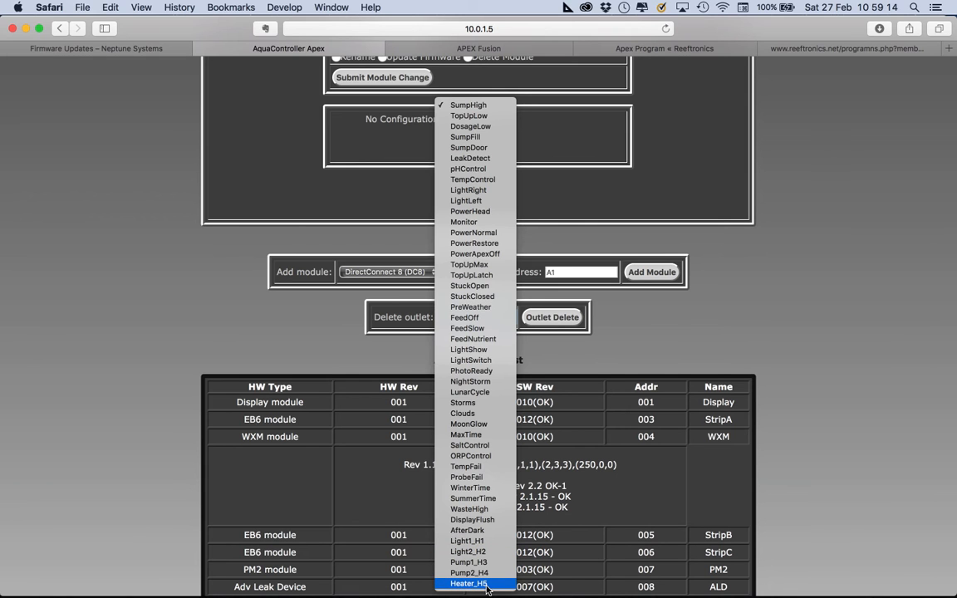
pyautogui.click(706, 259)
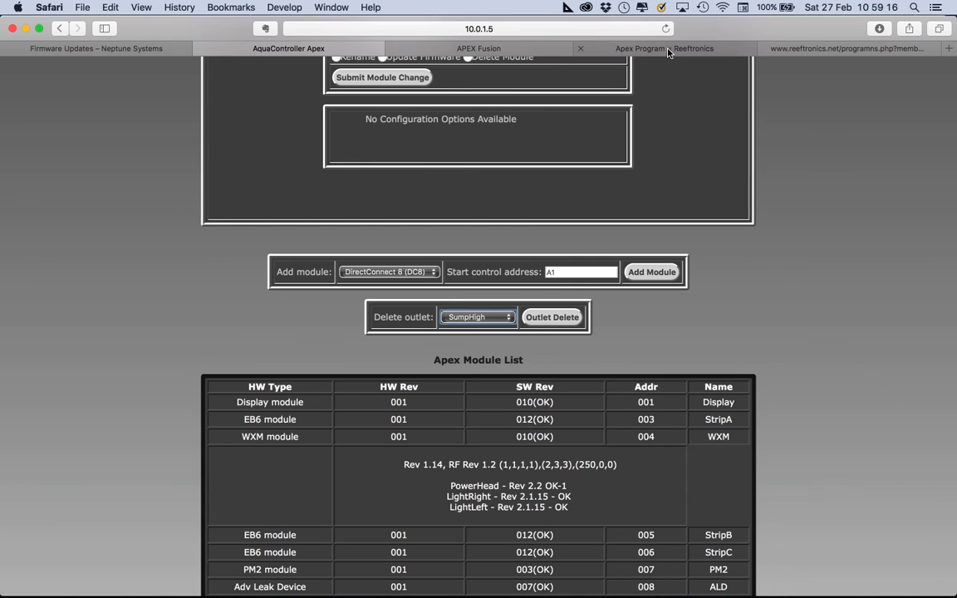
pyautogui.click(461, 47)
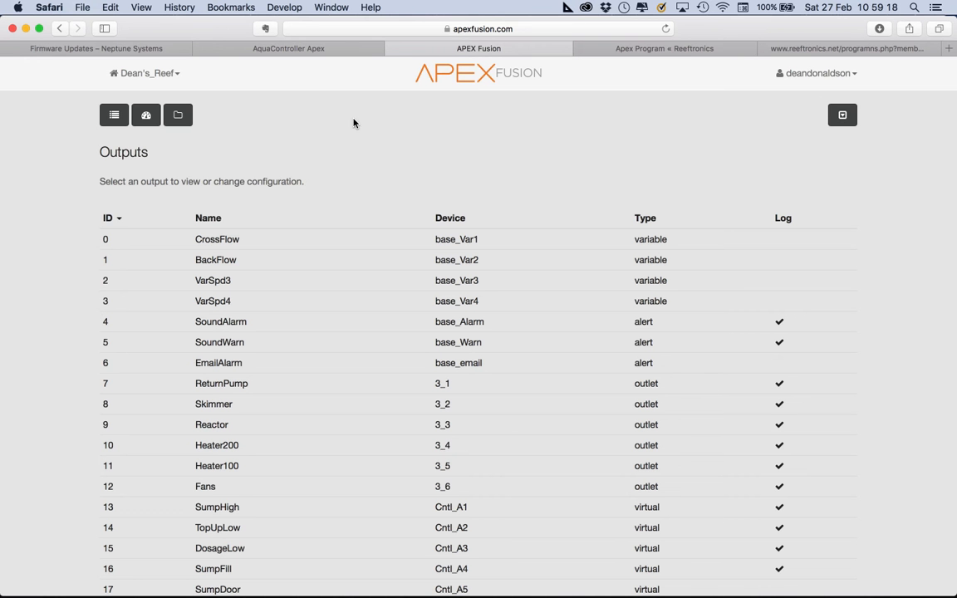
# Open the Apex Fusion dashboard, unlock its layout to view the new tiles through Pump2_H4, and lock it again.
pyautogui.click(140, 76)
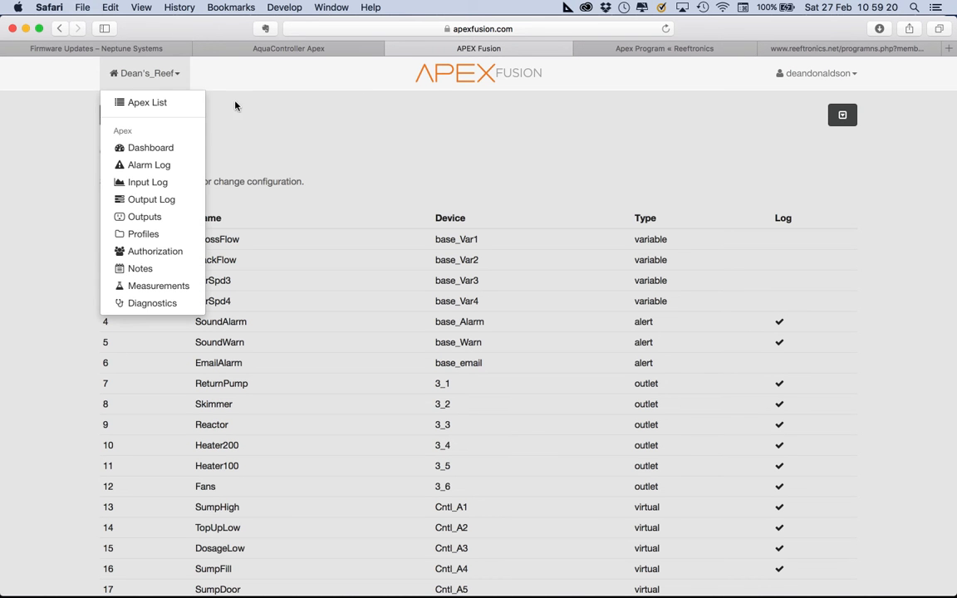
pyautogui.click(156, 147)
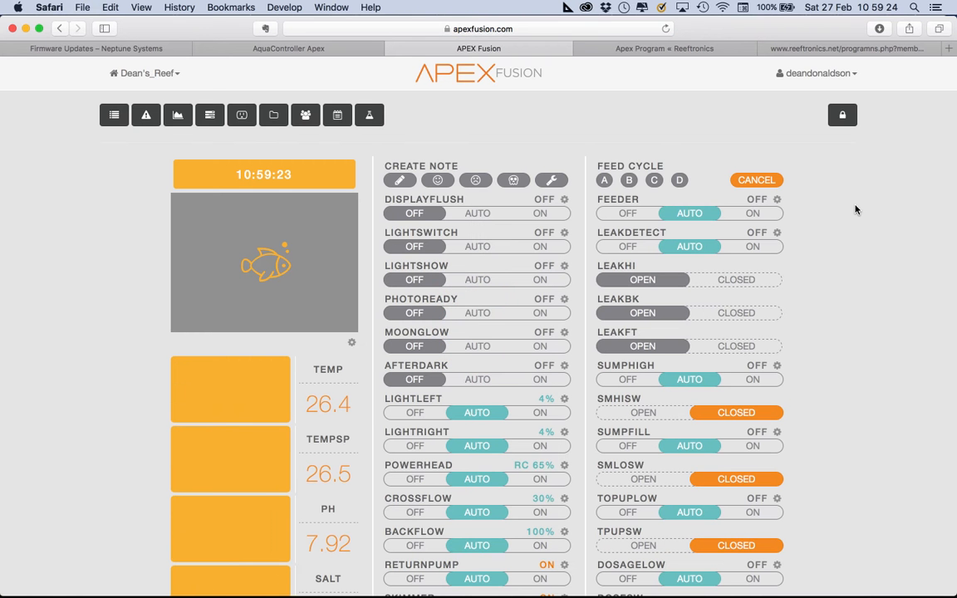
pyautogui.click(842, 119)
pyautogui.hscroll(10, 733, 208)
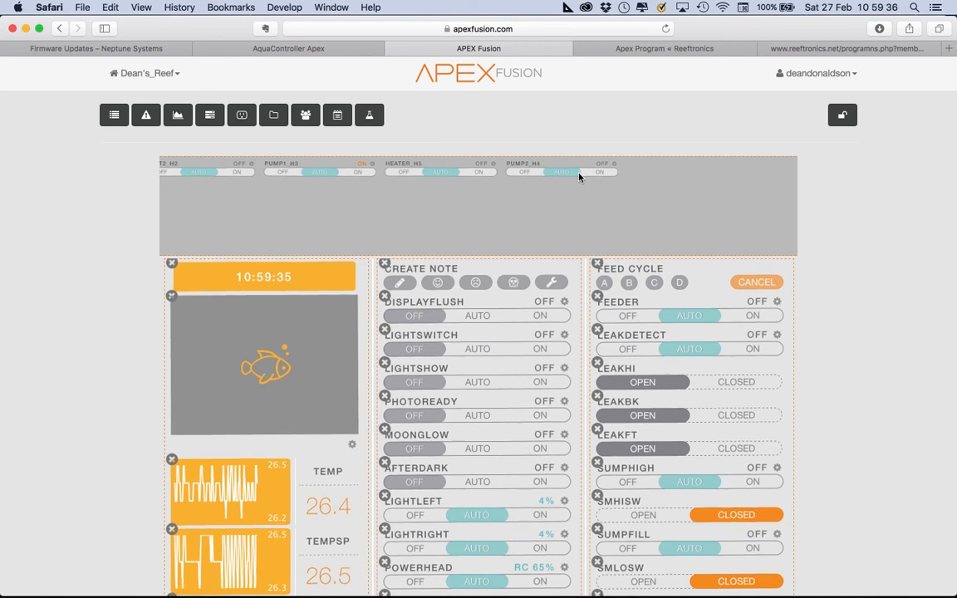
pyautogui.moveTo(567, 172); pyautogui.dragTo(540, 174)
pyautogui.click(843, 117)
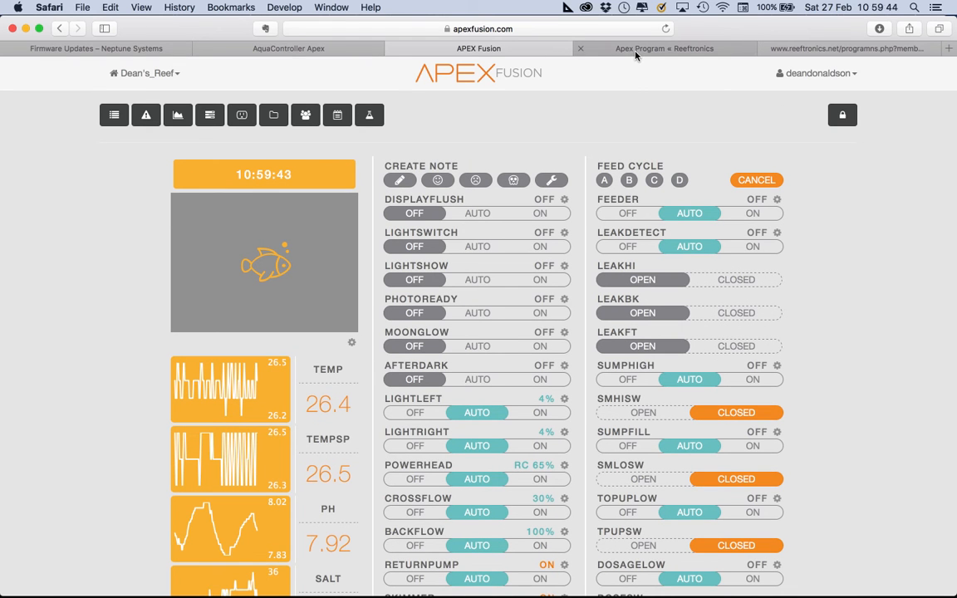
# Review the Apex Fusion Outputs list and the outlets offered for deletion on the AquaController Apex module setup page.
pyautogui.click(252, 114)
pyautogui.scroll(-8, 519, 403)
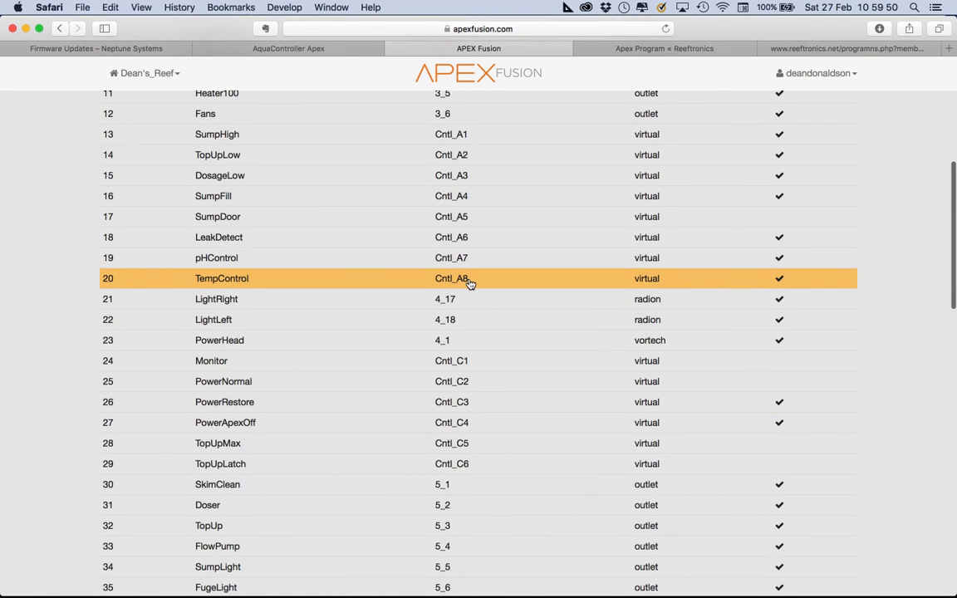
pyautogui.scroll(-3, 498, 374)
pyautogui.scroll(7, 498, 374)
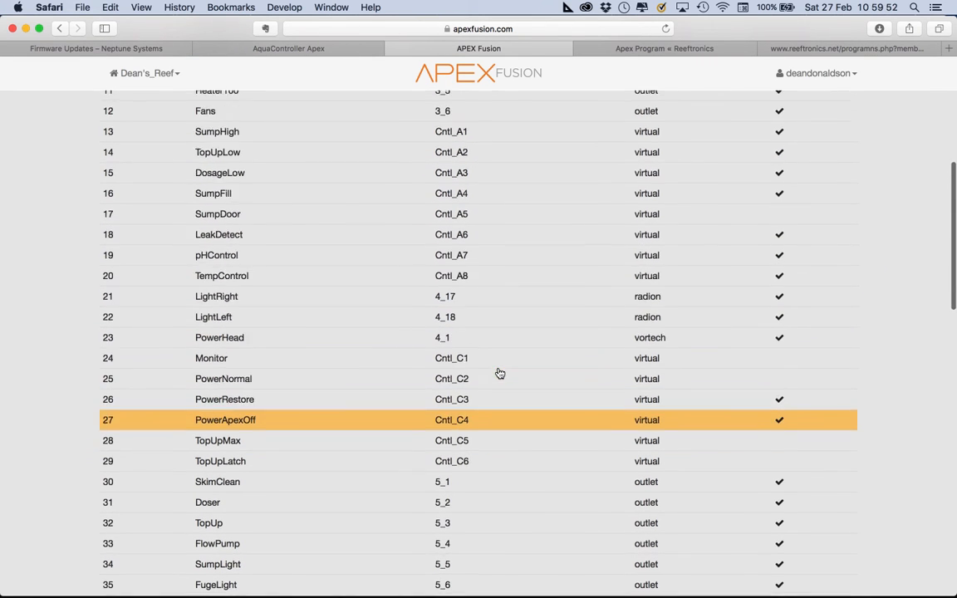
pyautogui.click(316, 49)
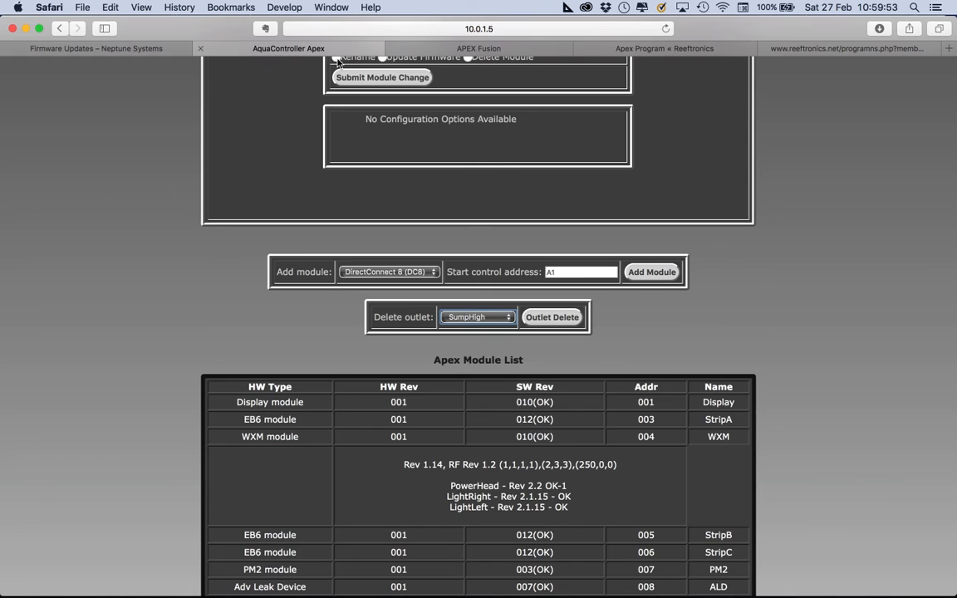
pyautogui.click(459, 322)
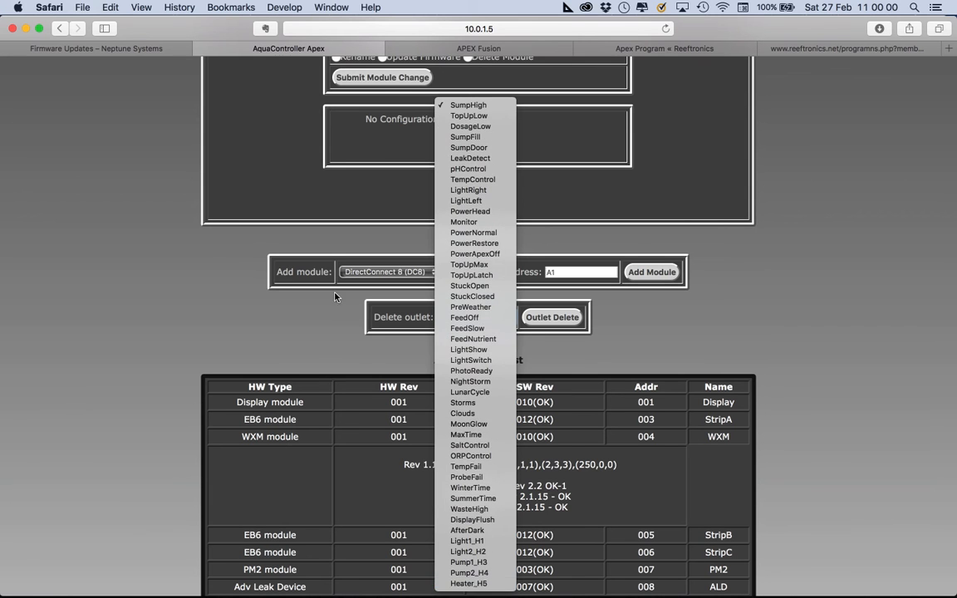
pyautogui.click(308, 268)
# Add a DirectConnect 8 (DC8) module with the start control address H6.
pyautogui.click(387, 274)
pyautogui.click(386, 283)
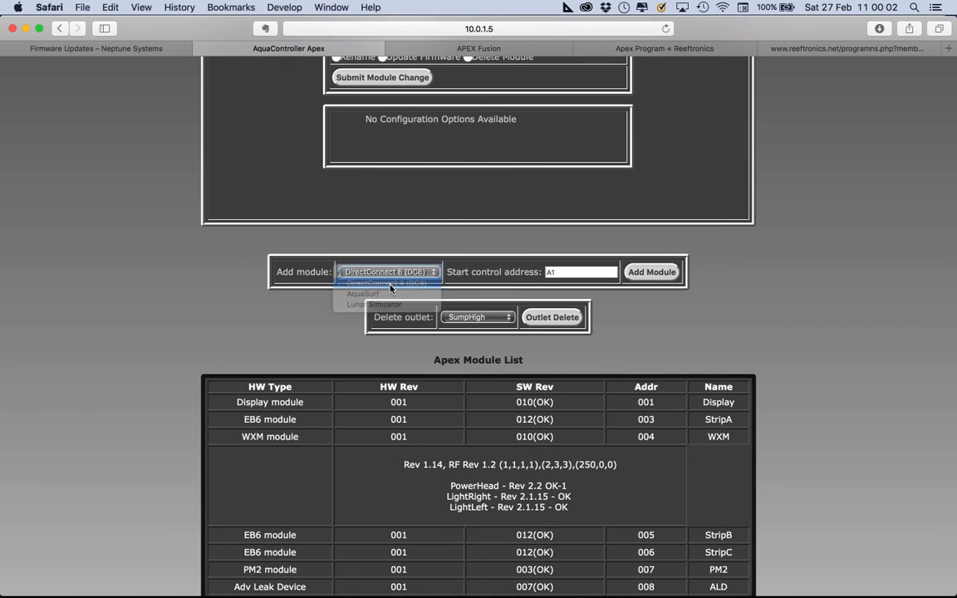
pyautogui.press('Tab')
pyautogui.write('H6')
pyautogui.click(638, 272)
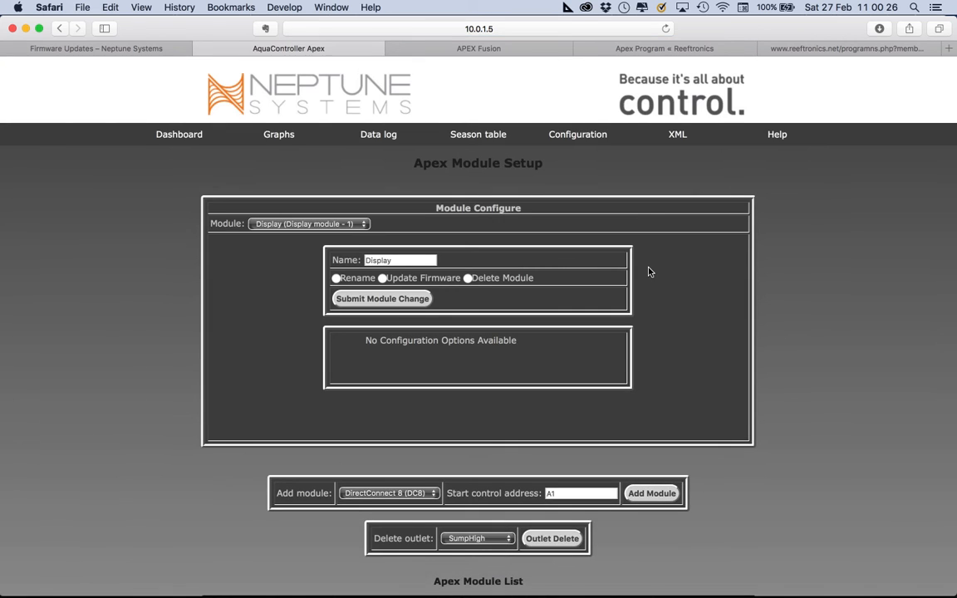
# Check the outlets offered for deletion after adding the module, without choosing one.
pyautogui.scroll(-3, 656, 218)
pyautogui.scroll(-4, 656, 221)
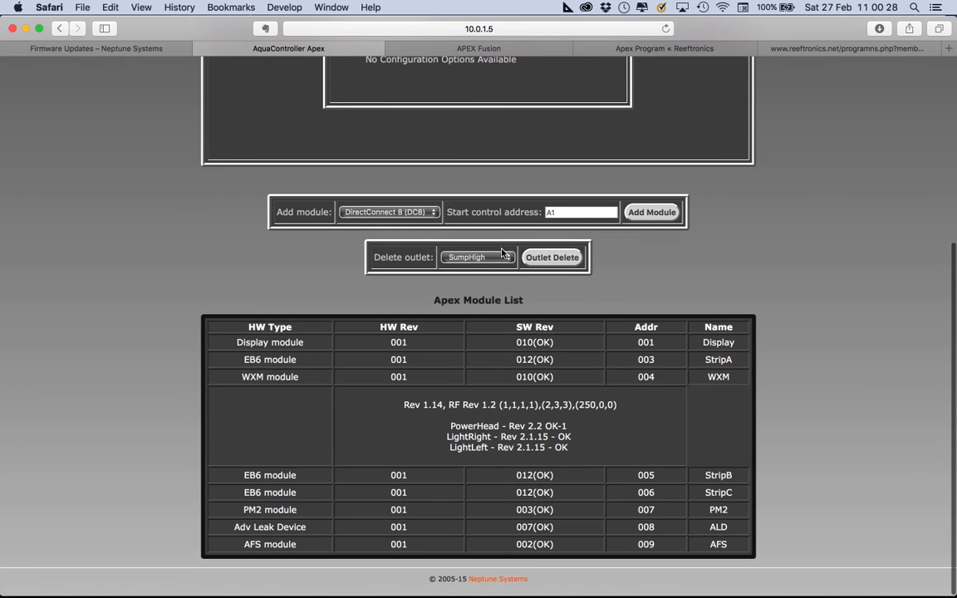
pyautogui.click(478, 257)
pyautogui.scroll(-5, 477, 498)
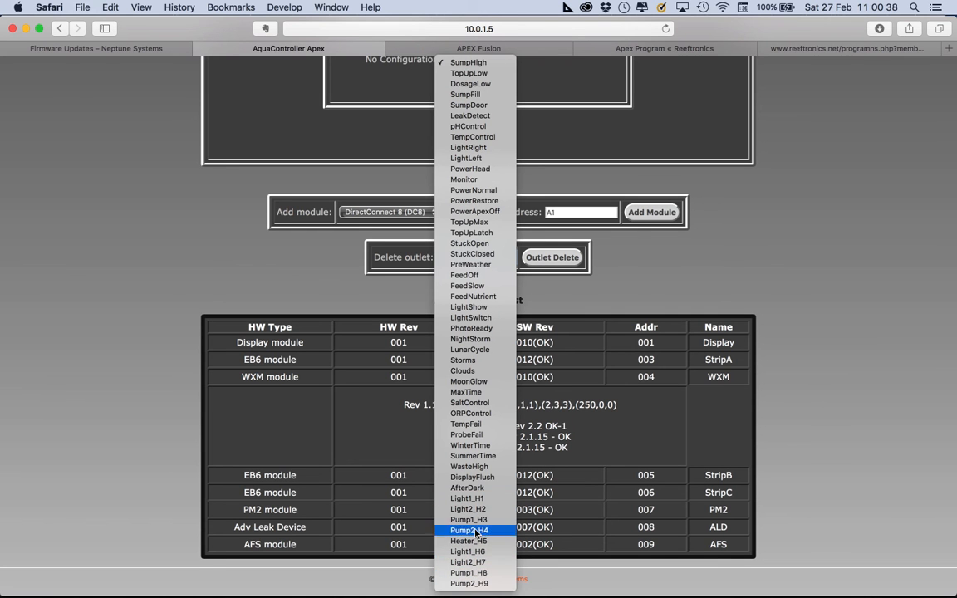
pyautogui.click(640, 285)
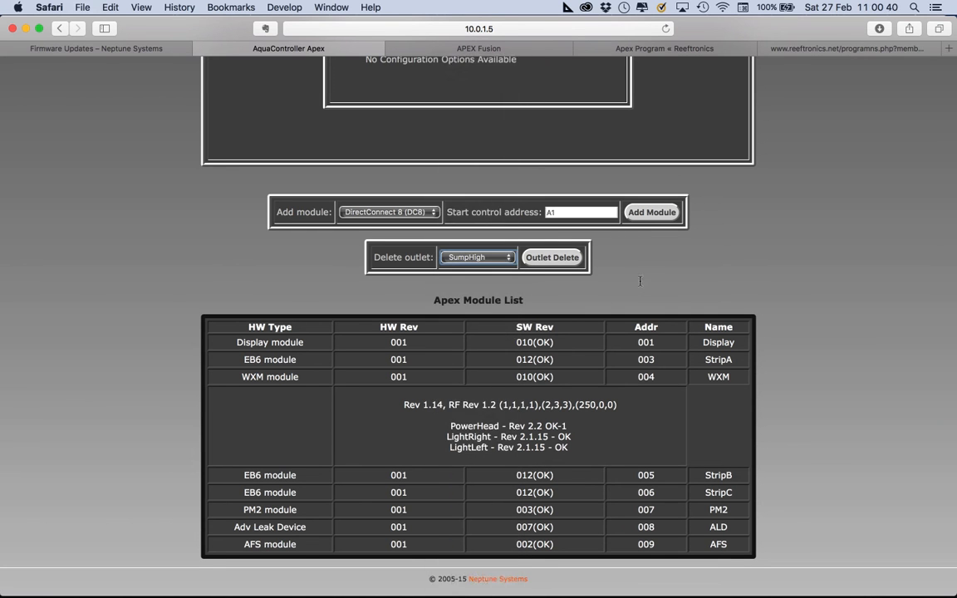
# Open the local controller's Outlet setup page.
pyautogui.scroll(7, 640, 283)
pyautogui.moveTo(577, 135)
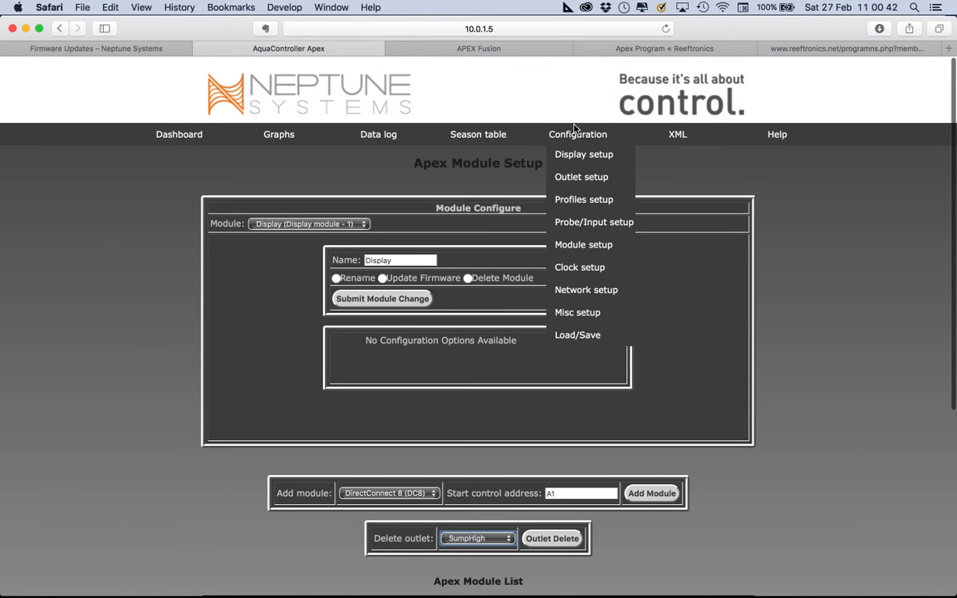
pyautogui.click(573, 177)
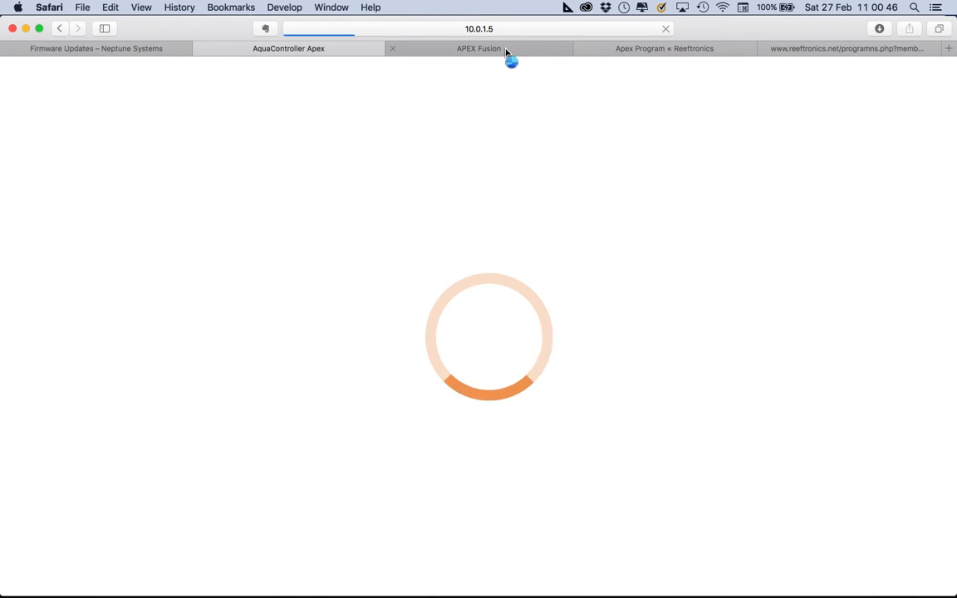
# Switch to the Apex Fusion dashboard, unlock it to look through the new tiles, and lock it again.
pyautogui.click(510, 50)
pyautogui.scroll(5, 578, 146)
pyautogui.click(145, 121)
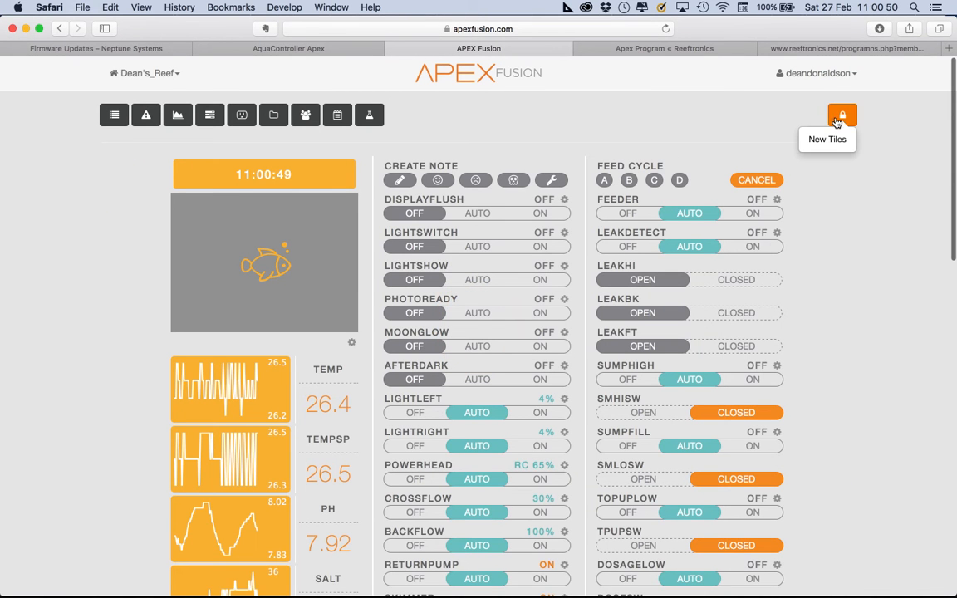
pyautogui.click(841, 117)
pyautogui.hscroll(5, 688, 209)
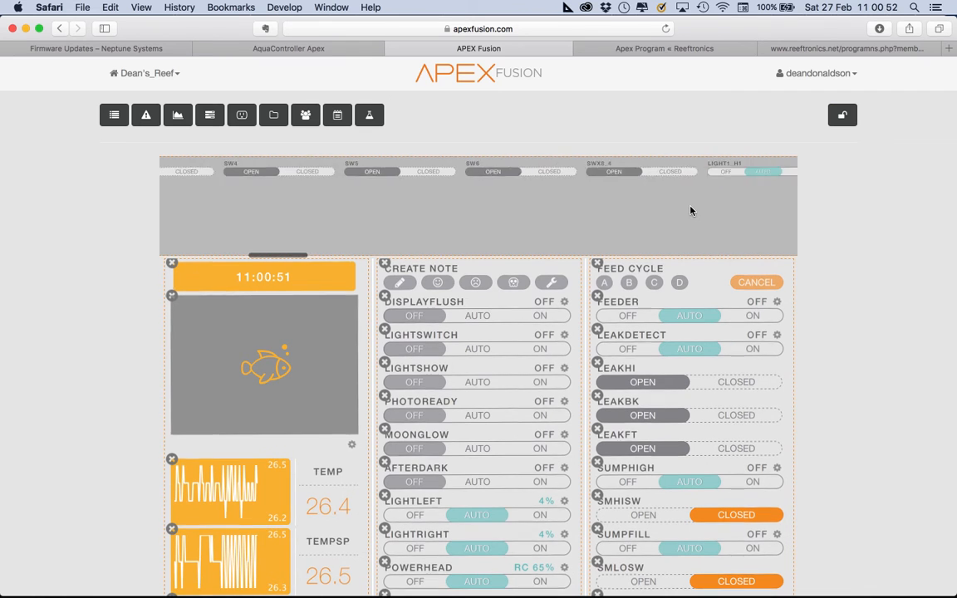
pyautogui.click(843, 119)
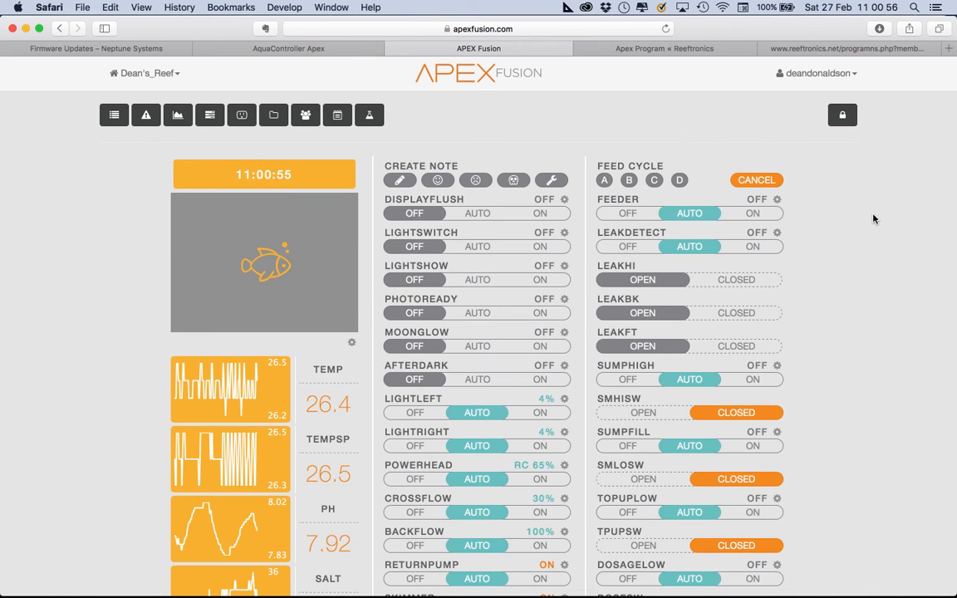
# Switch back to the AquaController Apex page and reload Outlet setup to view the CrossFlow outlet's program.
pyautogui.click(297, 47)
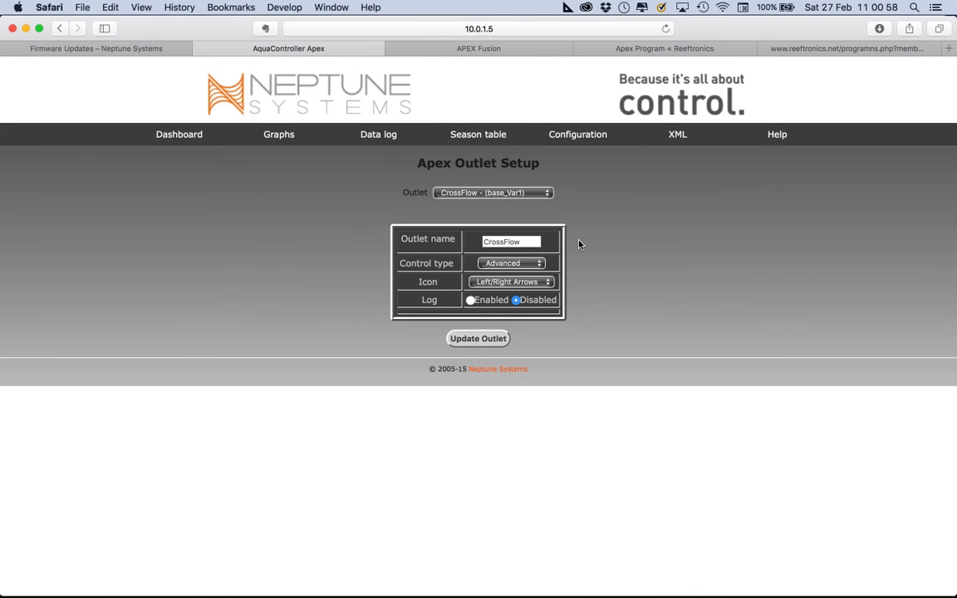
pyautogui.moveTo(581, 143)
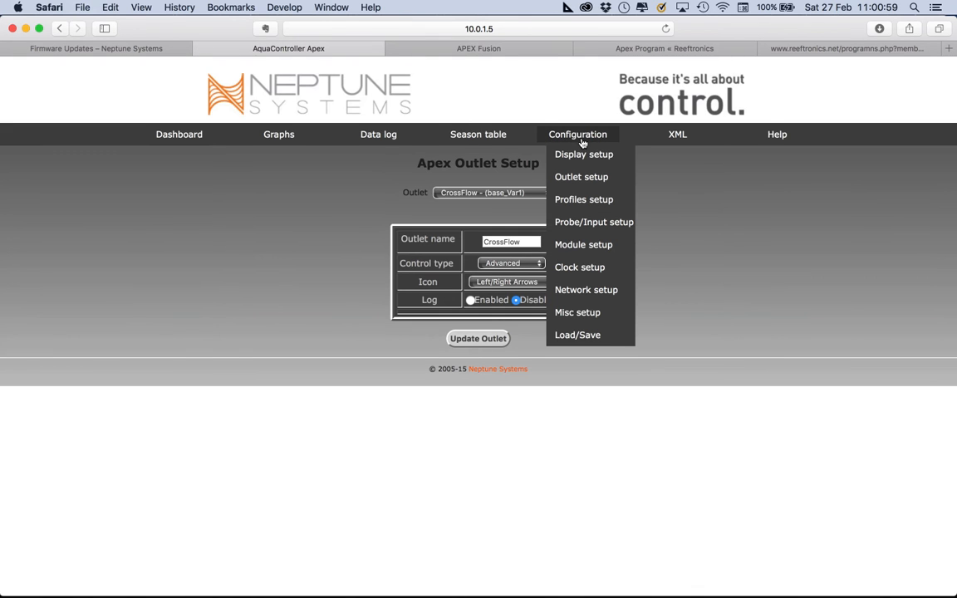
pyautogui.click(584, 180)
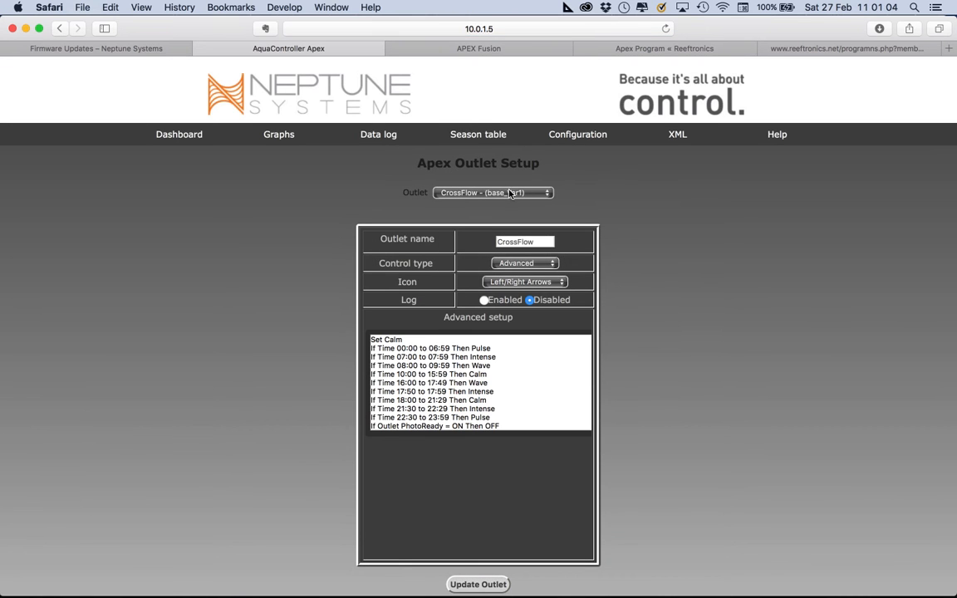
# Open the LightSwitch output's configuration from the Apex Fusion dashboard and highlight the MaxTime condition in its program.
pyautogui.click(490, 51)
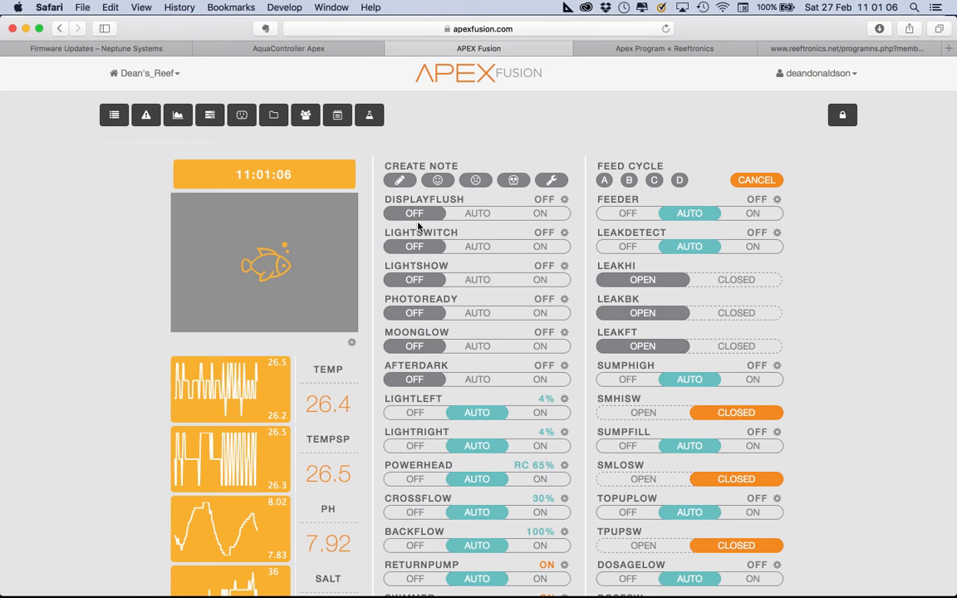
pyautogui.click(564, 235)
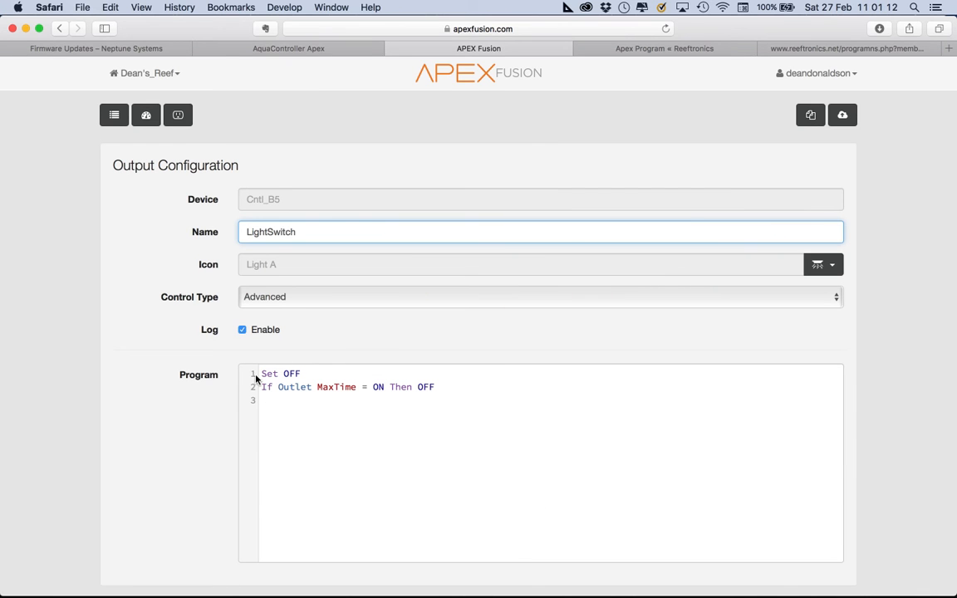
pyautogui.moveTo(264, 388); pyautogui.dragTo(439, 391)
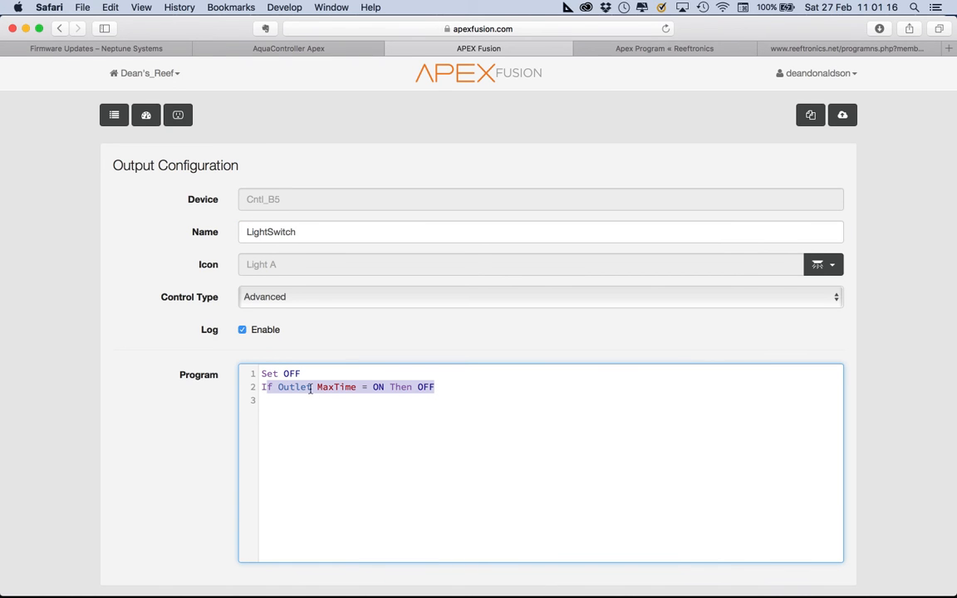
pyautogui.moveTo(317, 388); pyautogui.dragTo(347, 385)
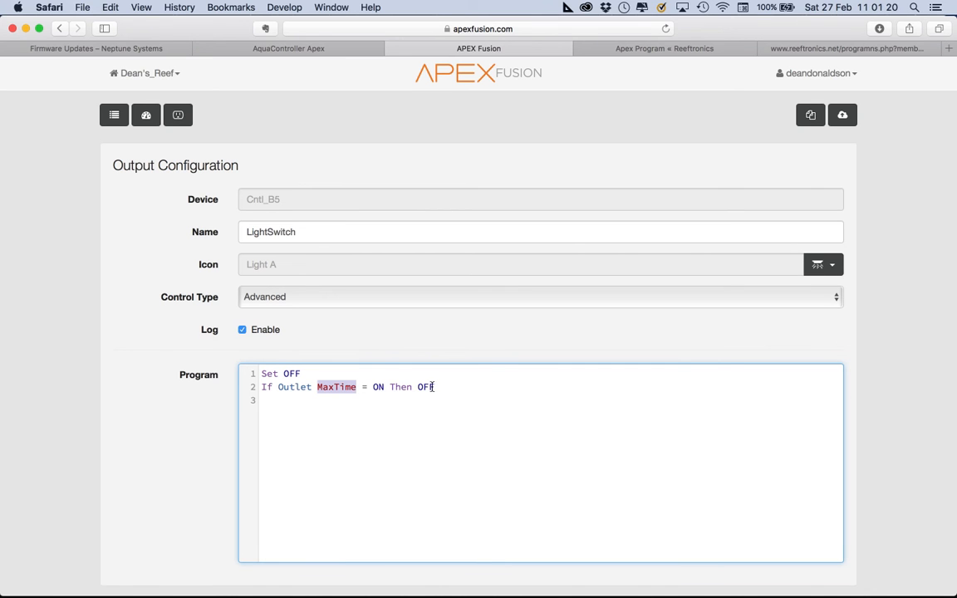
pyautogui.click(455, 339)
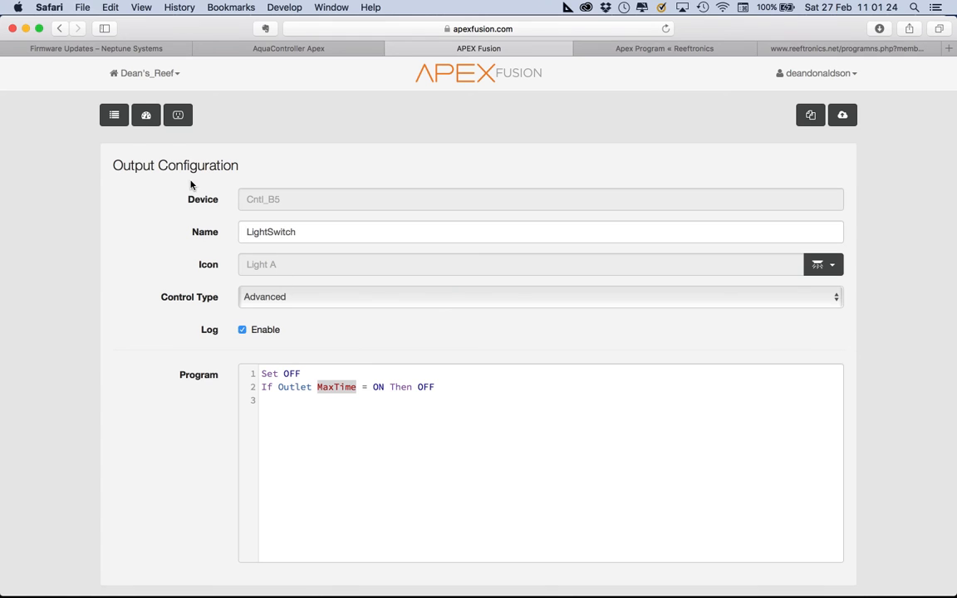
# Return to the dashboard and toggle the LightSwitch outlet on and back off twice.
pyautogui.click(147, 115)
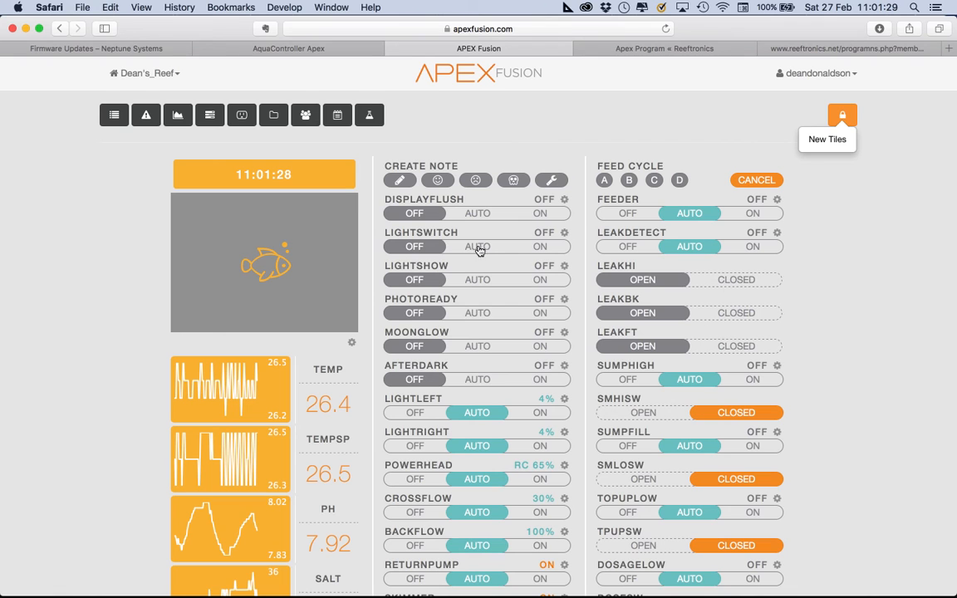
pyautogui.click(546, 250)
pyautogui.click(422, 249)
pyautogui.click(547, 247)
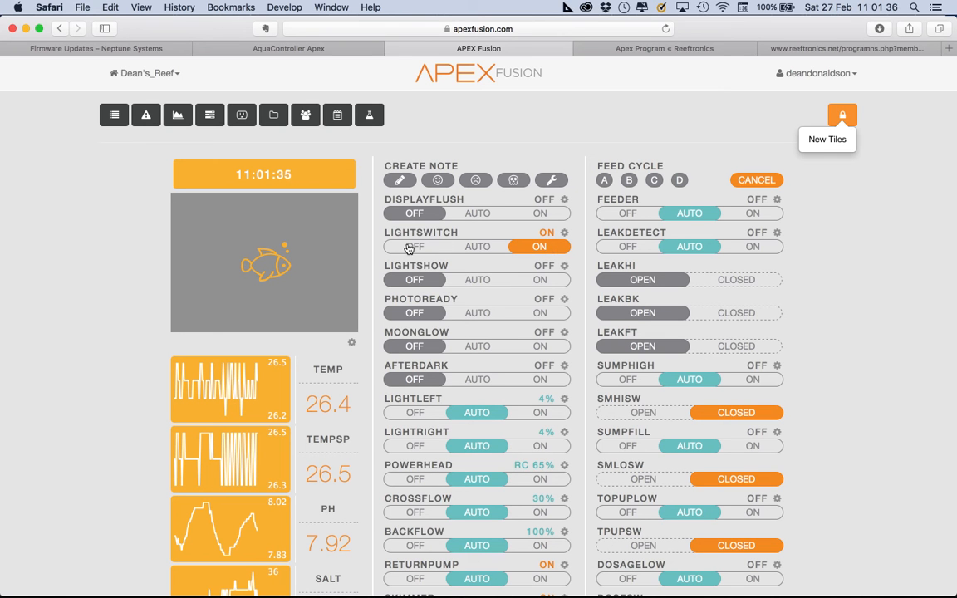
pyautogui.click(415, 250)
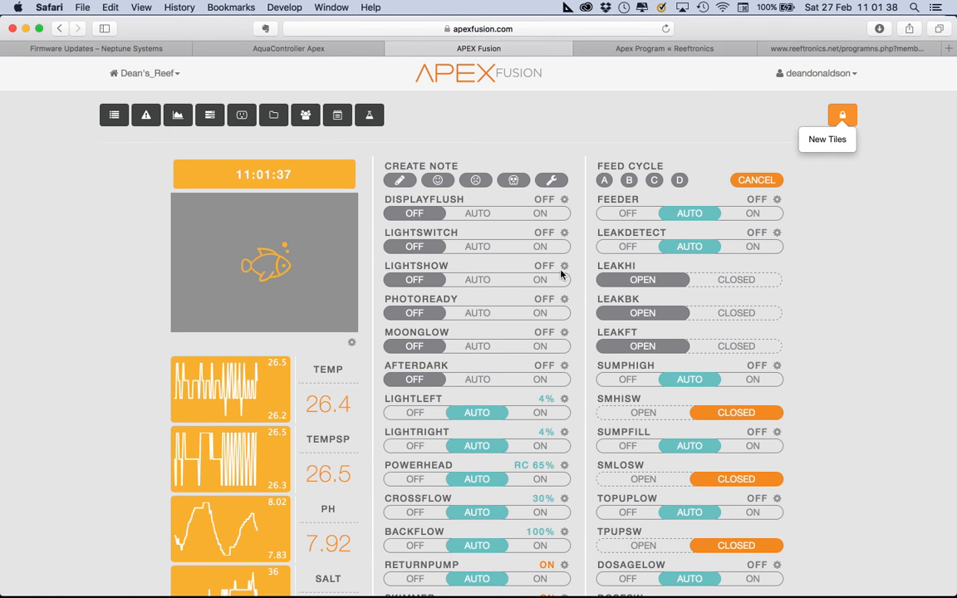
# Reopen the LightSwitch configuration and highlight its Set OFF line and its MaxTime condition in turn.
pyautogui.scroll(-3, 523, 343)
pyautogui.scroll(3, 582, 387)
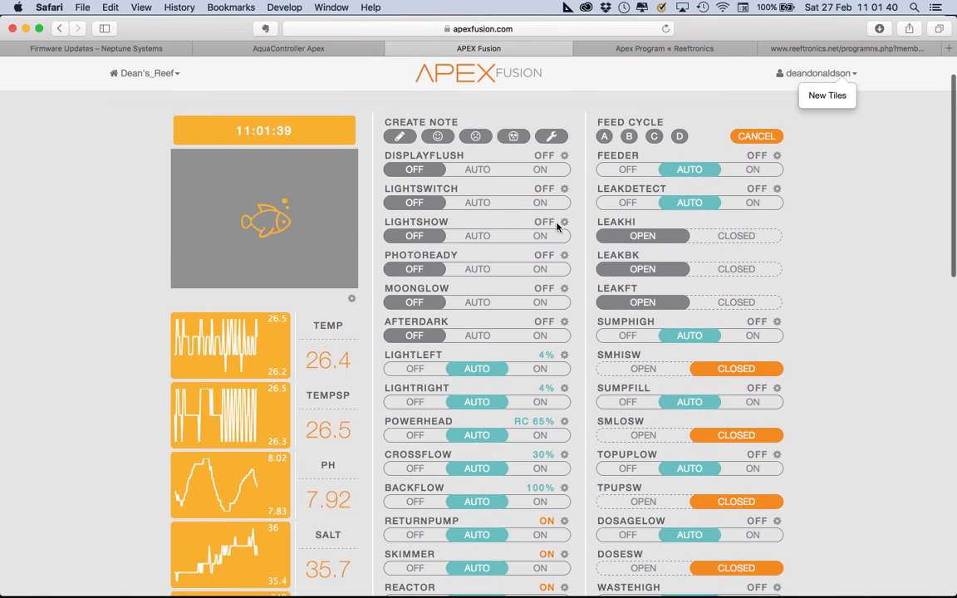
pyautogui.click(565, 189)
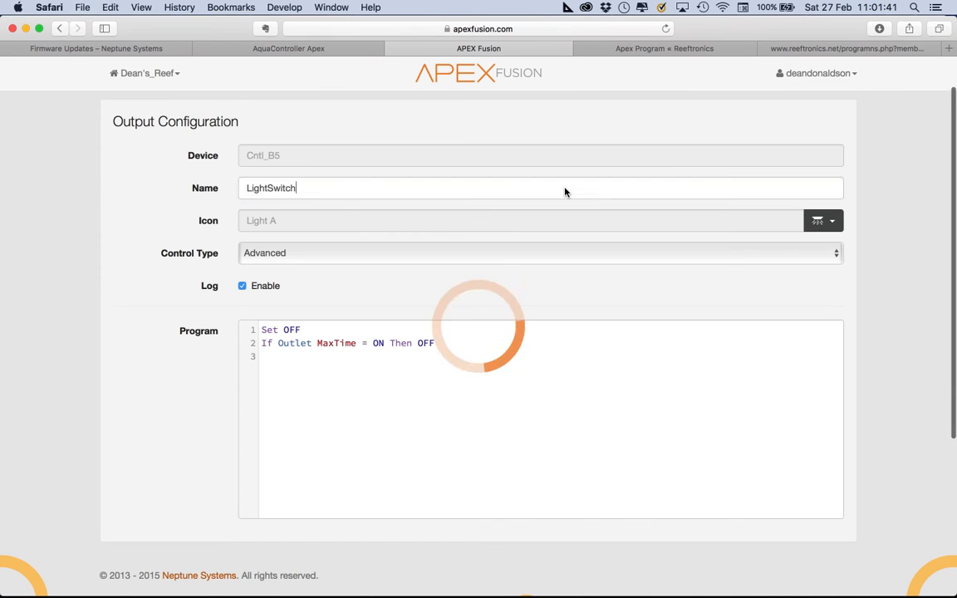
pyautogui.moveTo(264, 330); pyautogui.dragTo(305, 330)
pyautogui.click(265, 343)
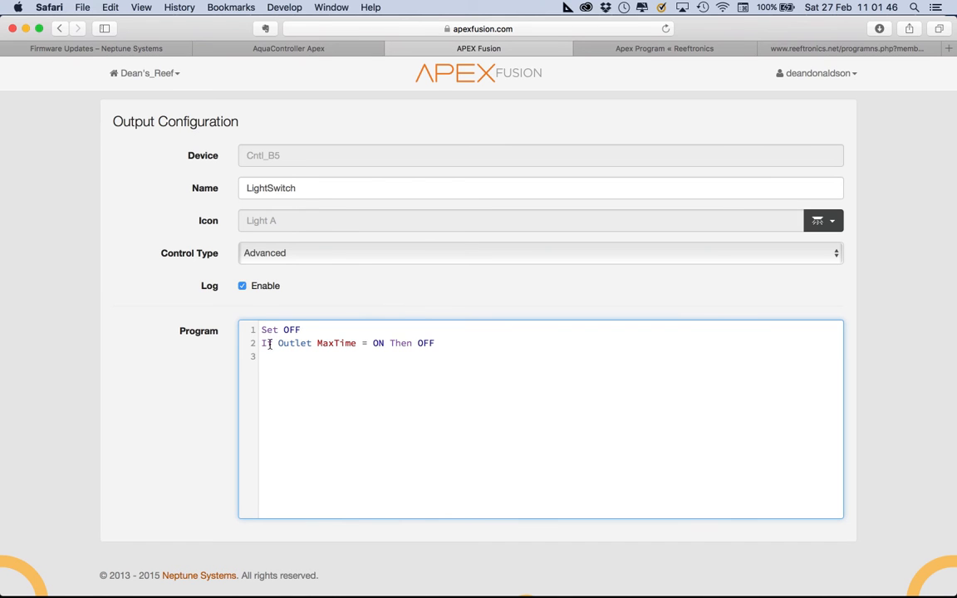
pyautogui.moveTo(262, 344); pyautogui.dragTo(424, 349)
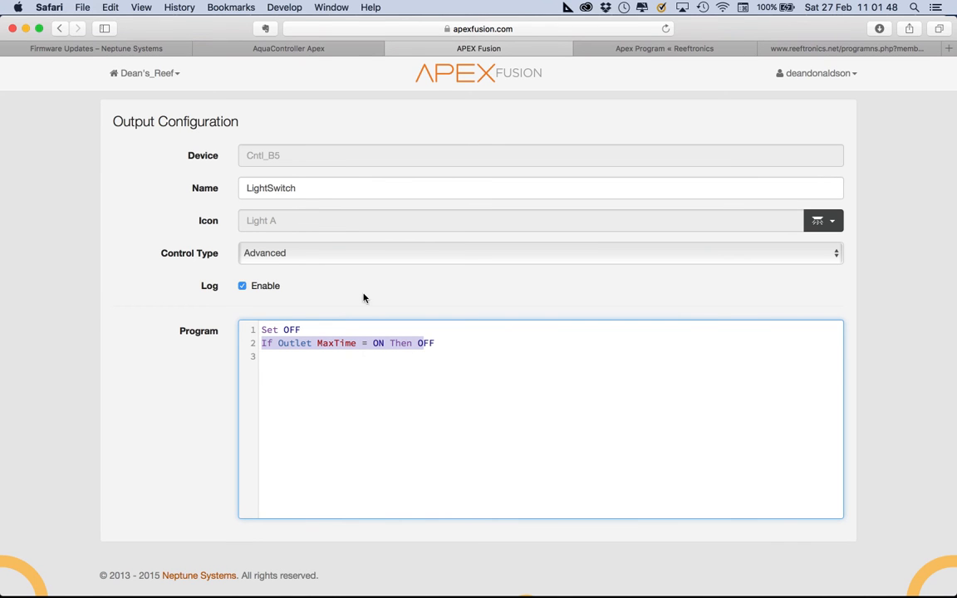
pyautogui.click(296, 331)
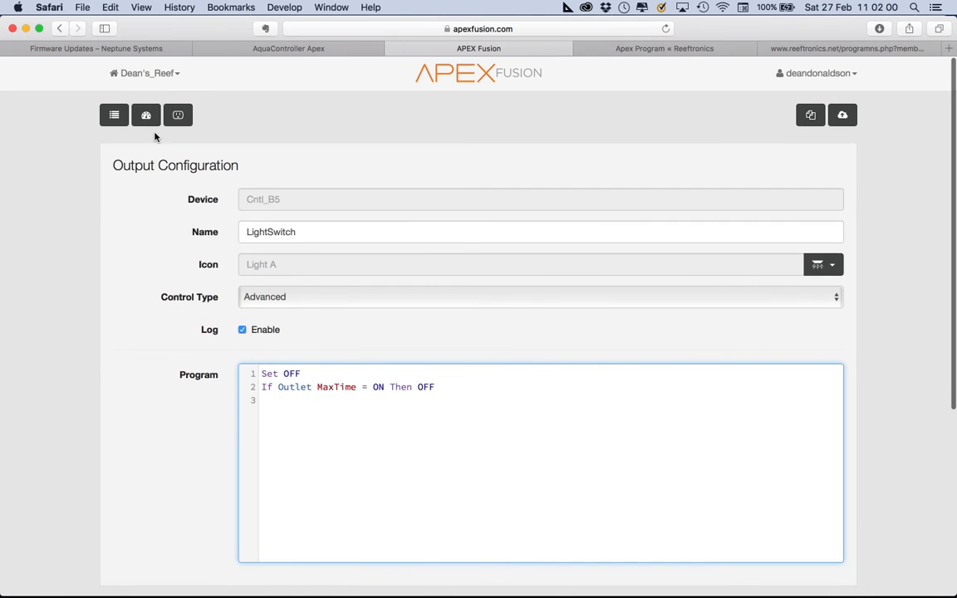
# Return to the dashboard and open the MaxTime output's configuration to view its program.
pyautogui.click(150, 123)
pyautogui.scroll(-10, 608, 343)
pyautogui.scroll(-1, 607, 341)
pyautogui.click(778, 410)
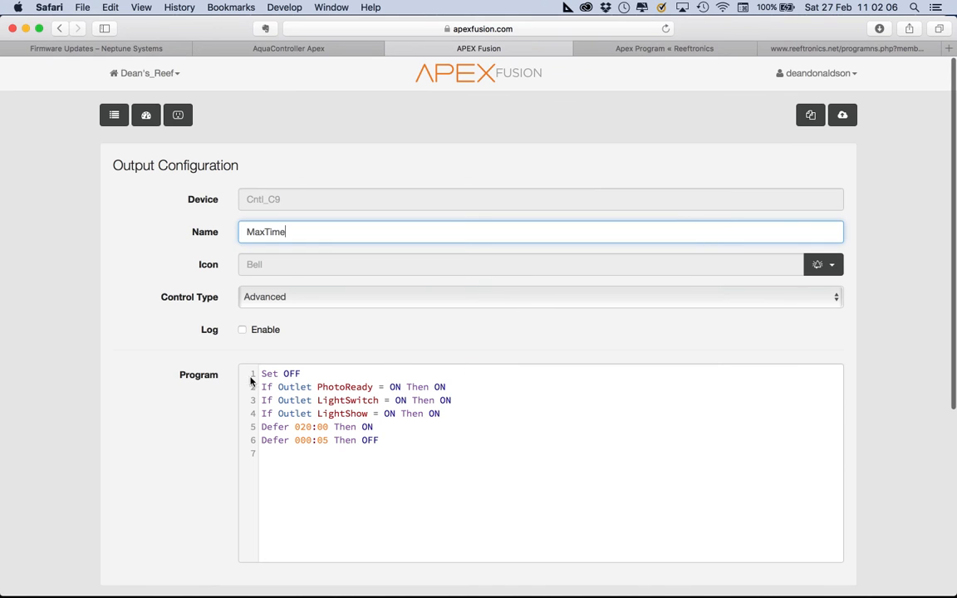
# Highlight the PhotoReady and LightSwitch conditions in the MaxTime output's program.
pyautogui.click(266, 388)
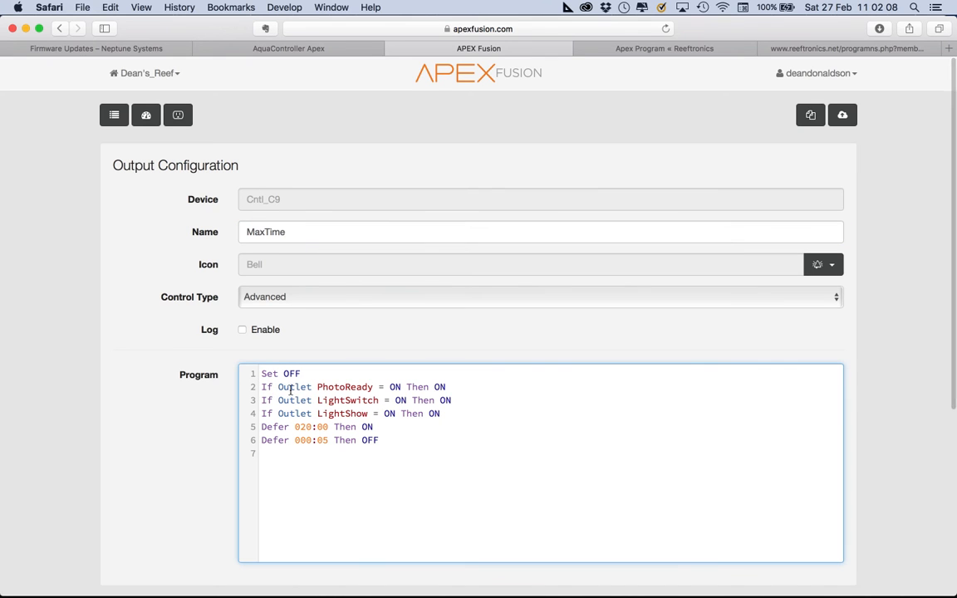
pyautogui.moveTo(289, 387); pyautogui.dragTo(378, 401)
pyautogui.click(332, 399)
pyautogui.moveTo(454, 400); pyautogui.dragTo(253, 401)
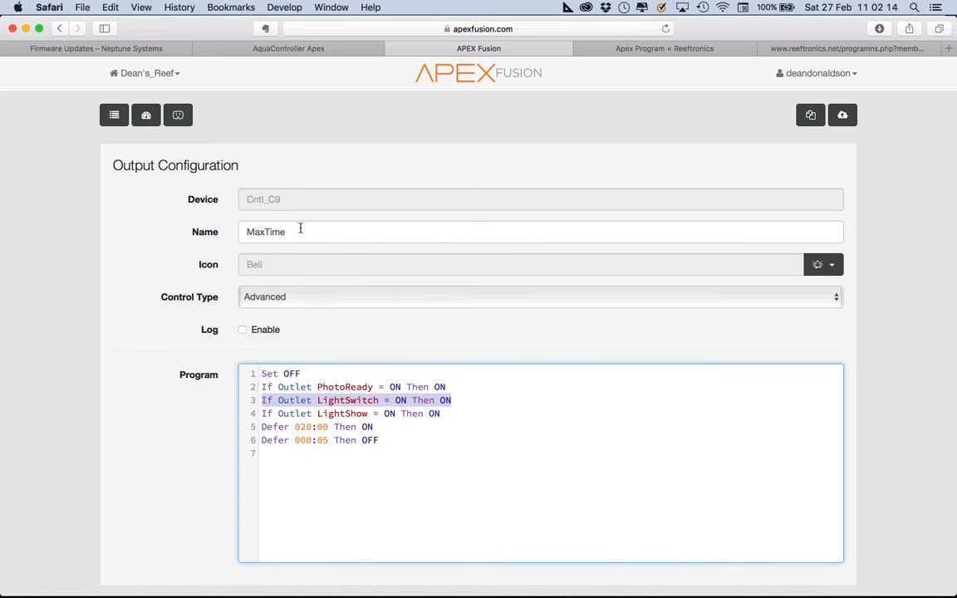
# Highlight the Defer 020:00 Then ON, Defer 000:05 Then OFF and Set OFF lines of the MaxTime program in turn.
pyautogui.moveTo(267, 427); pyautogui.dragTo(363, 425)
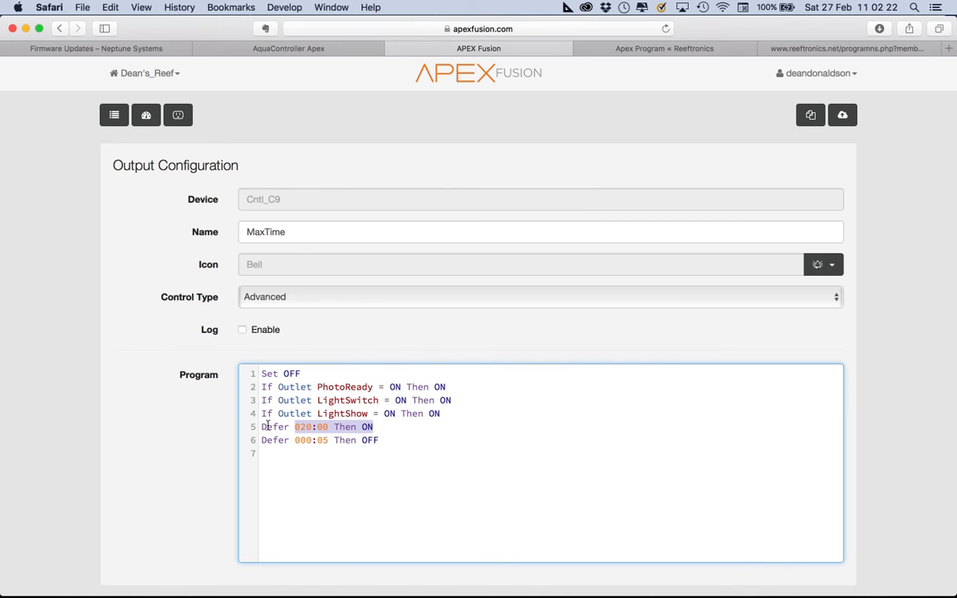
pyautogui.click(366, 426)
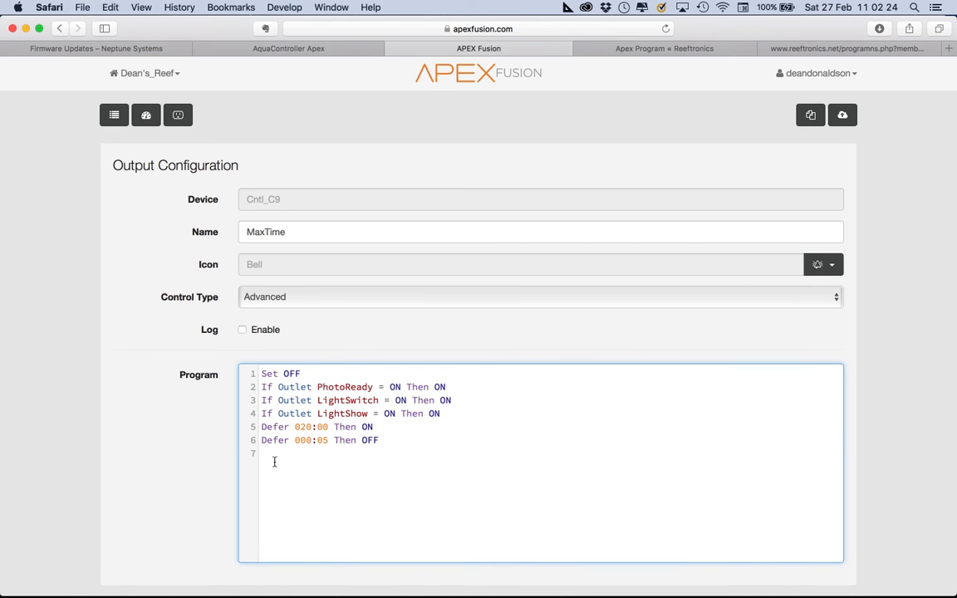
pyautogui.moveTo(267, 445); pyautogui.dragTo(393, 442)
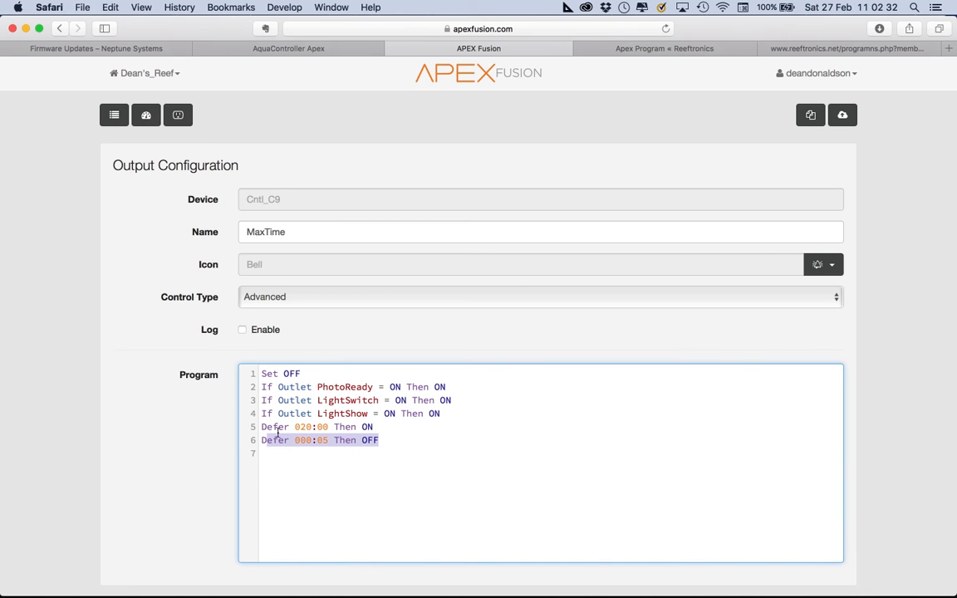
pyautogui.click(377, 442)
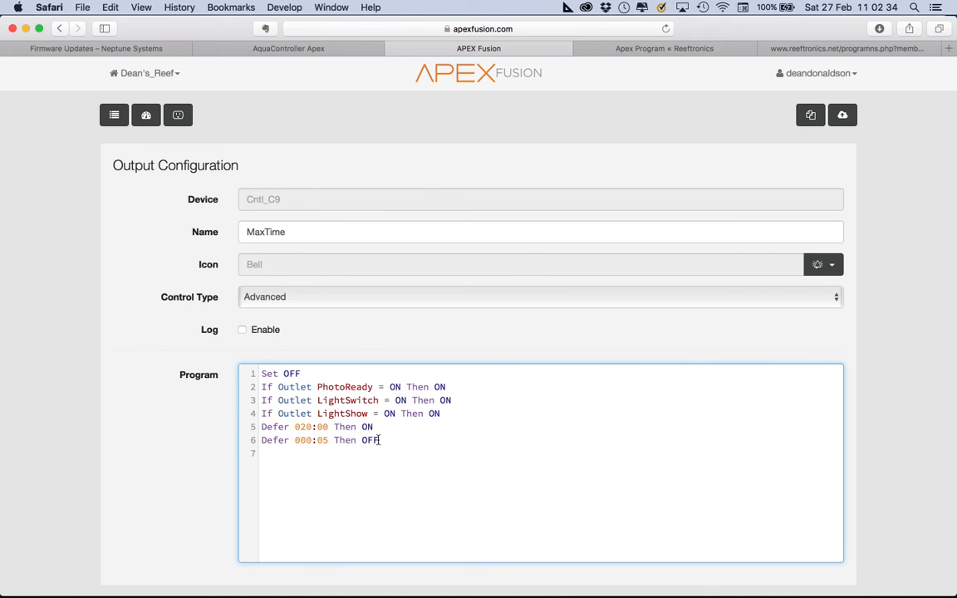
pyautogui.moveTo(263, 373); pyautogui.dragTo(310, 372)
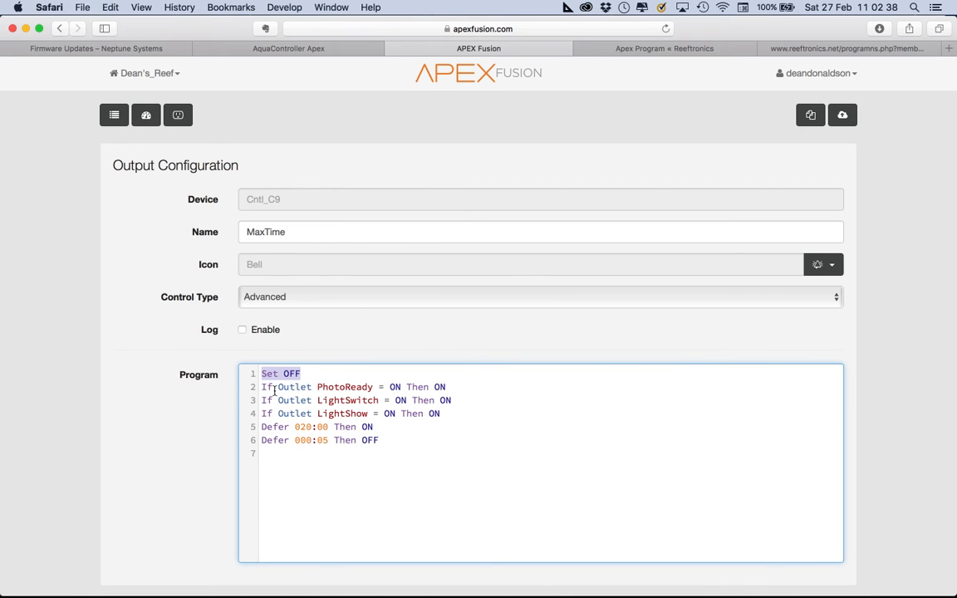
pyautogui.click(274, 388)
# Return to the dashboard, locate the MaxTime outlet, and open the LightSwitch configuration to highlight its MaxTime condition.
pyautogui.click(146, 116)
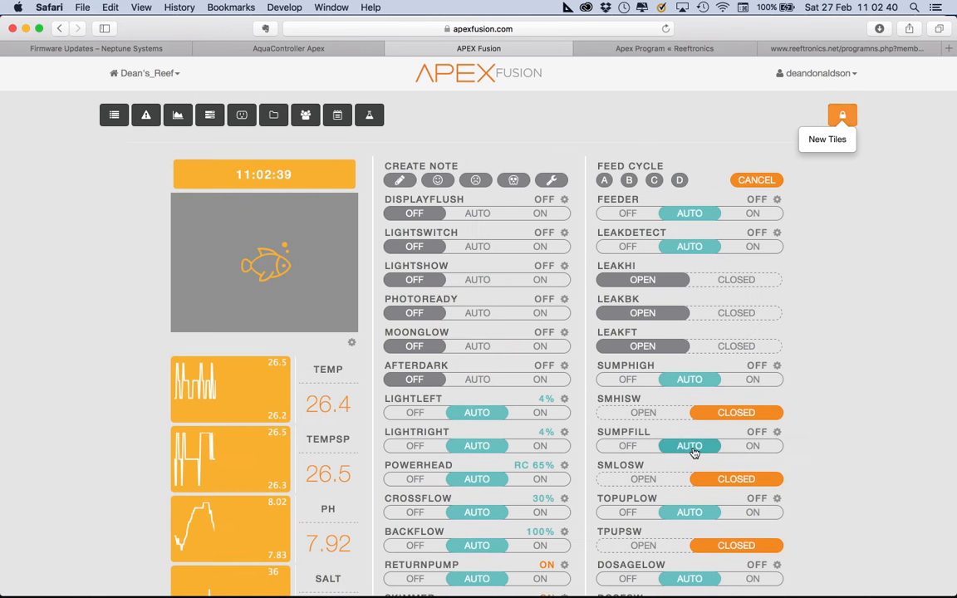
pyautogui.scroll(-15, 807, 468)
pyautogui.scroll(-1, 898, 527)
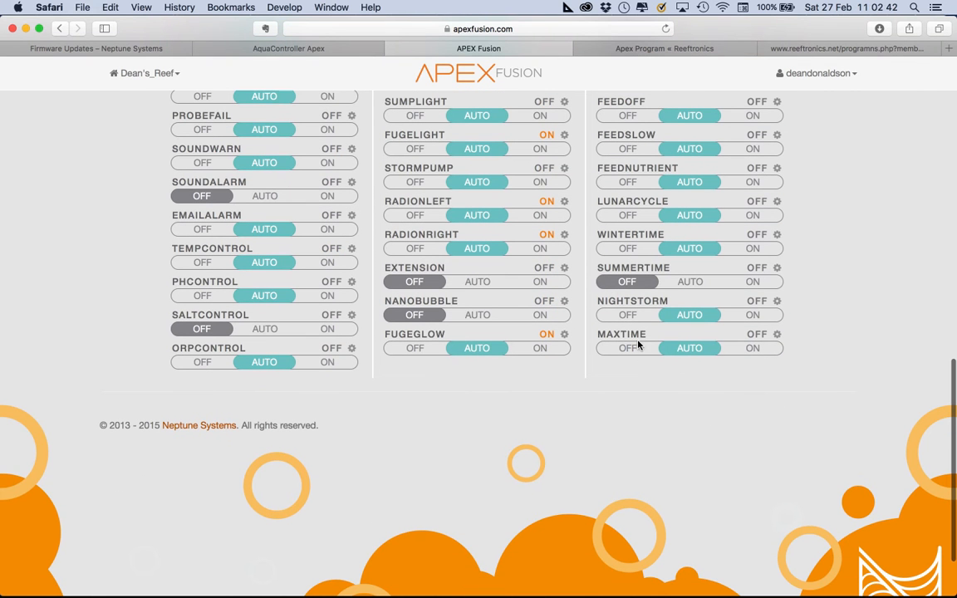
pyautogui.scroll(15, 735, 359)
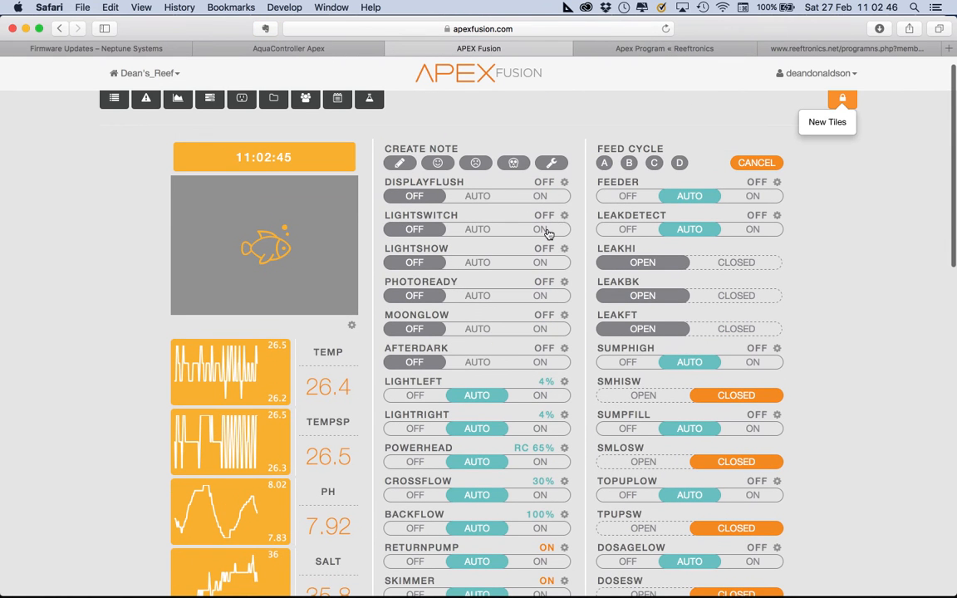
pyautogui.click(564, 215)
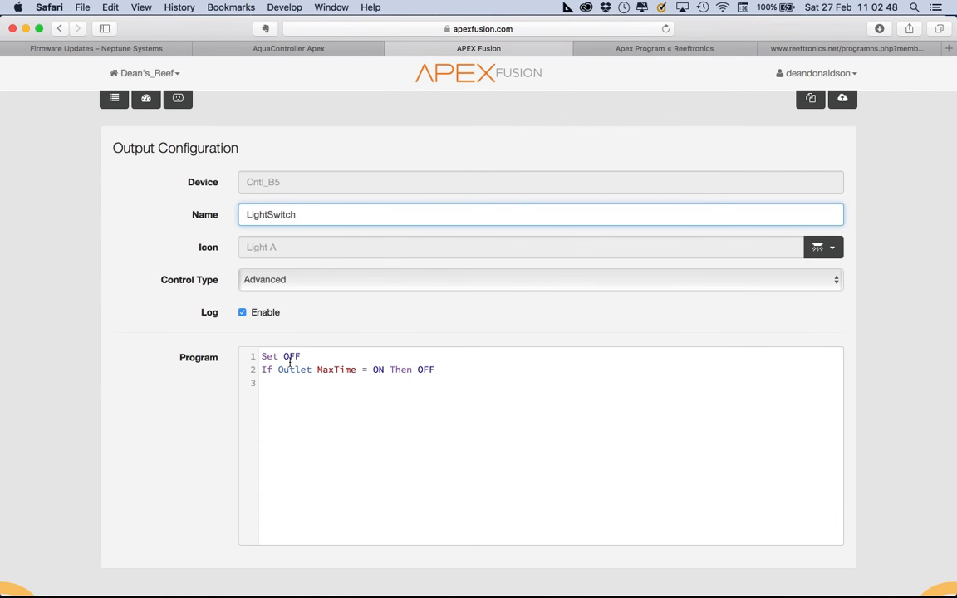
pyautogui.moveTo(264, 370); pyautogui.dragTo(358, 369)
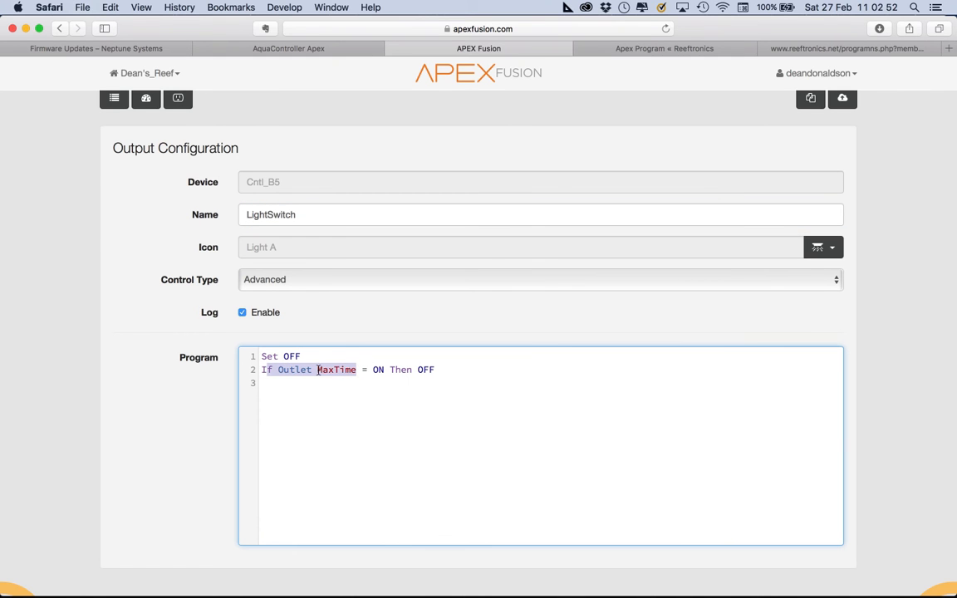
pyautogui.click(317, 370)
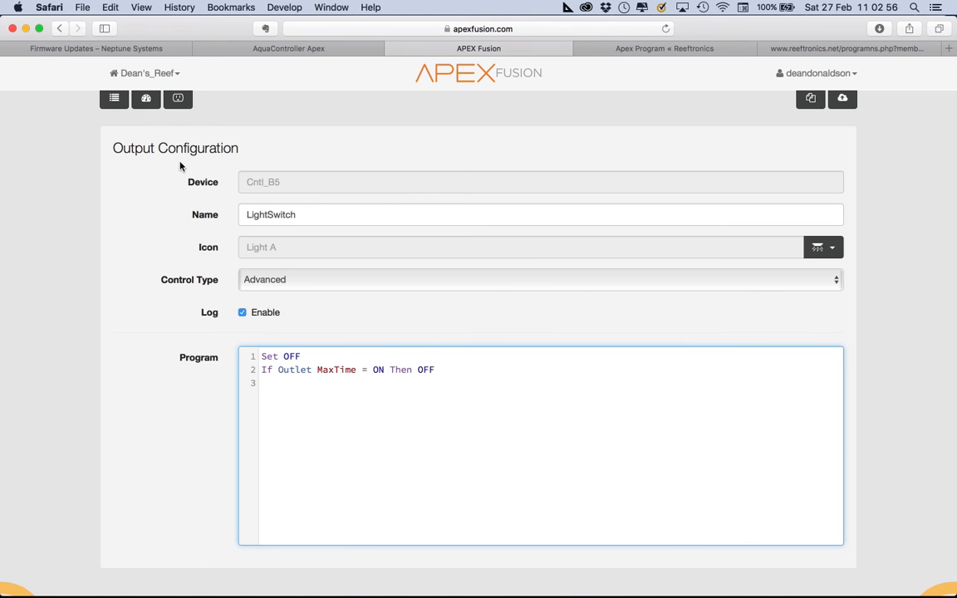
# Go back to the dashboard and review the MaxTime outlet and the light-related outlets, from LightSwitch to AfterDark.
pyautogui.click(145, 98)
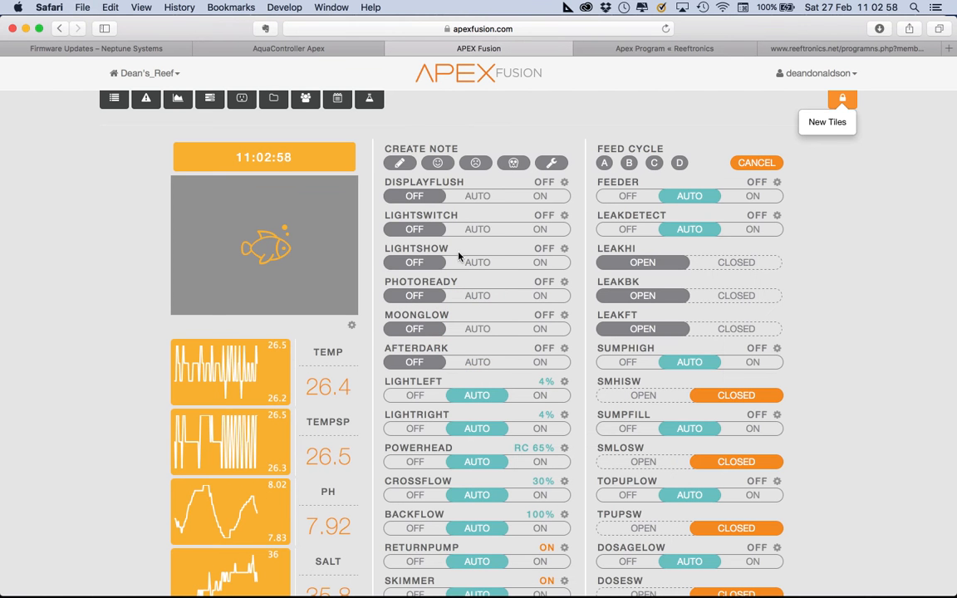
pyautogui.scroll(-10, 675, 444)
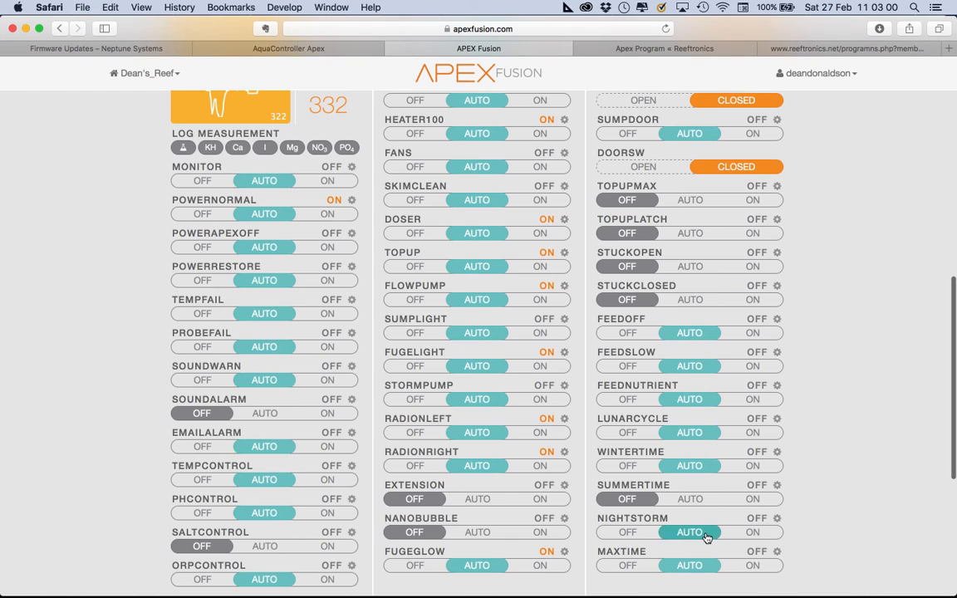
pyautogui.scroll(-3, 698, 524)
pyautogui.scroll(10, 680, 492)
pyautogui.scroll(4, 680, 492)
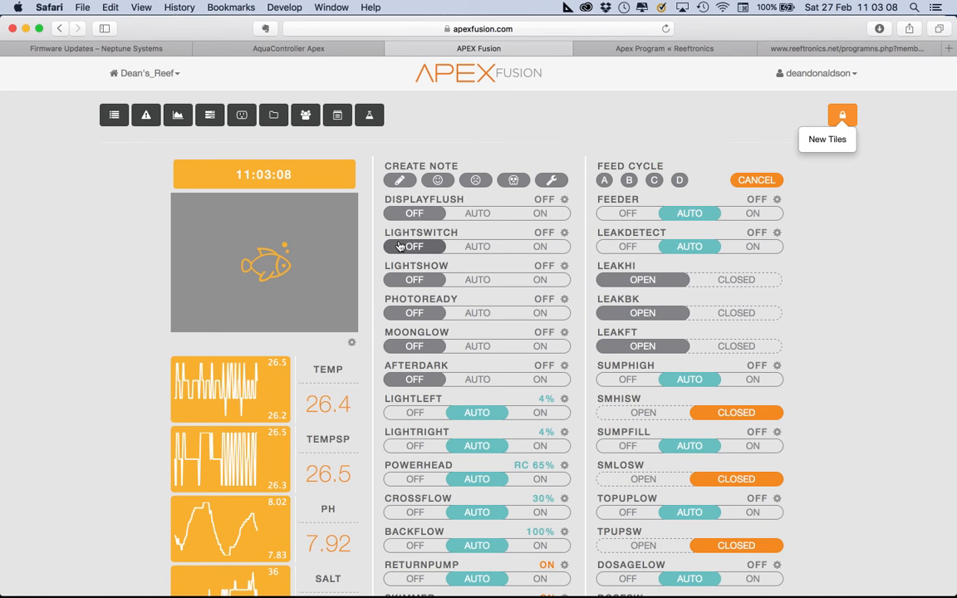
pyautogui.scroll(-2, 555, 272)
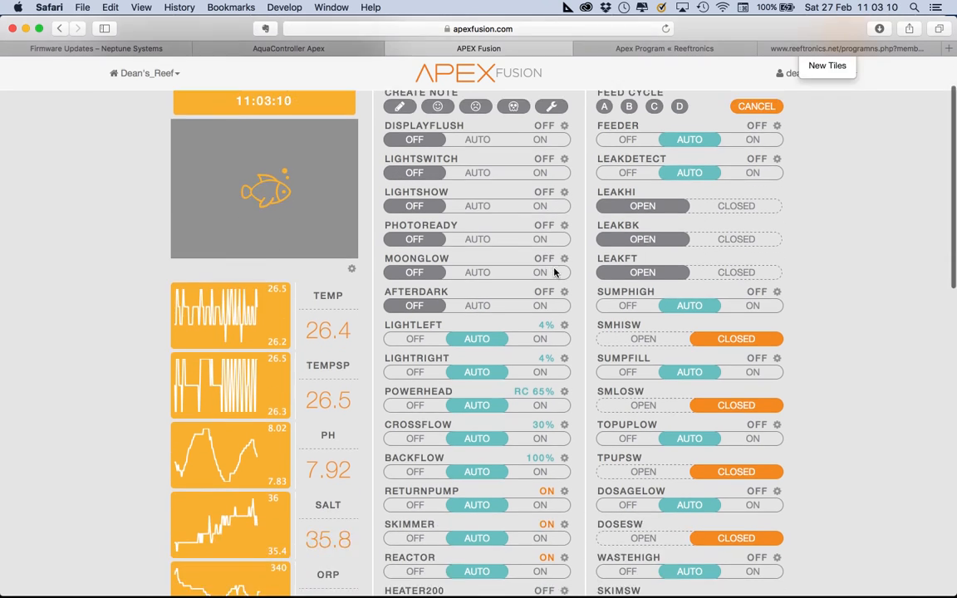
pyautogui.scroll(2, 555, 273)
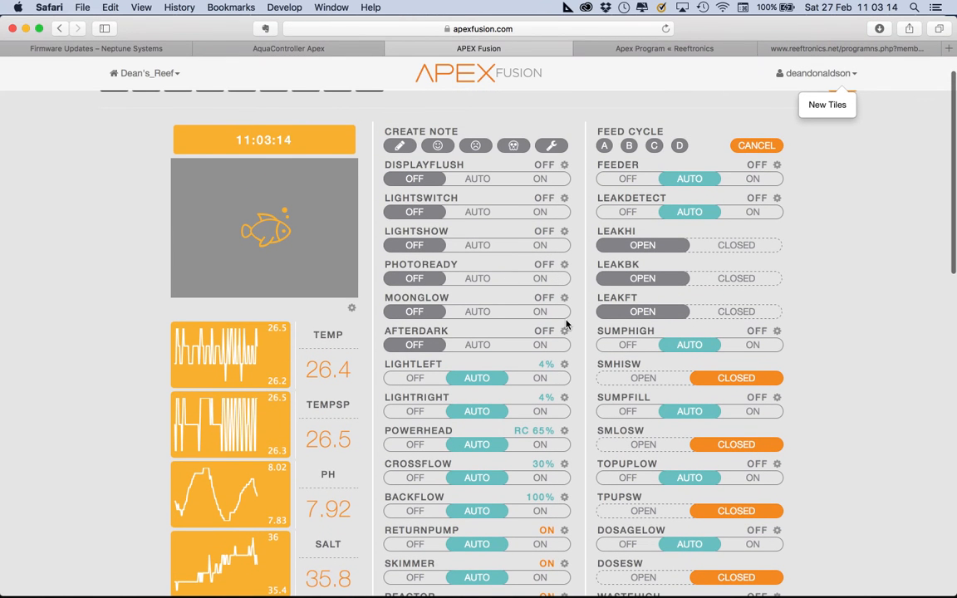
# Open the PowerHead output's 24-hour schedule graph from the dashboard and switch to its Advanced program view.
pyautogui.scroll(-3, 567, 329)
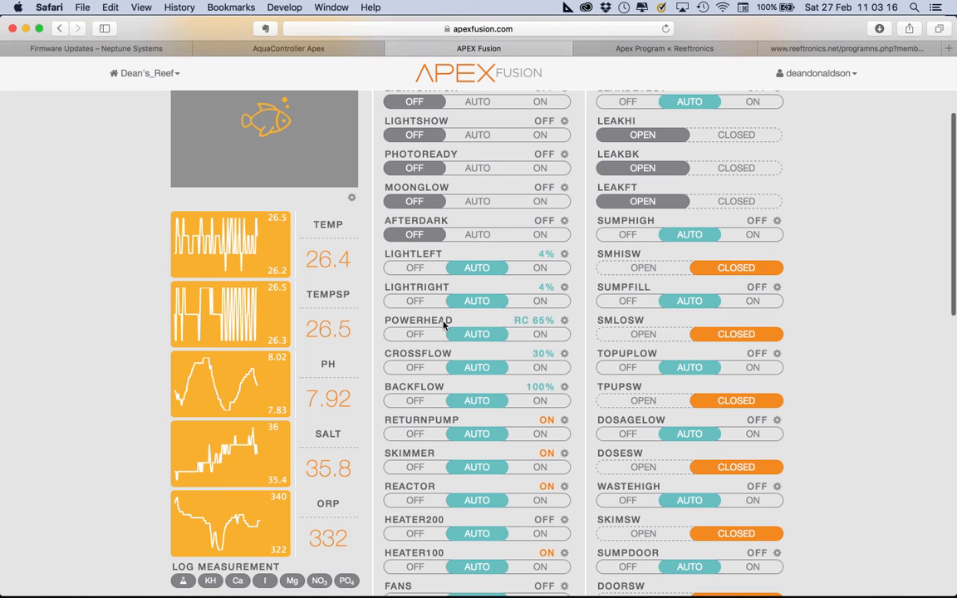
pyautogui.click(565, 319)
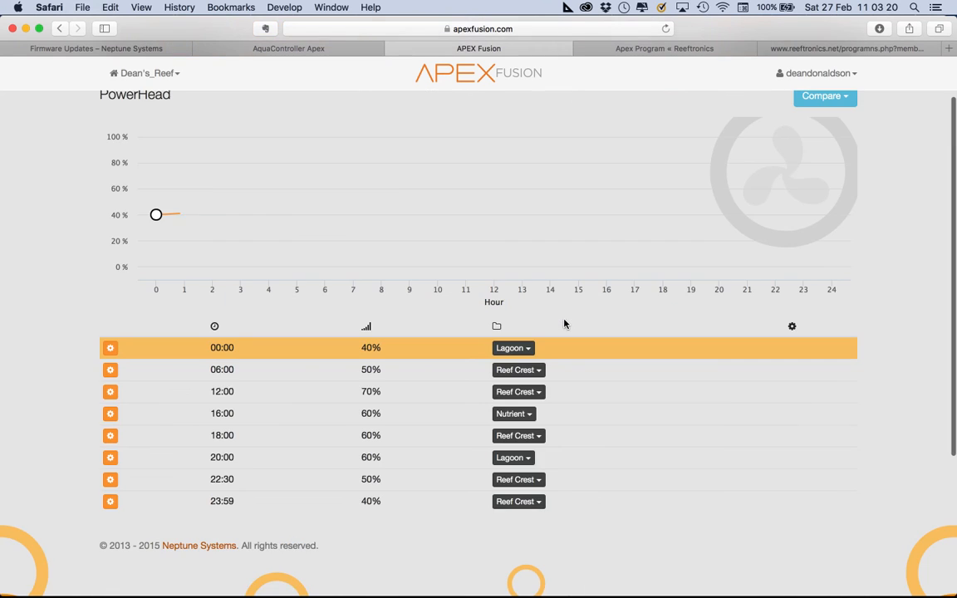
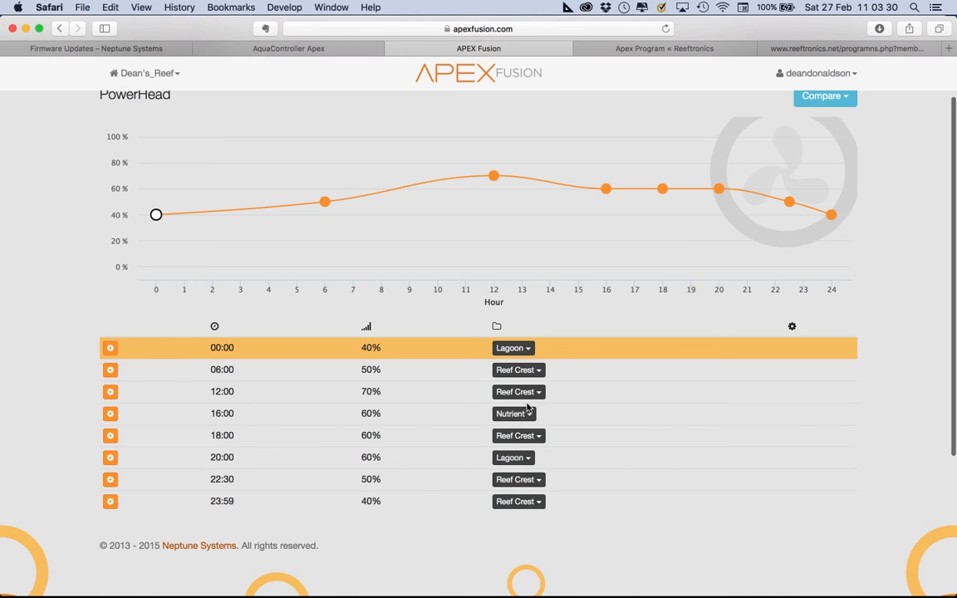
pyautogui.scroll(2, 639, 516)
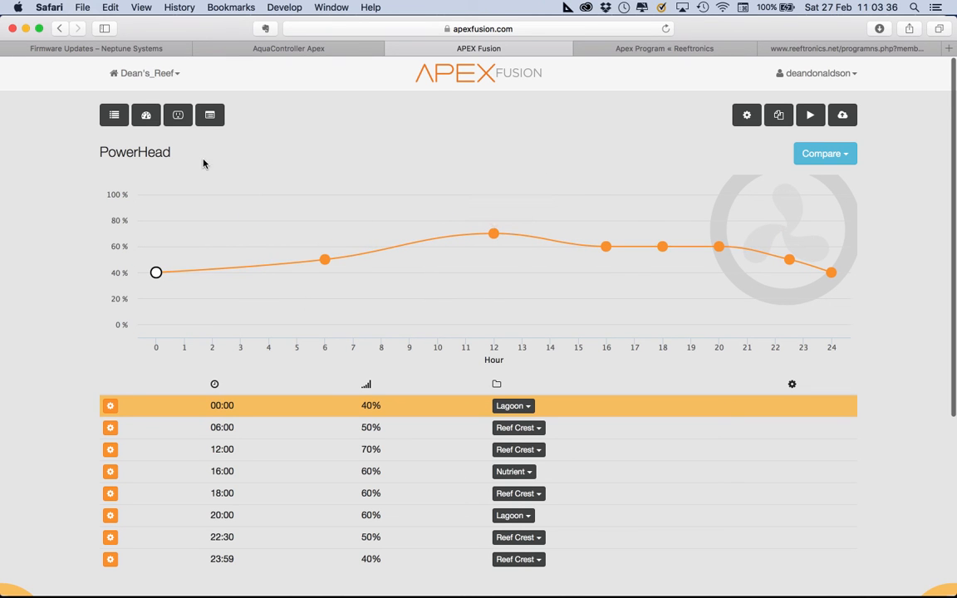
pyautogui.click(210, 119)
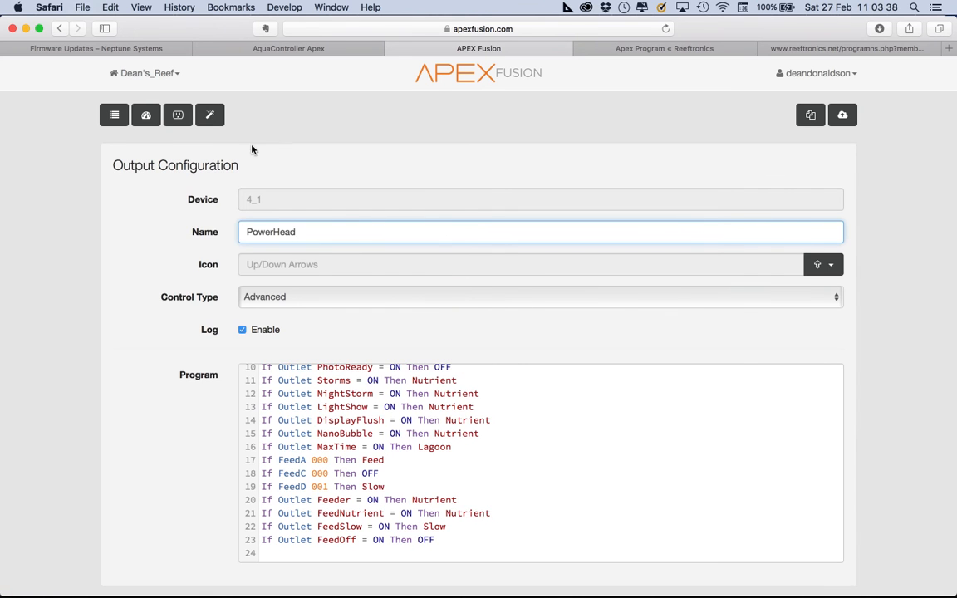
pyautogui.click(212, 116)
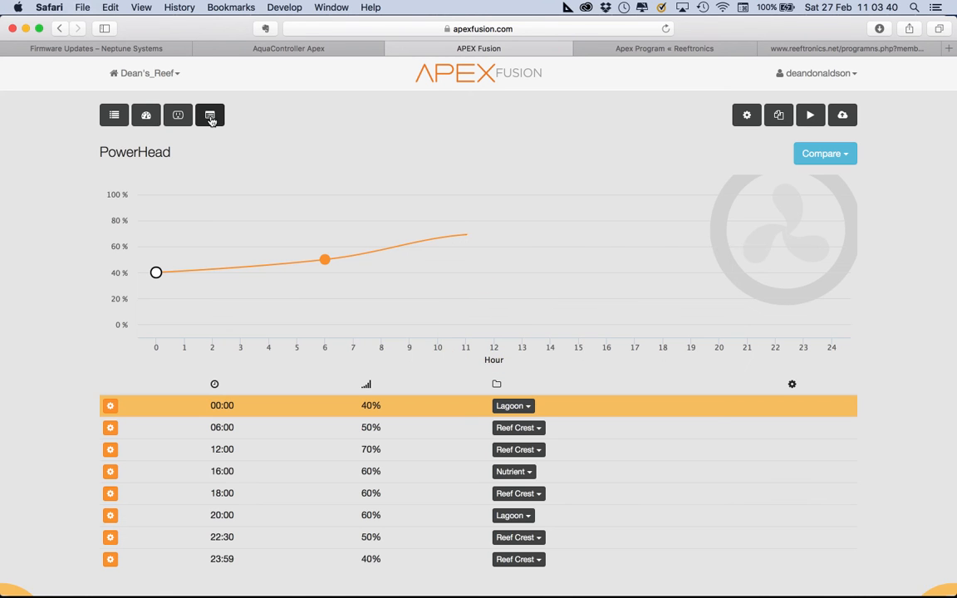
pyautogui.click(211, 119)
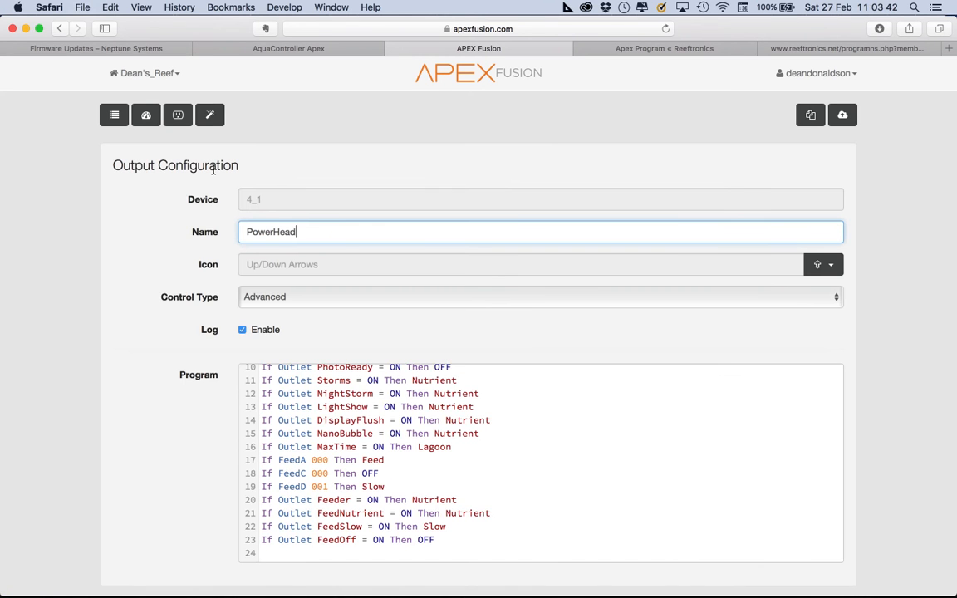
# Highlight the tdata lines of the PowerHead program, and the values within the 00:00:00 line.
pyautogui.moveTo(264, 388); pyautogui.dragTo(510, 477)
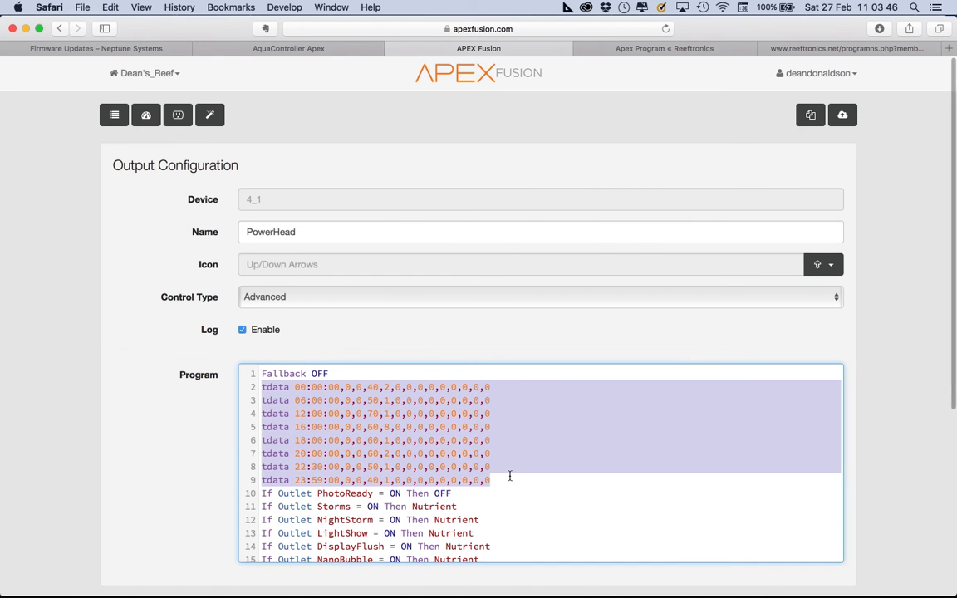
pyautogui.click(290, 389)
pyautogui.moveTo(295, 388); pyautogui.dragTo(484, 388)
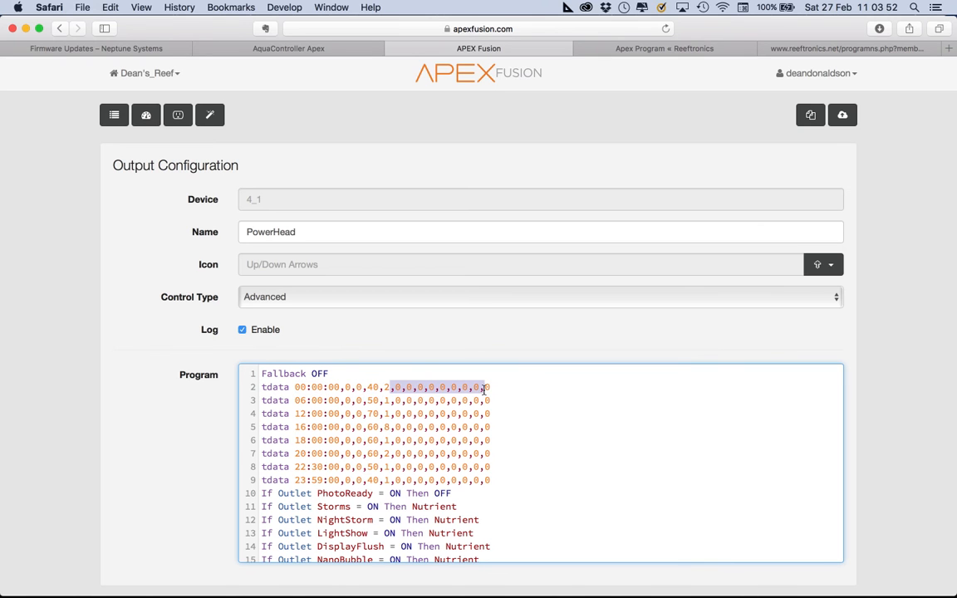
# Highlight the PhotoReady condition, and the Storms and NightStorm conditions in the PowerHead program.
pyautogui.scroll(-2, 452, 480)
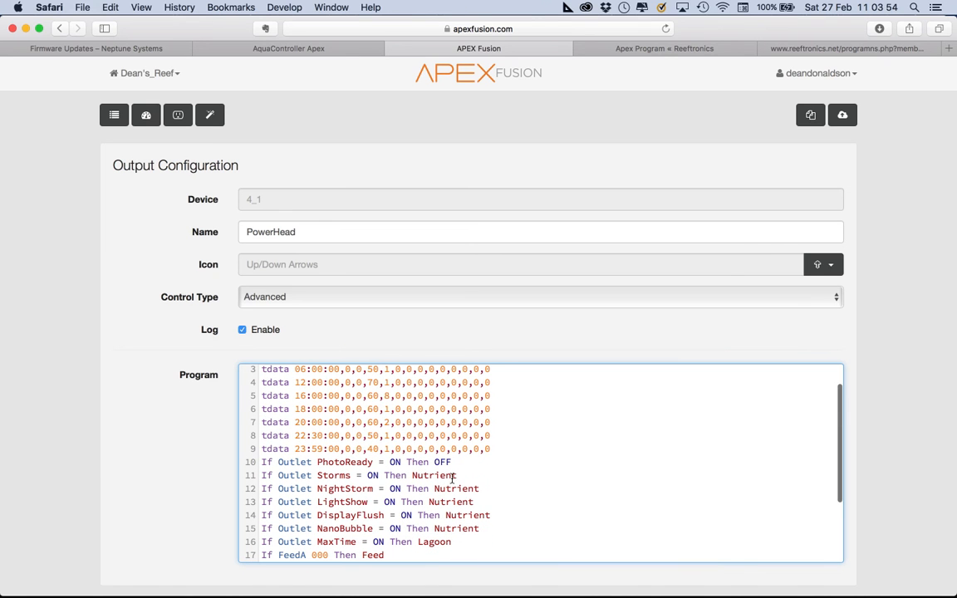
pyautogui.scroll(-3, 413, 452)
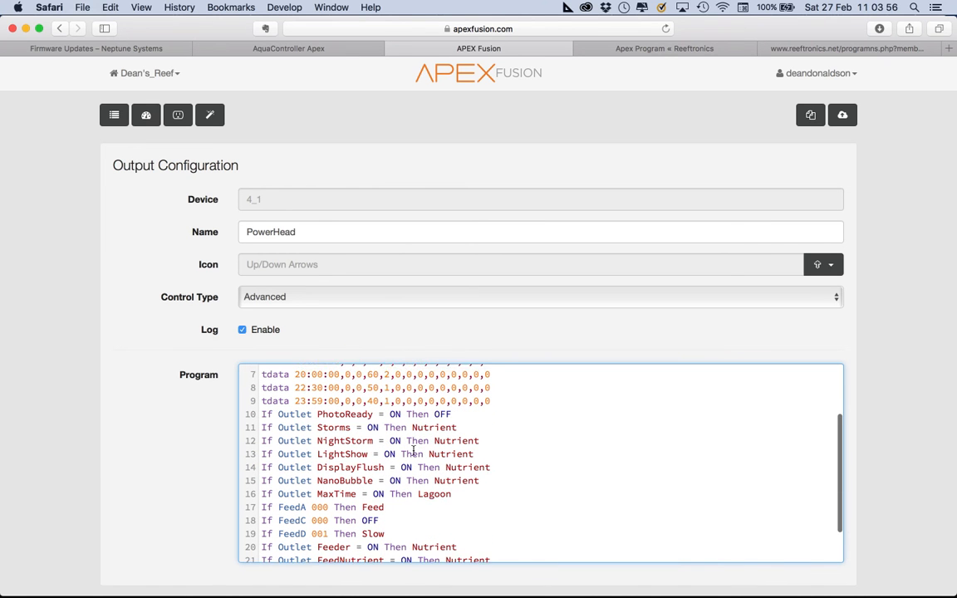
pyautogui.moveTo(266, 410); pyautogui.dragTo(438, 411)
pyautogui.click(272, 424)
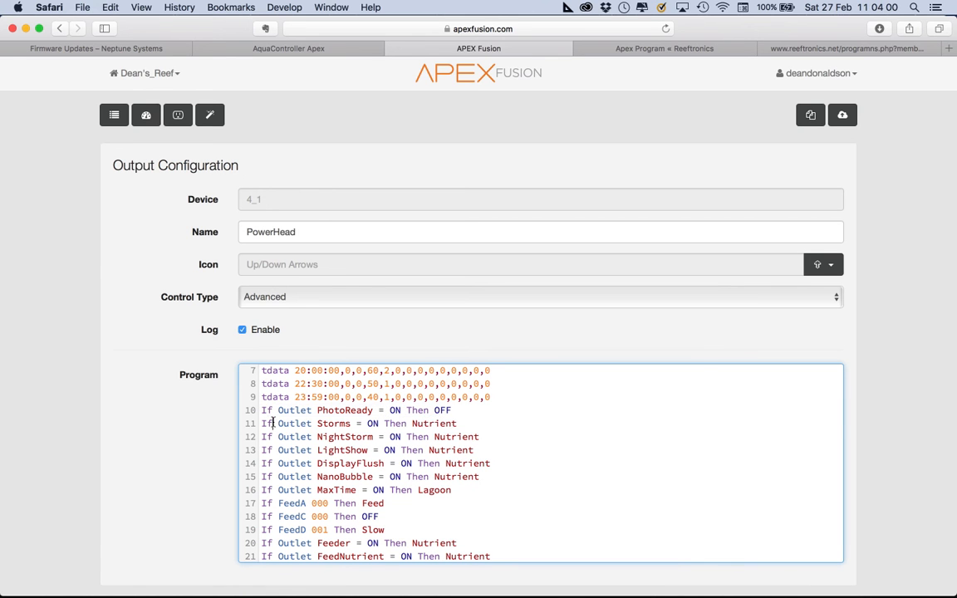
pyautogui.moveTo(275, 424); pyautogui.dragTo(500, 440)
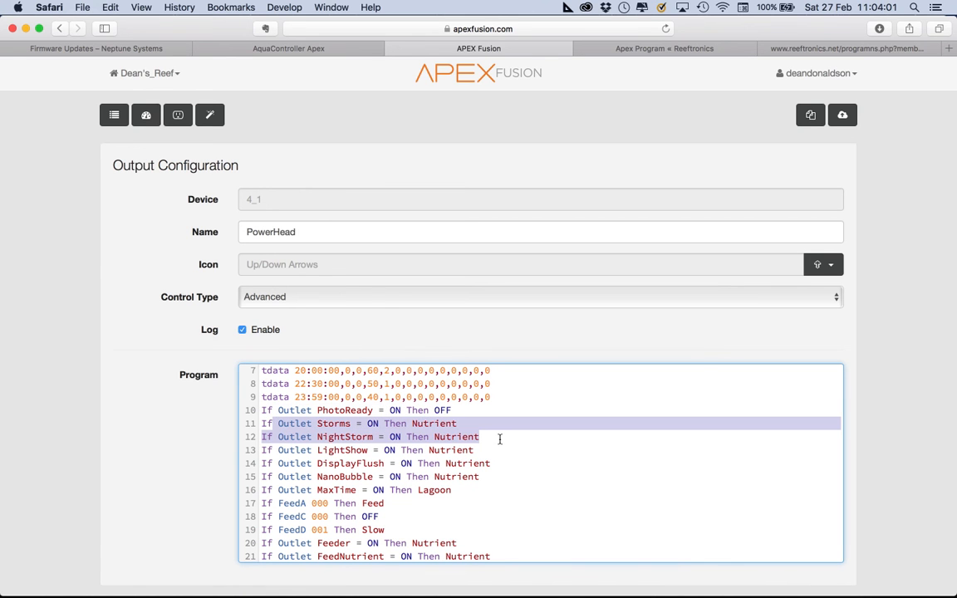
pyautogui.click(308, 436)
# Highlight the Feeder, FeedNutrient and FeedSlow conditions near the end of the PowerHead program and look over the surrounding lines.
pyautogui.scroll(-2, 455, 446)
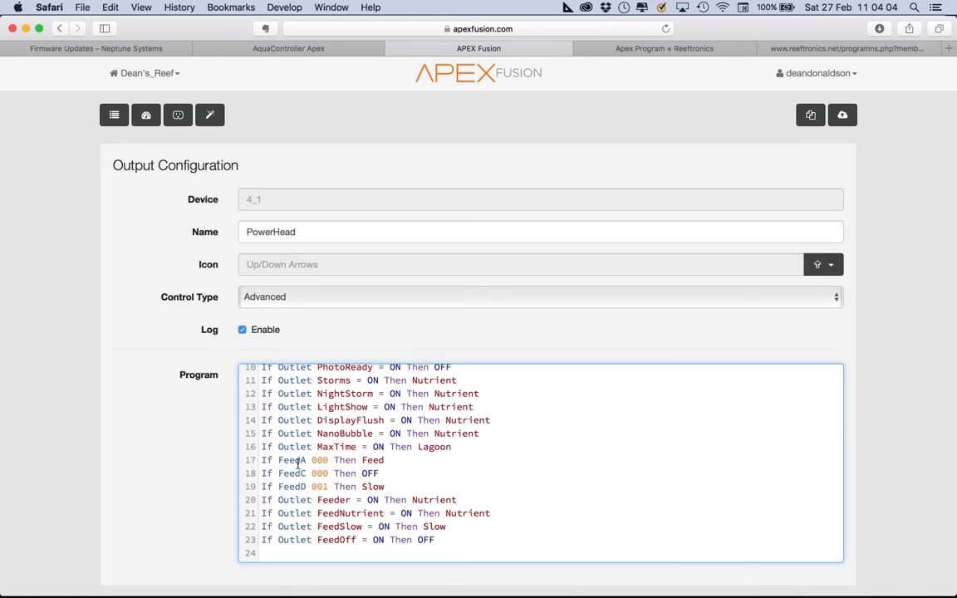
pyautogui.moveTo(312, 499); pyautogui.dragTo(439, 530)
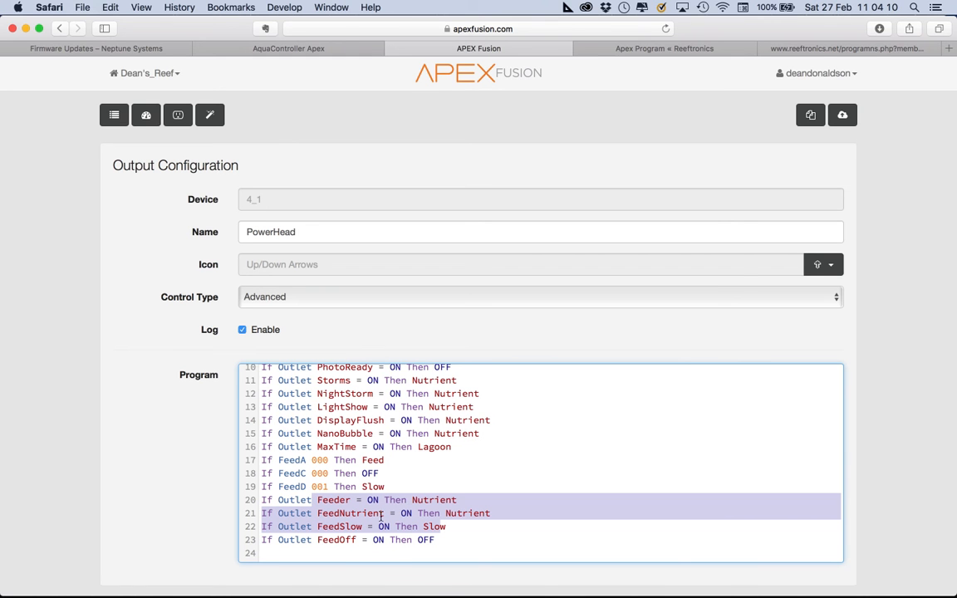
pyautogui.scroll(5, 404, 552)
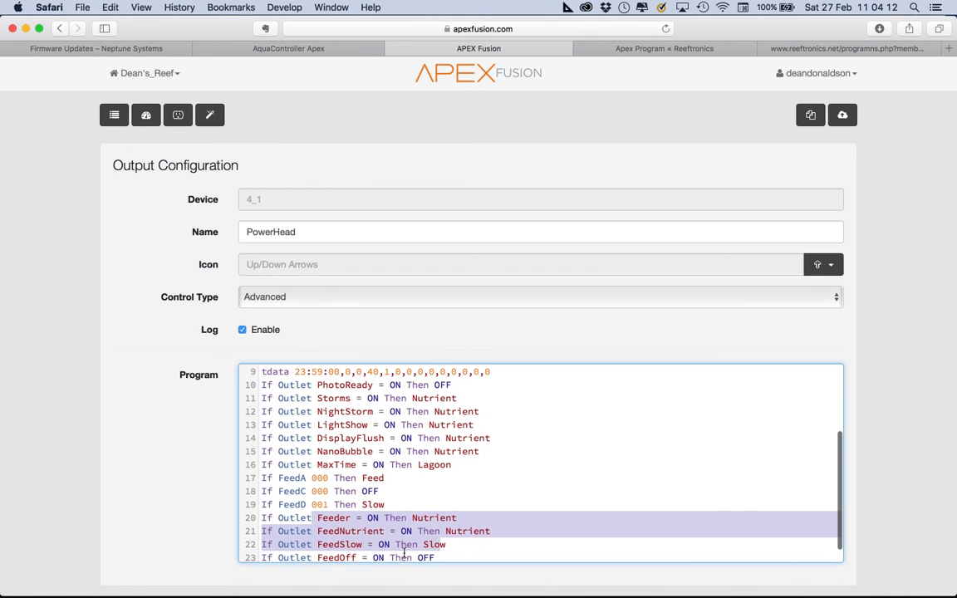
pyautogui.scroll(-5, 332, 415)
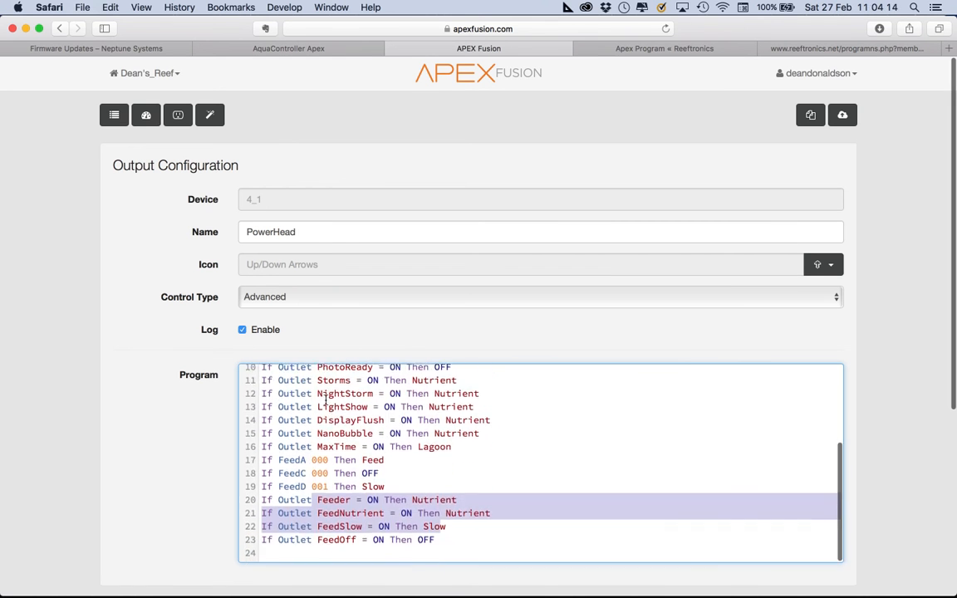
# Highlight the DisplayFlush condition and its Nutrient action in the PowerHead program, and look over the rest of the program.
pyautogui.doubleClick(286, 420)
pyautogui.moveTo(317, 420); pyautogui.dragTo(491, 420)
pyautogui.click(445, 421)
pyautogui.scroll(3, 492, 421)
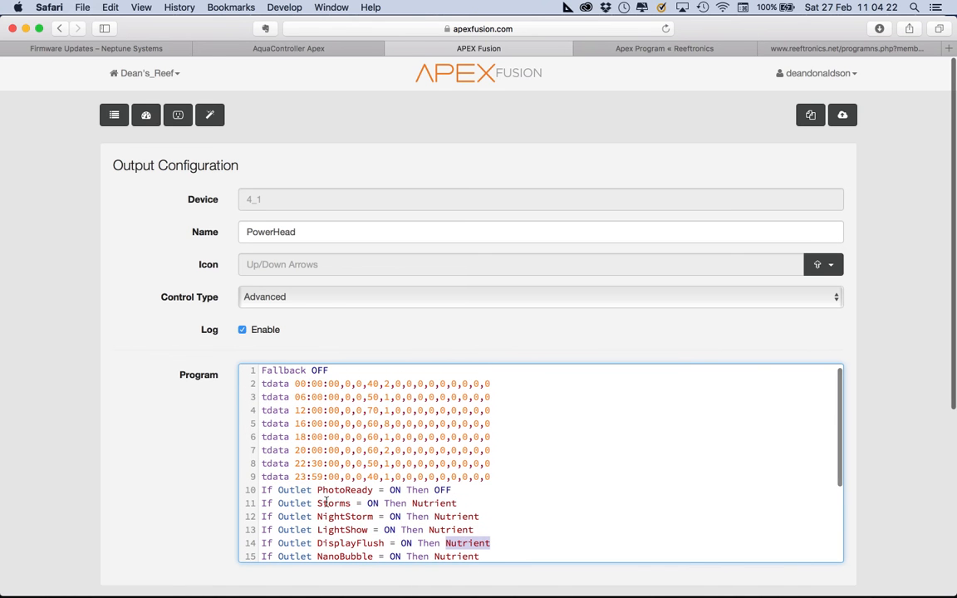
pyautogui.scroll(-3, 503, 525)
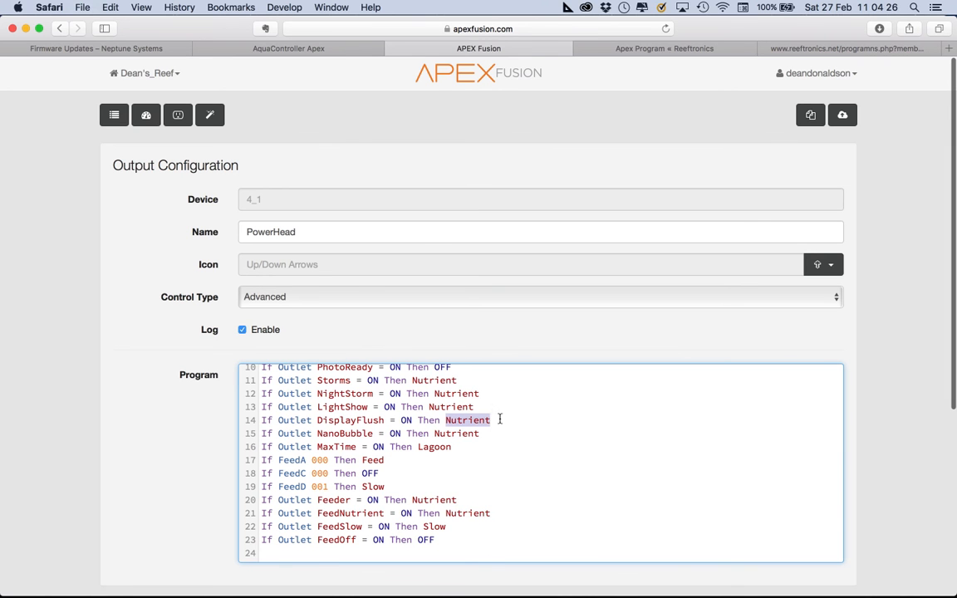
pyautogui.scroll(3, 296, 404)
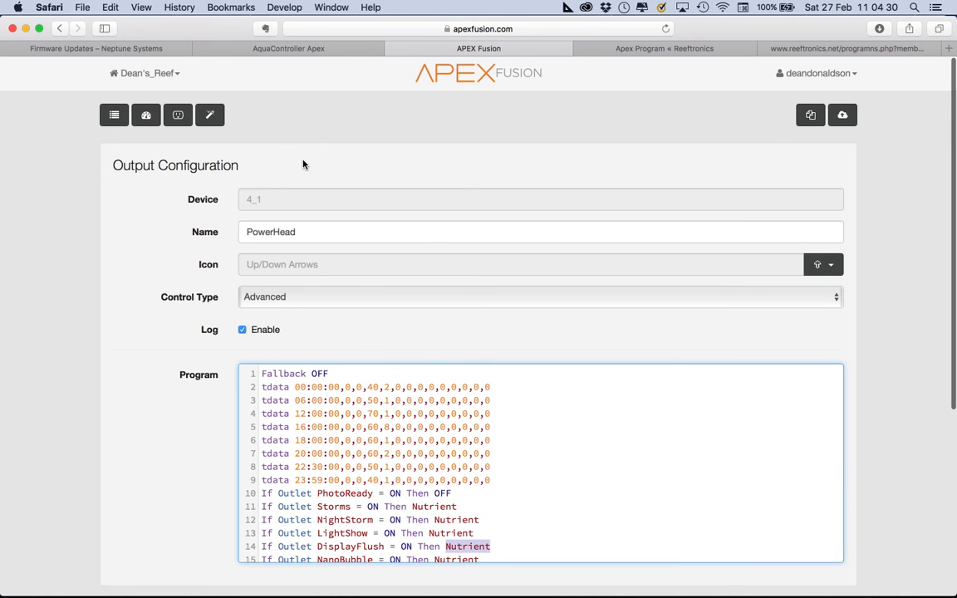
# View PowerHead's 24-hour schedule graph, return to the Advanced program view, and highlight its tdata lines.
pyautogui.click(210, 117)
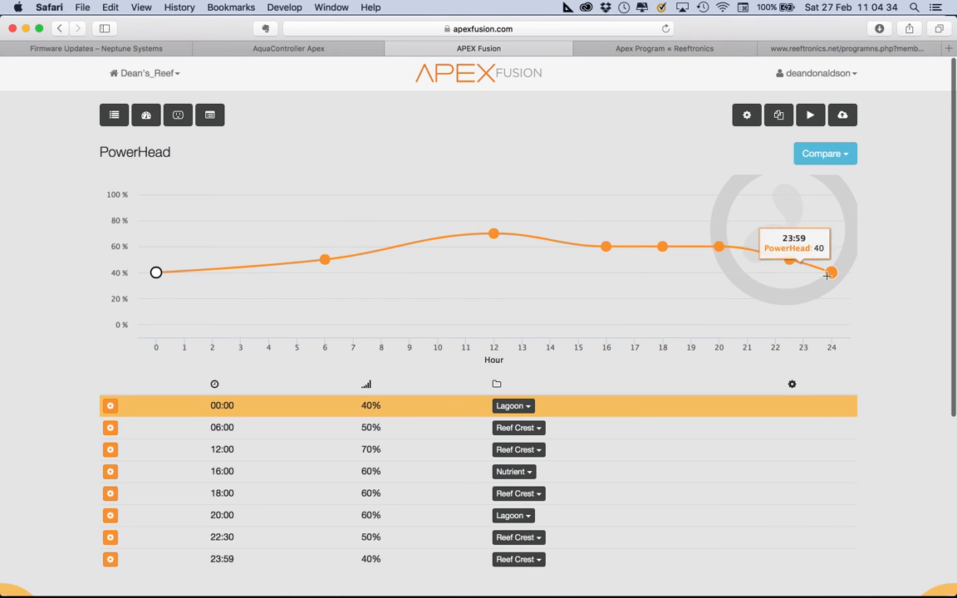
pyautogui.click(209, 116)
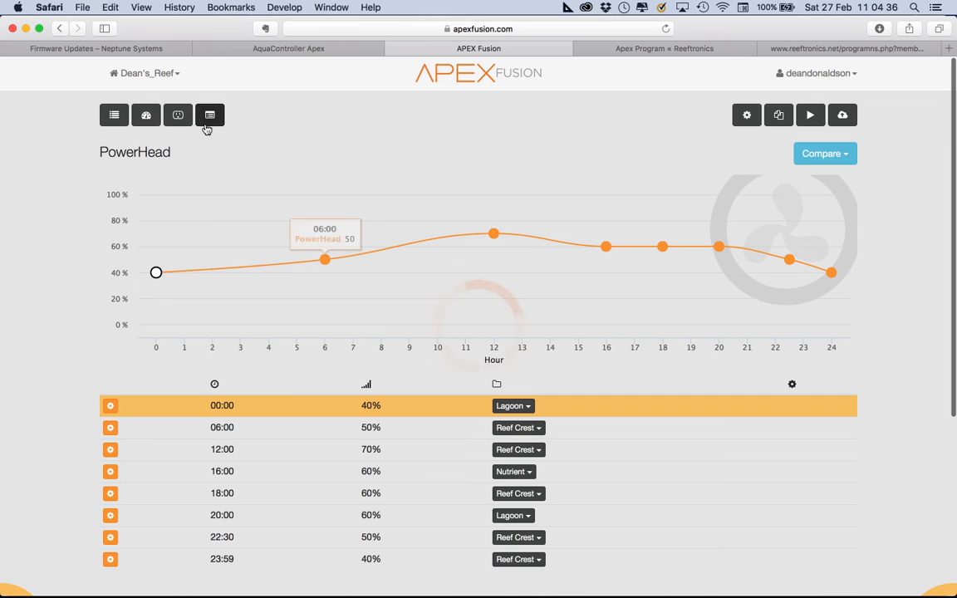
pyautogui.scroll(5, 375, 482)
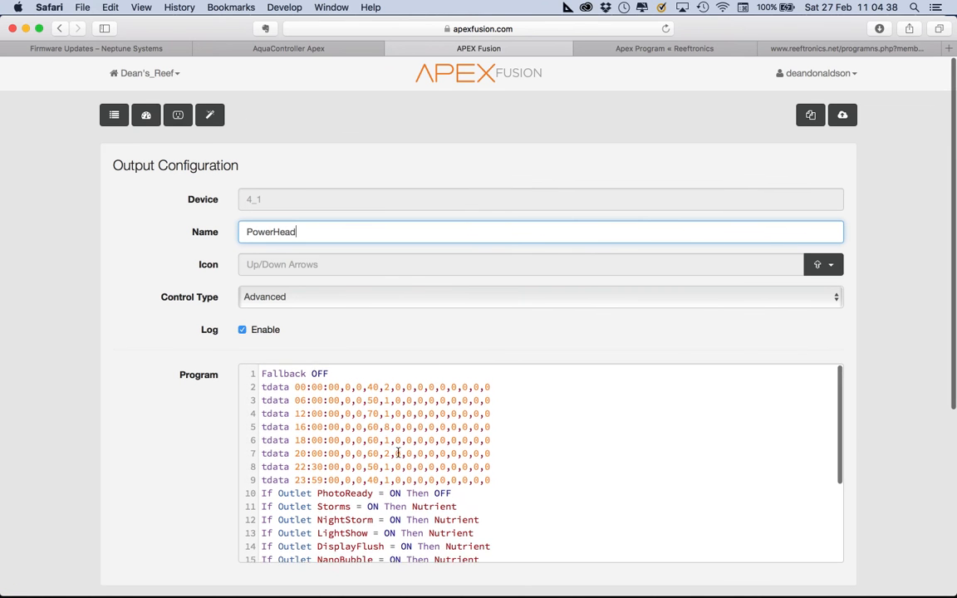
pyautogui.moveTo(250, 387); pyautogui.dragTo(494, 467)
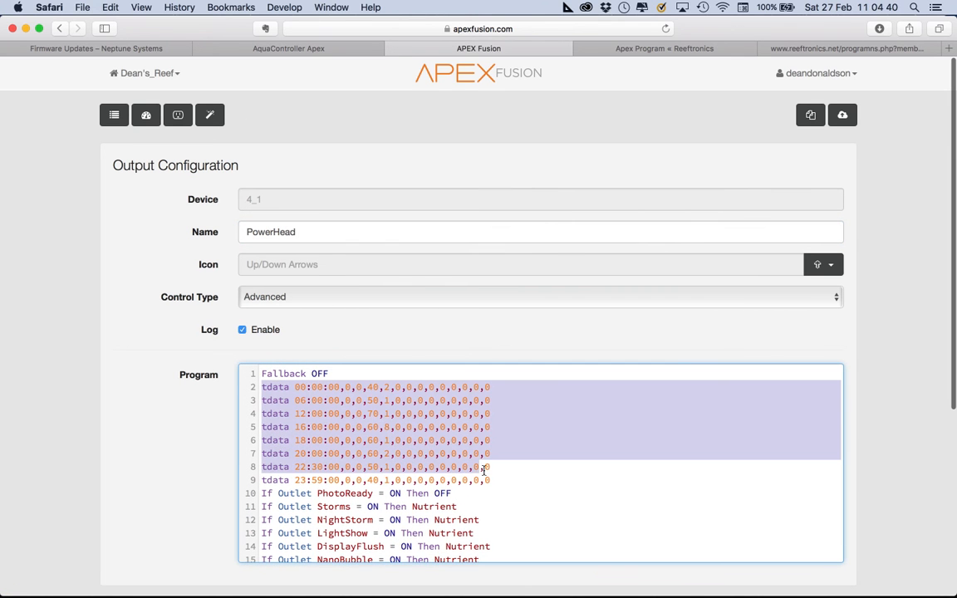
# Highlight the LightShow outlet name and its Nutrient action in the PowerHead program.
pyautogui.scroll(-2, 498, 470)
pyautogui.moveTo(315, 438); pyautogui.dragTo(363, 479)
pyautogui.click(343, 478)
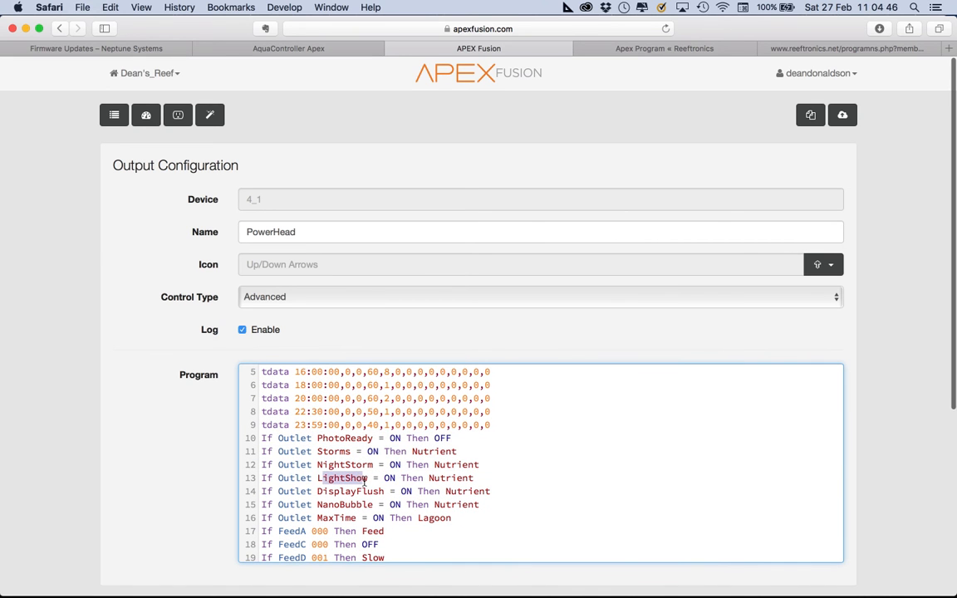
pyautogui.click(432, 478)
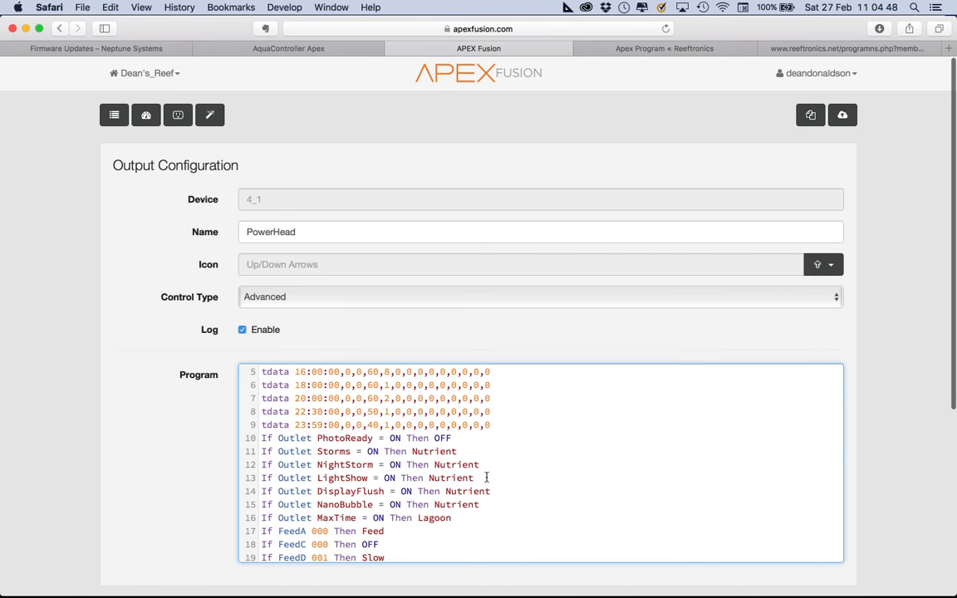
pyautogui.moveTo(486, 478); pyautogui.dragTo(432, 479)
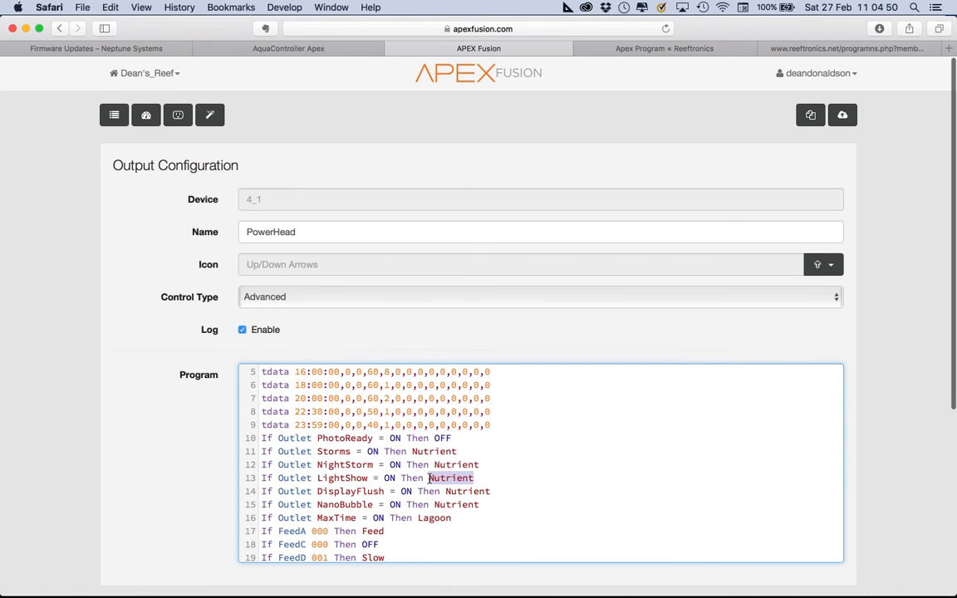
# Highlight the MaxTime condition's Lagoon action, and the tdata lines through the PhotoReady condition in the PowerHead program.
pyautogui.scroll(-3, 430, 479)
pyautogui.moveTo(330, 488); pyautogui.dragTo(356, 488)
pyautogui.doubleClick(440, 485)
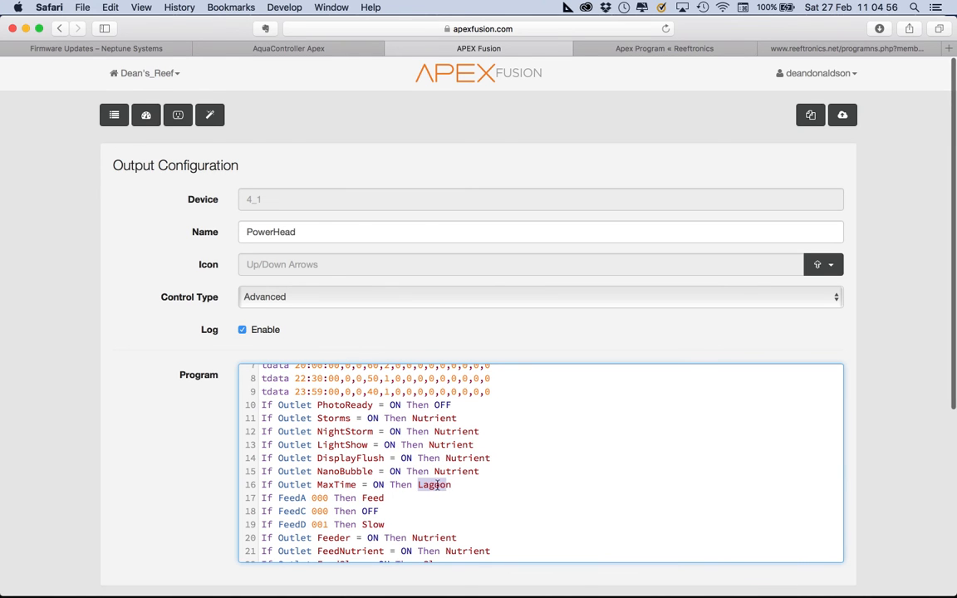
pyautogui.scroll(-2, 395, 526)
pyautogui.scroll(5, 349, 482)
pyautogui.moveTo(262, 387); pyautogui.dragTo(501, 489)
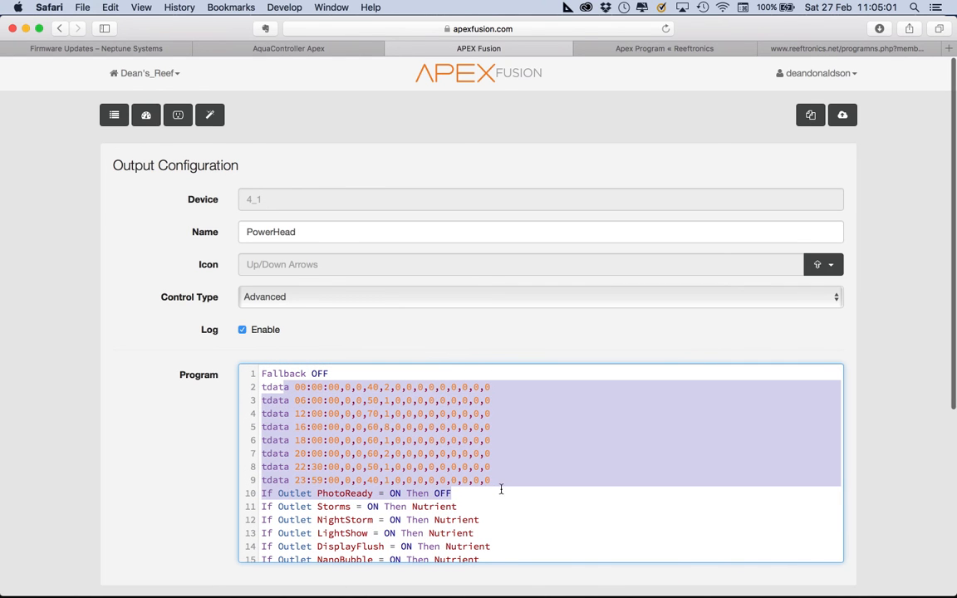
# Return to the dashboard and open the Heater200 output's configuration.
pyautogui.click(179, 117)
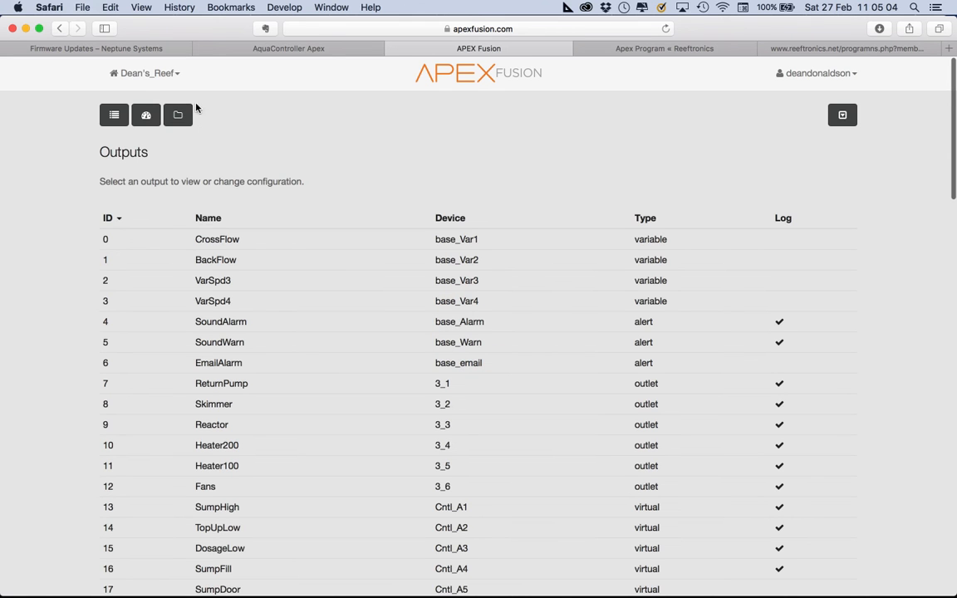
pyautogui.click(146, 115)
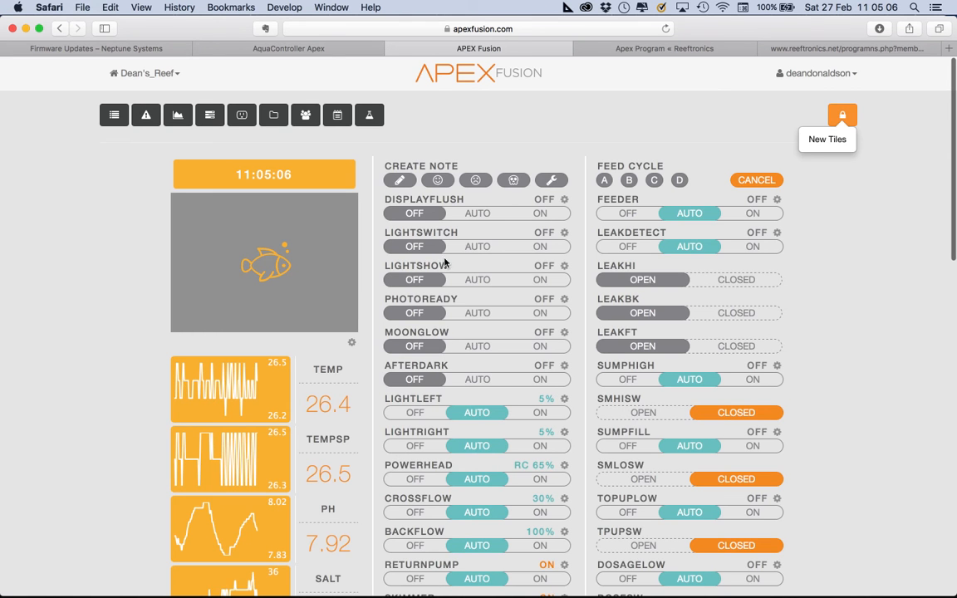
pyautogui.scroll(-7, 835, 516)
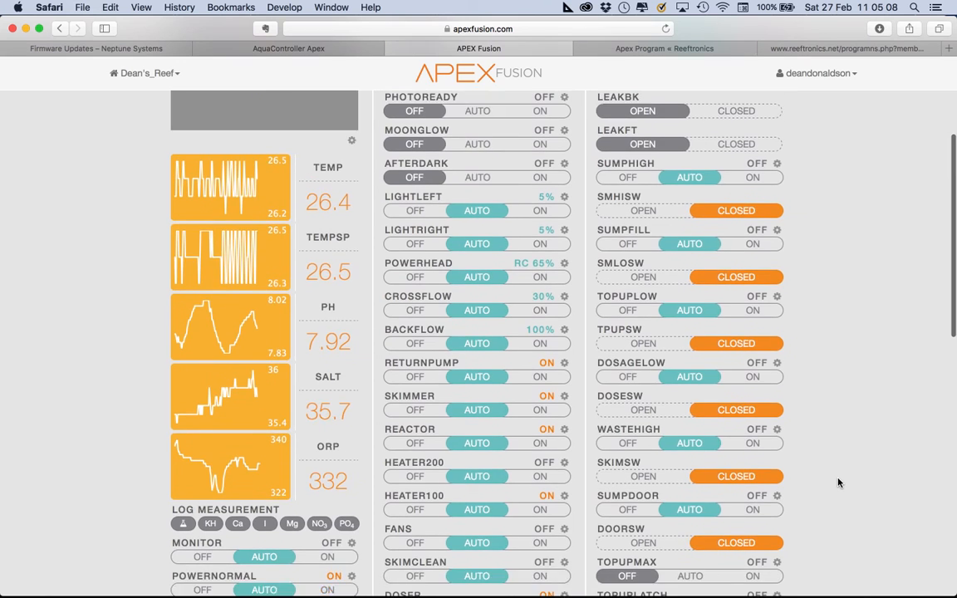
pyautogui.scroll(-1, 837, 483)
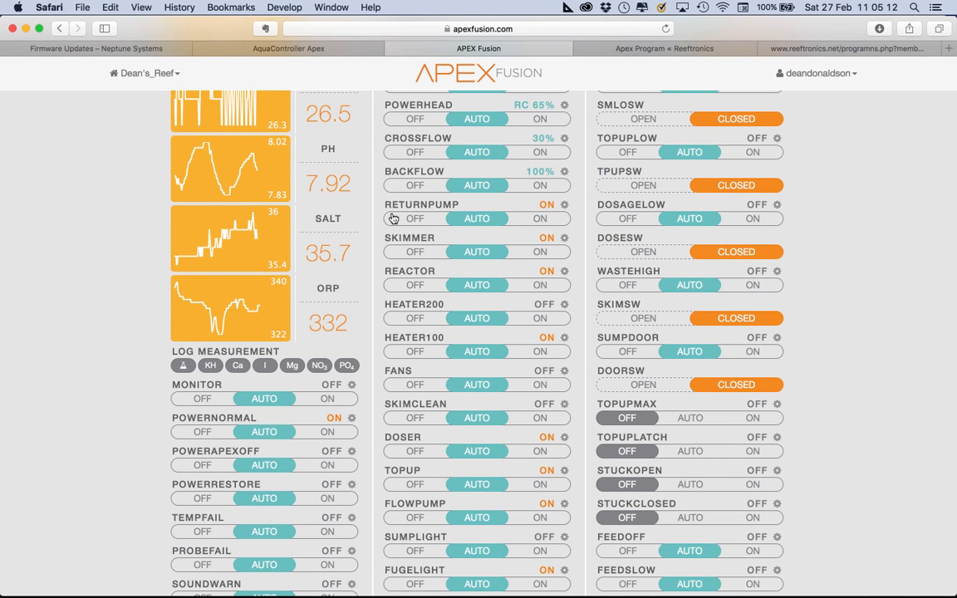
pyautogui.scroll(3, 510, 238)
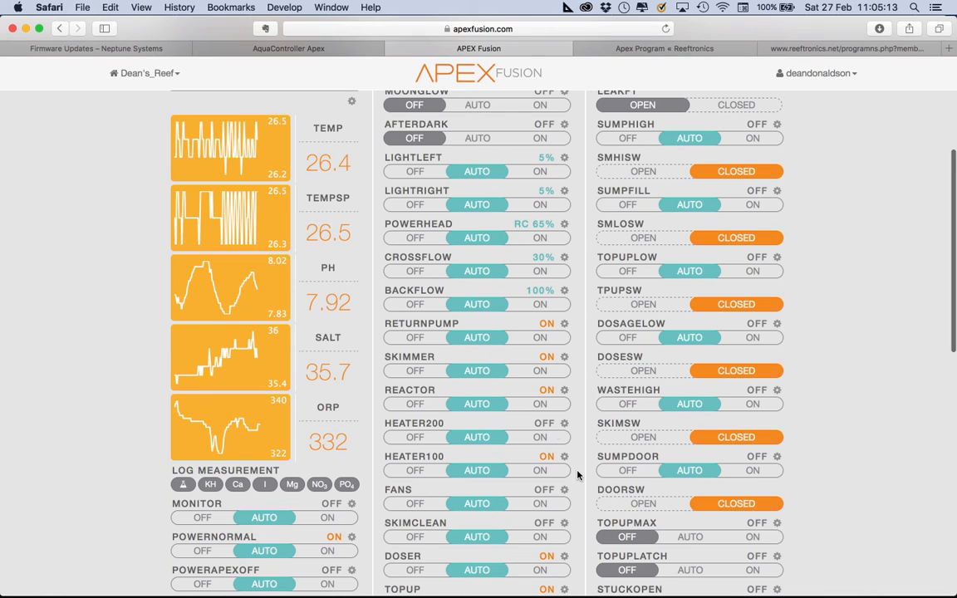
pyautogui.click(565, 424)
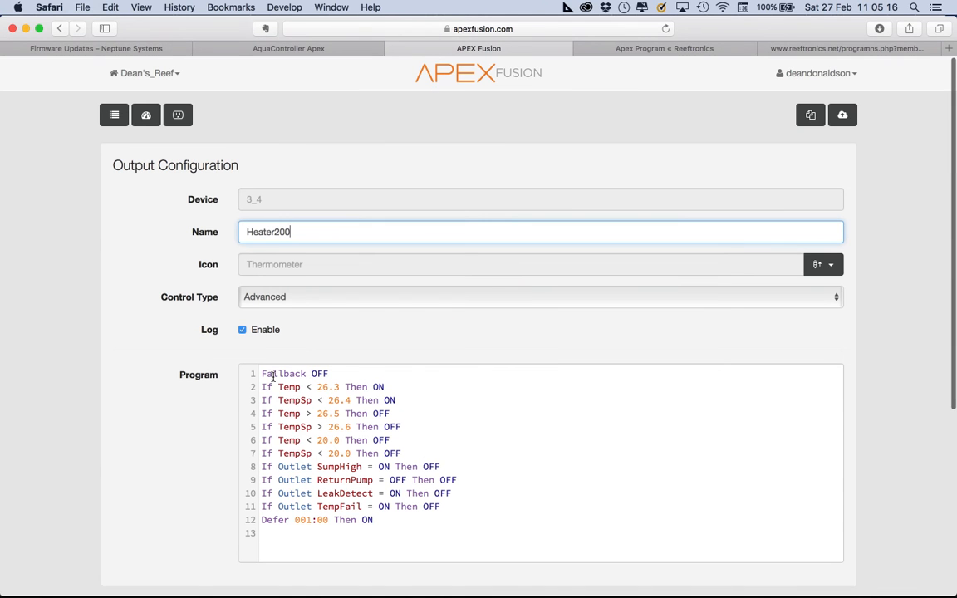
# Highlight the Temp and TempSp on and off conditions and the TempFail condition in the Heater200 program.
pyautogui.moveTo(263, 386); pyautogui.dragTo(409, 386)
pyautogui.moveTo(278, 401); pyautogui.dragTo(404, 400)
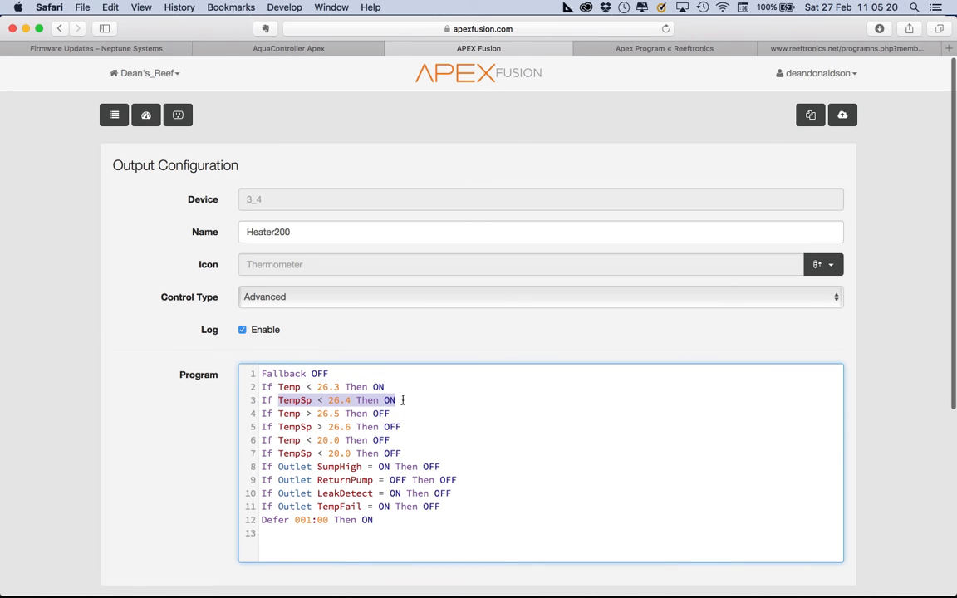
pyautogui.moveTo(316, 413); pyautogui.dragTo(394, 422)
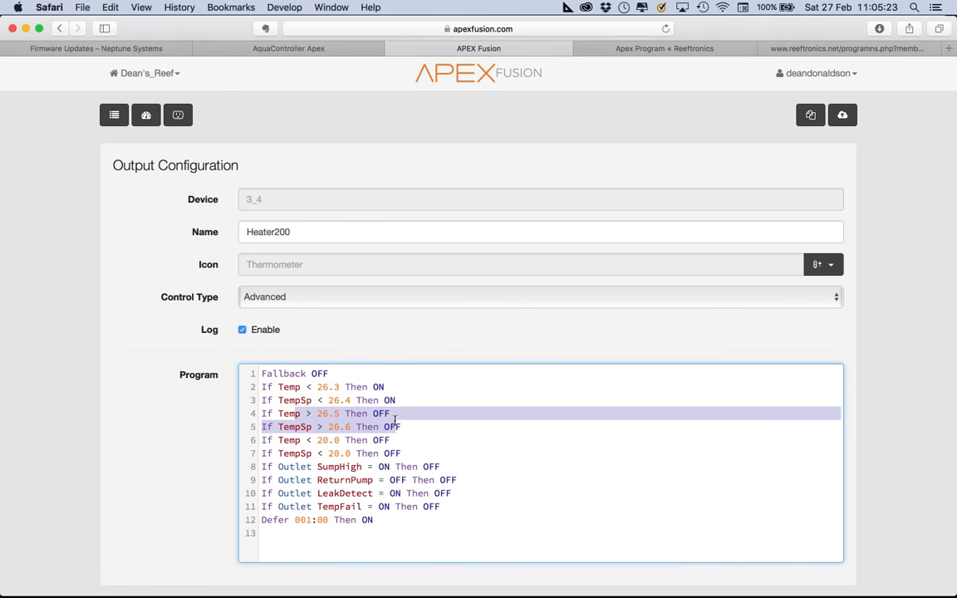
pyautogui.click(413, 466)
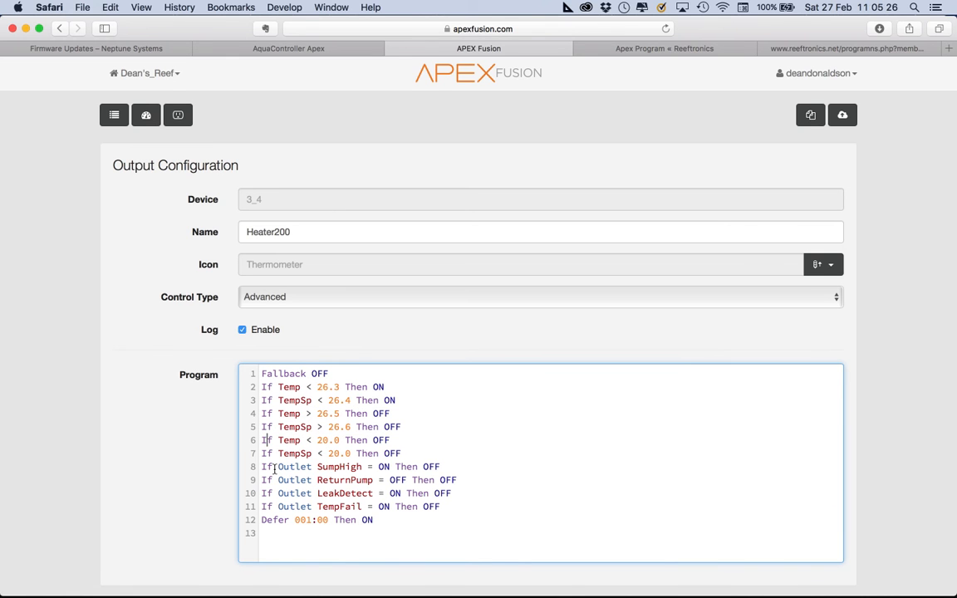
pyautogui.moveTo(263, 505); pyautogui.dragTo(437, 505)
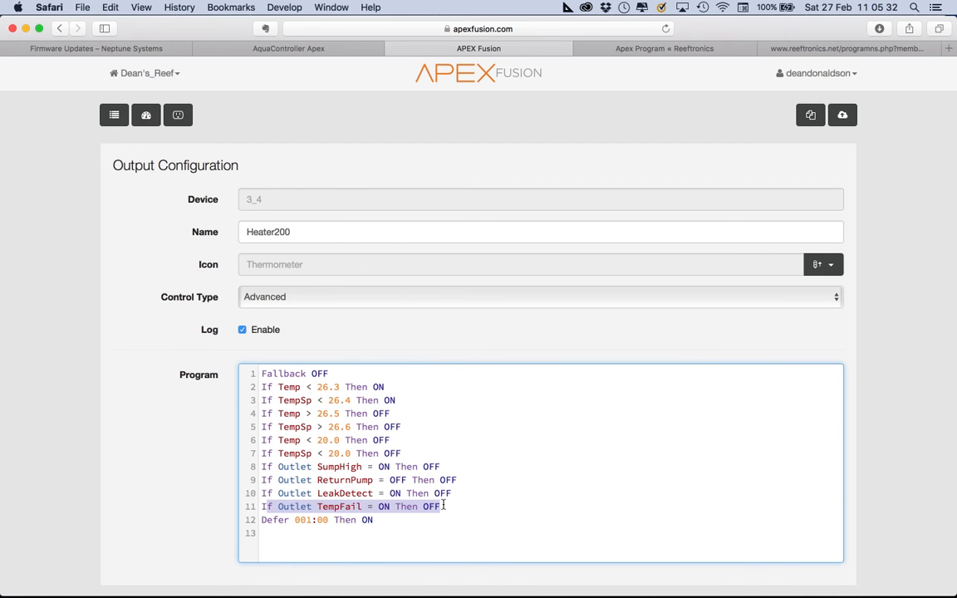
# Go back to the dashboard and open the TempFail virtual output's configuration.
pyautogui.click(178, 115)
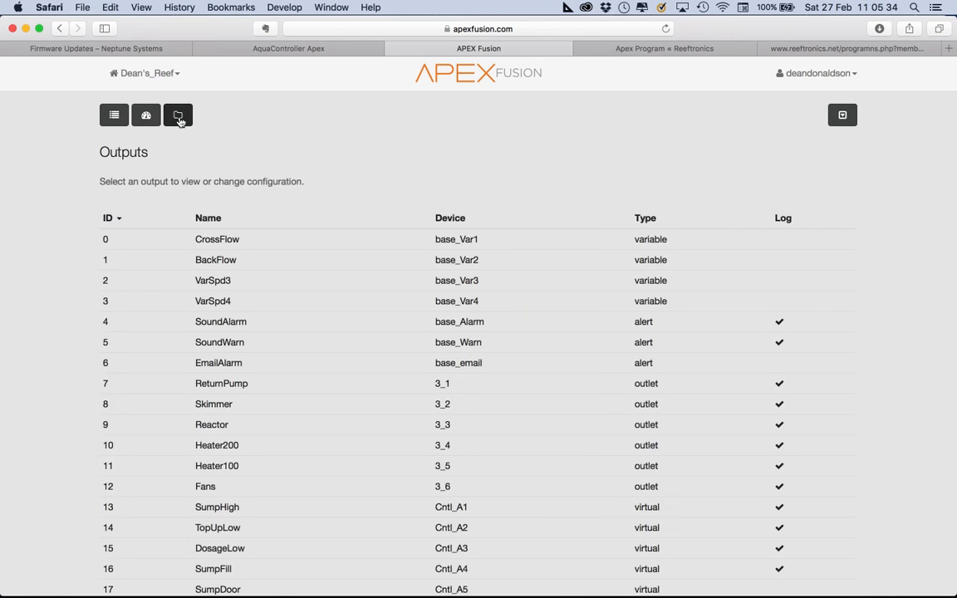
pyautogui.click(146, 114)
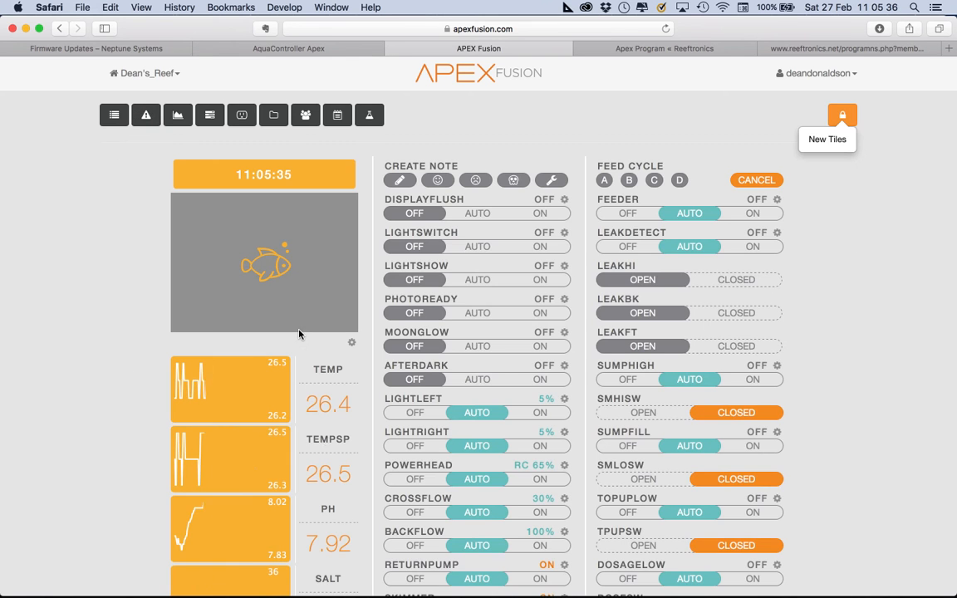
pyautogui.scroll(-15, 295, 432)
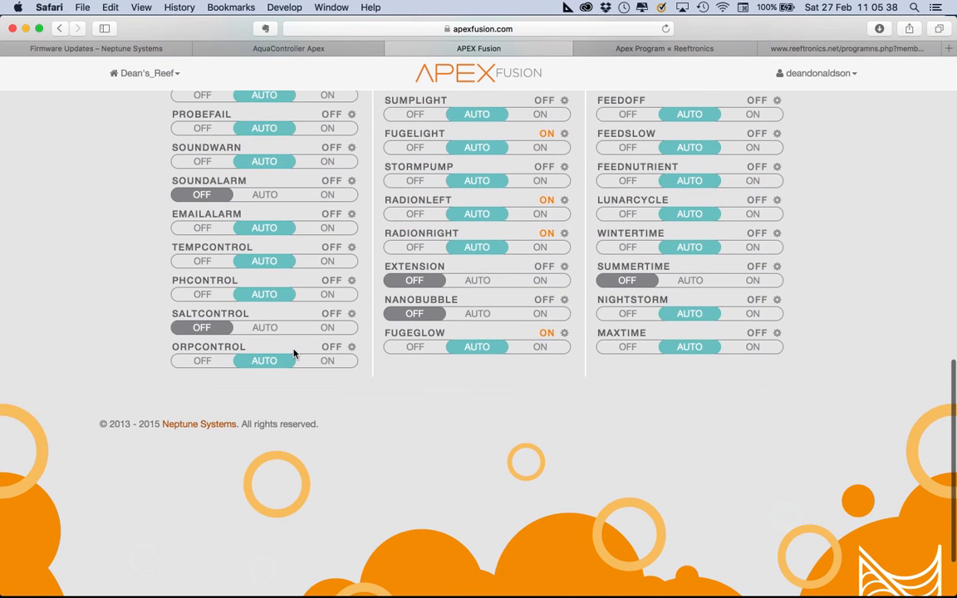
pyautogui.scroll(3, 368, 295)
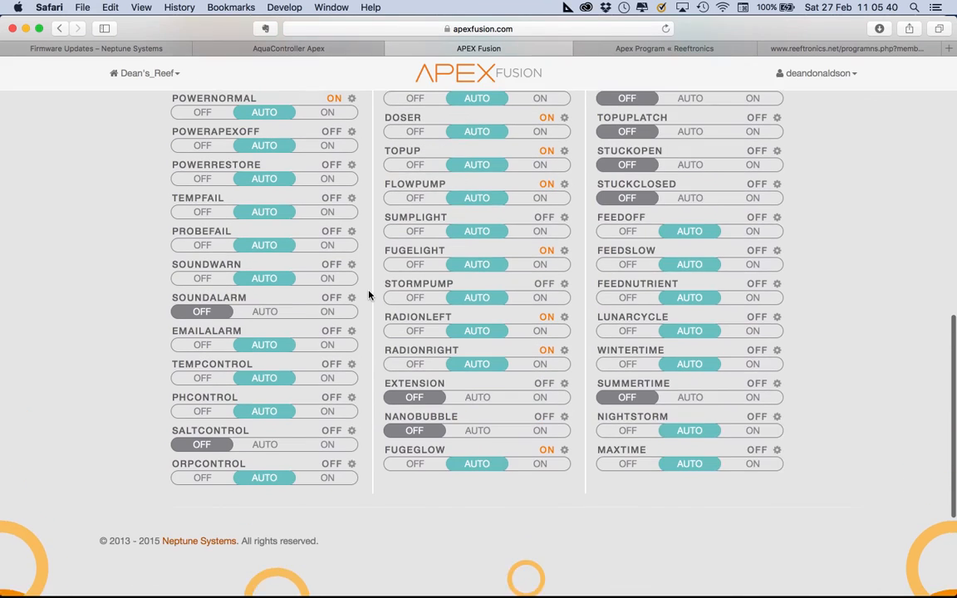
pyautogui.scroll(2, 368, 295)
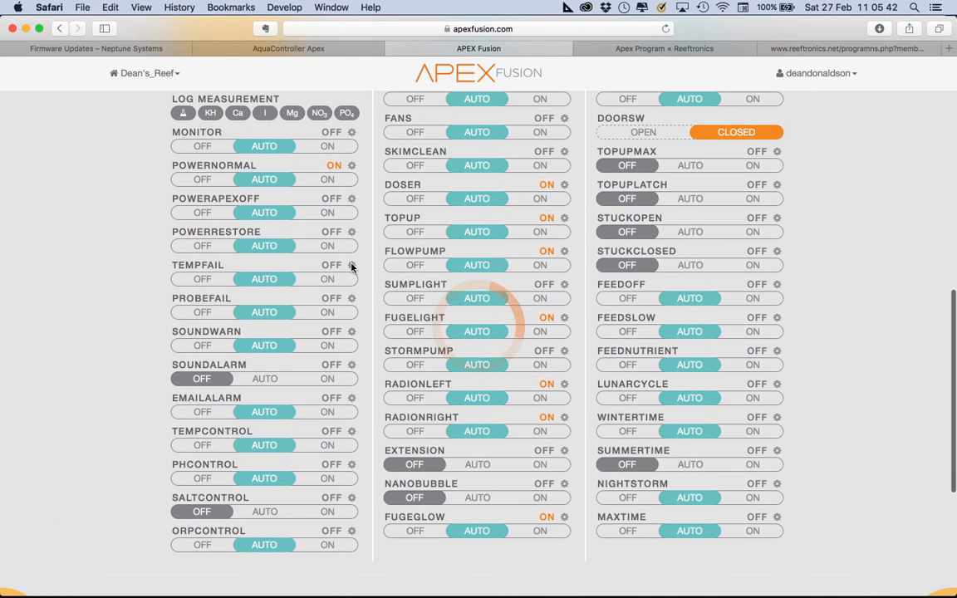
pyautogui.click(352, 265)
# Highlight the Temp and TempSp conditions with the 22.0 and 29.0 limits in the TempFail program.
pyautogui.moveTo(317, 389); pyautogui.dragTo(416, 400)
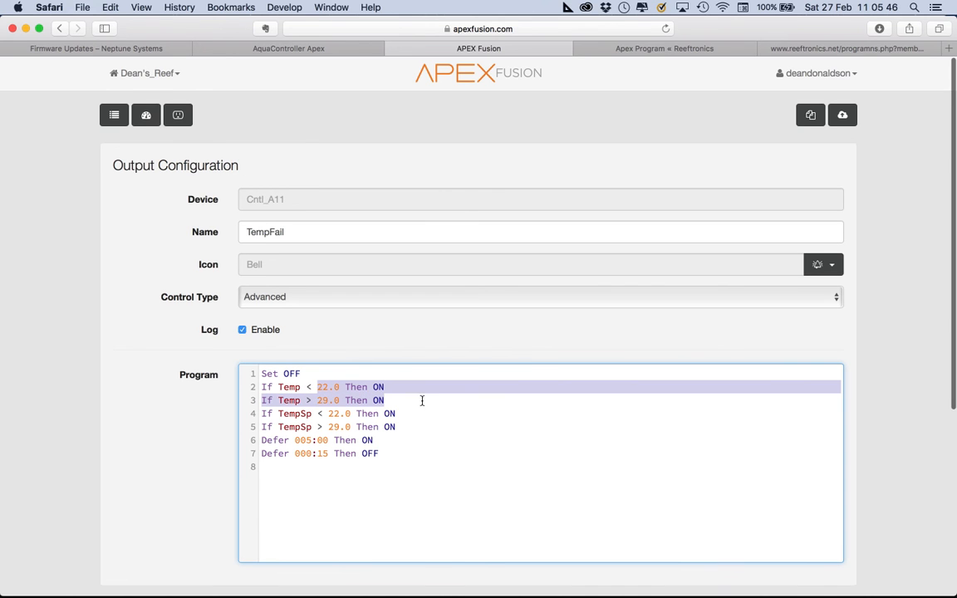
pyautogui.click(430, 425)
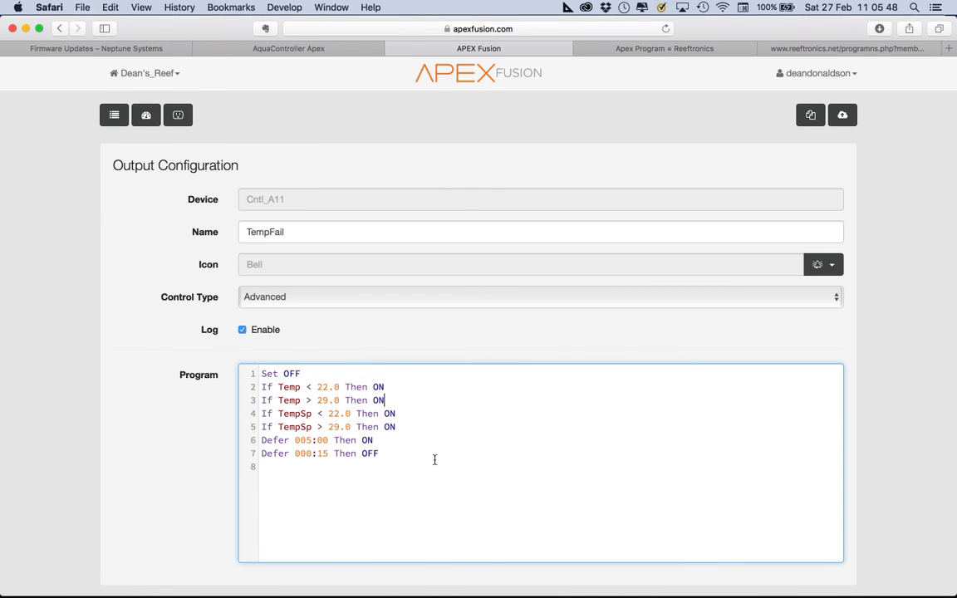
pyautogui.moveTo(313, 387); pyautogui.dragTo(378, 388)
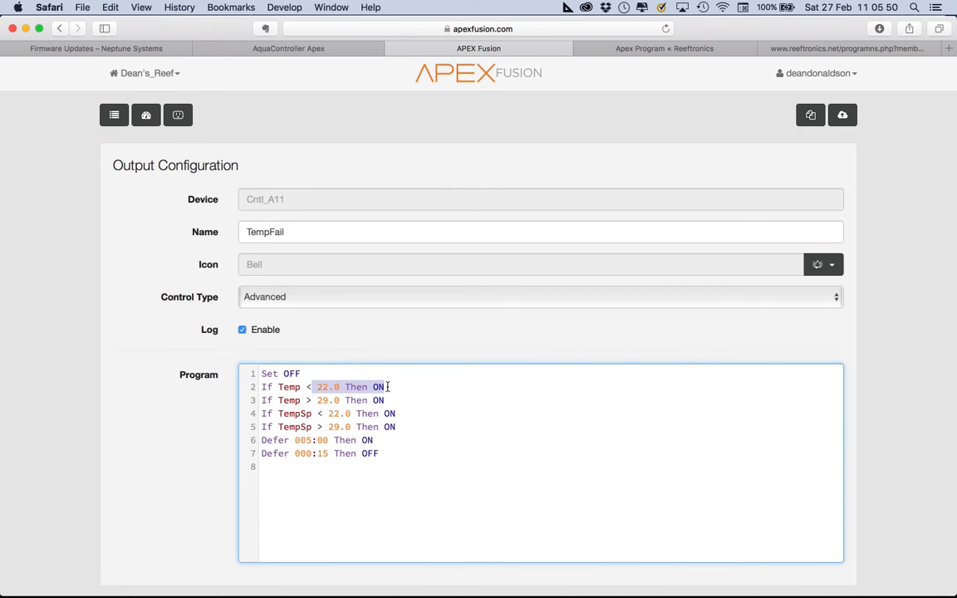
pyautogui.moveTo(315, 391)
pyautogui.mouseDown()
pyautogui.moveTo(378, 391)
pyautogui.moveTo(331, 389)
pyautogui.mouseUp()
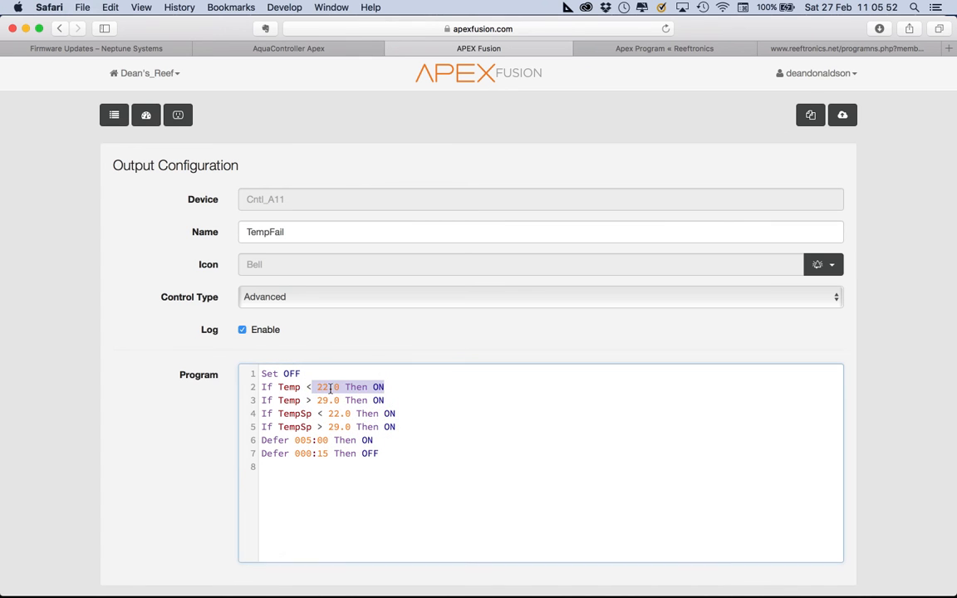
pyautogui.click(385, 416)
pyautogui.moveTo(409, 430); pyautogui.dragTo(267, 387)
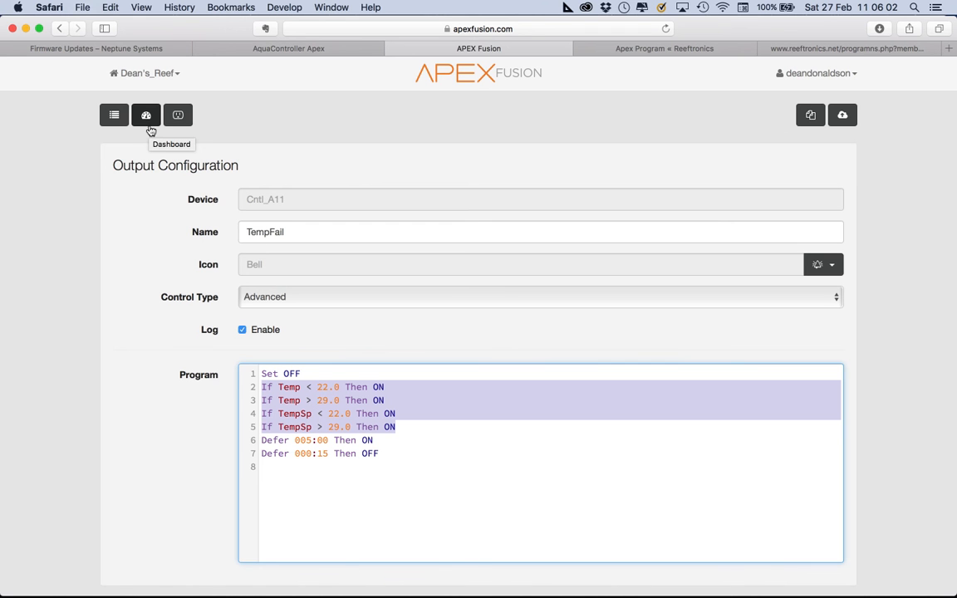
# Reopen Heater200's configuration from the dashboard, highlight its LeakDetect, TempFail and Defer lines, and return to the dashboard.
pyautogui.click(150, 126)
pyautogui.scroll(-10, 306, 506)
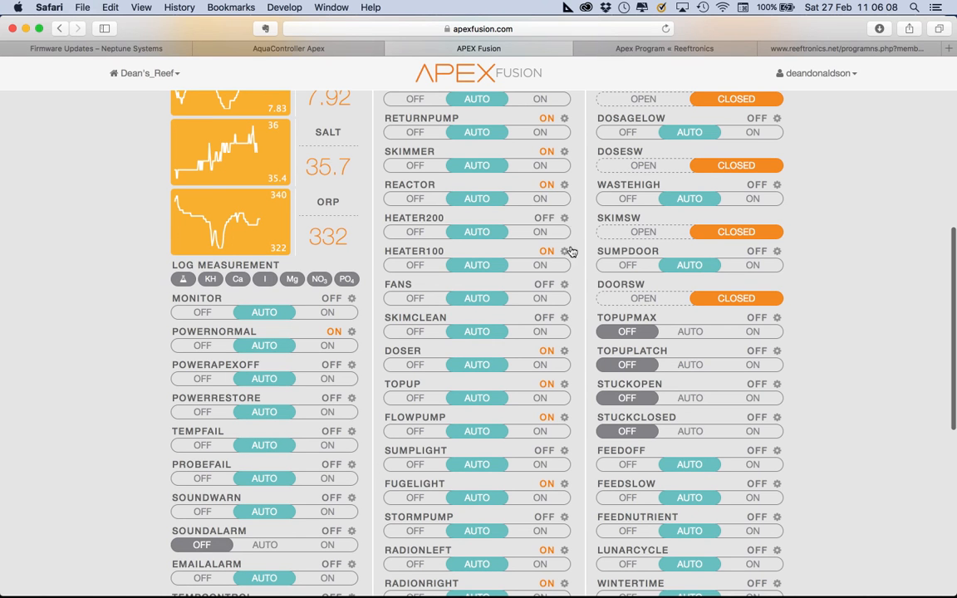
pyautogui.click(564, 218)
pyautogui.click(263, 391)
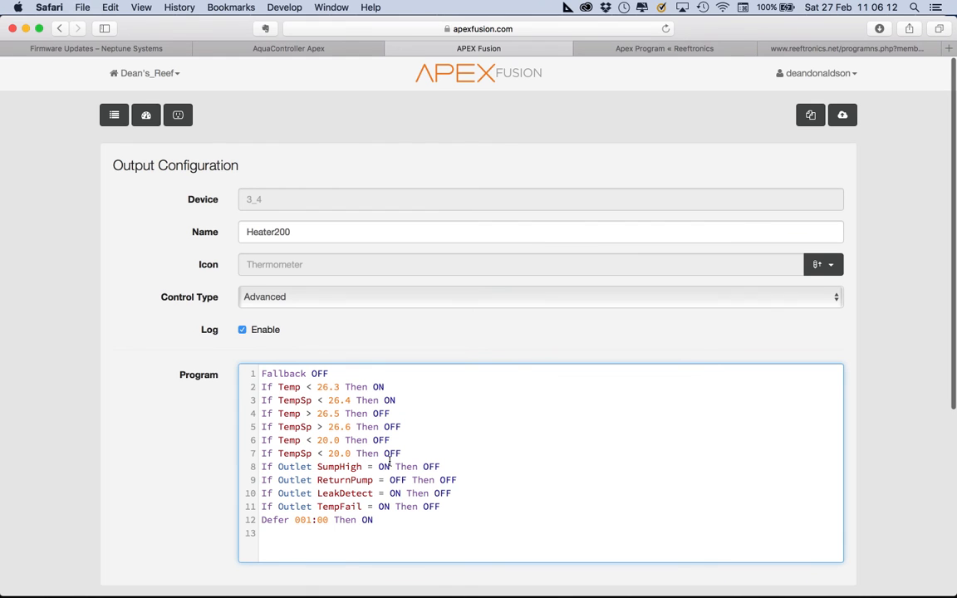
pyautogui.moveTo(288, 493); pyautogui.dragTo(430, 515)
pyautogui.click(147, 115)
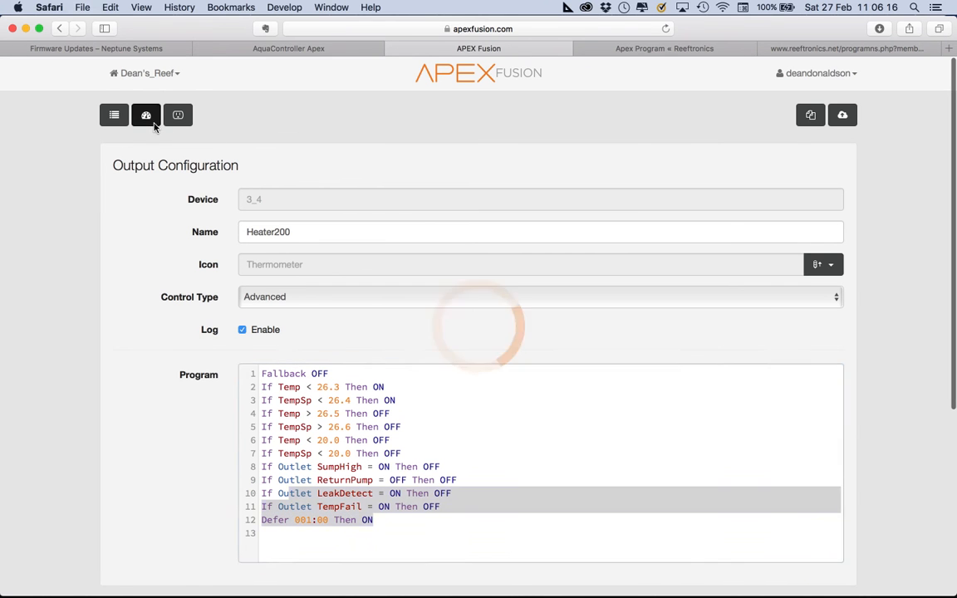
# Open the EmailAlarm alert's configuration from the dashboard and review its program's outlet and power conditions.
pyautogui.scroll(-4, 486, 467)
pyautogui.scroll(-5, 486, 469)
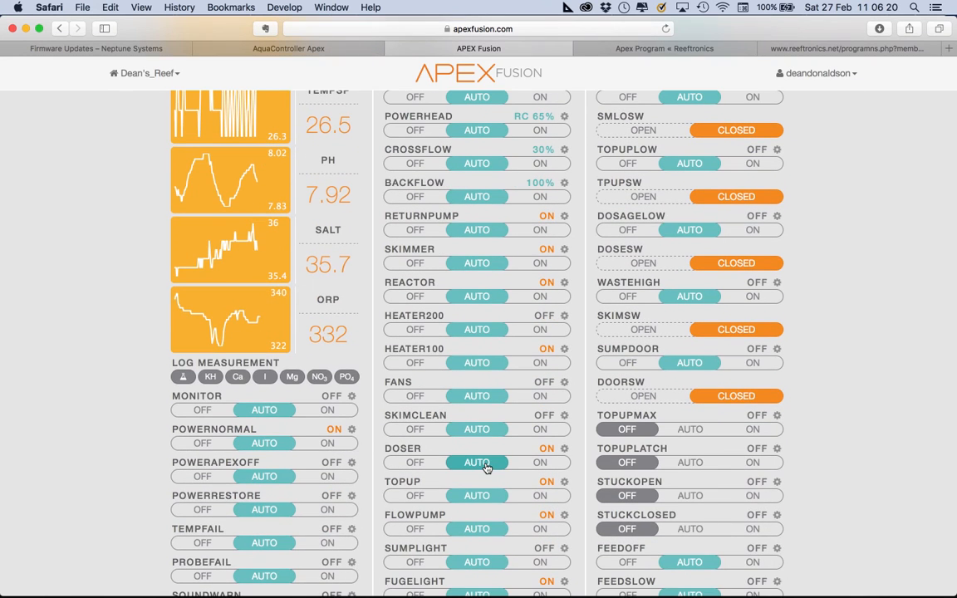
pyautogui.scroll(-4, 486, 467)
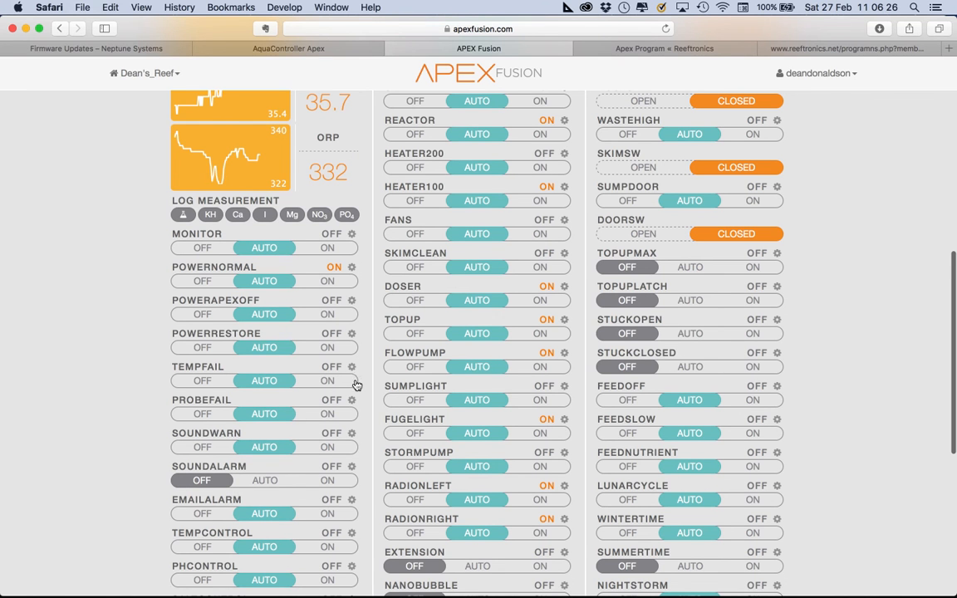
pyautogui.scroll(-2, 355, 383)
pyautogui.click(352, 440)
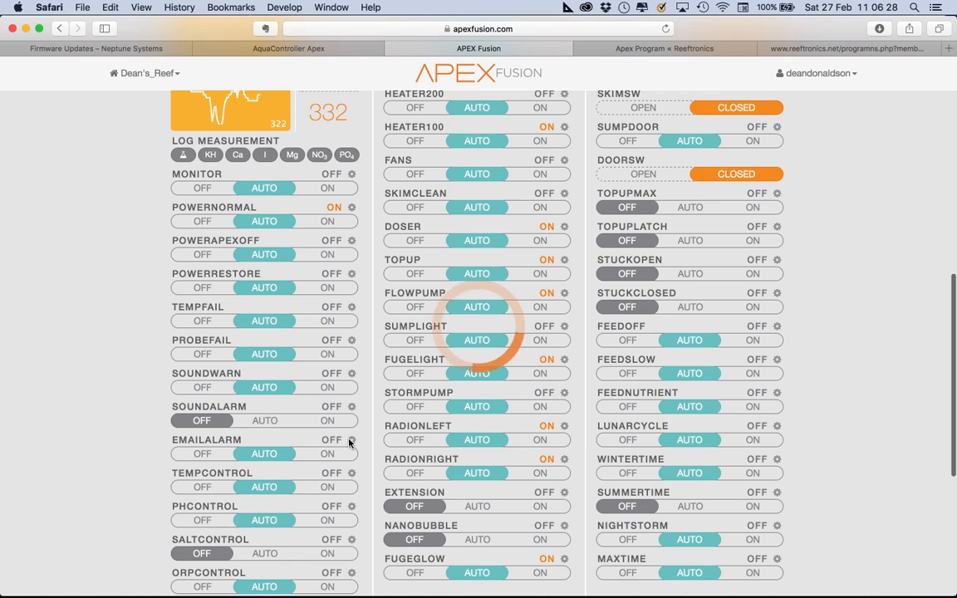
pyautogui.scroll(4, 341, 420)
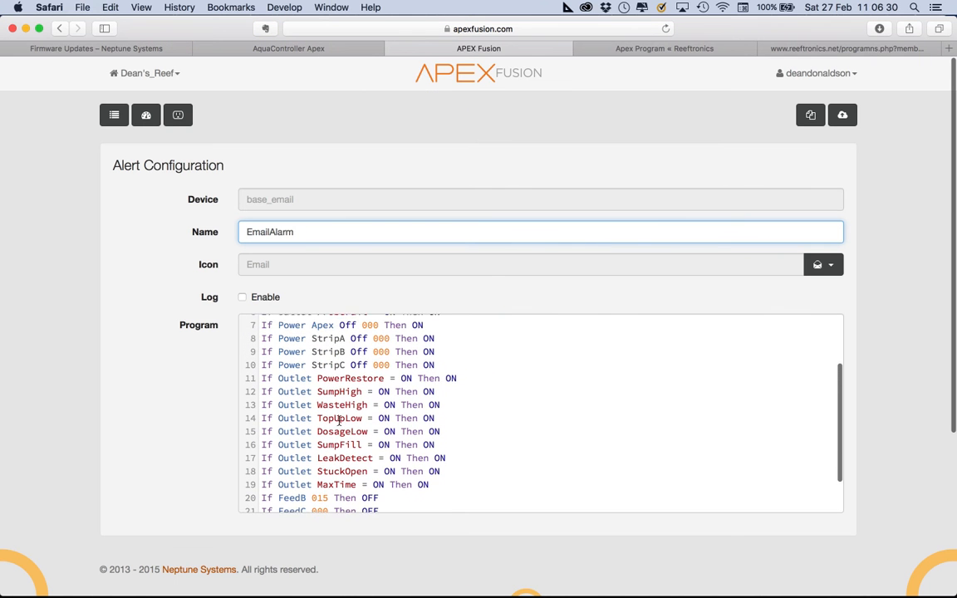
pyautogui.scroll(3, 339, 421)
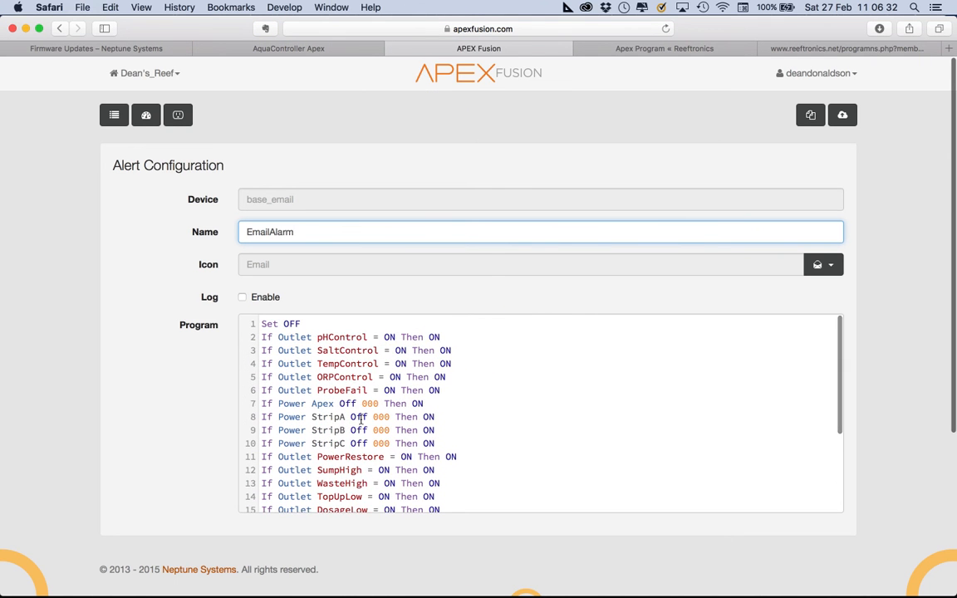
# Highlight the TempControl and ProbeFail conditions in the EmailAlarm program.
pyautogui.moveTo(271, 364); pyautogui.dragTo(463, 368)
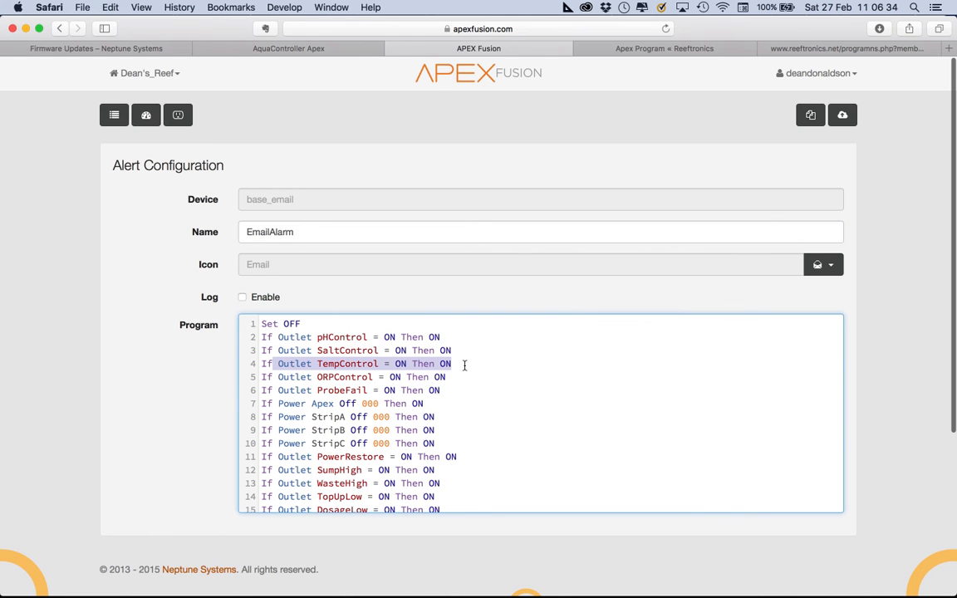
pyautogui.moveTo(318, 390); pyautogui.dragTo(458, 390)
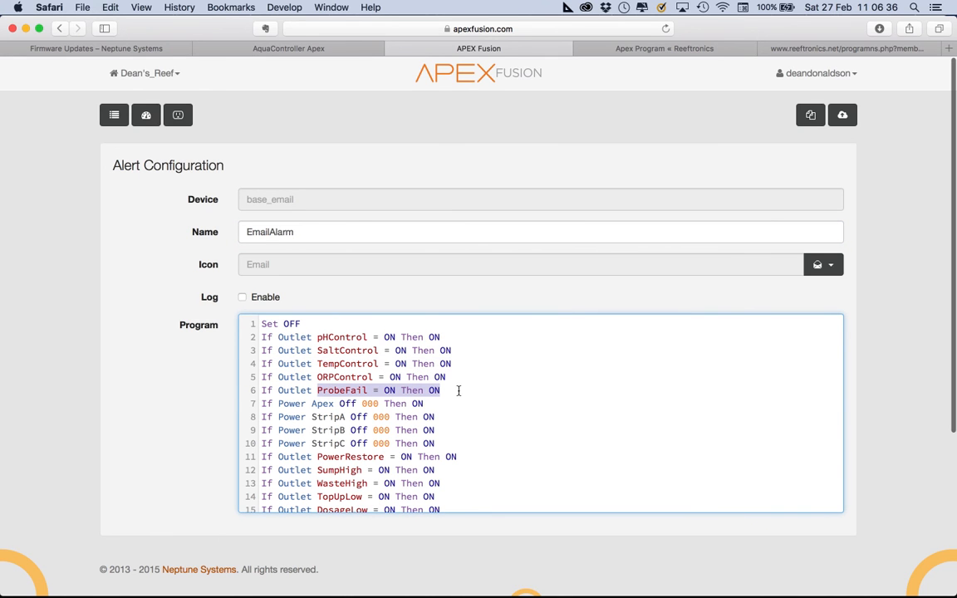
pyautogui.scroll(-2, 458, 391)
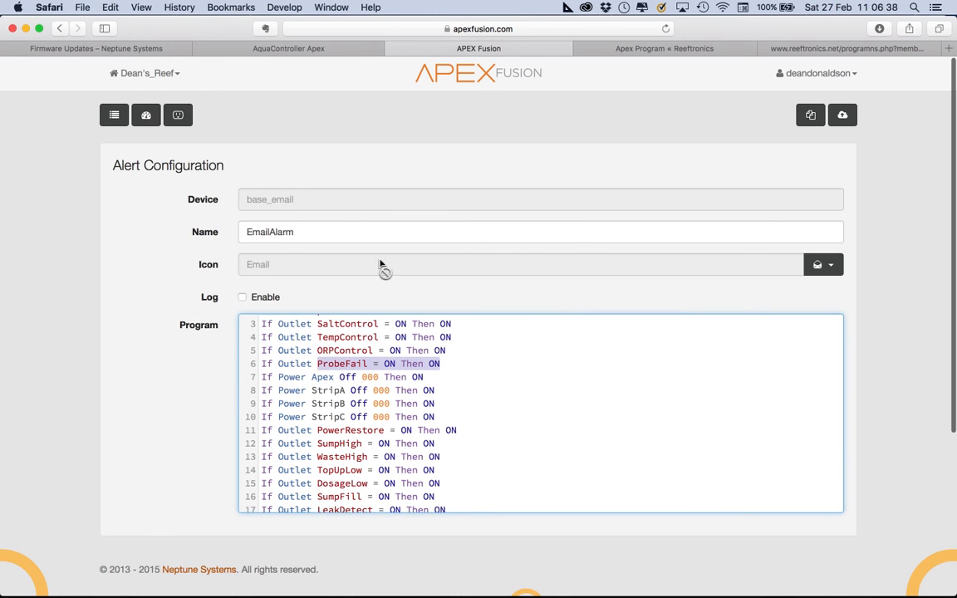
# Go back to the dashboard, open the ProbeFail output's configuration and highlight the TempFail condition in its program.
pyautogui.click(147, 118)
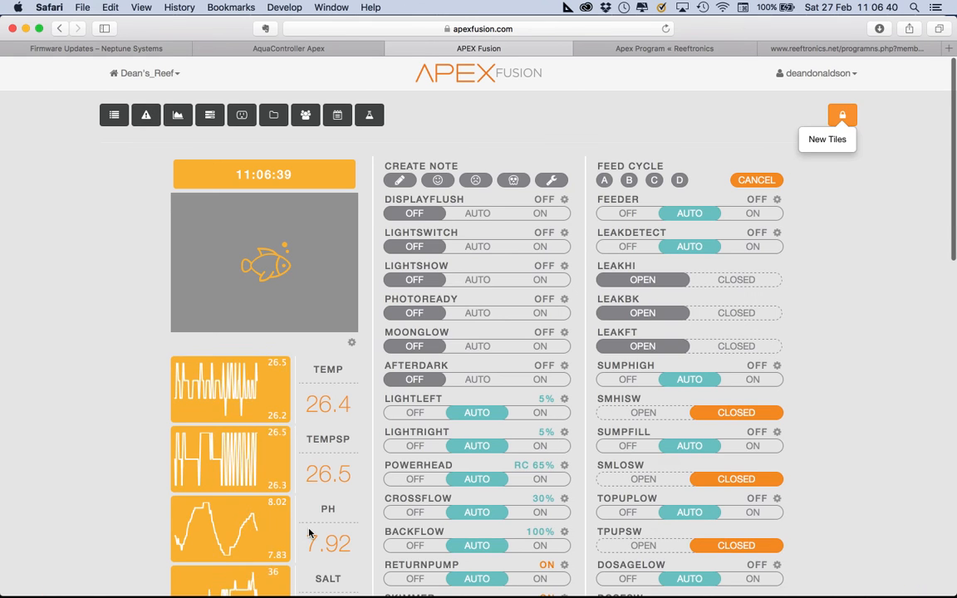
pyautogui.scroll(-10, 291, 498)
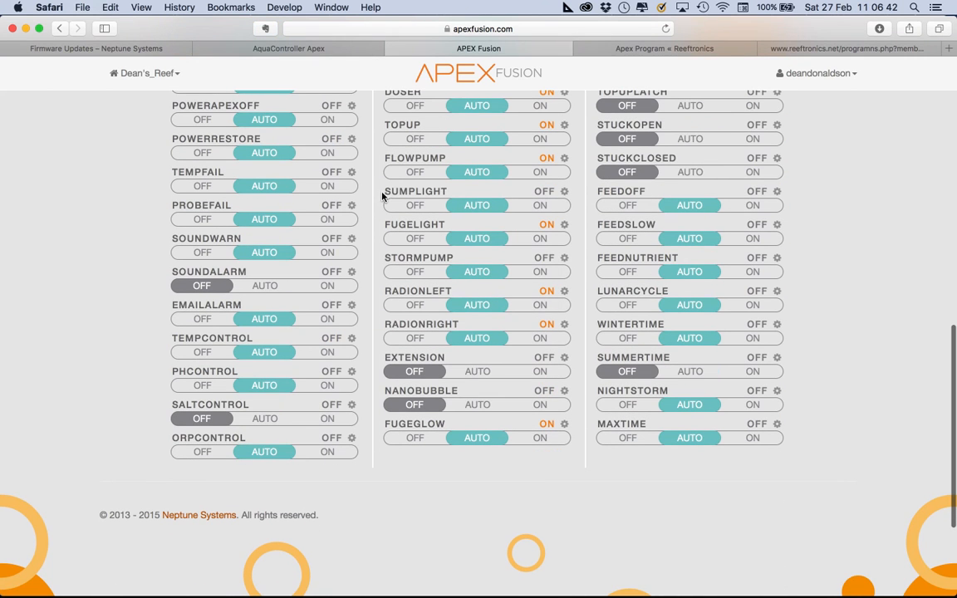
pyautogui.click(352, 205)
pyautogui.moveTo(275, 388); pyautogui.dragTo(438, 391)
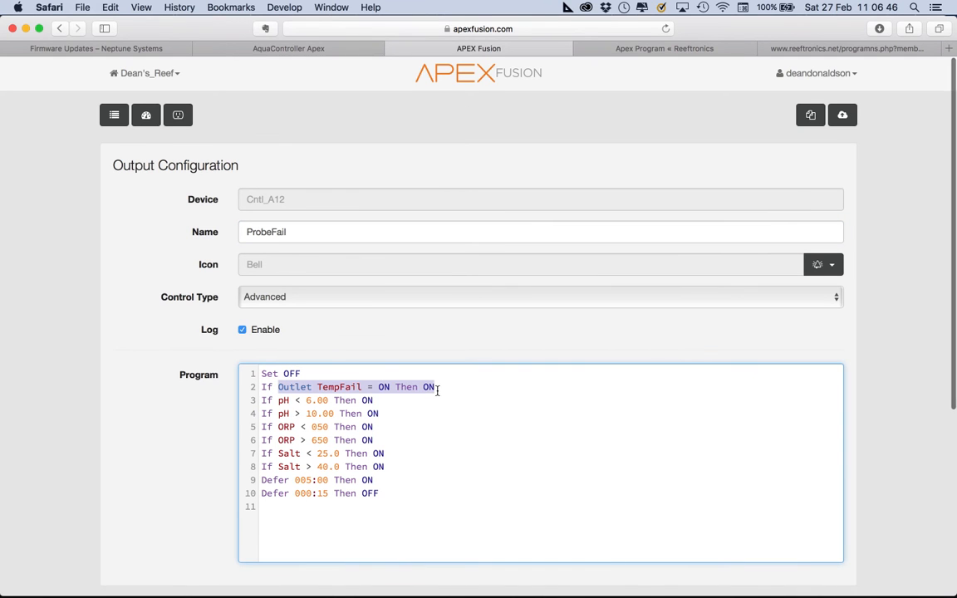
pyautogui.click(294, 414)
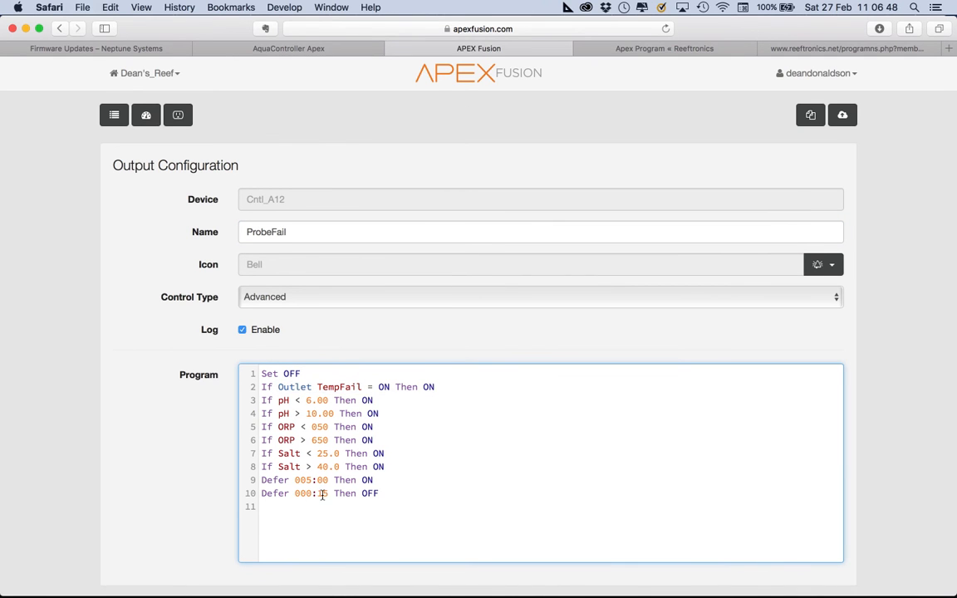
pyautogui.moveTo(272, 386); pyautogui.dragTo(417, 388)
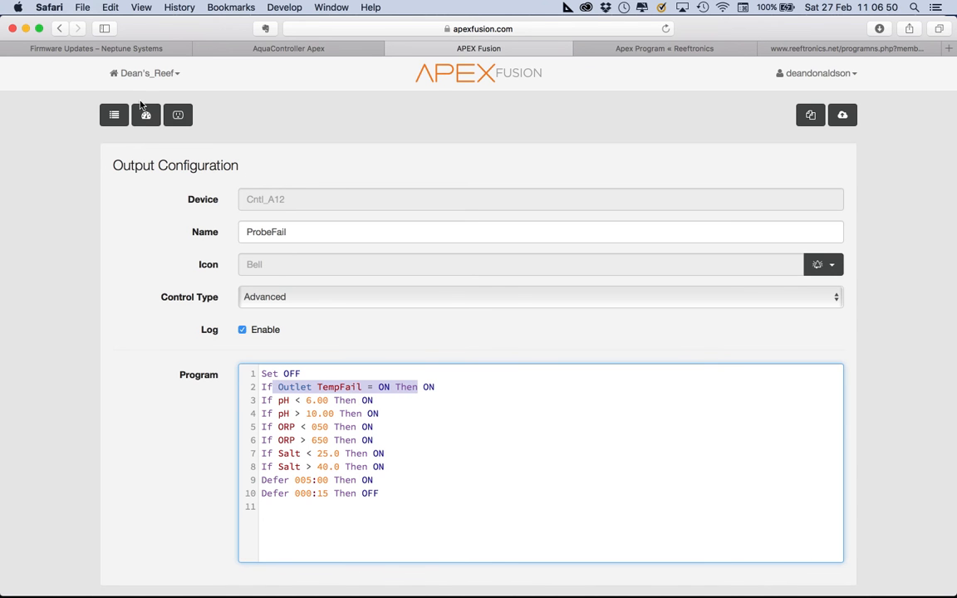
# Return to the dashboard and look over the alarm, probe control and equipment outlet tiles.
pyautogui.click(146, 115)
pyautogui.scroll(-15, 391, 457)
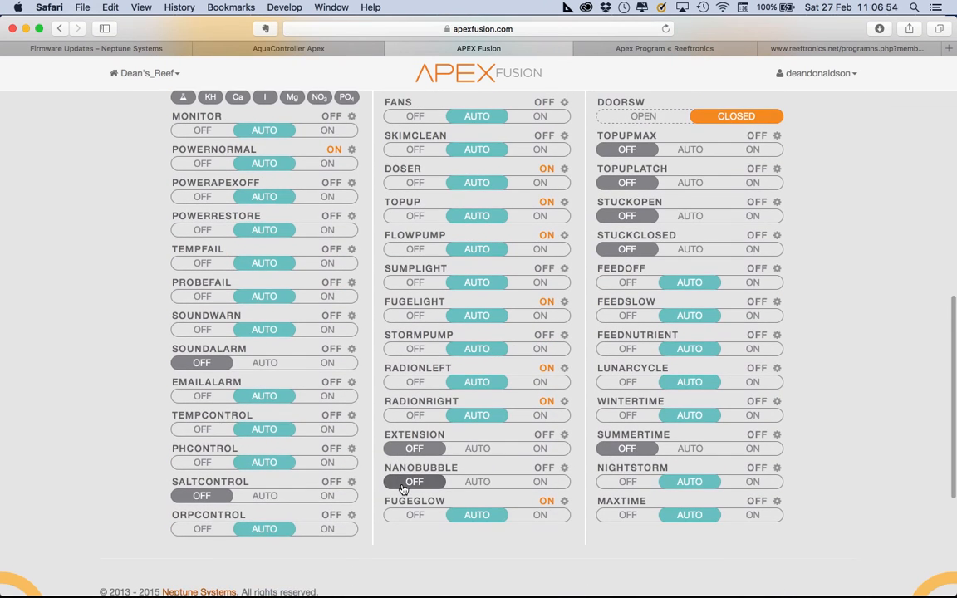
pyautogui.scroll(3, 402, 491)
pyautogui.scroll(-8, 419, 447)
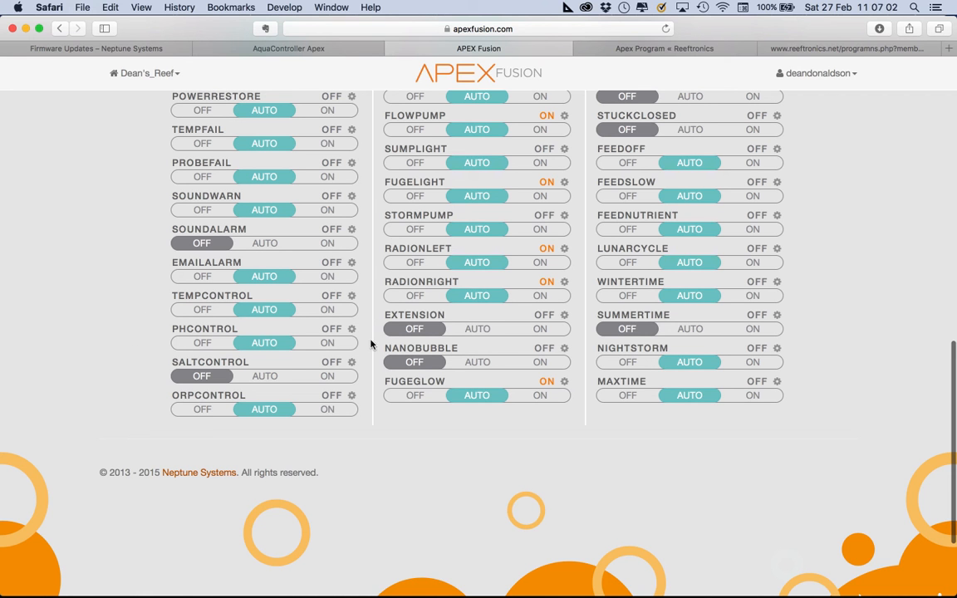
pyautogui.scroll(2, 284, 326)
pyautogui.scroll(1, 284, 327)
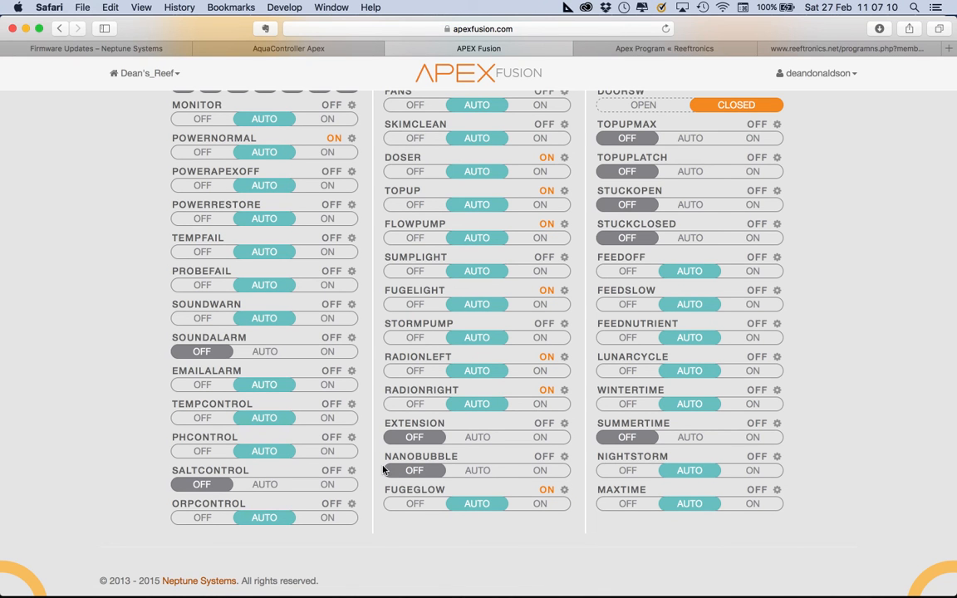
pyautogui.scroll(10, 382, 246)
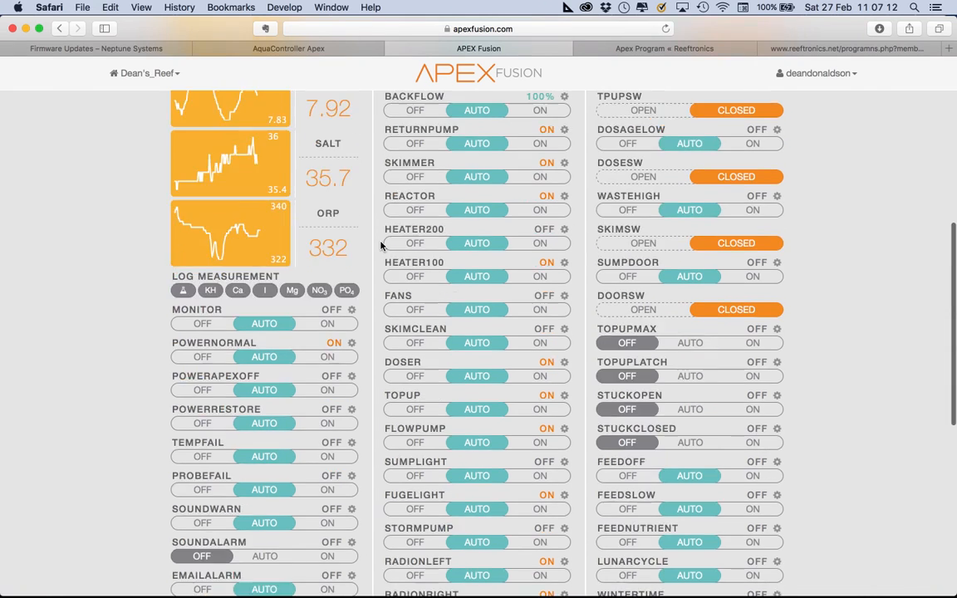
pyautogui.scroll(-2, 382, 245)
pyautogui.scroll(-5, 382, 246)
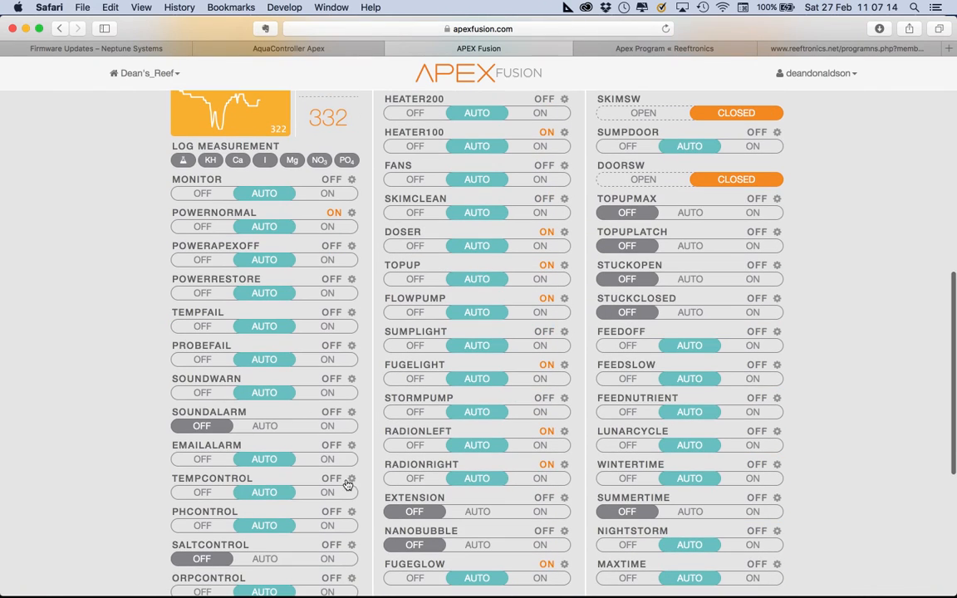
pyautogui.scroll(-5, 351, 374)
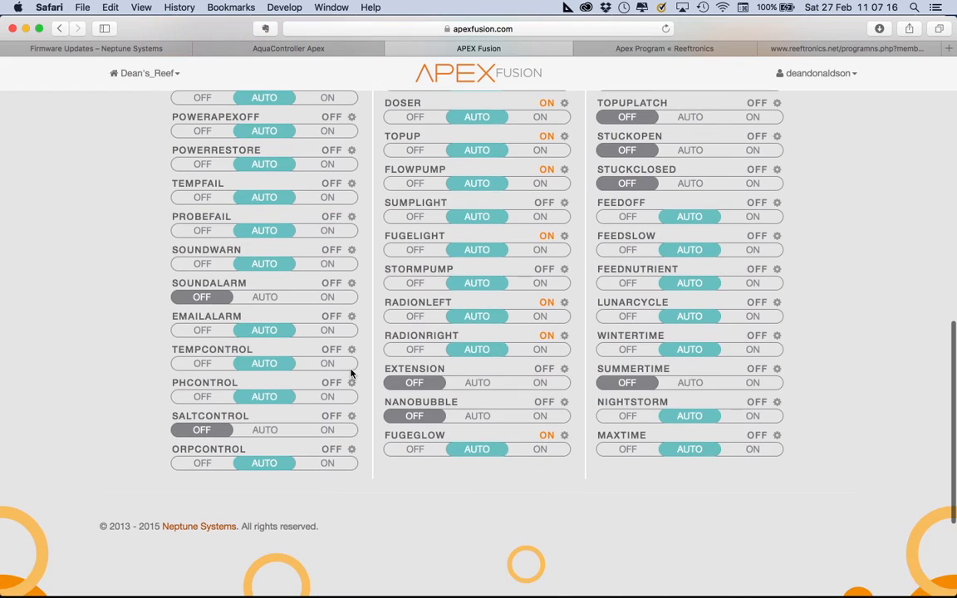
pyautogui.scroll(10, 366, 362)
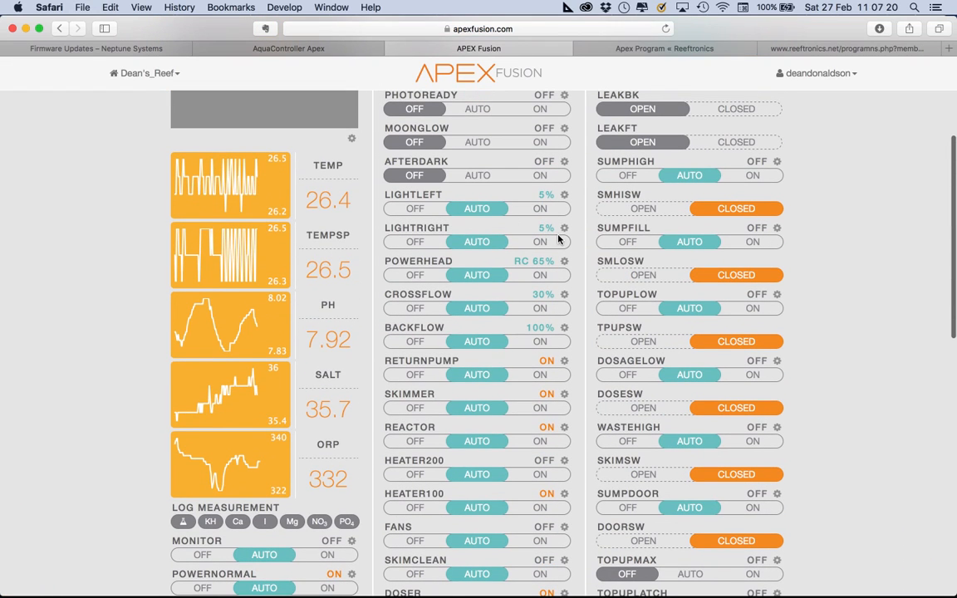
pyautogui.scroll(-3, 582, 356)
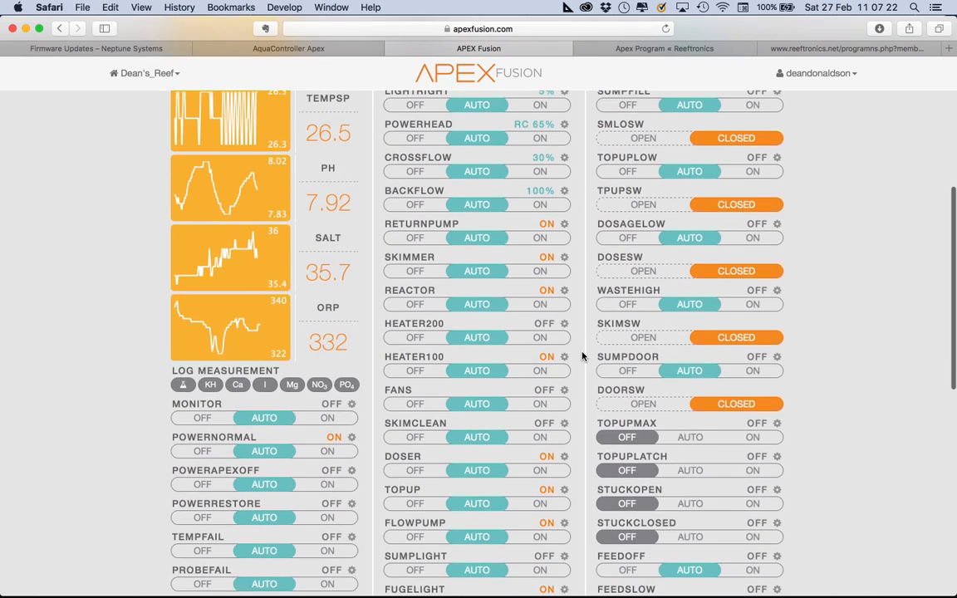
# Open the SumpHigh output's configuration and highlight the SmHiSw switch name and the 10 in the Defer 000:10 line.
pyautogui.scroll(7, 582, 356)
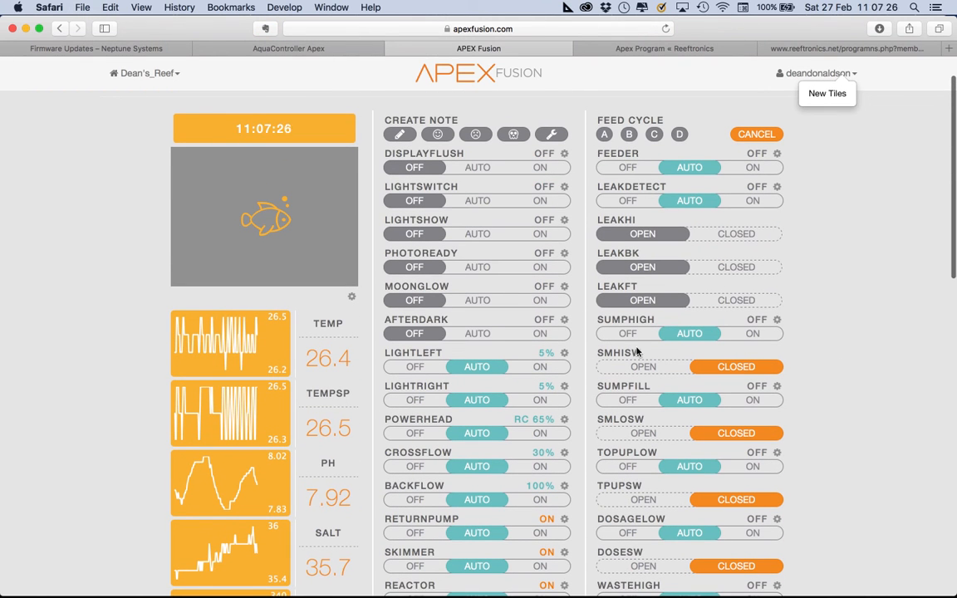
pyautogui.click(777, 320)
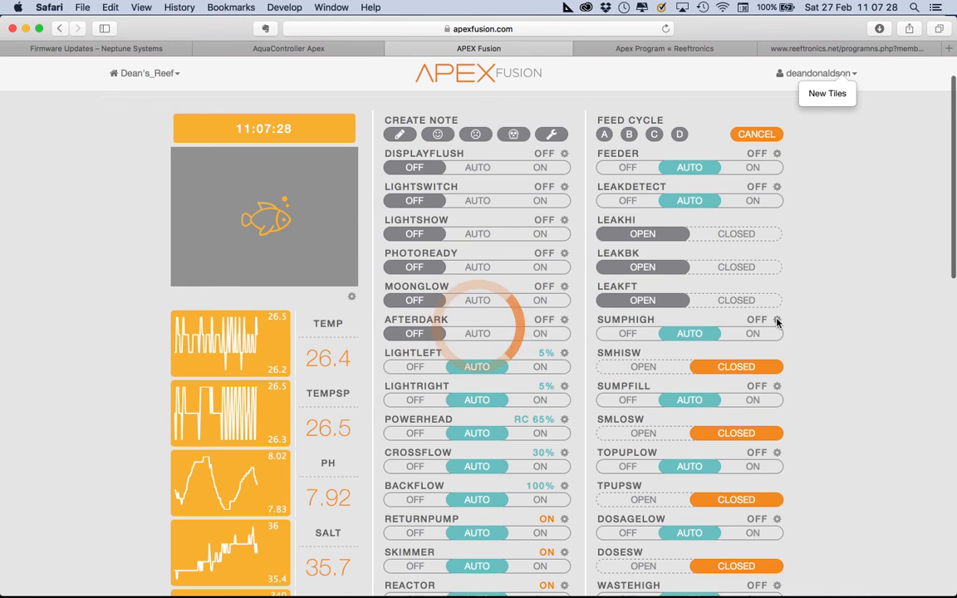
pyautogui.moveTo(277, 328); pyautogui.dragTo(315, 328)
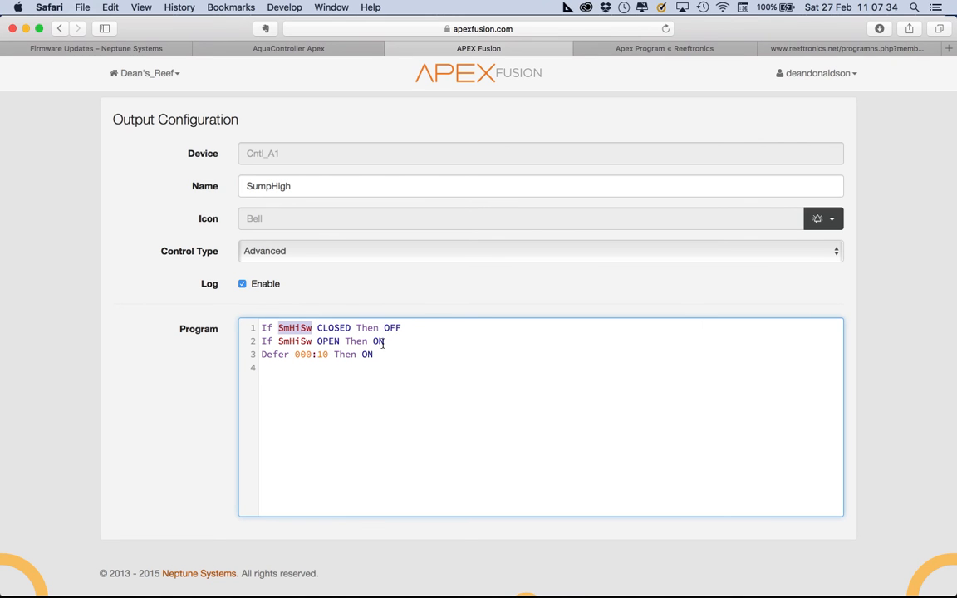
pyautogui.click(318, 354)
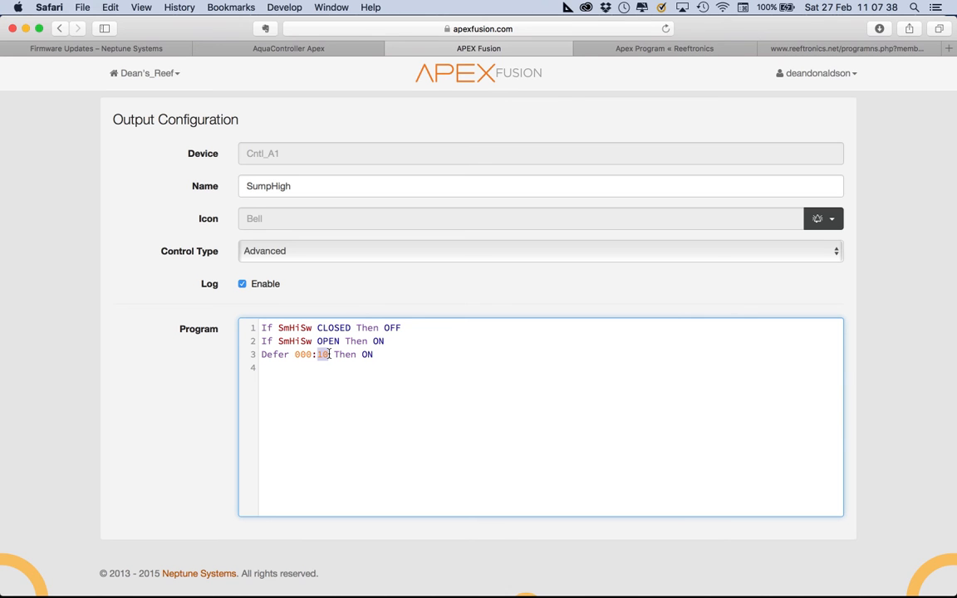
# Return to the dashboard and examine the sump, top-up, dosage and waste outlets together with their switch inputs.
pyautogui.scroll(3, 329, 354)
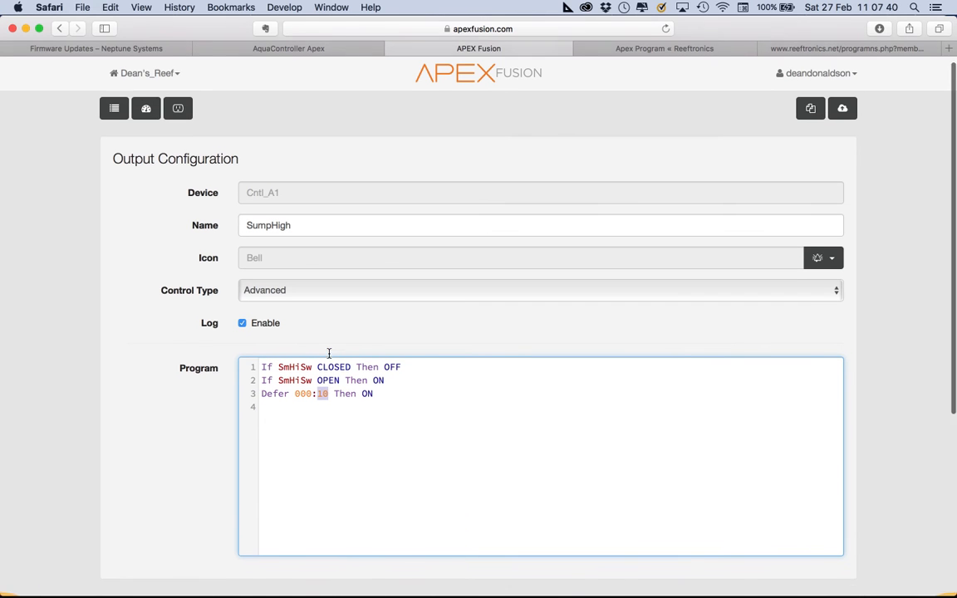
pyautogui.click(180, 118)
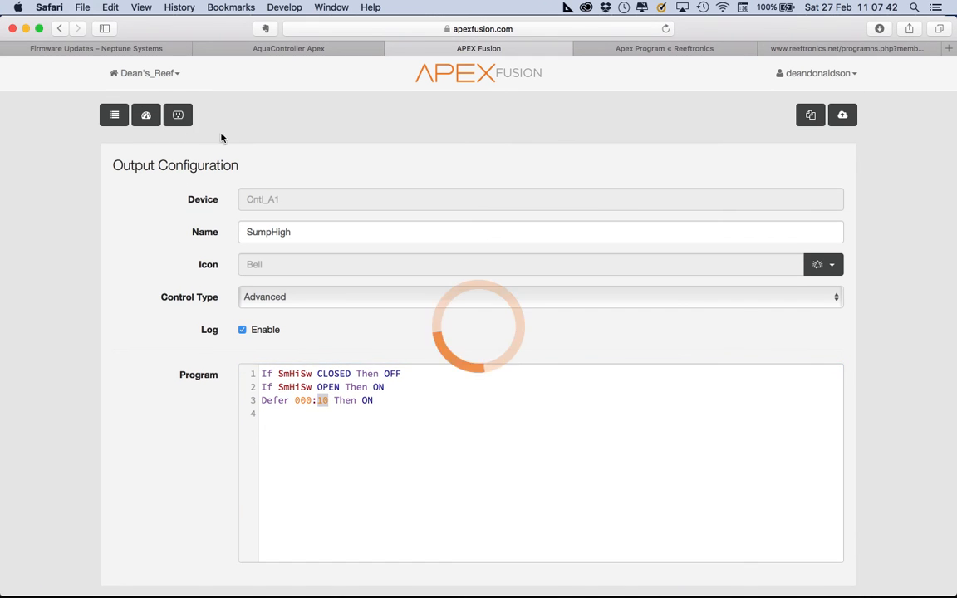
pyautogui.click(146, 116)
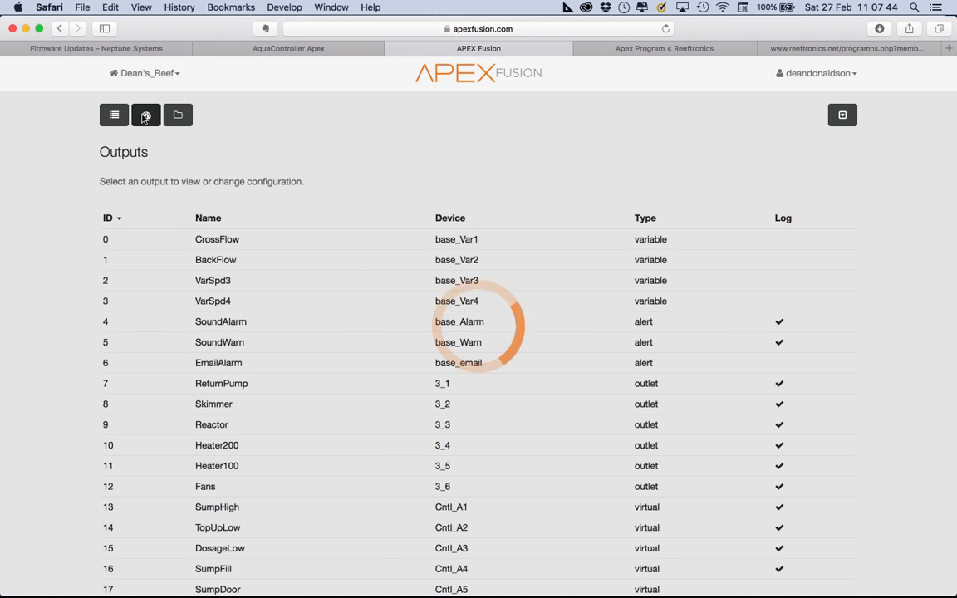
pyautogui.scroll(-3, 751, 513)
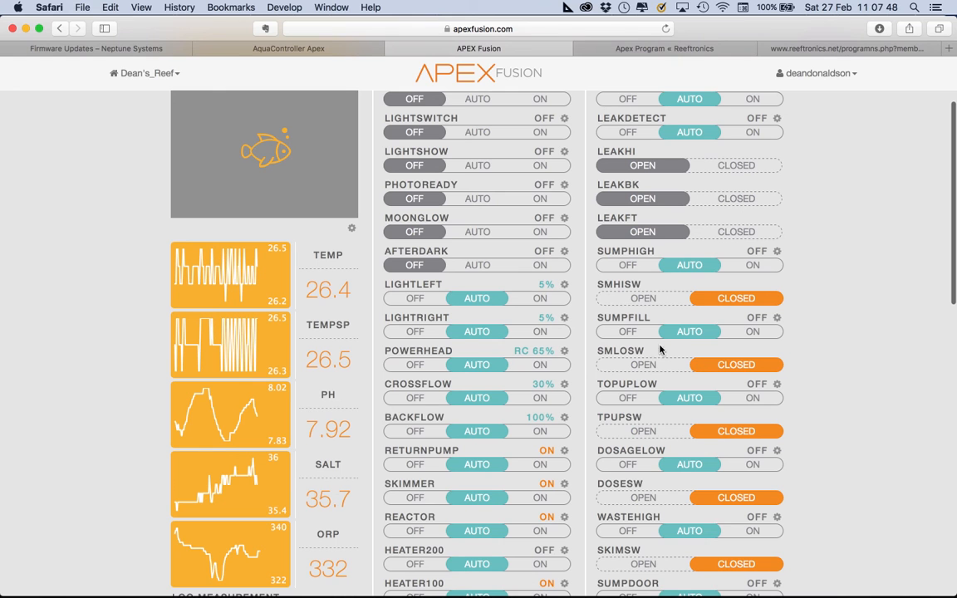
pyautogui.scroll(-4, 823, 327)
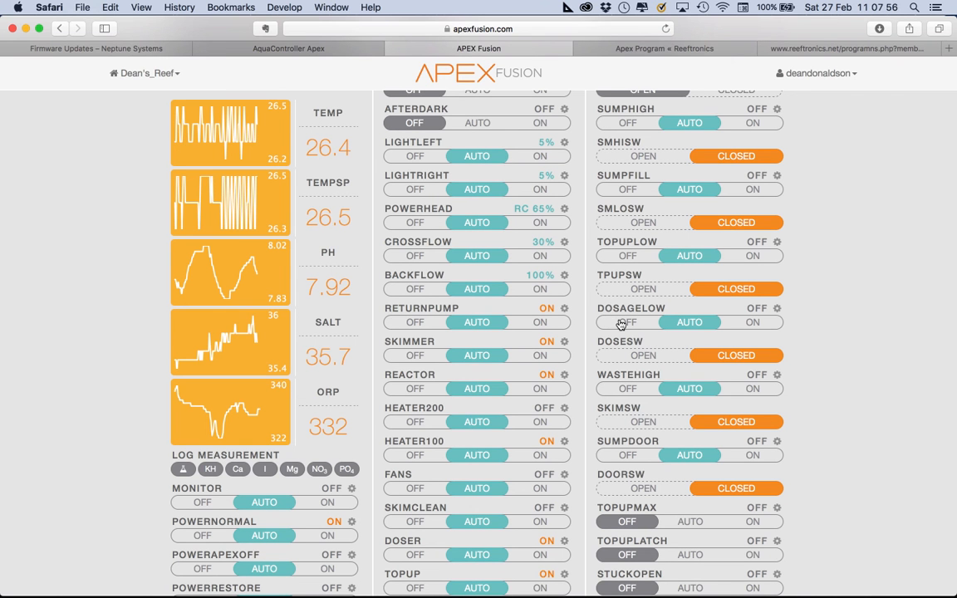
pyautogui.scroll(-3, 615, 323)
pyautogui.scroll(-2, 619, 323)
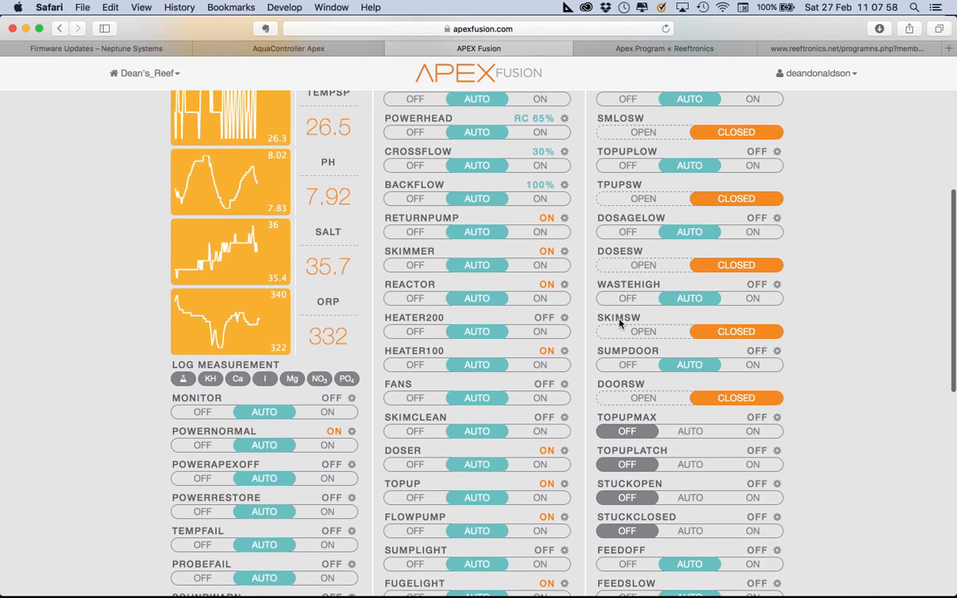
pyautogui.scroll(2, 619, 323)
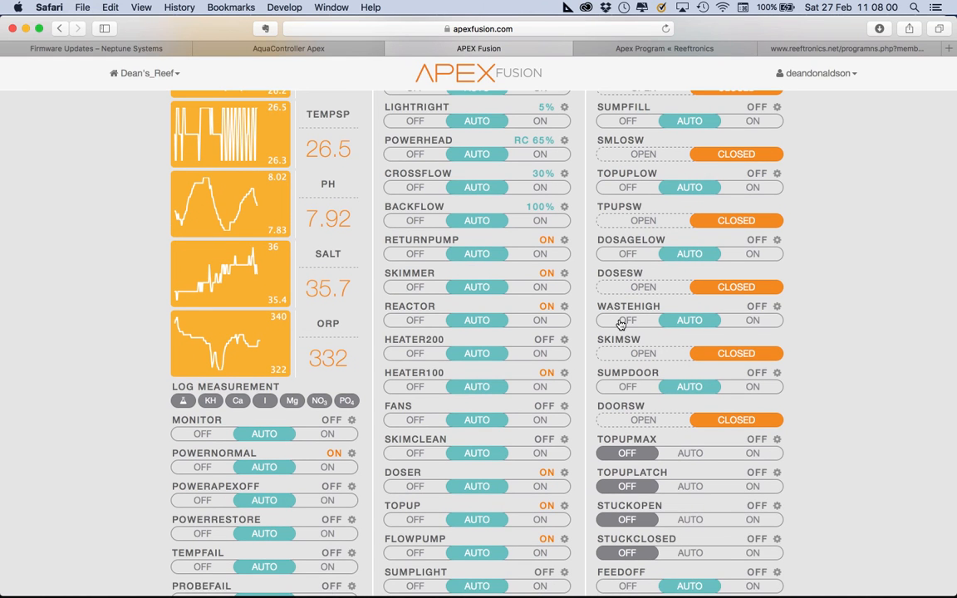
pyautogui.scroll(-1, 622, 323)
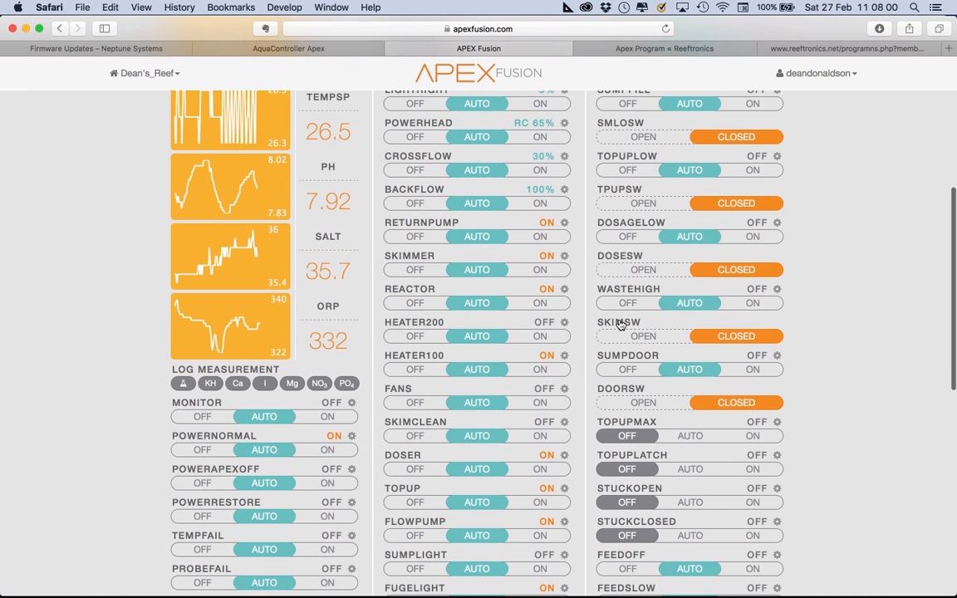
# Switch the DosageLow outlet to OFF and set it back to AUTO.
pyautogui.click(629, 238)
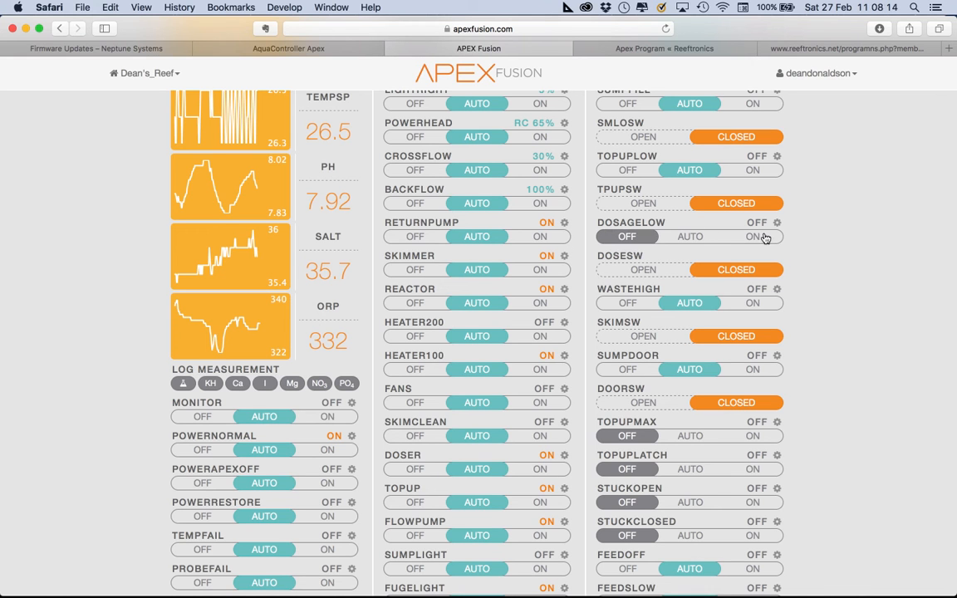
pyautogui.click(703, 238)
pyautogui.scroll(-5, 862, 339)
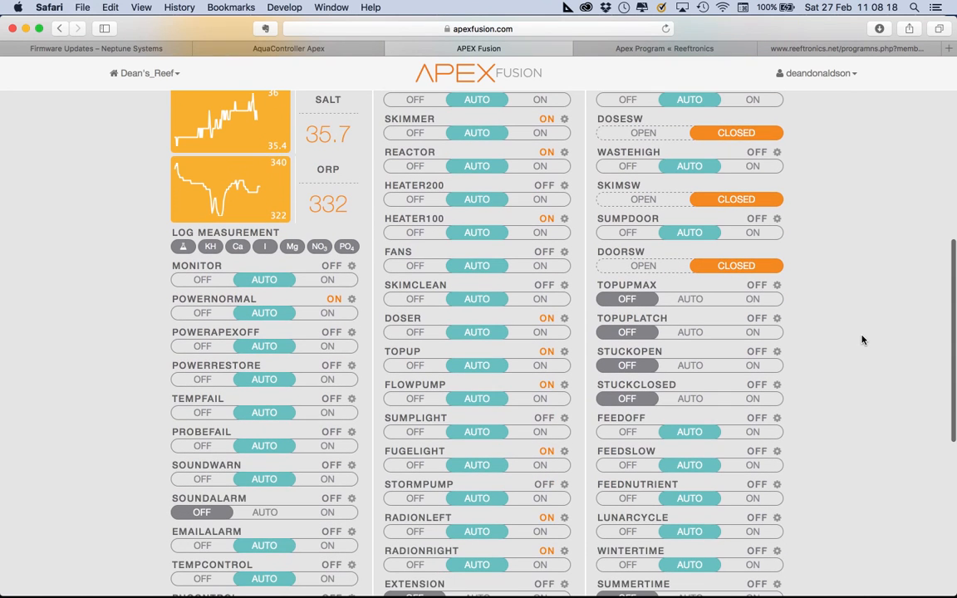
# Examine the alarm, equipment, switch, top-up, feed and seasonal outlet tiles across the whole dashboard.
pyautogui.scroll(-4, 291, 465)
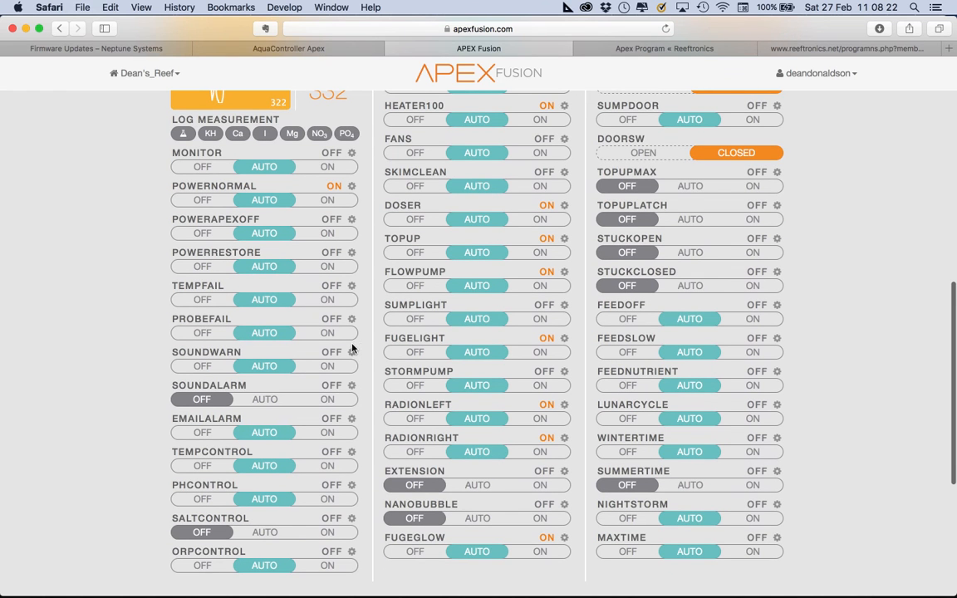
pyautogui.scroll(3, 320, 399)
pyautogui.scroll(4, 382, 438)
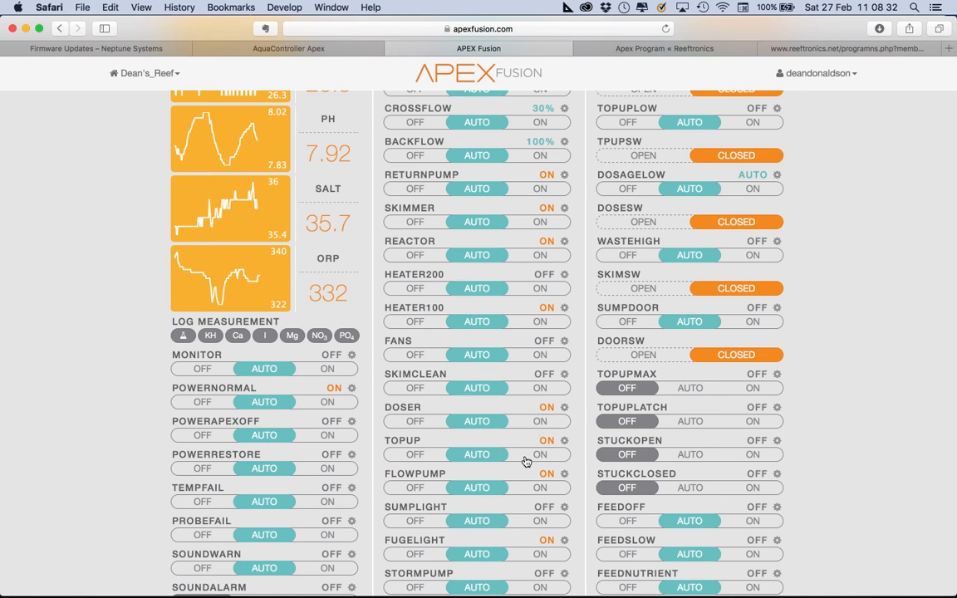
pyautogui.scroll(-3, 525, 461)
pyautogui.scroll(3, 527, 464)
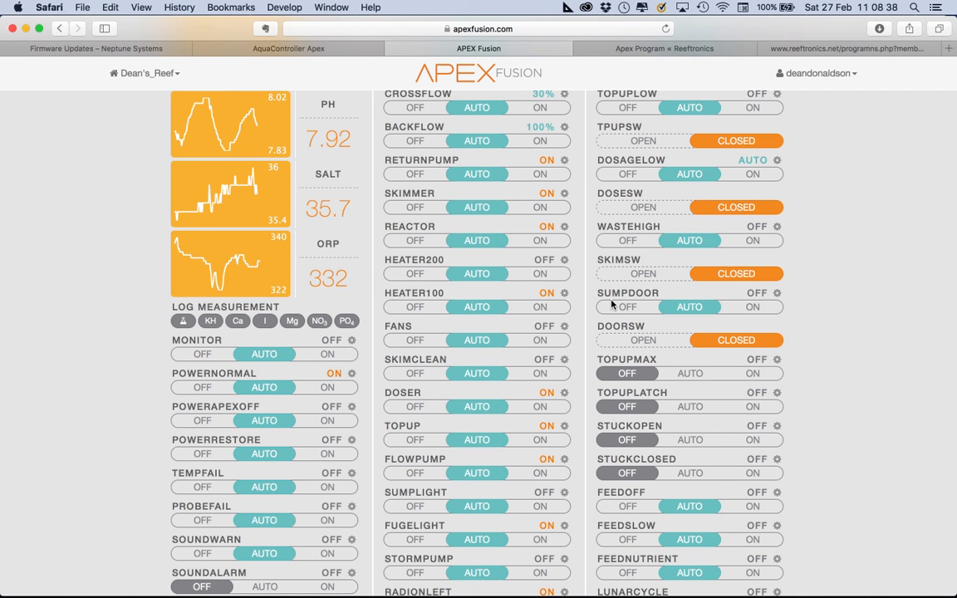
pyautogui.scroll(-3, 587, 355)
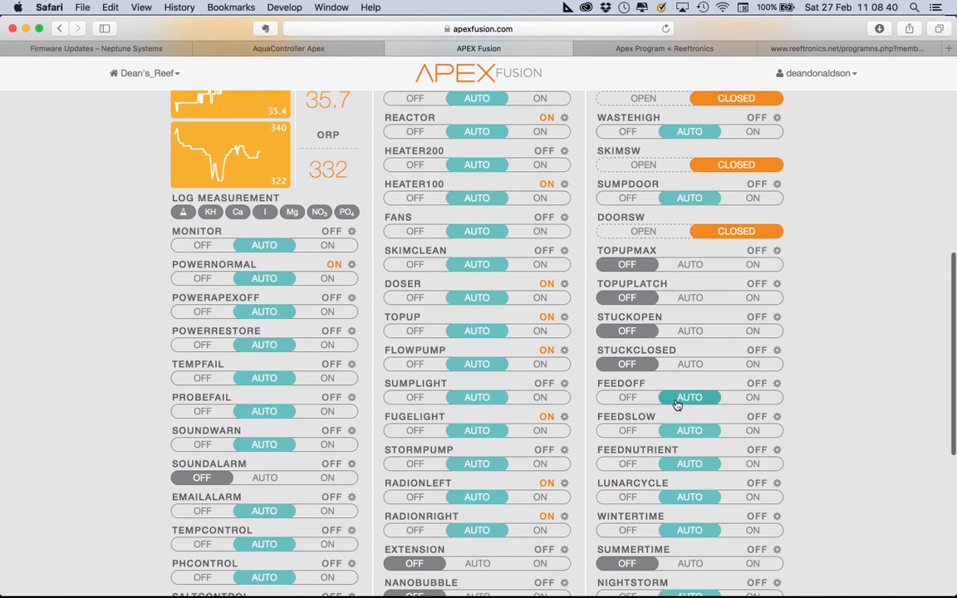
pyautogui.scroll(-5, 825, 401)
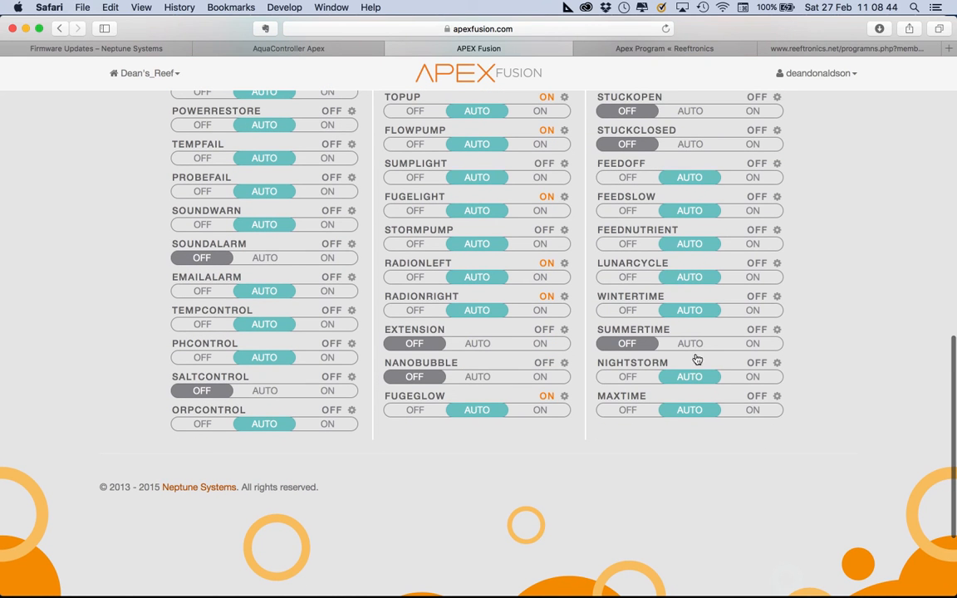
pyautogui.scroll(8, 670, 349)
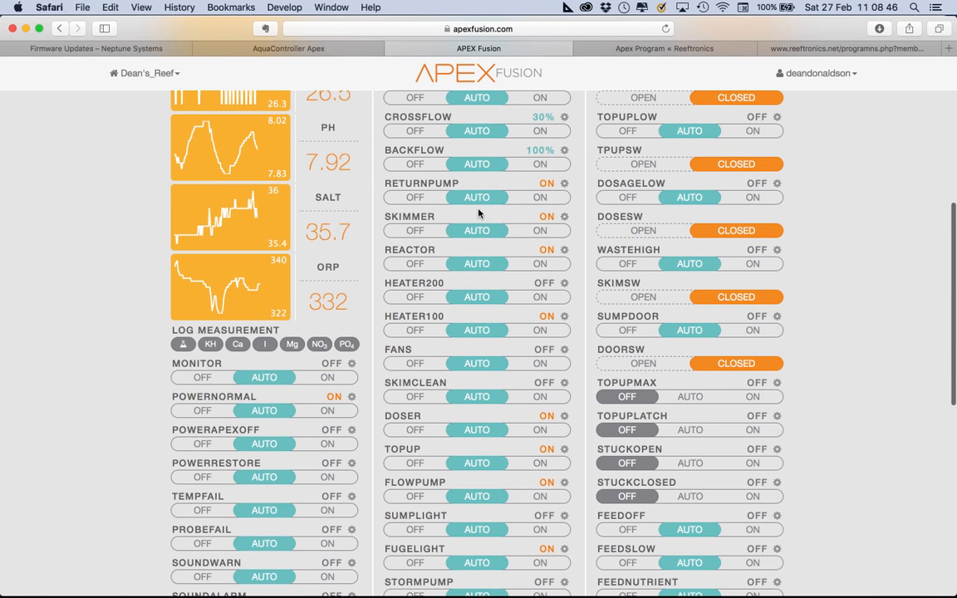
pyautogui.scroll(9, 481, 406)
pyautogui.scroll(-4, 480, 449)
pyautogui.scroll(4, 481, 449)
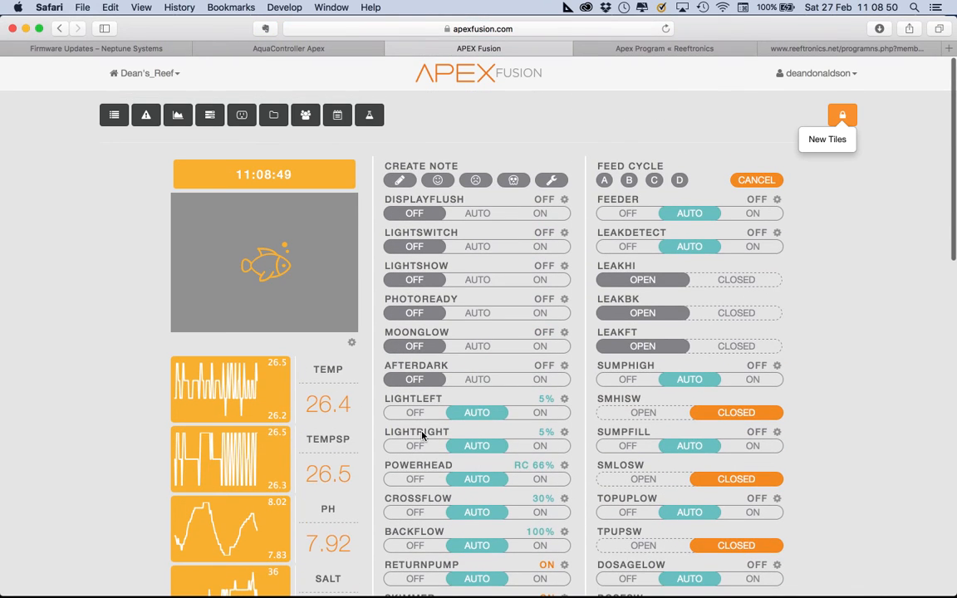
pyautogui.scroll(-7, 593, 467)
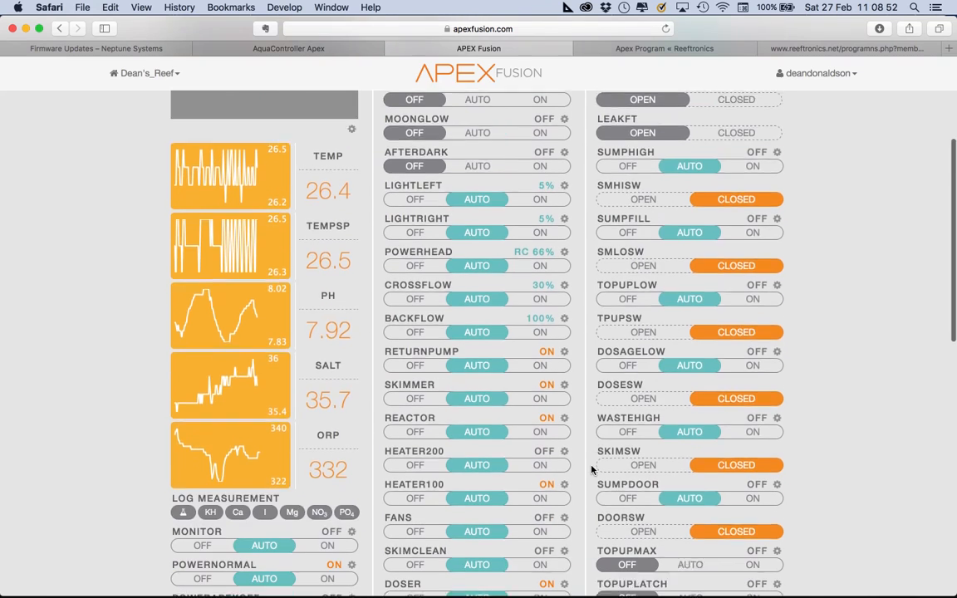
# Switch to Acrobat and browse the Apex reference manual through the page 10 comparison of the Apex Jr., Lite and Apex models.
pyautogui.press('super+Tab')
pyautogui.press('super+Tab')
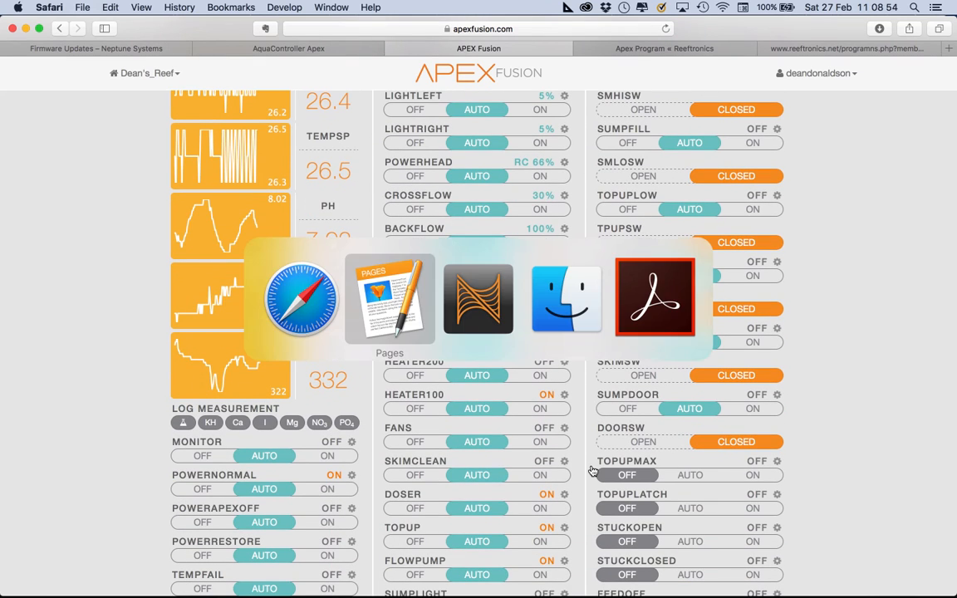
pyautogui.press('super+Tab')
pyautogui.press('super+Tab')
pyautogui.press('super+Tab')
pyautogui.press('super+Tab')
pyautogui.scroll(-4, 489, 487)
pyautogui.scroll(-5, 489, 487)
pyautogui.scroll(3, 487, 489)
pyautogui.scroll(-3, 487, 490)
pyautogui.scroll(-10, 484, 484)
pyautogui.scroll(-12, 489, 492)
pyautogui.scroll(-15, 489, 492)
pyautogui.scroll(-15, 489, 492)
pyautogui.scroll(-15, 489, 491)
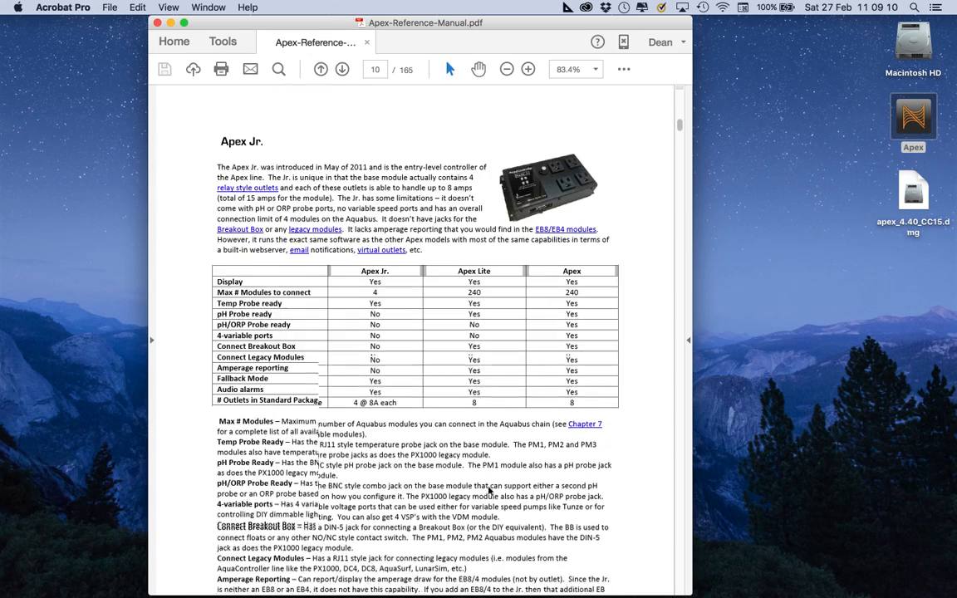
pyautogui.scroll(-5, 423, 440)
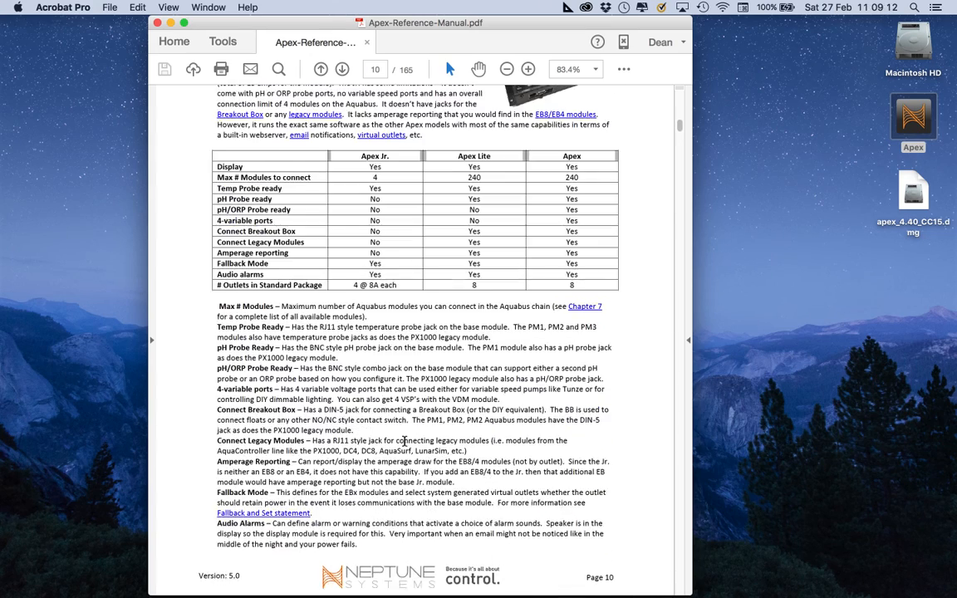
pyautogui.scroll(-10, 405, 442)
pyautogui.scroll(-10, 405, 446)
# Switch back to Safari and view the configuration options on the controller's local AquaController Apex page.
pyautogui.press('super+Tab')
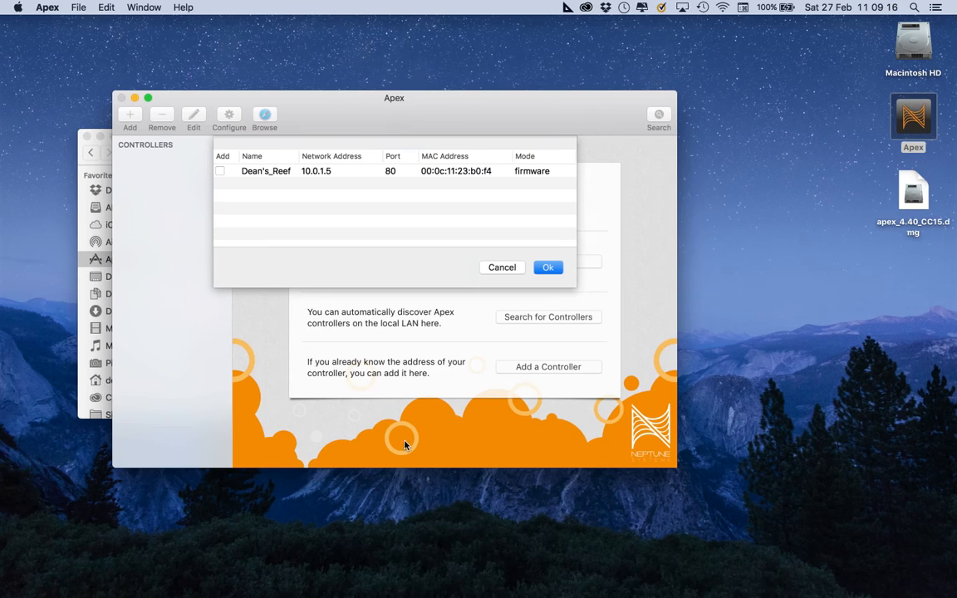
pyautogui.press('super+Tab')
pyautogui.press('super+Tab')
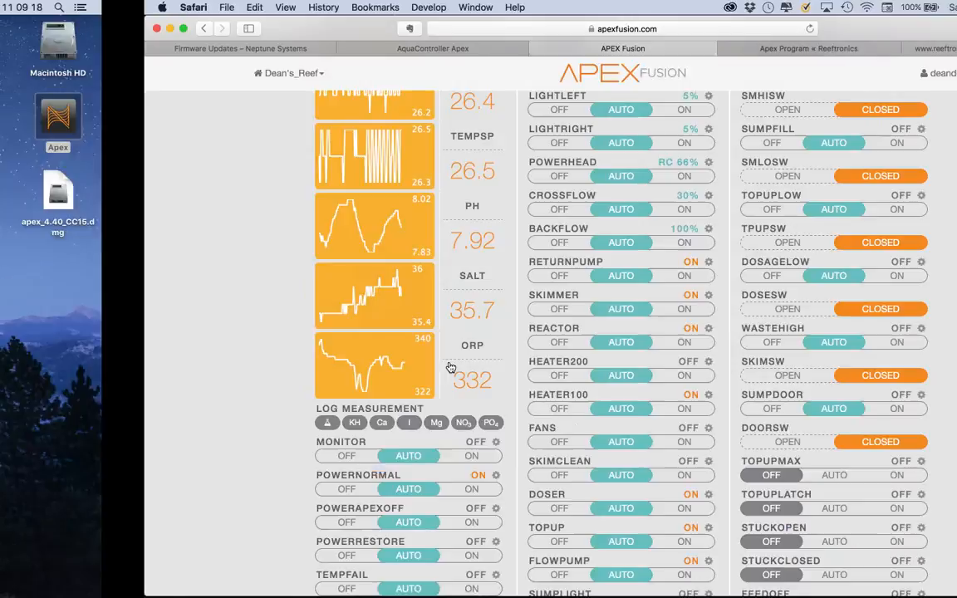
pyautogui.click(249, 49)
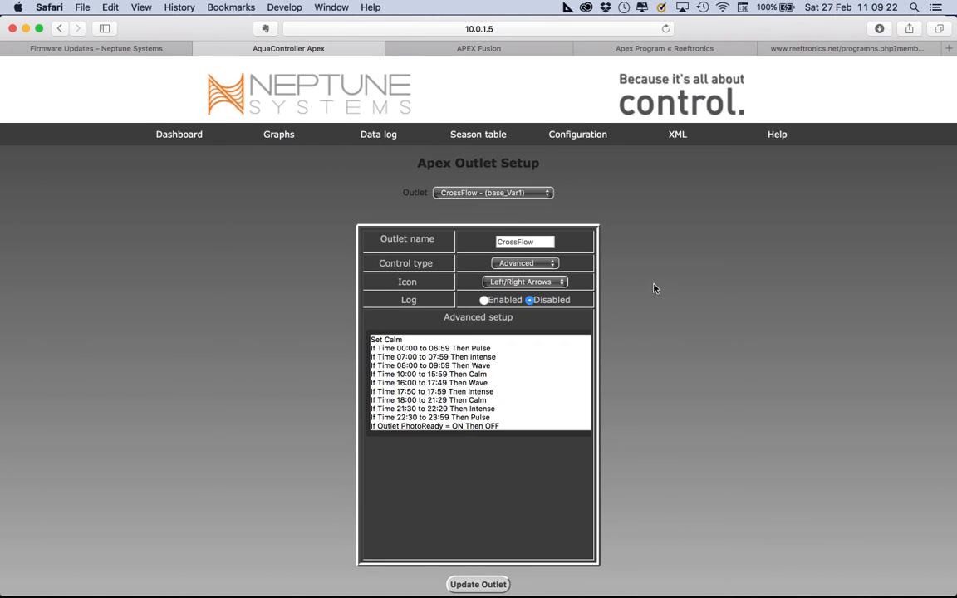
pyautogui.moveTo(527, 137)
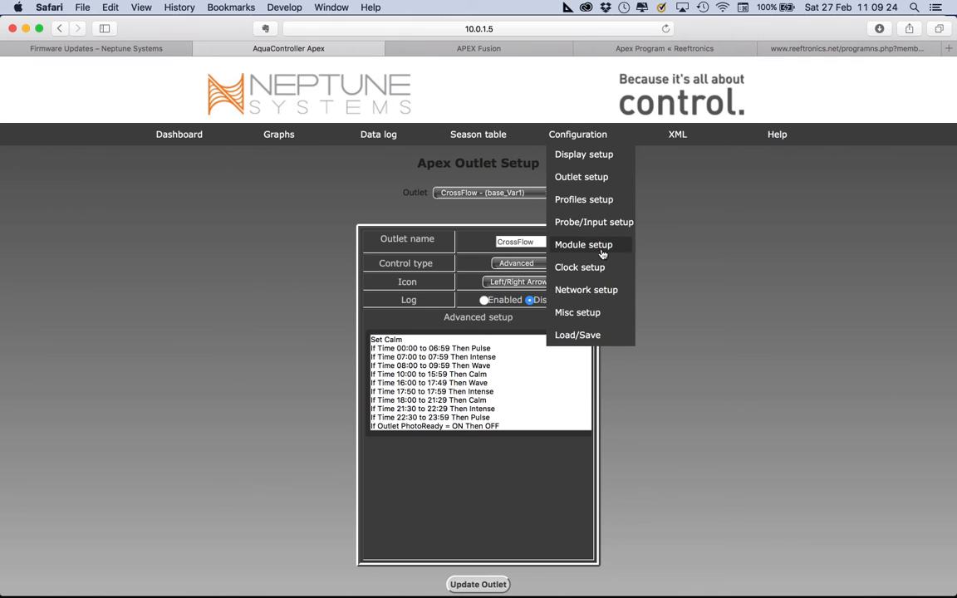
# Return to Apex Fusion, open the ReturnPump output's configuration and highlight the Fallback ON and Min Time 001:00 Then OFF lines.
pyautogui.click(450, 47)
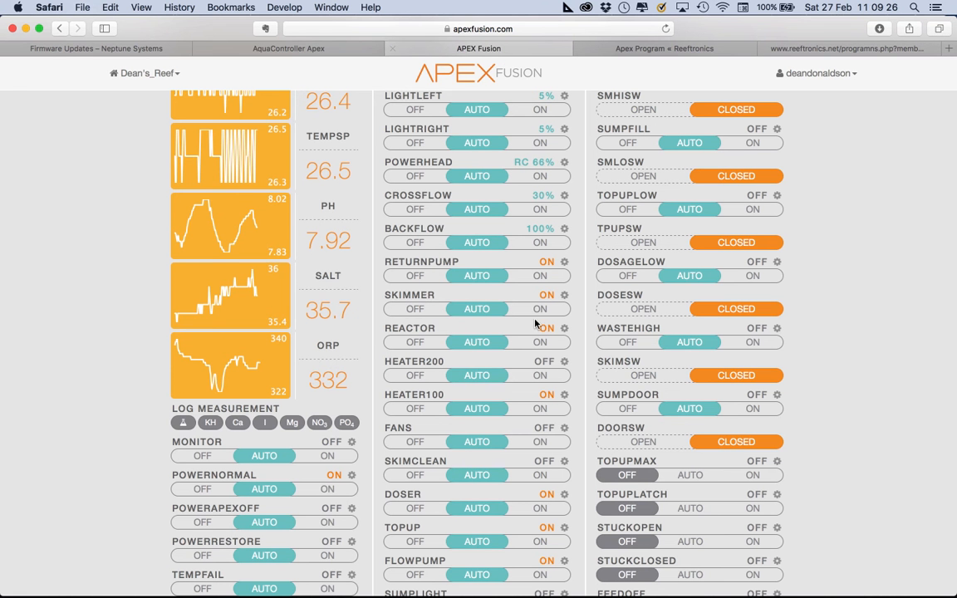
pyautogui.scroll(5, 586, 372)
pyautogui.scroll(-3, 587, 372)
pyautogui.scroll(-5, 587, 371)
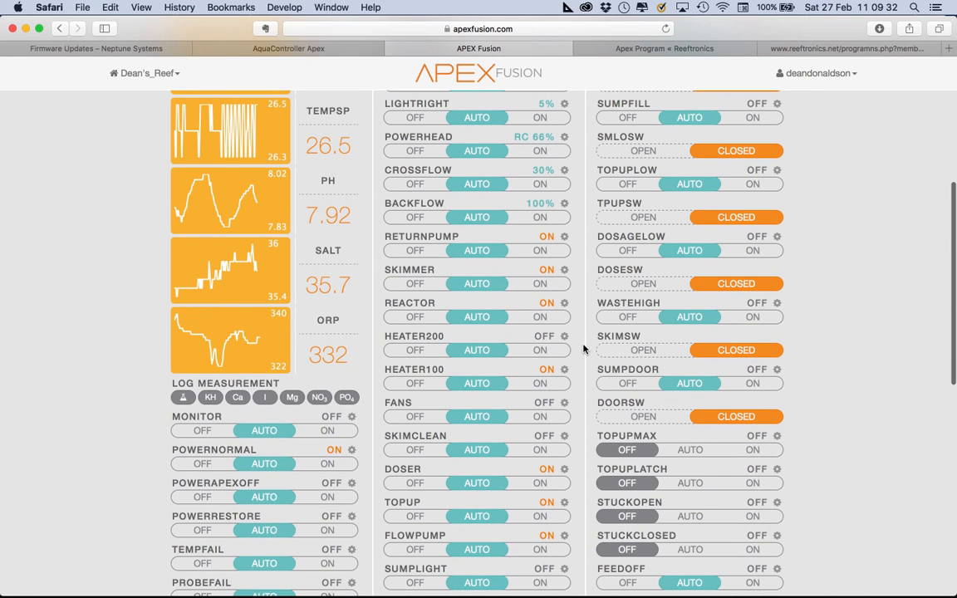
pyautogui.scroll(8, 583, 349)
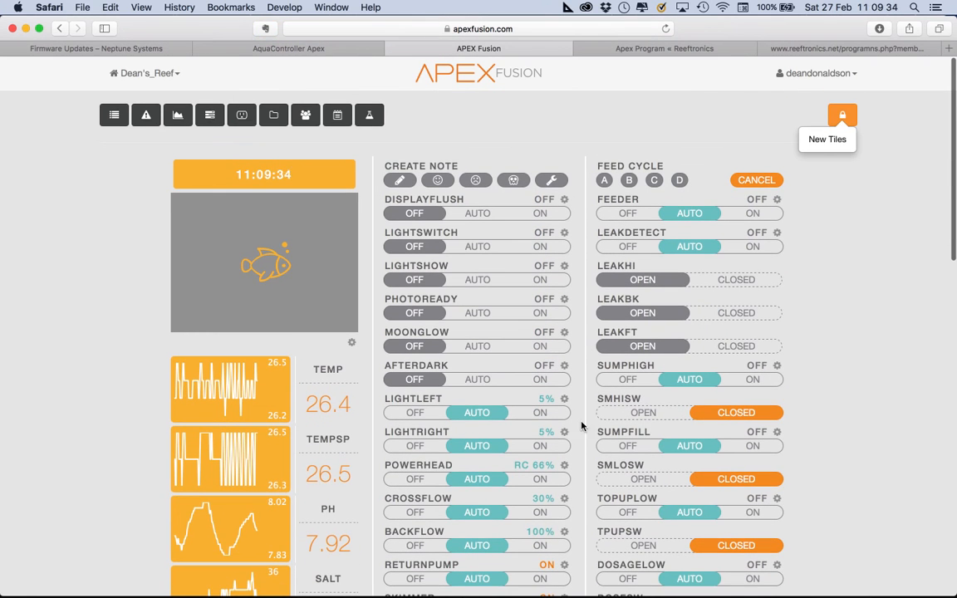
pyautogui.scroll(-3, 573, 439)
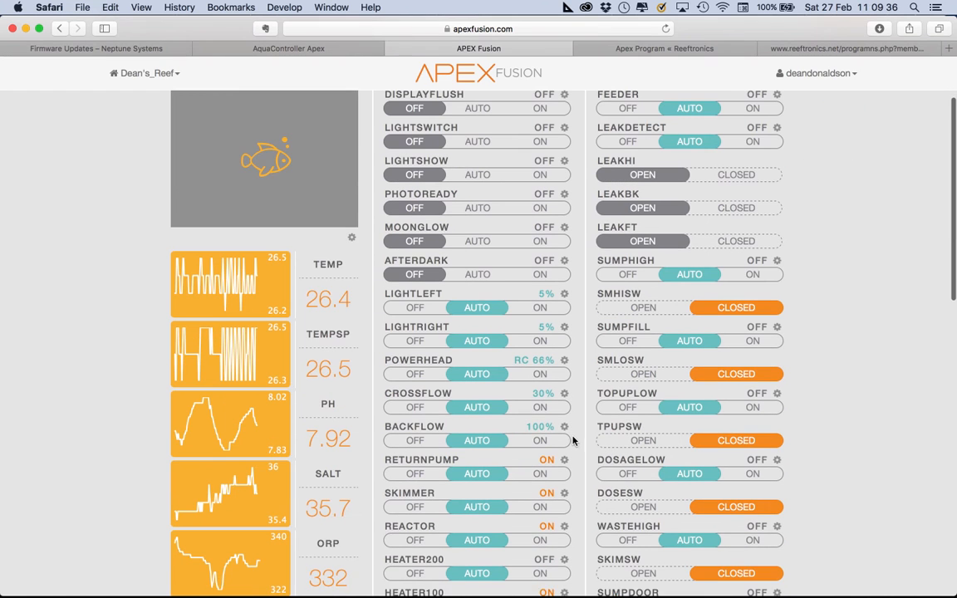
pyautogui.click(564, 459)
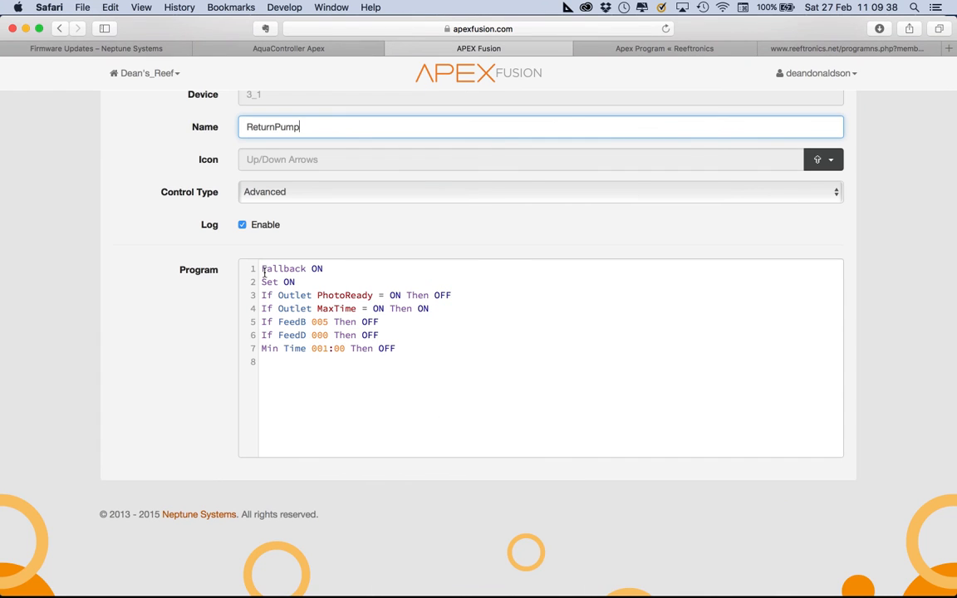
pyautogui.moveTo(265, 269); pyautogui.dragTo(304, 281)
pyautogui.press('super+z')
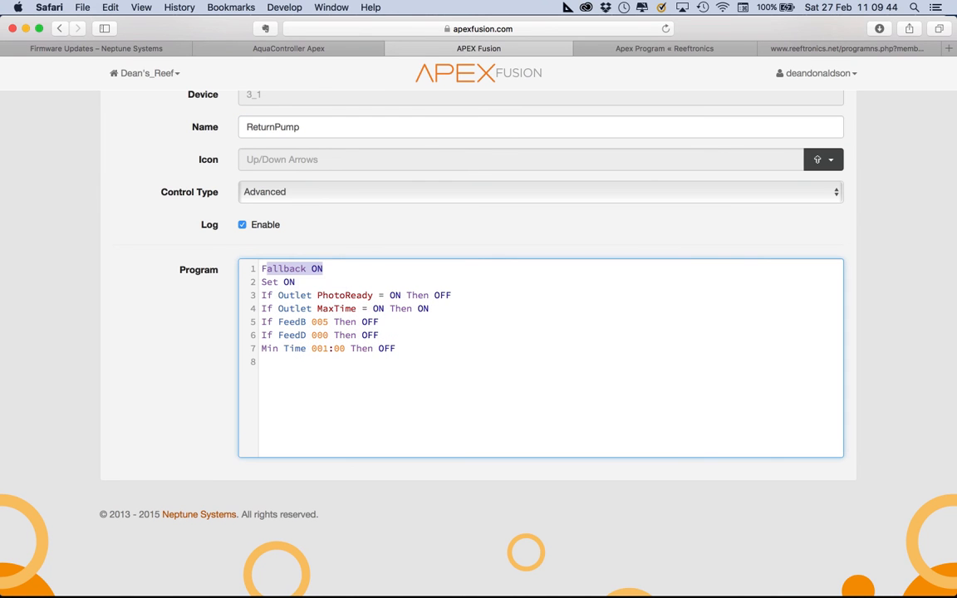
pyautogui.click(318, 269)
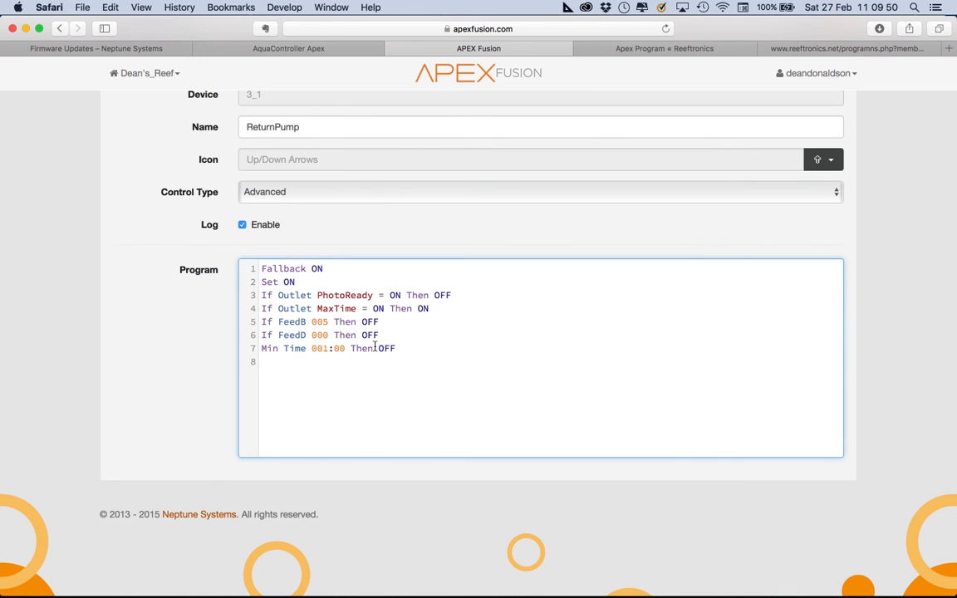
pyautogui.moveTo(283, 355); pyautogui.dragTo(397, 349)
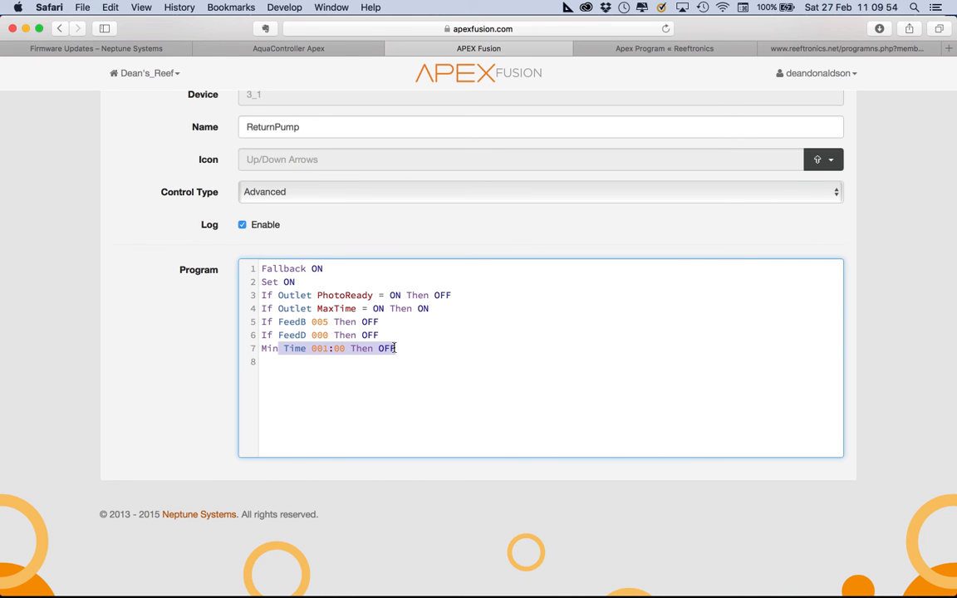
pyautogui.scroll(3, 420, 396)
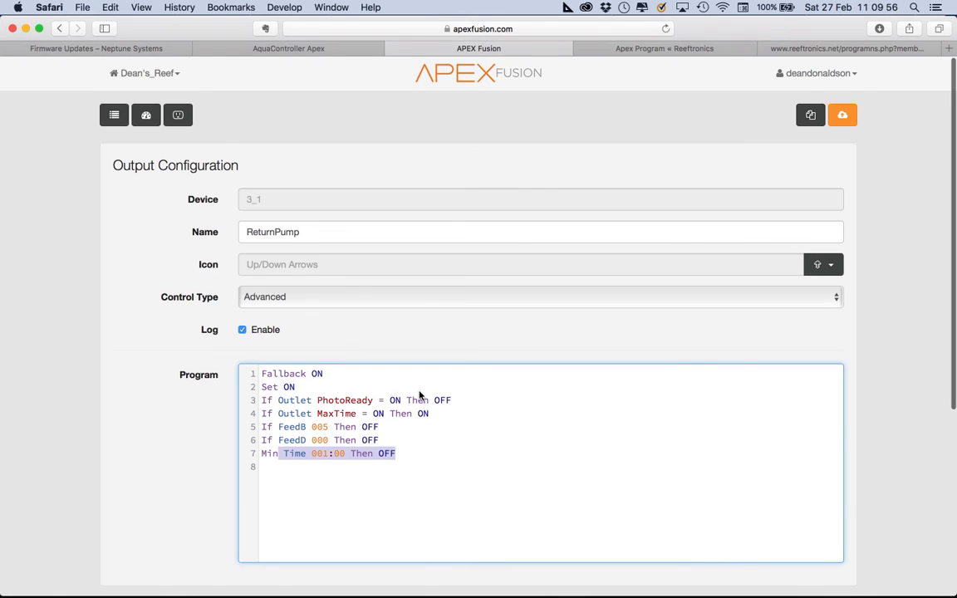
# Return to the dashboard and open the third controller in the Apex List.
pyautogui.click(179, 115)
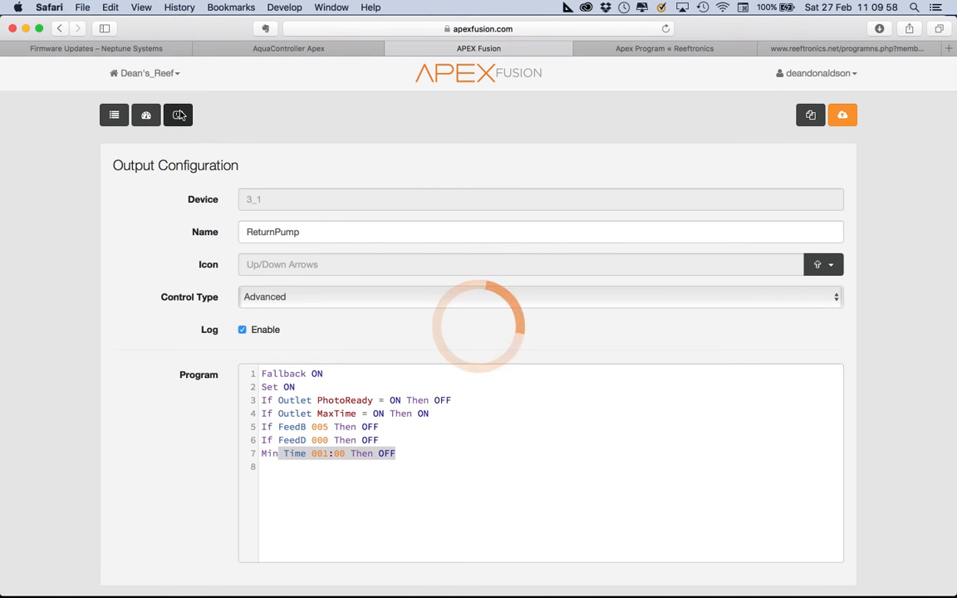
pyautogui.click(144, 113)
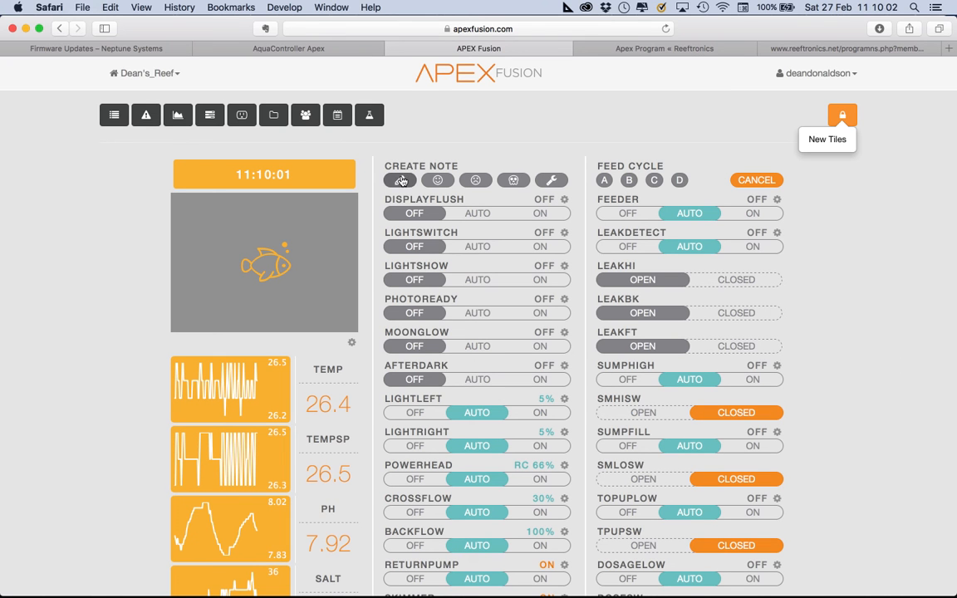
pyautogui.click(148, 74)
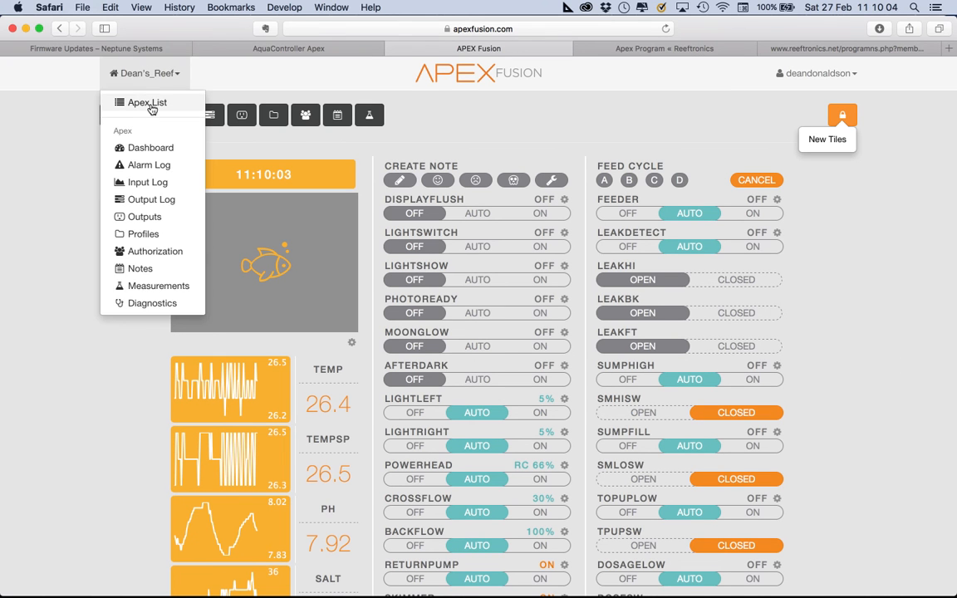
pyautogui.click(141, 102)
pyautogui.click(291, 216)
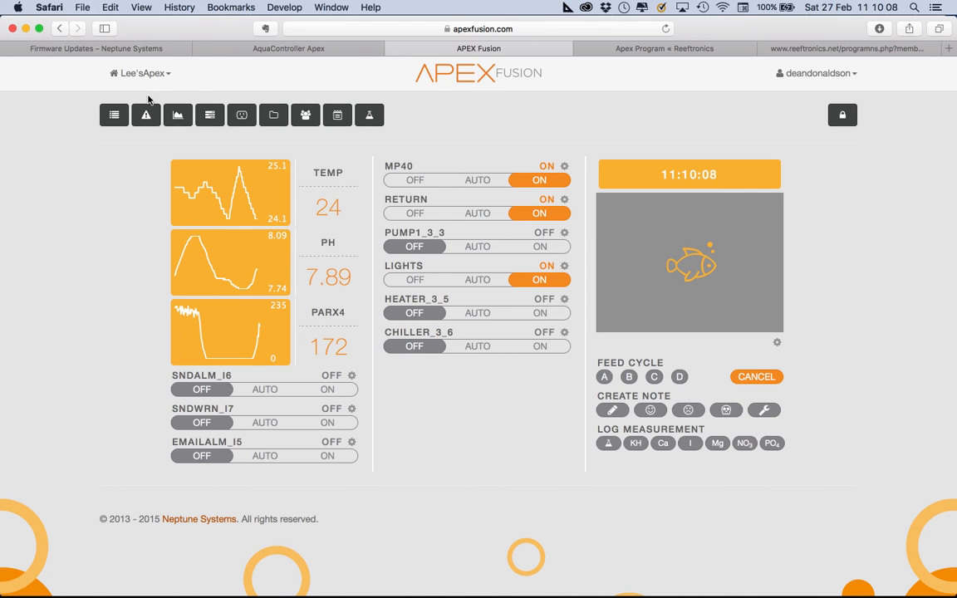
# Reopen the first controller from the Apex List and look over its dashboard tiles.
pyautogui.click(131, 73)
pyautogui.click(139, 102)
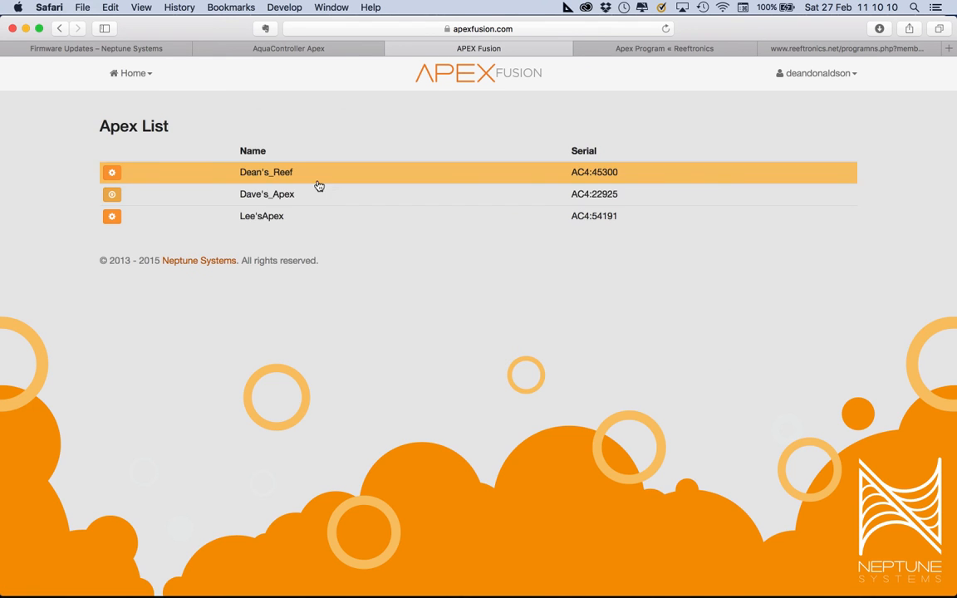
pyautogui.click(303, 173)
pyautogui.scroll(-15, 679, 413)
pyautogui.scroll(13, 679, 413)
pyautogui.scroll(2, 679, 413)
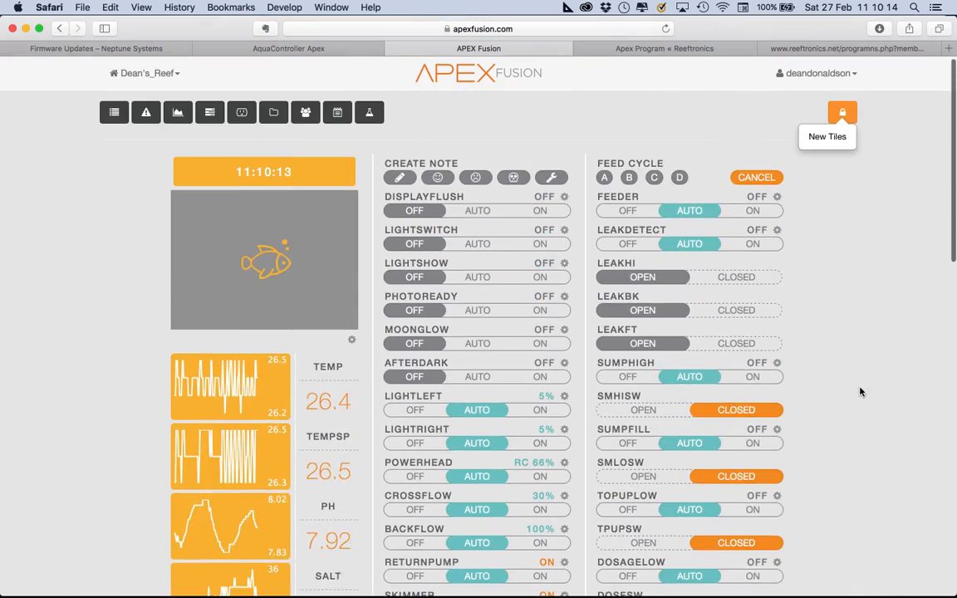
pyautogui.scroll(-7, 679, 413)
pyautogui.scroll(2, 922, 450)
pyautogui.scroll(5, 921, 449)
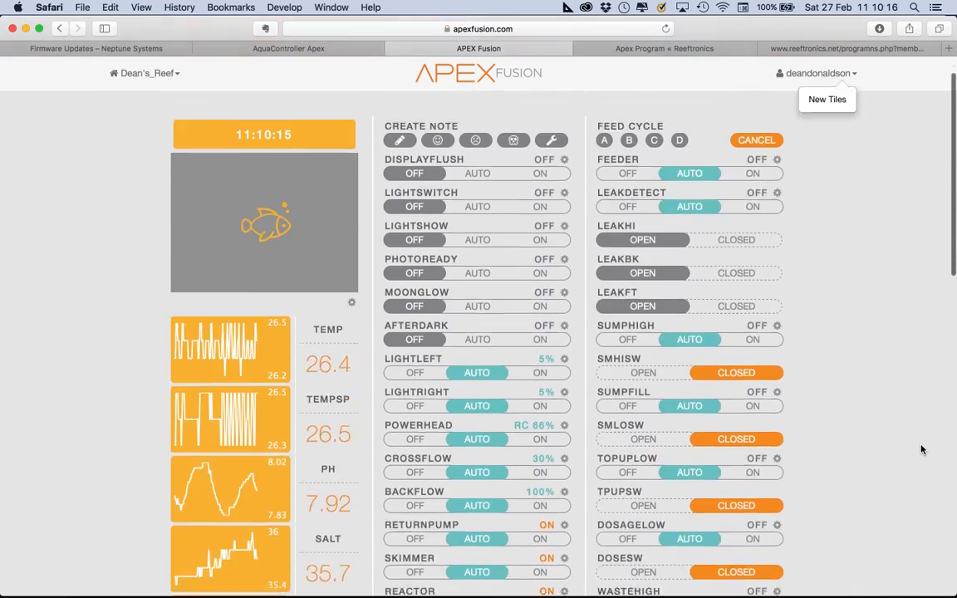
pyautogui.scroll(-3, 922, 450)
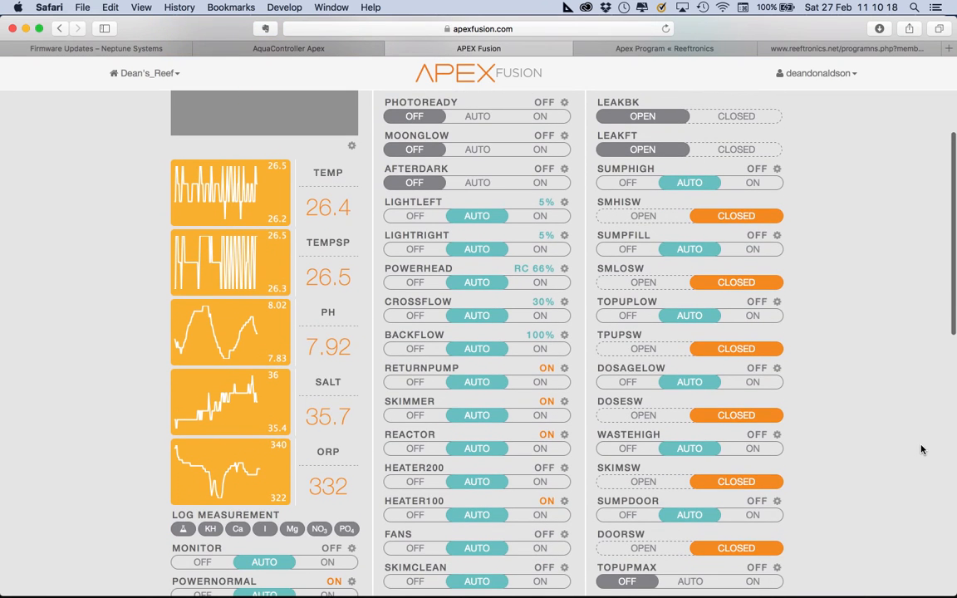
pyautogui.scroll(-4, 921, 449)
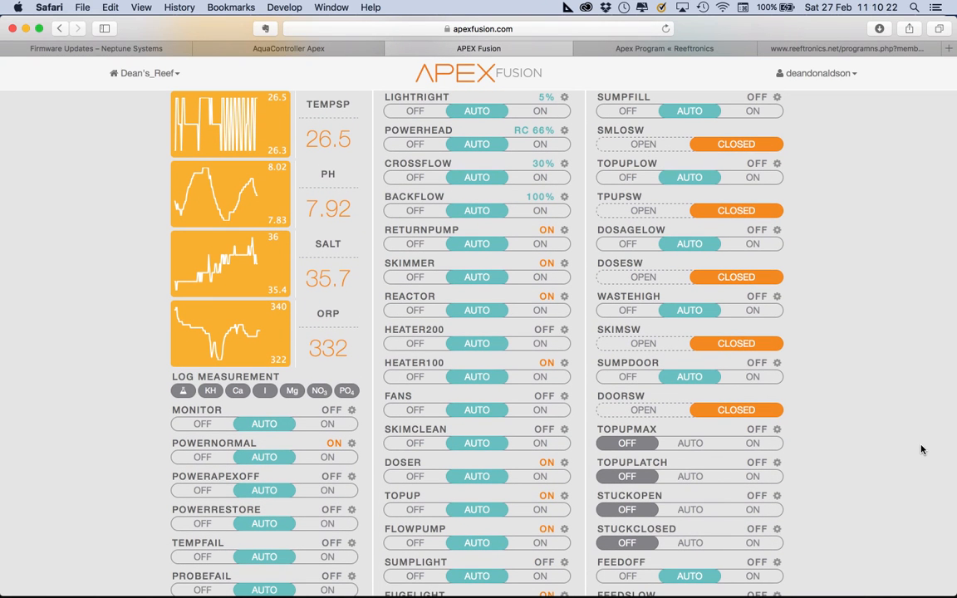
pyautogui.scroll(5, 921, 449)
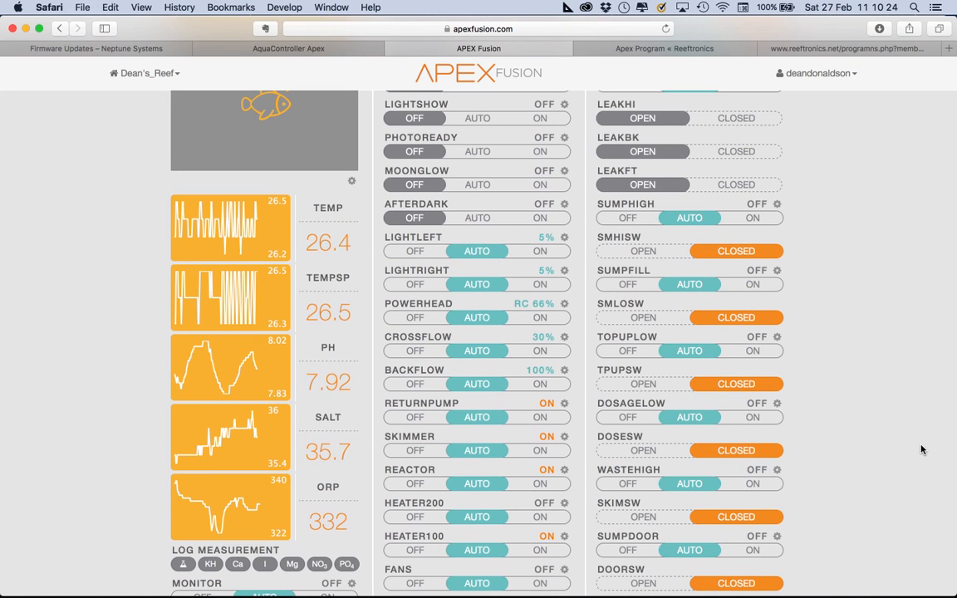
pyautogui.scroll(5, 921, 450)
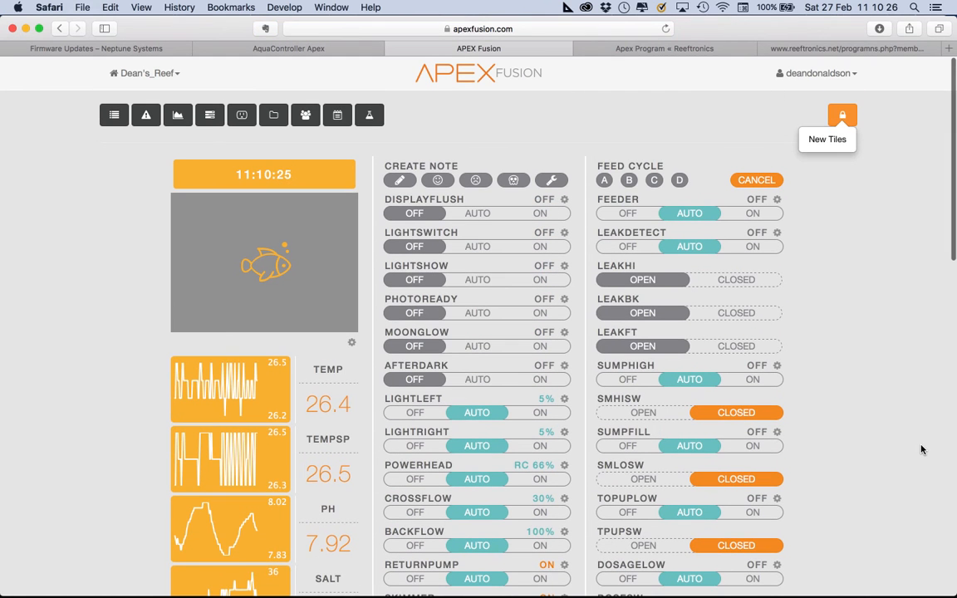